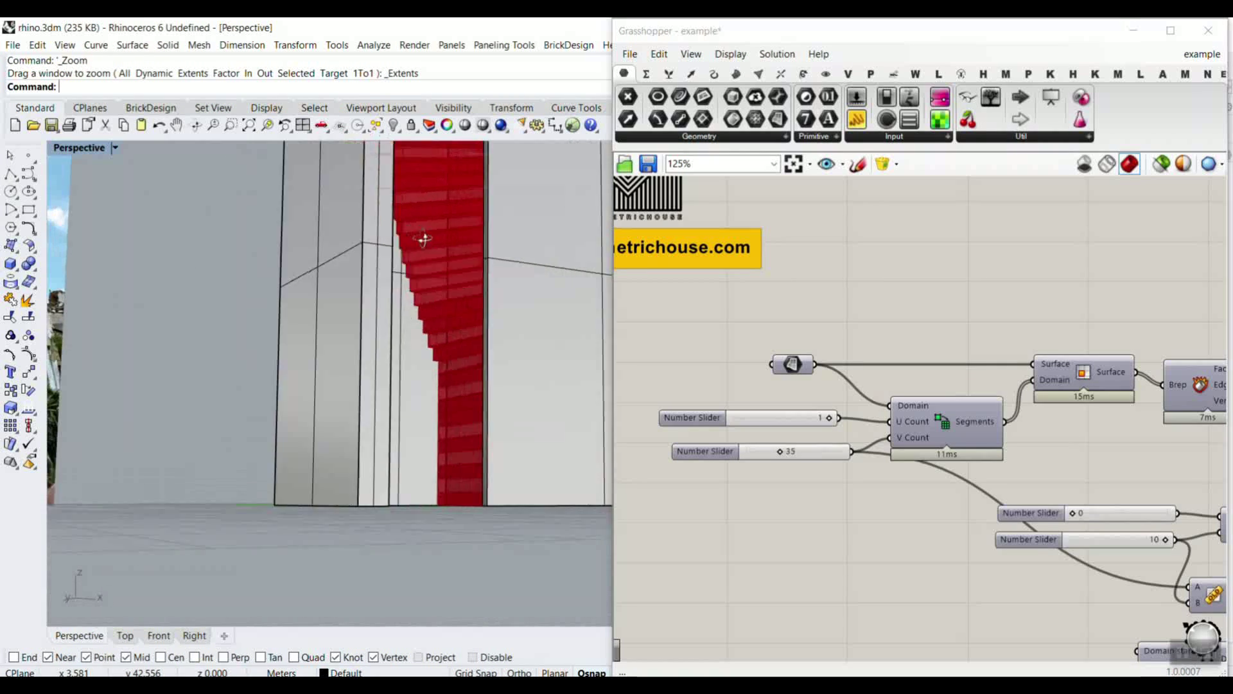
# - Set the number slider feeding the V Count of the surface division to 36
pyautogui.scroll(-5, 452, 278)
pyautogui.scroll(3, 441, 217)
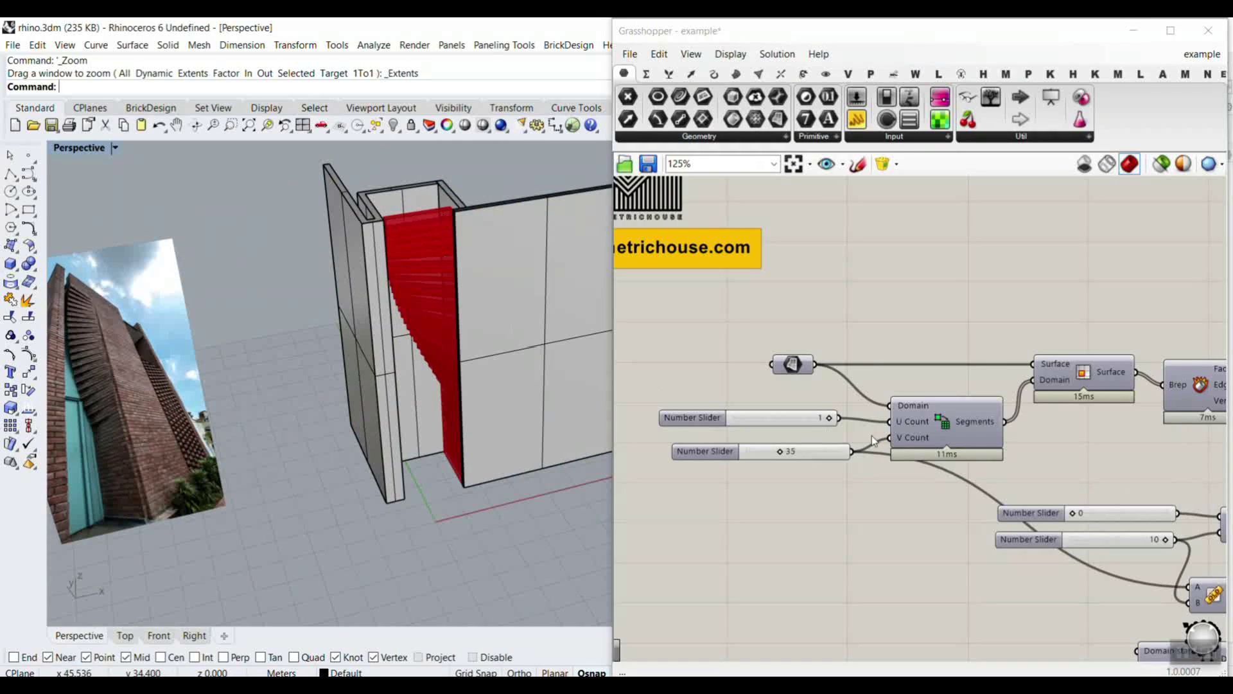
pyautogui.scroll(4, 811, 367)
pyautogui.moveTo(745, 456); pyautogui.dragTo(747, 453)
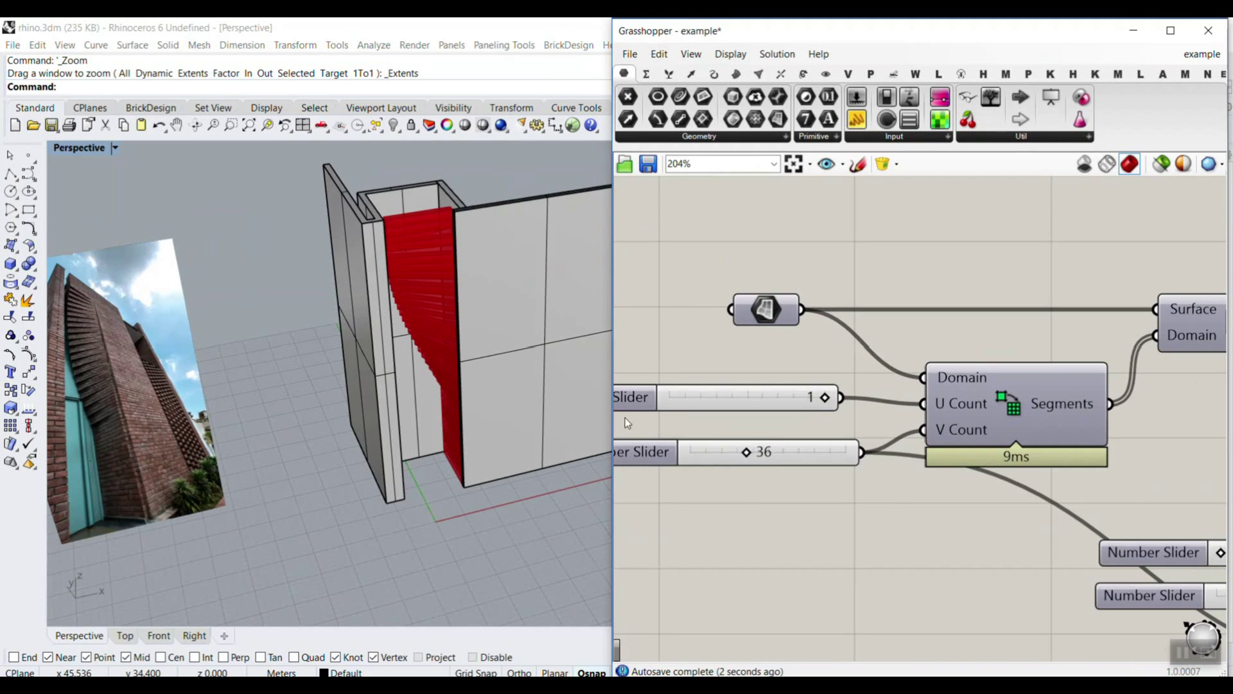
pyautogui.scroll(5, 454, 358)
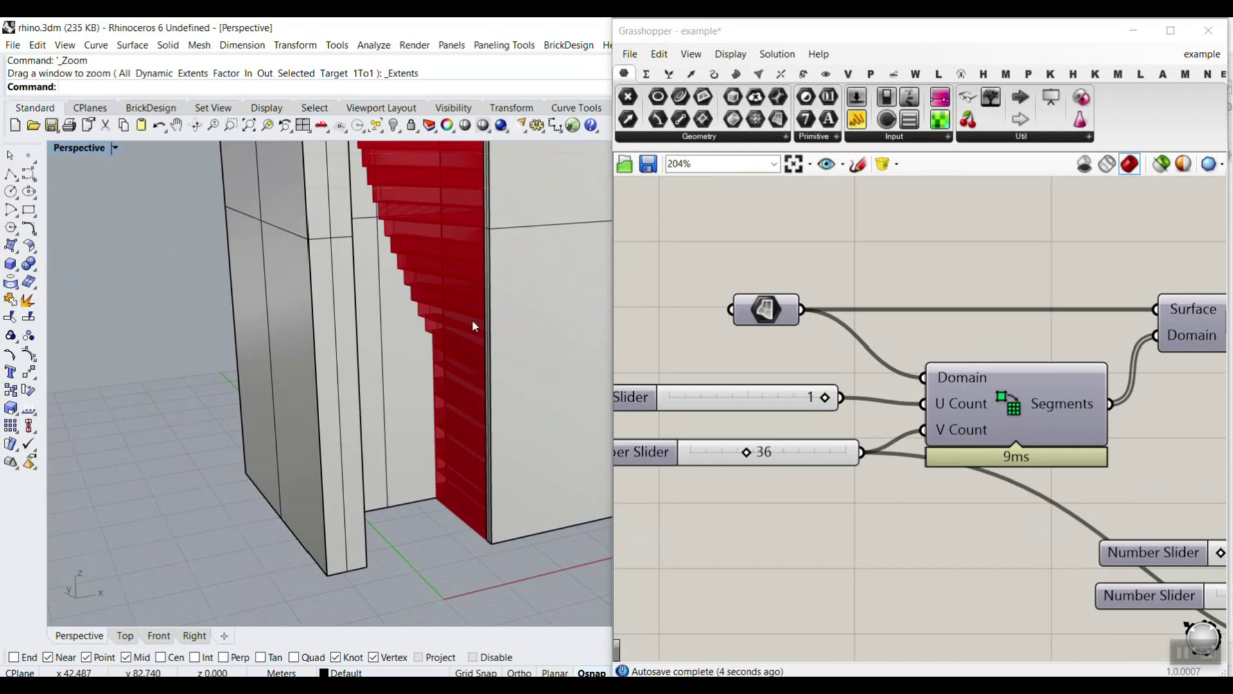
# - Examine the length slider of the upper repeat-data component and the matching stepped red panels between the walls
pyautogui.scroll(-5, 882, 438)
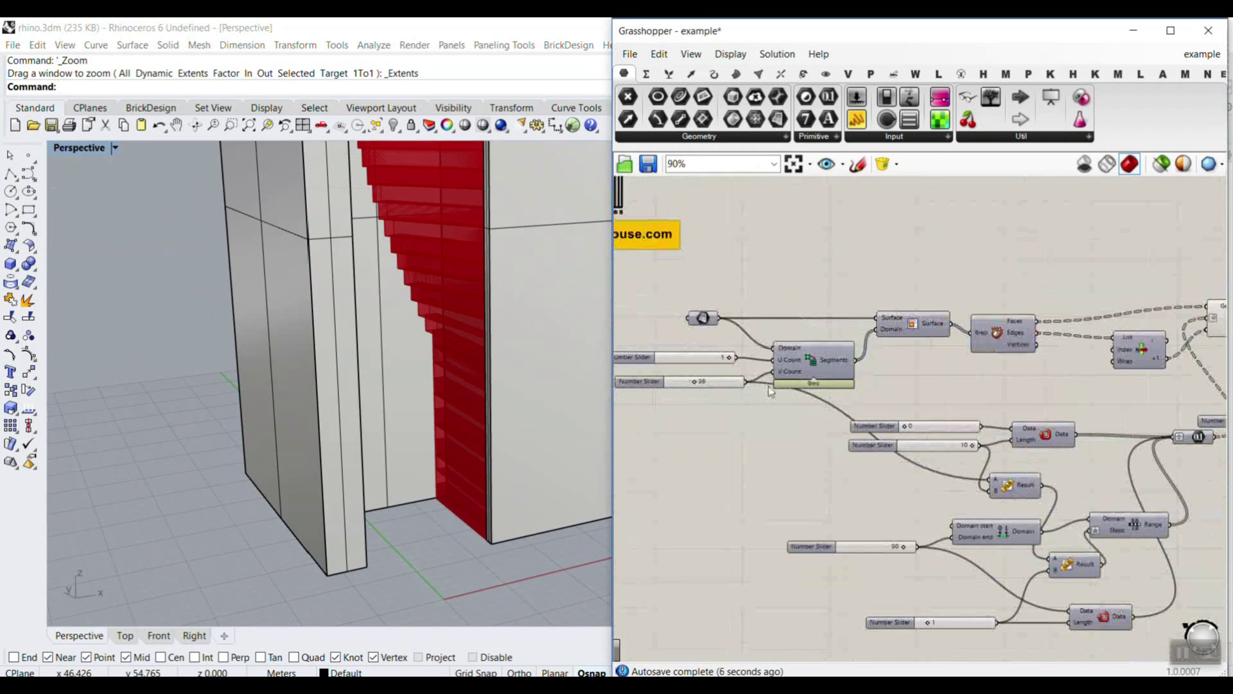
pyautogui.scroll(4, 882, 427)
pyautogui.moveTo(833, 392)
pyautogui.mouseDown()
pyautogui.moveTo(754, 390)
pyautogui.moveTo(830, 392)
pyautogui.mouseUp()
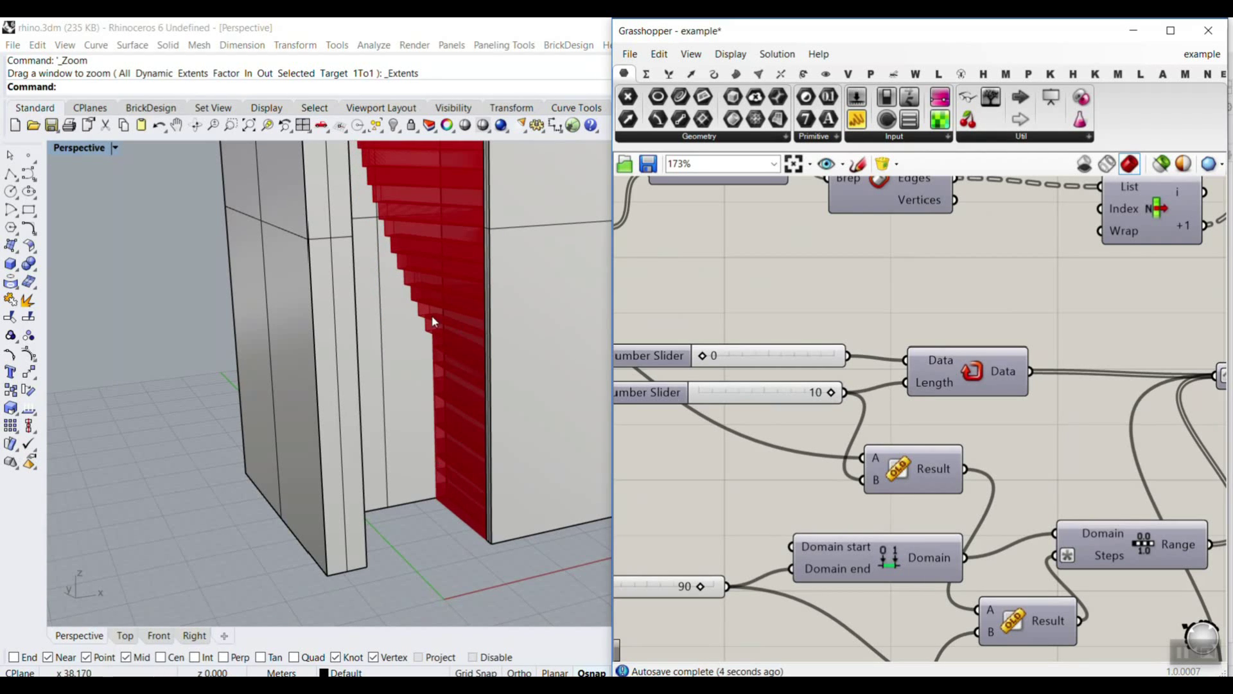
pyautogui.scroll(-7, 423, 358)
pyautogui.moveTo(419, 268); pyautogui.dragTo(441, 207, button='right')
pyautogui.scroll(7, 380, 345)
pyautogui.scroll(-6, 392, 364)
pyautogui.scroll(-5, 427, 314)
pyautogui.scroll(4, 442, 206)
pyautogui.scroll(6, 443, 206)
# - Increase the number slider that feeds the Length of the lower repeat-data component and check the reshaped red panels
pyautogui.moveTo(1002, 457); pyautogui.dragTo(1018, 334, button='right')
pyautogui.scroll(-3, 1018, 334)
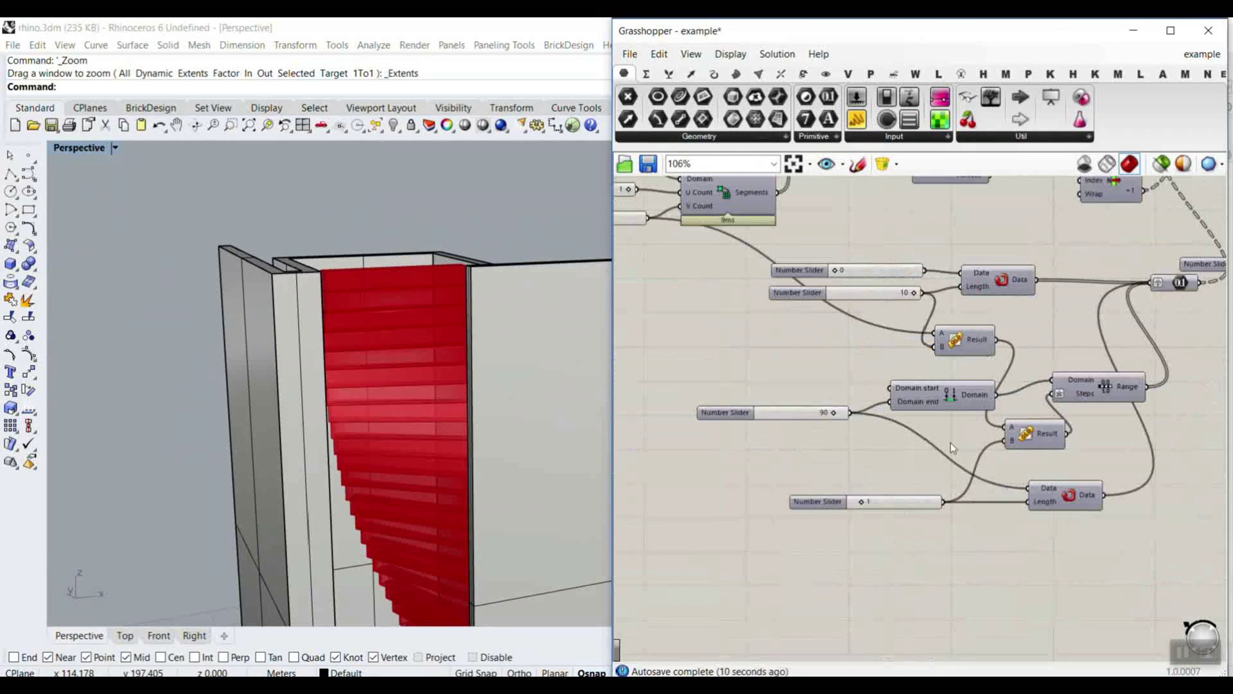
pyautogui.scroll(2, 885, 494)
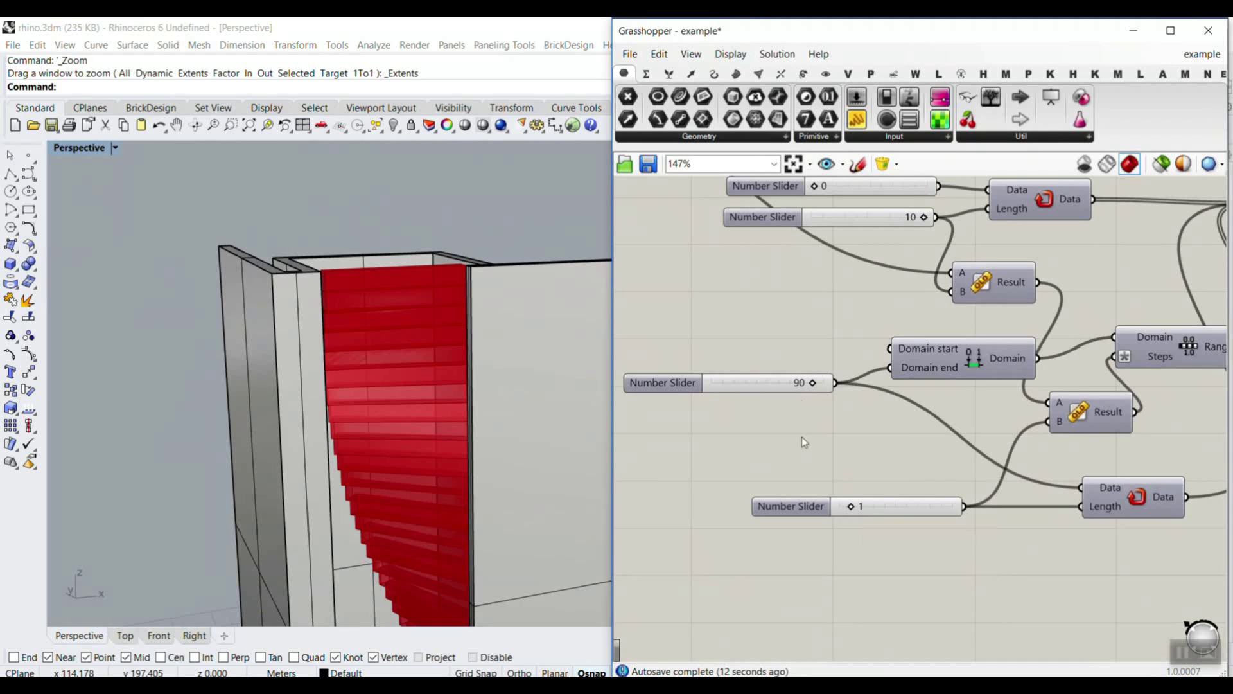
pyautogui.moveTo(852, 507); pyautogui.dragTo(930, 507)
pyautogui.moveTo(551, 404); pyautogui.dragTo(443, 491, button='right')
pyautogui.scroll(-8, 969, 332)
pyautogui.moveTo(968, 332); pyautogui.dragTo(806, 384, button='right')
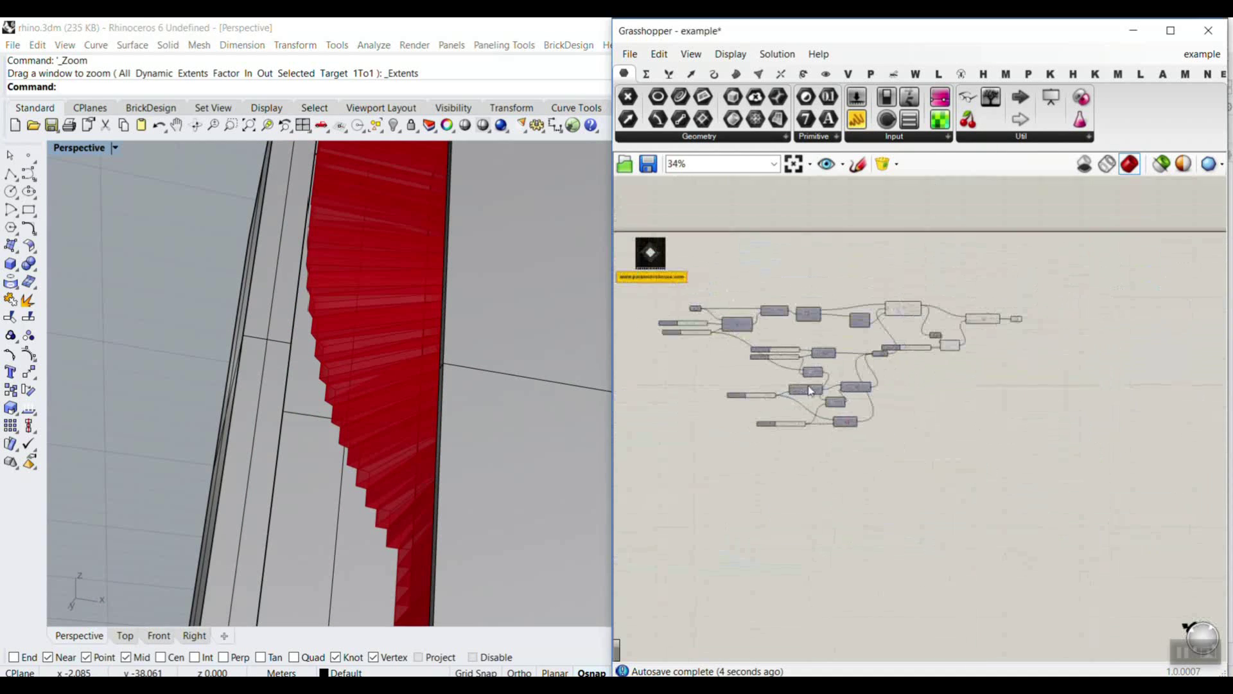
# - Compare the twisting red panels in the model with the brick curtain in the reference photo
pyautogui.moveTo(556, 390); pyautogui.dragTo(521, 383, button='right')
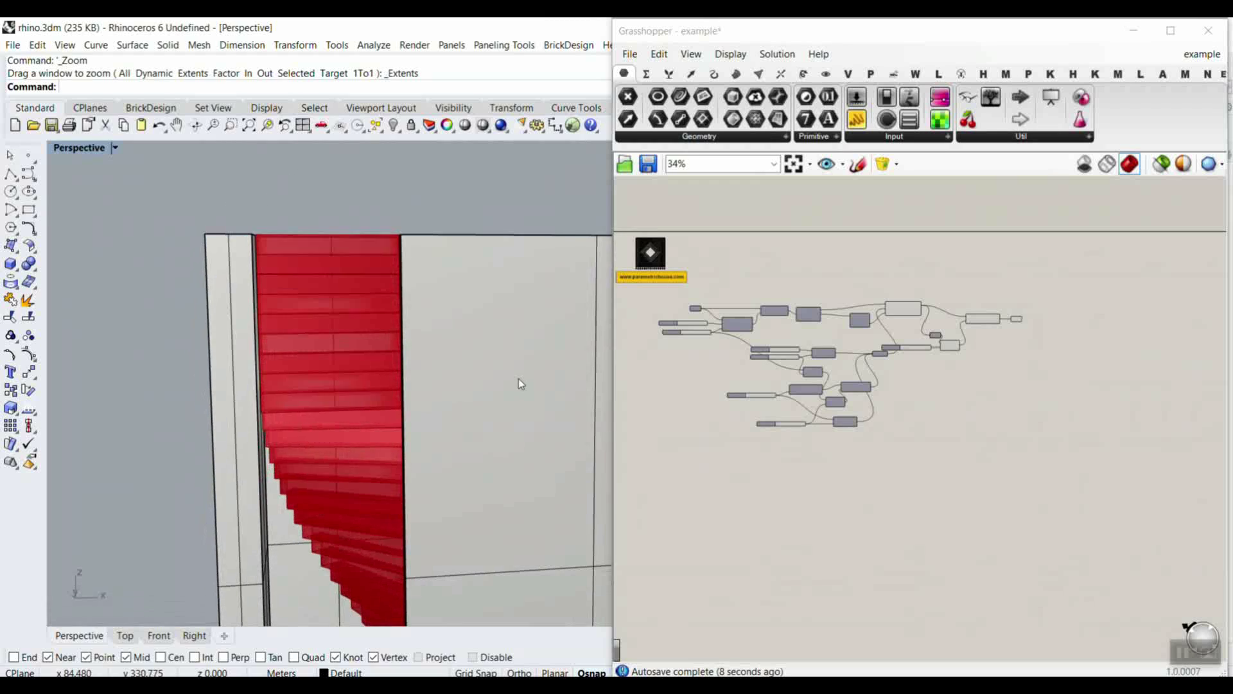
pyautogui.scroll(-5, 519, 379)
pyautogui.scroll(3, 159, 460)
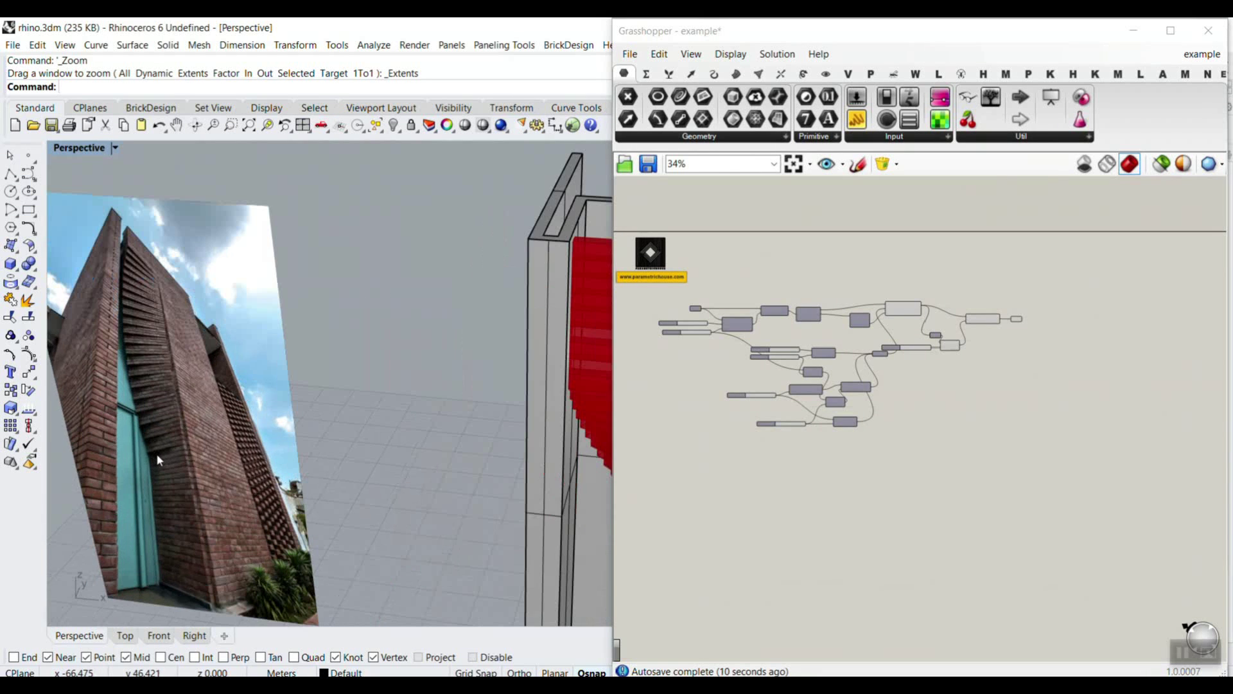
pyautogui.scroll(-3, 325, 347)
pyautogui.scroll(5, 206, 413)
pyautogui.moveTo(220, 419); pyautogui.dragTo(268, 347, button='right')
pyautogui.scroll(-5, 250, 342)
pyautogui.scroll(5, 240, 343)
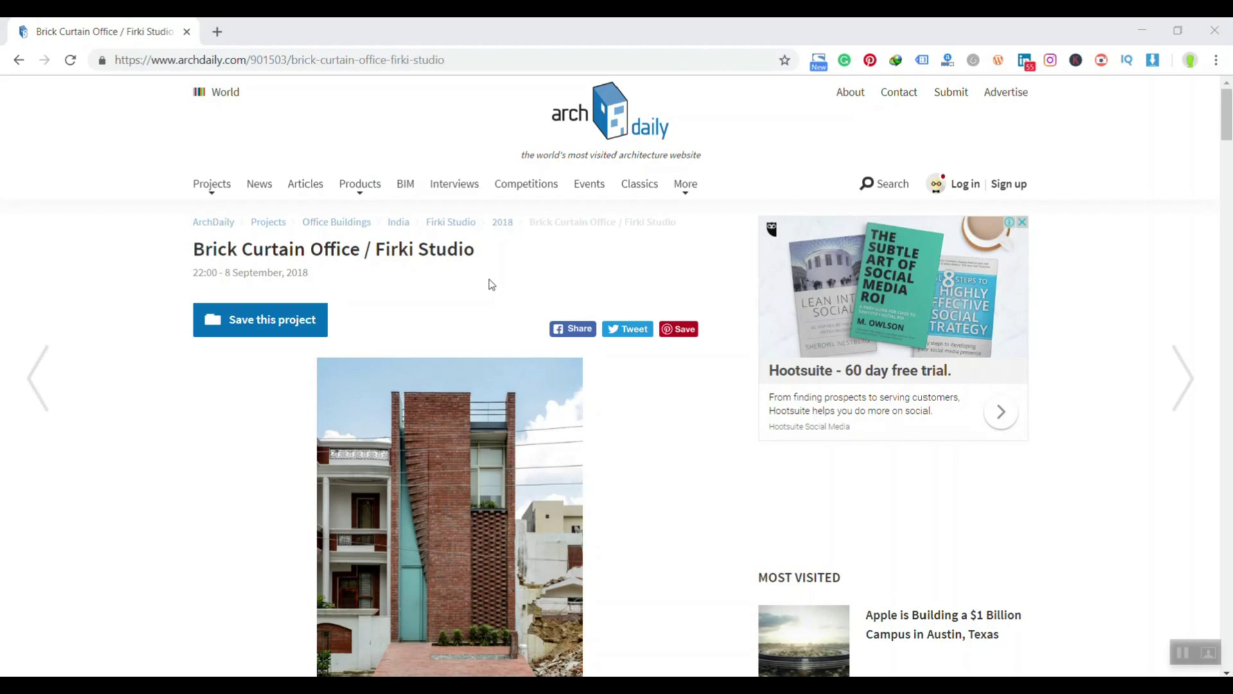
# - Switch to the ArchDaily page of the Brick Curtain Office by Firki Studio and look through its façade photos
pyautogui.scroll(-5, 298, 302)
pyautogui.scroll(5, 289, 338)
pyautogui.scroll(-7, 165, 418)
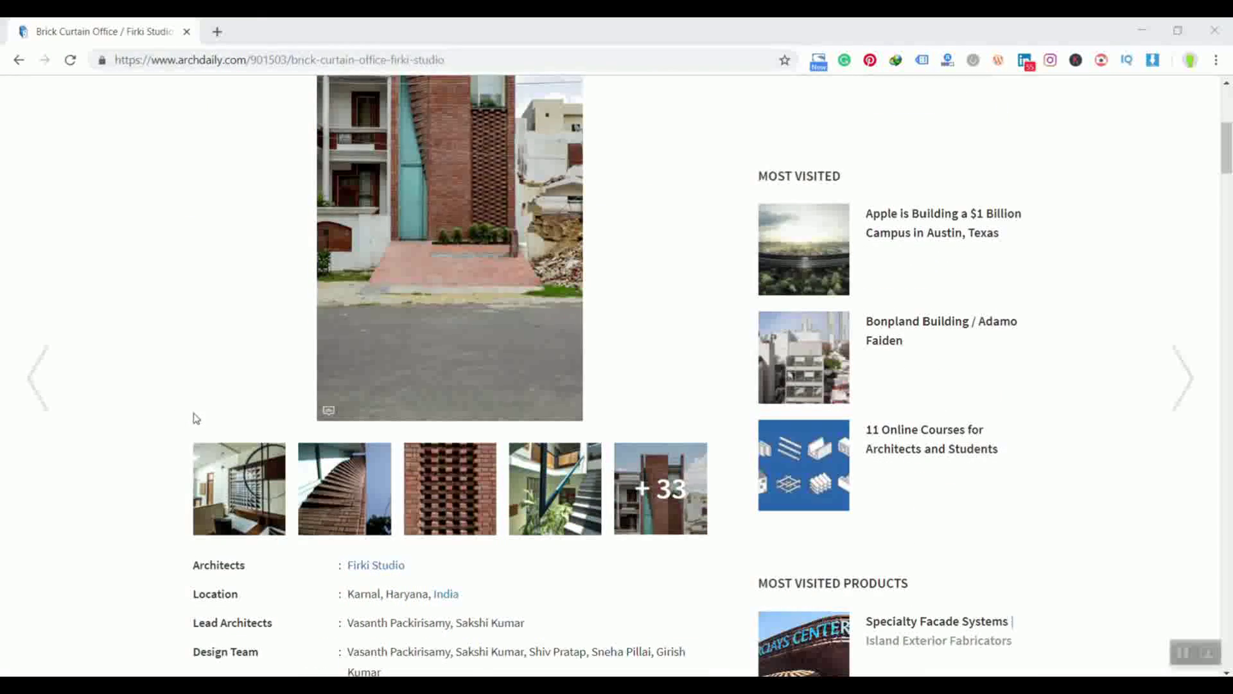
pyautogui.scroll(-10, 194, 411)
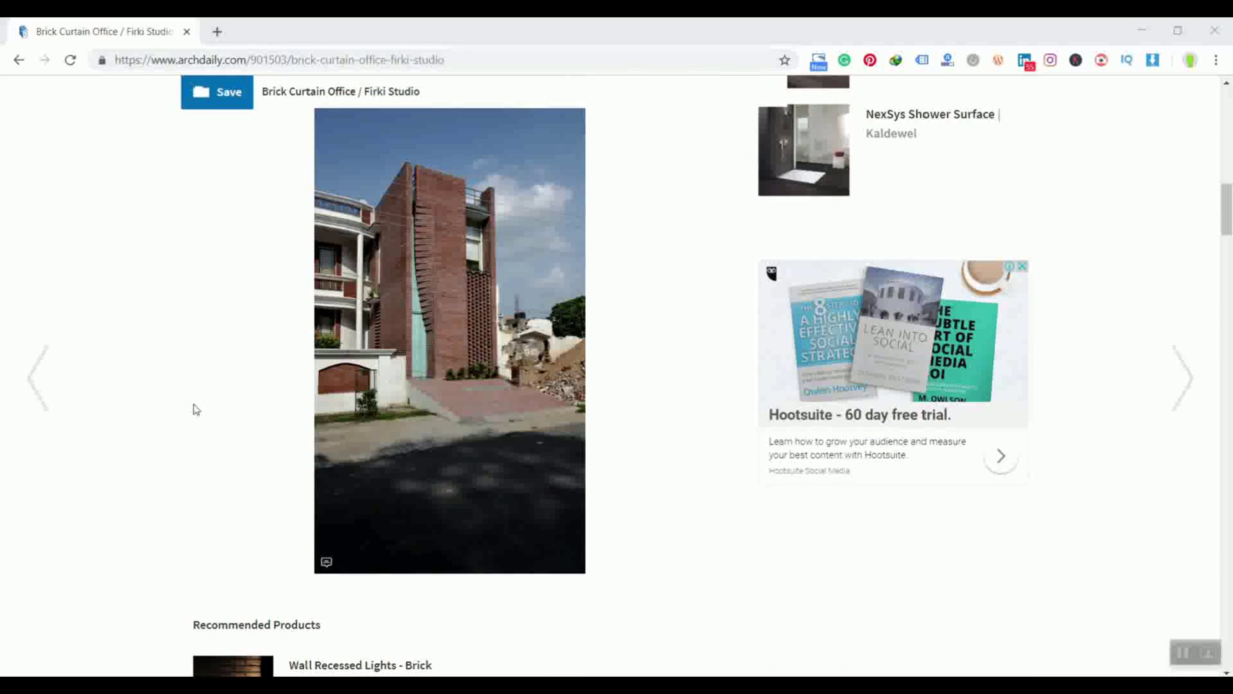
pyautogui.click(437, 285)
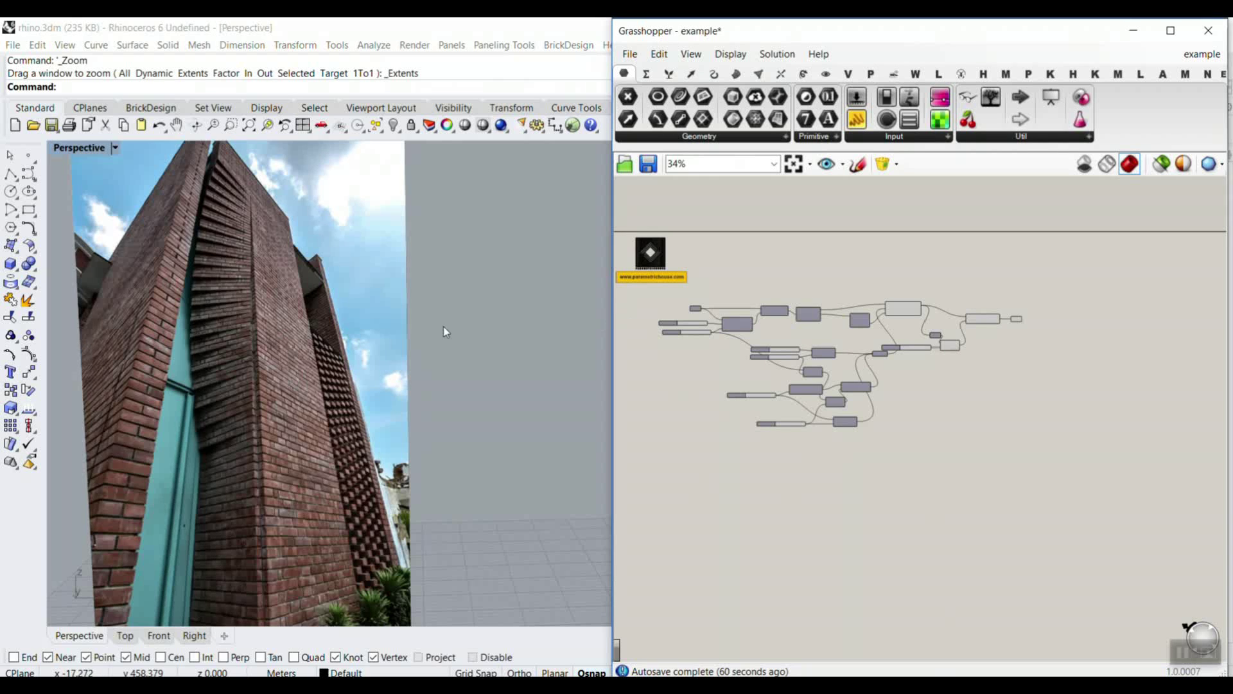
pyautogui.scroll(-10, 443, 326)
pyautogui.moveTo(443, 326); pyautogui.dragTo(368, 340, button='right')
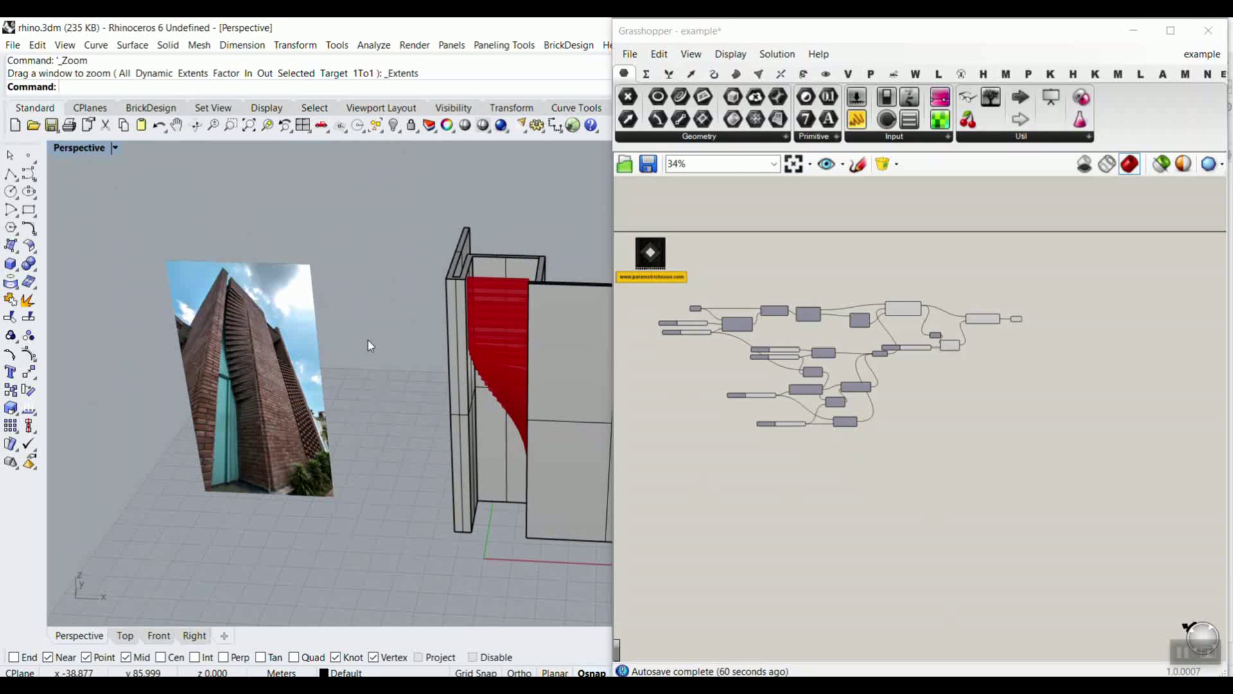
pyautogui.scroll(3, 369, 345)
pyautogui.scroll(-3, 369, 346)
pyautogui.moveTo(997, 291); pyautogui.dragTo(965, 265, button='right')
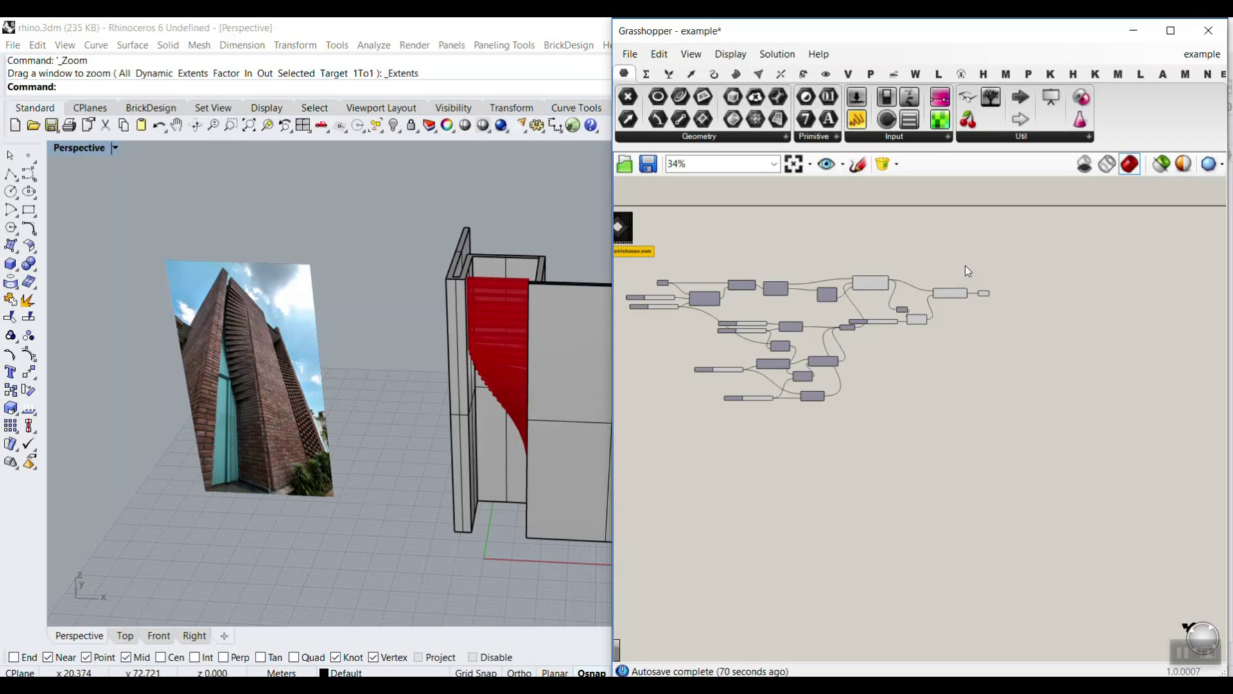
pyautogui.moveTo(1016, 238)
pyautogui.mouseDown()
pyautogui.moveTo(1048, 149)
pyautogui.moveTo(1113, 73)
pyautogui.moveTo(1161, 116)
pyautogui.mouseUp()
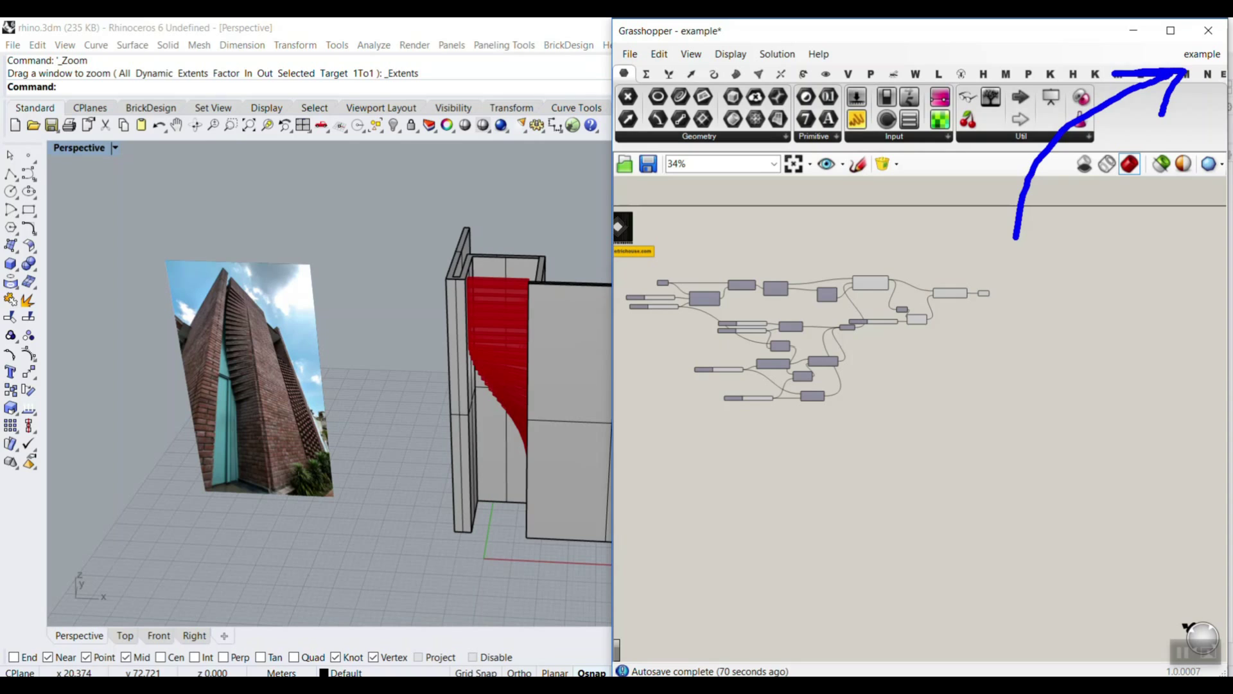
pyautogui.press('Escape')
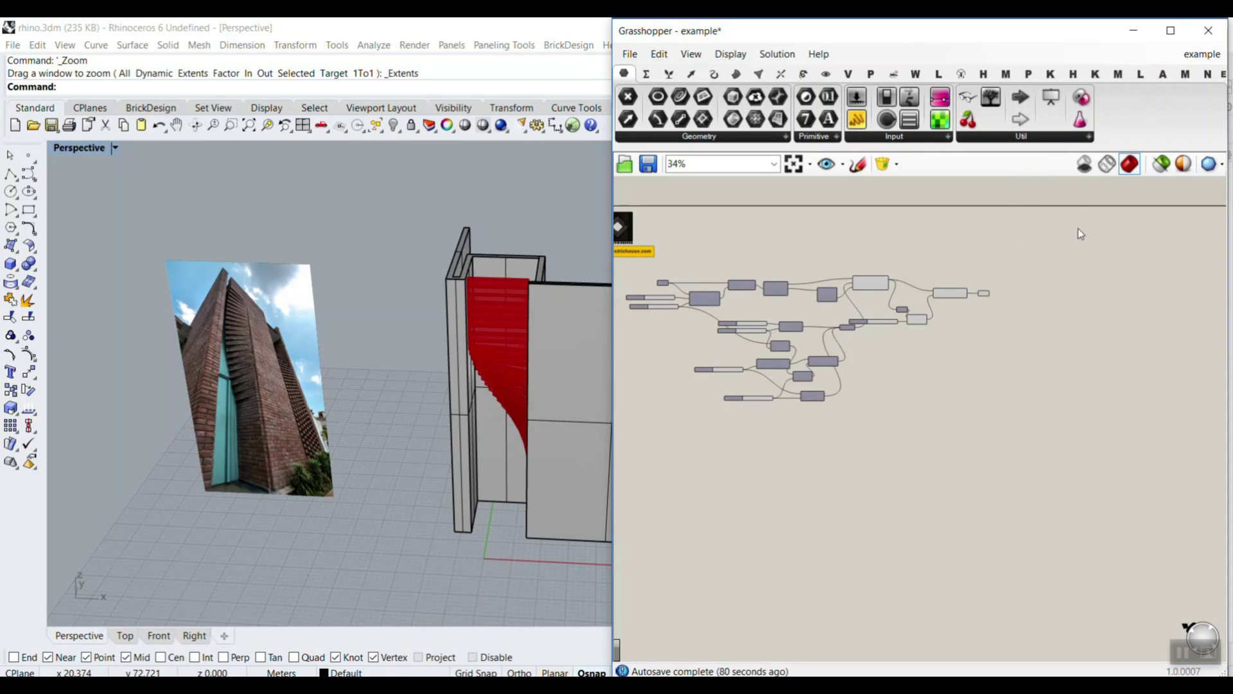
pyautogui.moveTo(1066, 196)
pyautogui.mouseDown()
pyautogui.moveTo(1089, 134)
pyautogui.moveTo(1165, 60)
pyautogui.moveTo(1162, 80)
pyautogui.mouseUp()
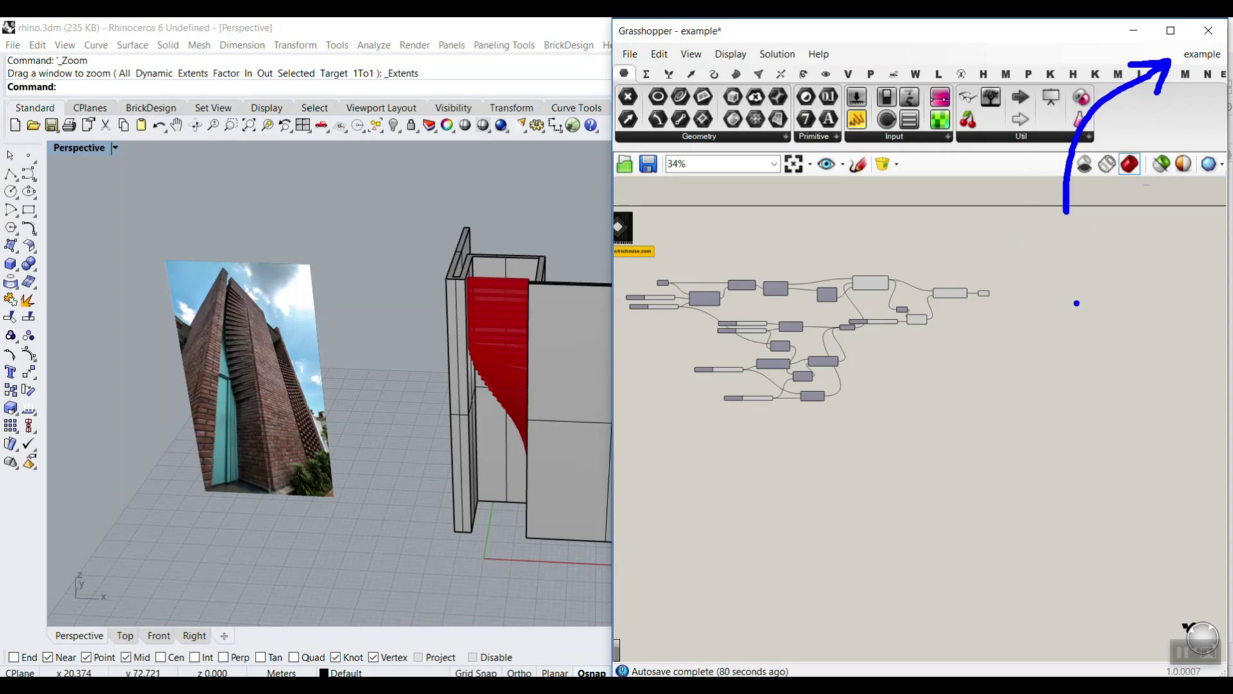
pyautogui.press('Escape')
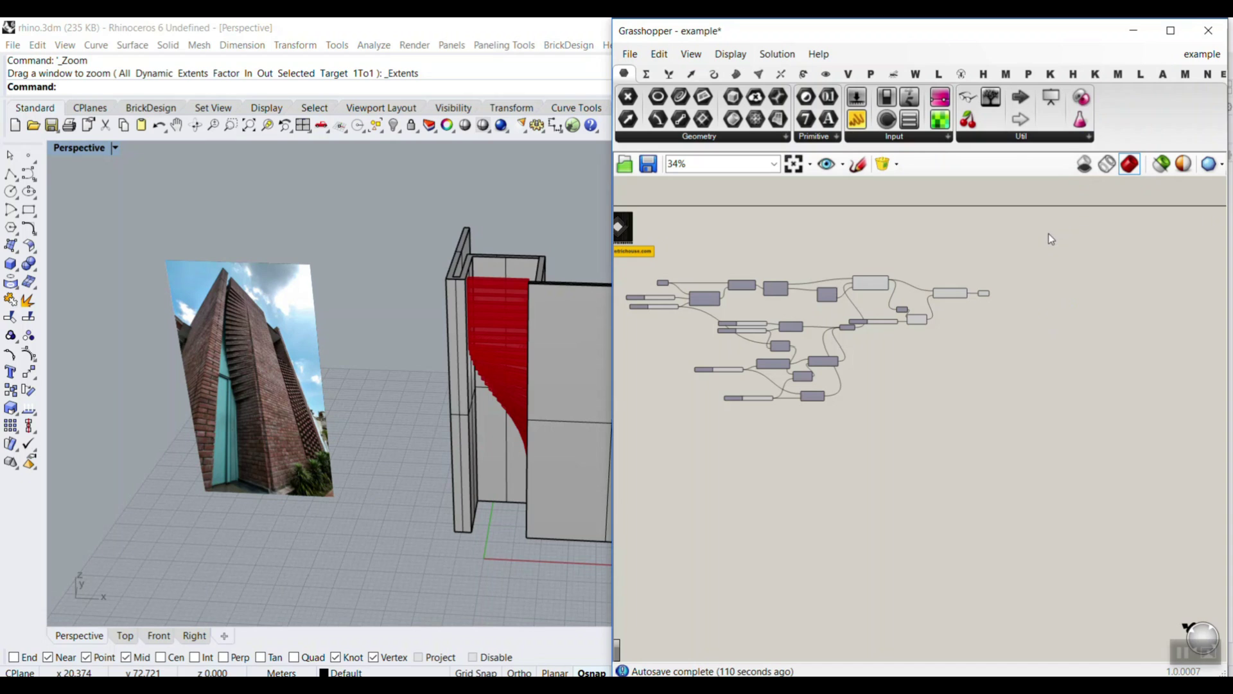
pyautogui.moveTo(1052, 222)
pyautogui.mouseDown()
pyautogui.moveTo(1127, 76)
pyautogui.moveTo(1118, 55)
pyautogui.mouseUp()
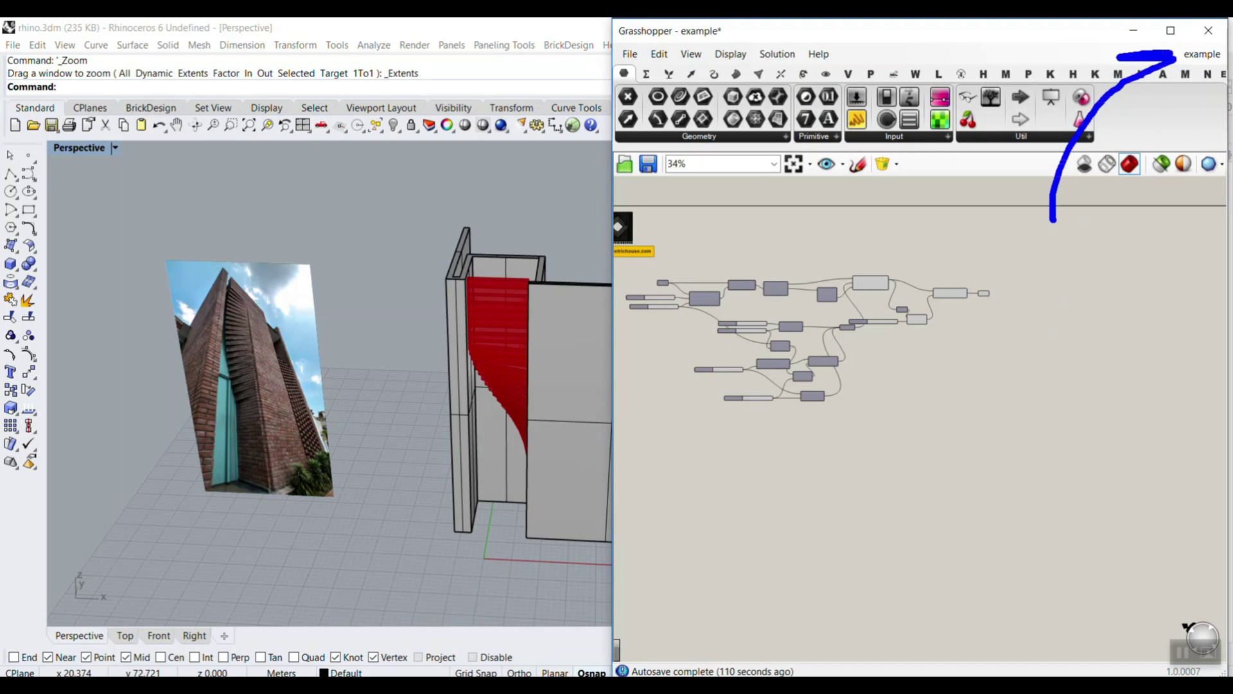
pyautogui.press('Escape')
# - Create a new Grasshopper document and inspect the plain wall geometry in the Rhino model
pyautogui.moveTo(716, 273); pyautogui.dragTo(796, 249, button='right')
pyautogui.scroll(3, 751, 264)
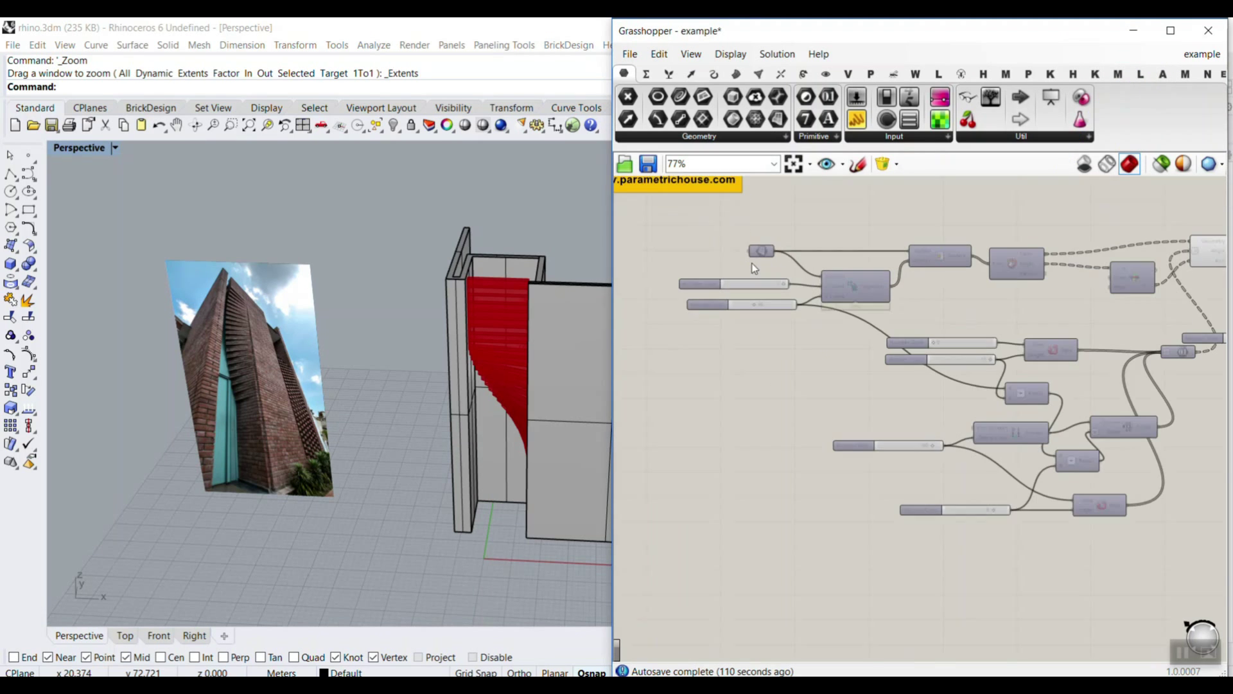
pyautogui.click(629, 54)
pyautogui.click(668, 71)
pyautogui.keyDown('shift'); pyautogui.moveTo(509, 350); pyautogui.dragTo(363, 333, button='right'); pyautogui.keyUp('shift')
pyautogui.scroll(-5, 315, 283)
pyautogui.scroll(6, 326, 408)
pyautogui.moveTo(382, 422); pyautogui.dragTo(306, 498, button='right')
pyautogui.scroll(4, 271, 369)
pyautogui.scroll(-8, 337, 327)
pyautogui.moveTo(337, 330); pyautogui.dragTo(375, 274, button='right')
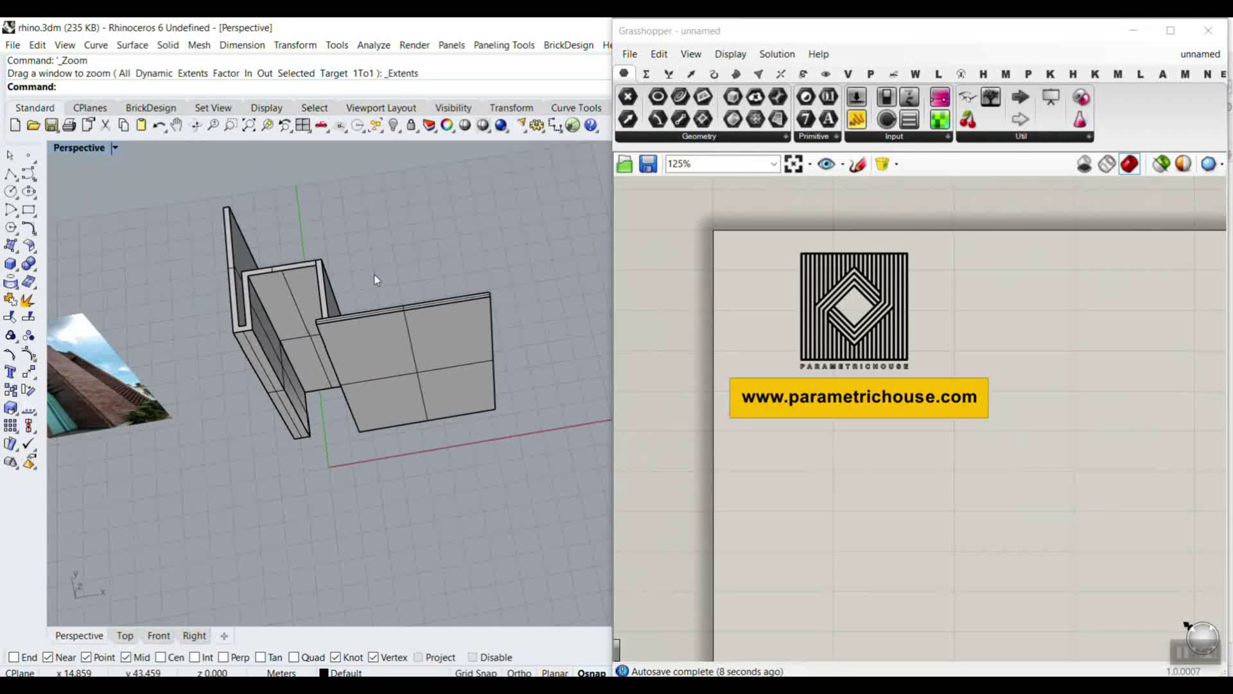
pyautogui.hotkey('ctrl', 'a')
pyautogui.moveTo(371, 283); pyautogui.dragTo(374, 212)
pyautogui.scroll(5, 294, 316)
pyautogui.hotkey('ctrl', 'z')
pyautogui.press('Escape')
# - Draw an open L-shaped polyline with three points on the ground plane in front of the walls
pyautogui.scroll(-8, 302, 380)
pyautogui.scroll(4, 299, 389)
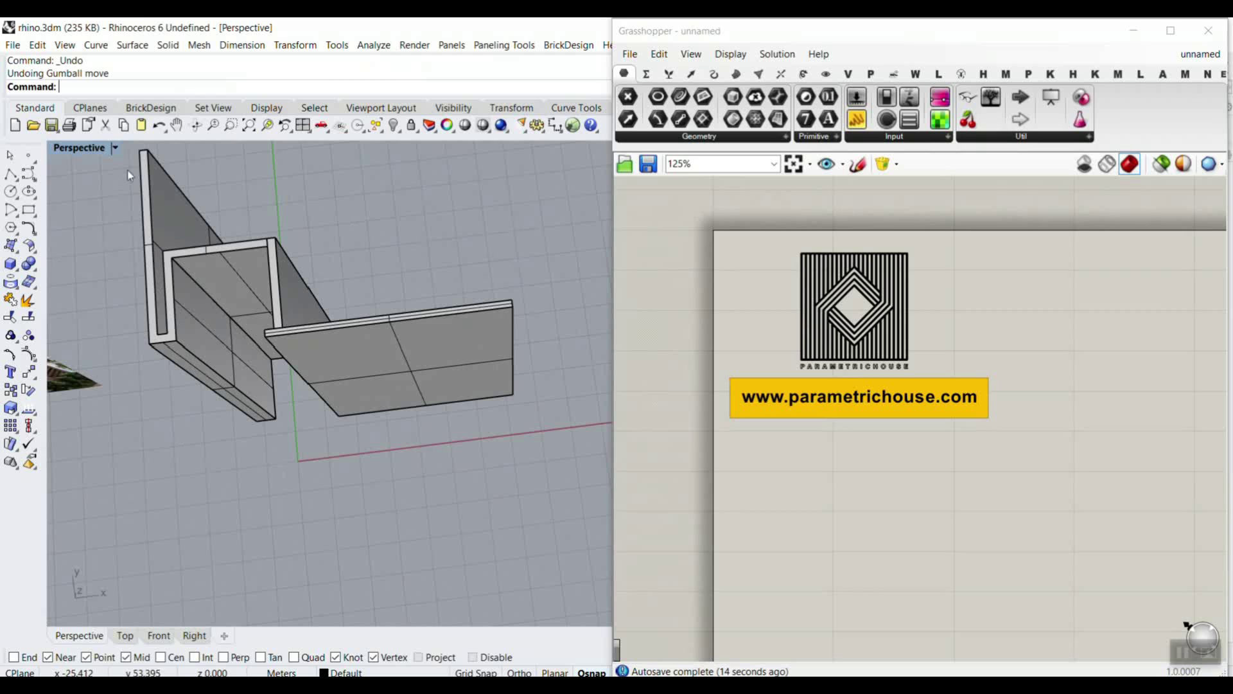
pyautogui.click(10, 174)
pyautogui.scroll(-8, 198, 364)
pyautogui.moveTo(253, 441); pyautogui.dragTo(254, 347, button='right')
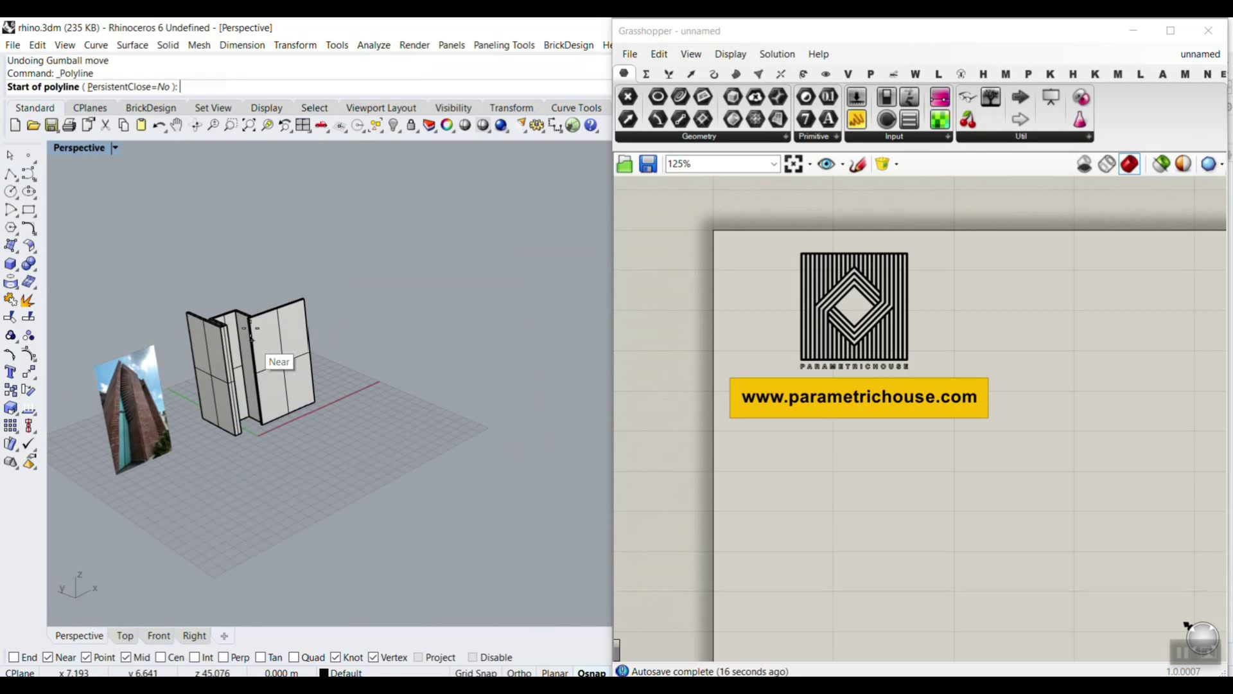
pyautogui.scroll(-3, 283, 385)
pyautogui.scroll(6, 306, 407)
pyautogui.click(287, 380)
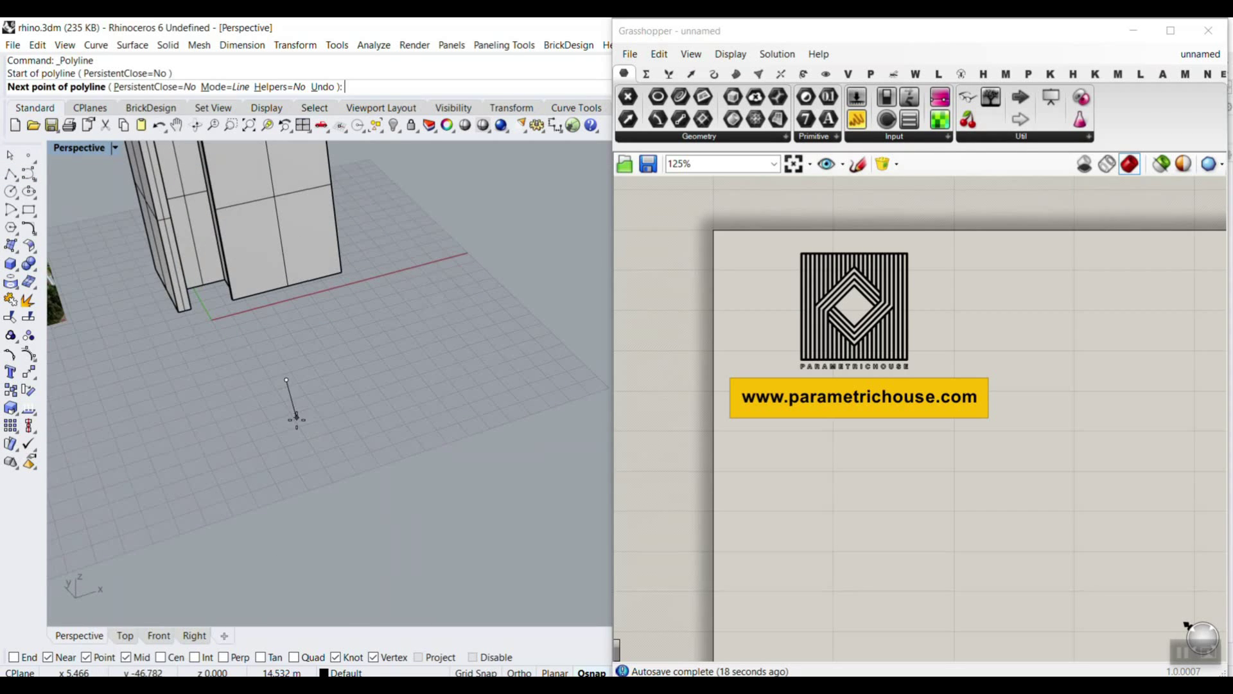
pyautogui.click(323, 437)
pyautogui.click(431, 404)
pyautogui.press('Return')
# - Start a Slab from the L-shaped polyline with an offset distance of 0.5 m
pyautogui.click(410, 411)
pyautogui.write('Slab')
pyautogui.press('Return')
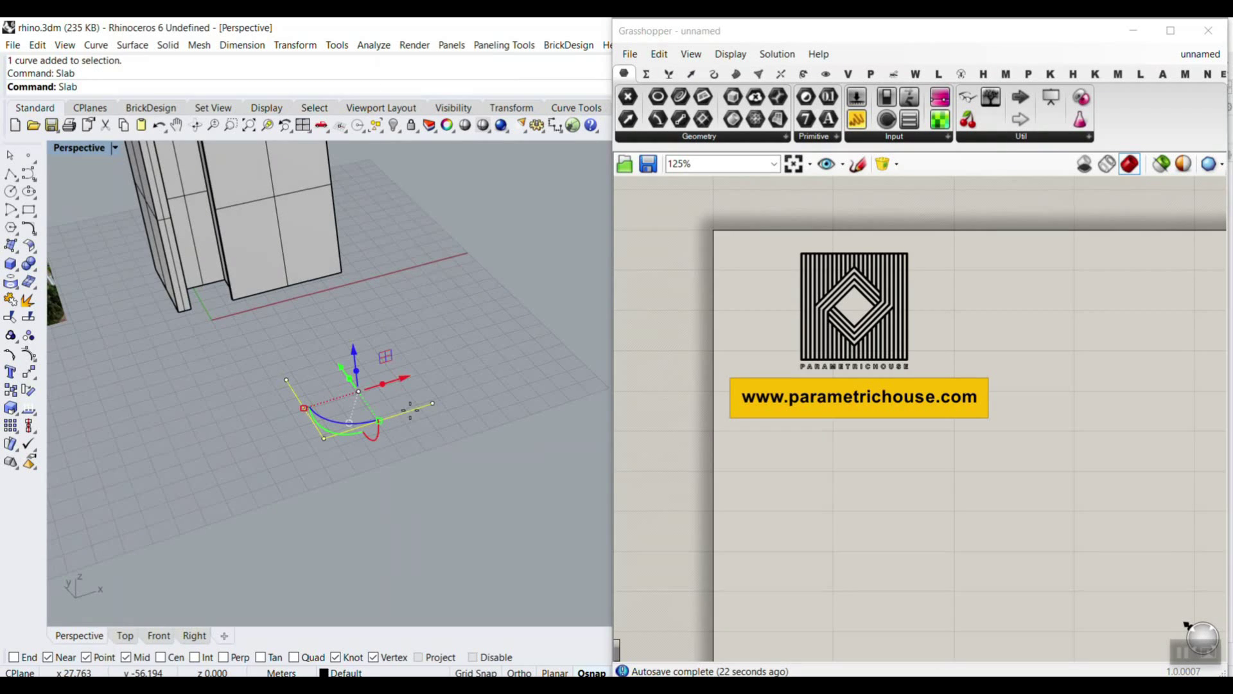
pyautogui.scroll(5, 369, 393)
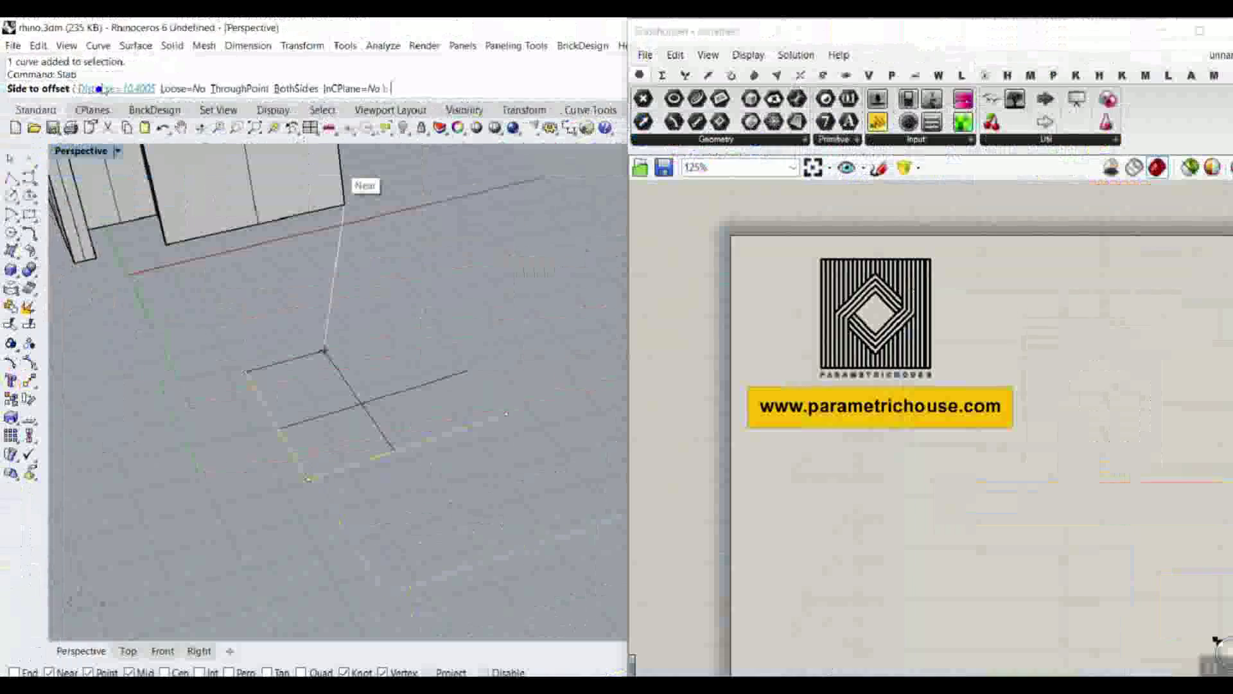
pyautogui.click(106, 87)
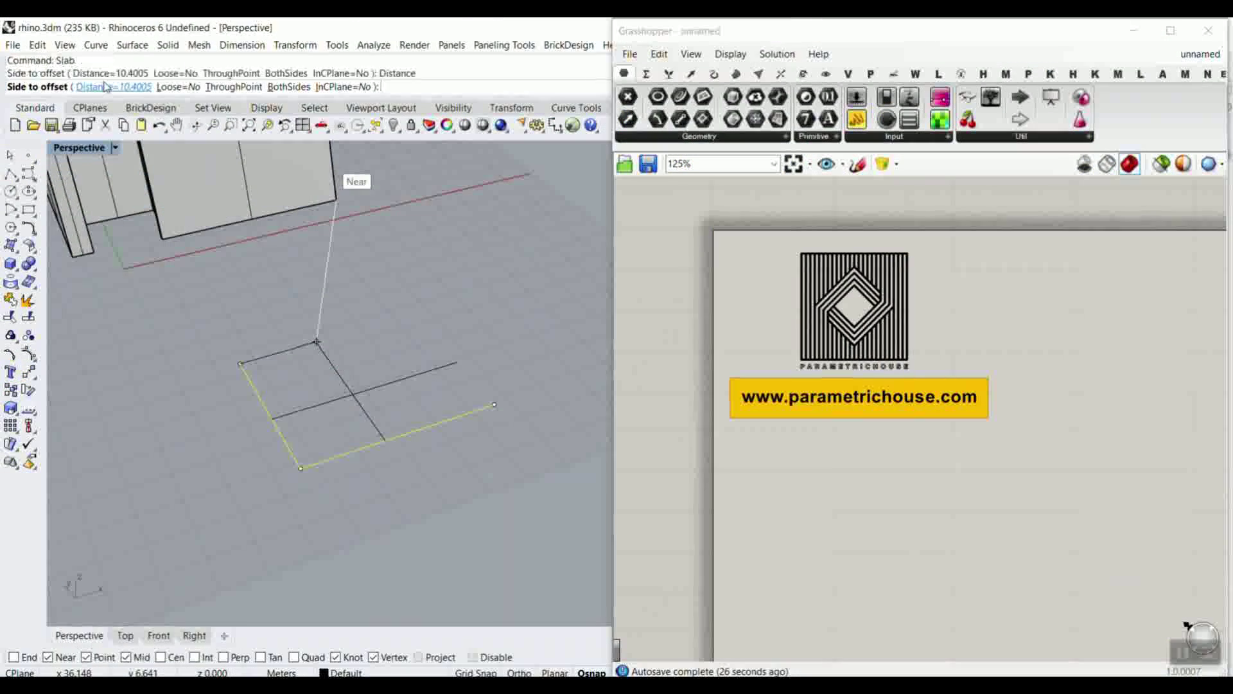
pyautogui.write('0.5')
pyautogui.press('Return')
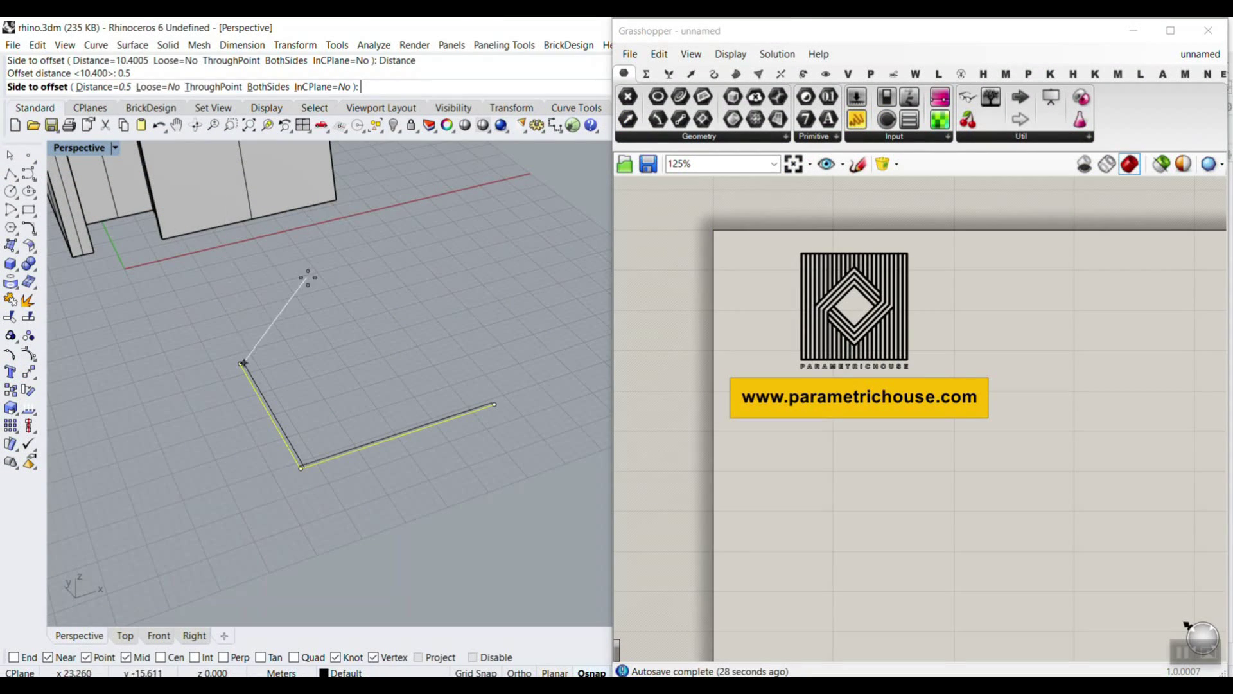
# - Set the slab's offset distance to 1 m, offset it to the inner side of the polyline and raise it into an upright wall
pyautogui.click(106, 87)
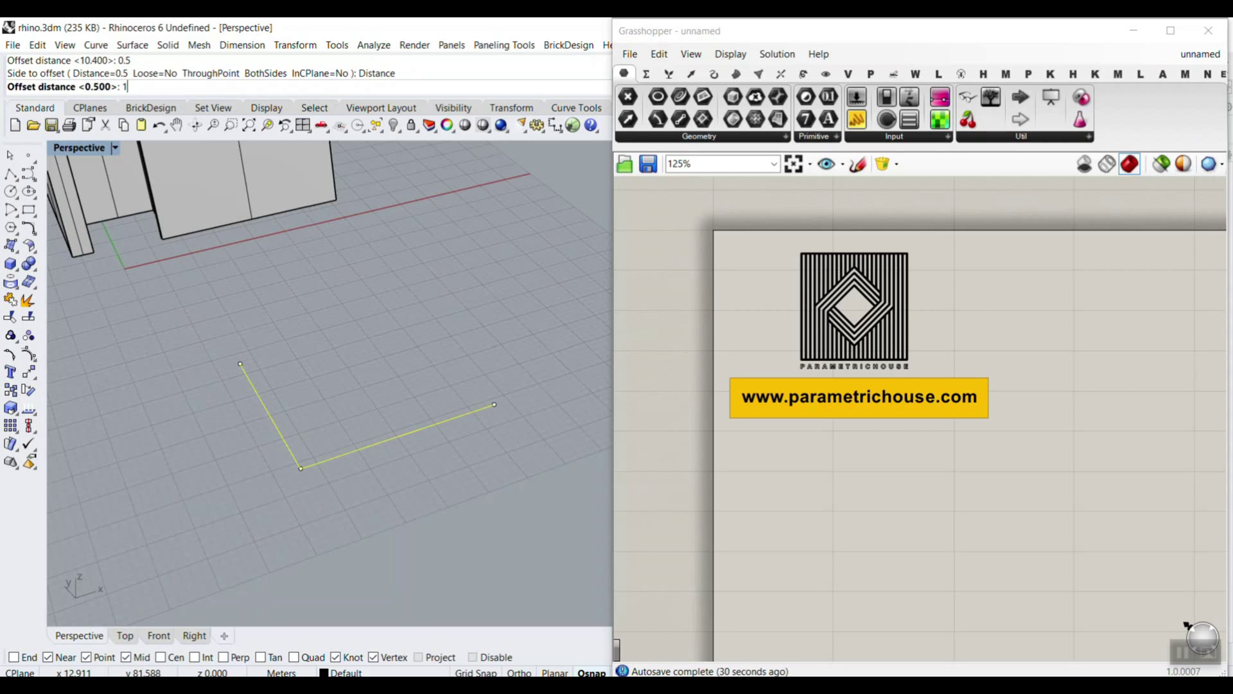
pyautogui.press('Return')
pyautogui.click(481, 368)
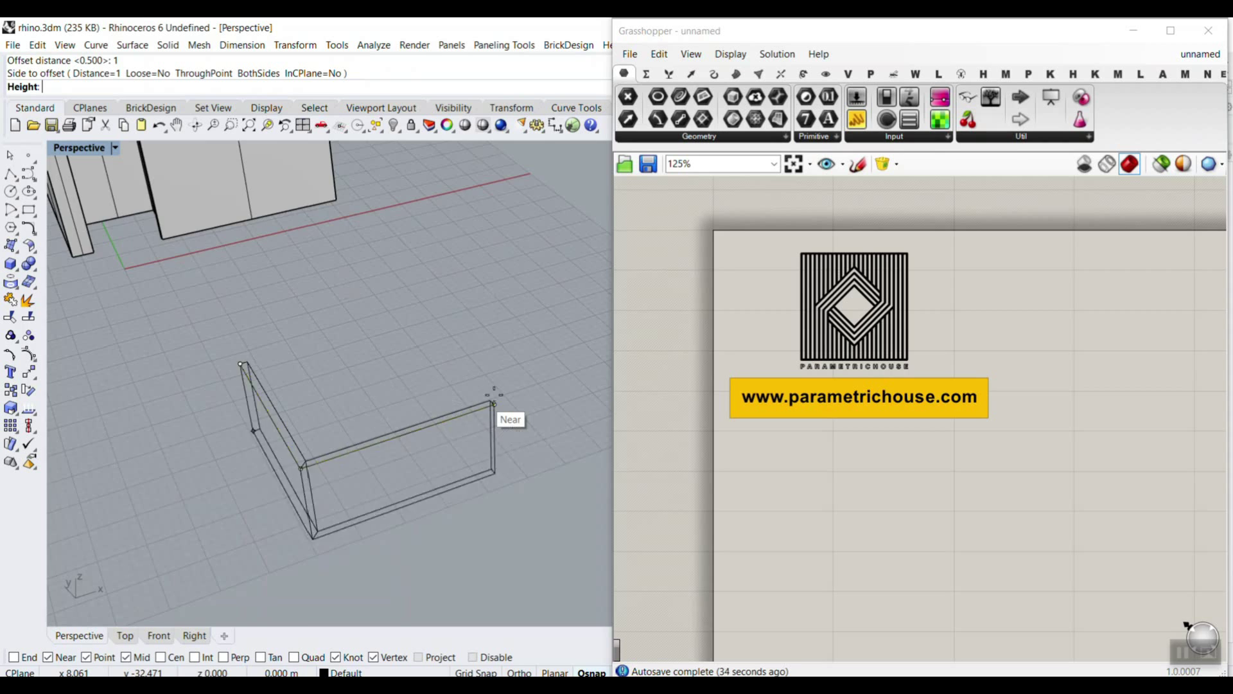
pyautogui.scroll(4, 492, 394)
pyautogui.scroll(-6, 500, 409)
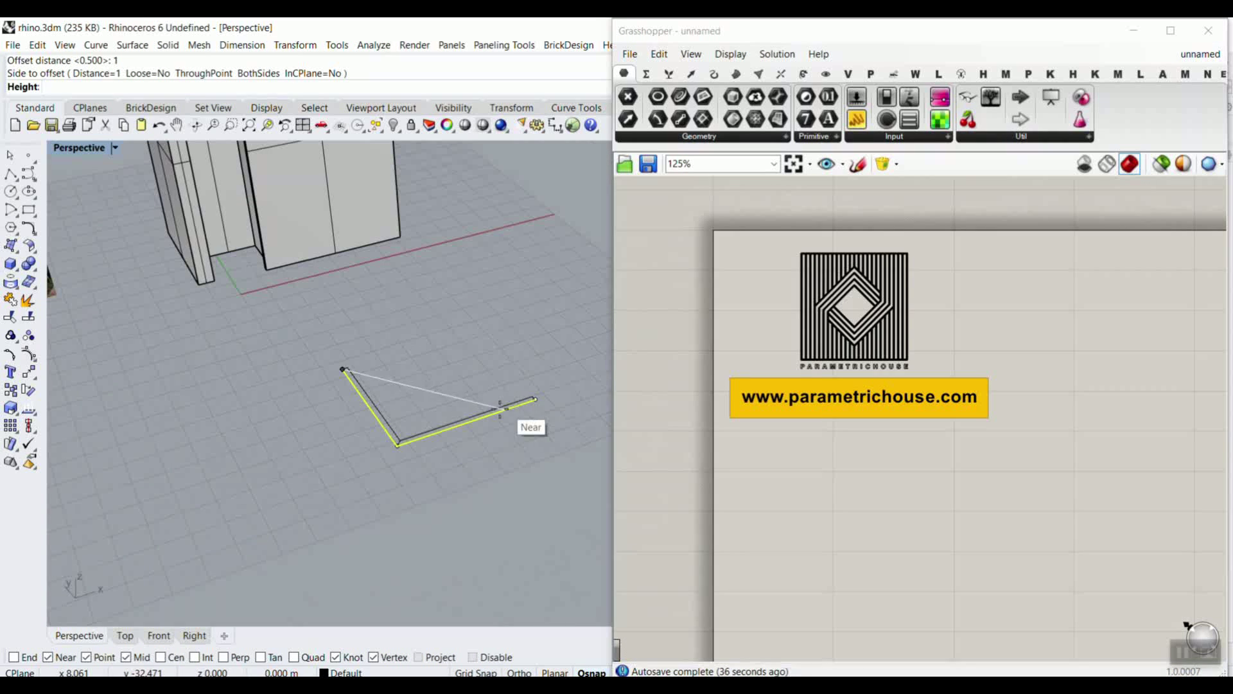
pyautogui.click(476, 267)
pyautogui.moveTo(476, 267); pyautogui.dragTo(288, 329, button='right')
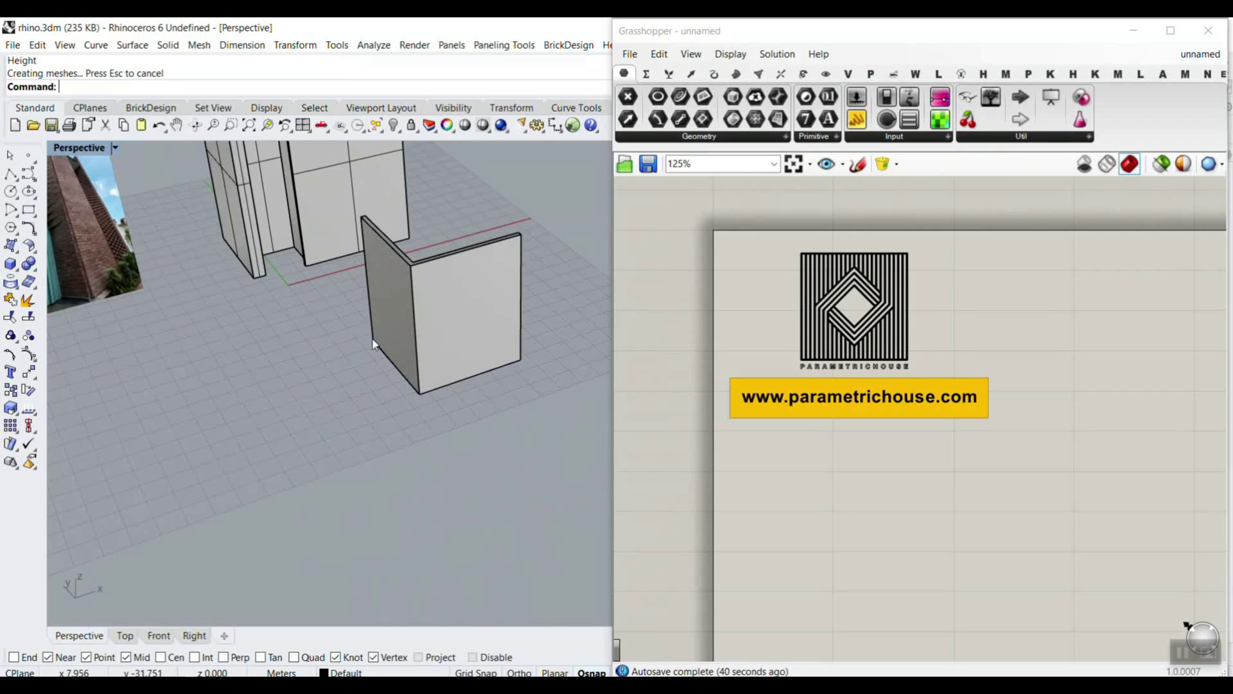
# - Select the top face of the L-shaped wall and pull it upward to make the wall much taller
pyautogui.click(432, 294)
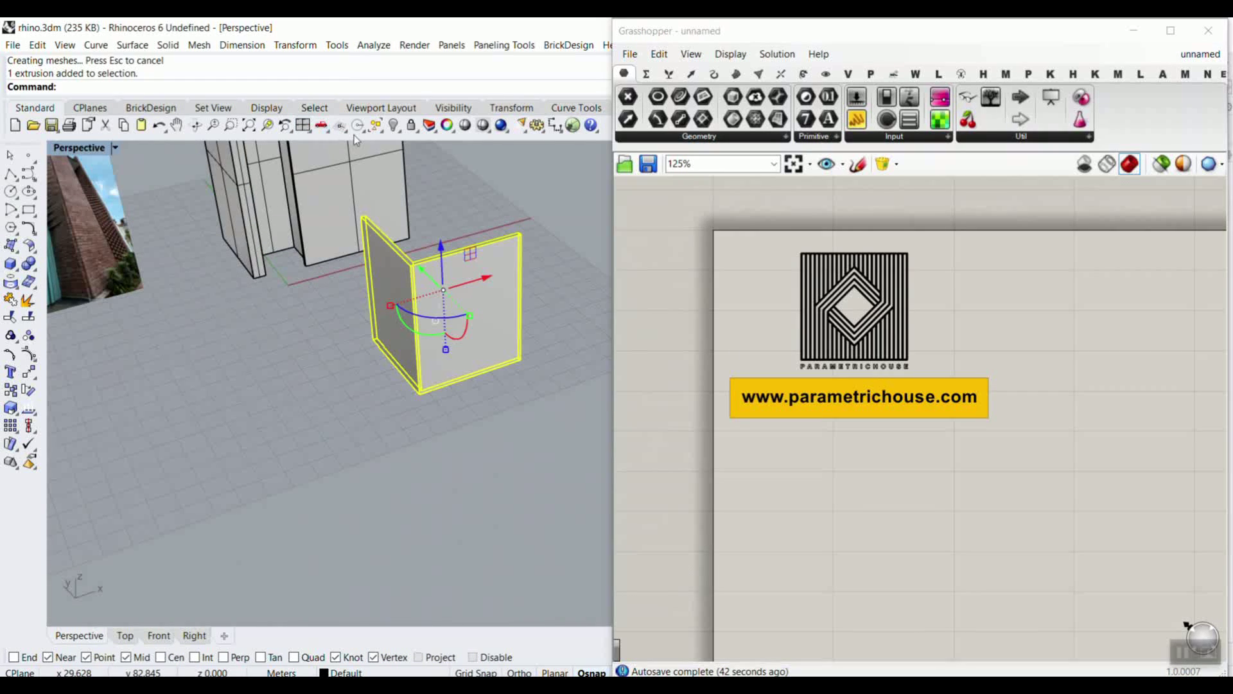
pyautogui.click(267, 125)
pyautogui.press('Escape')
pyautogui.moveTo(231, 353); pyautogui.dragTo(363, 327, button='right')
pyautogui.scroll(5, 322, 317)
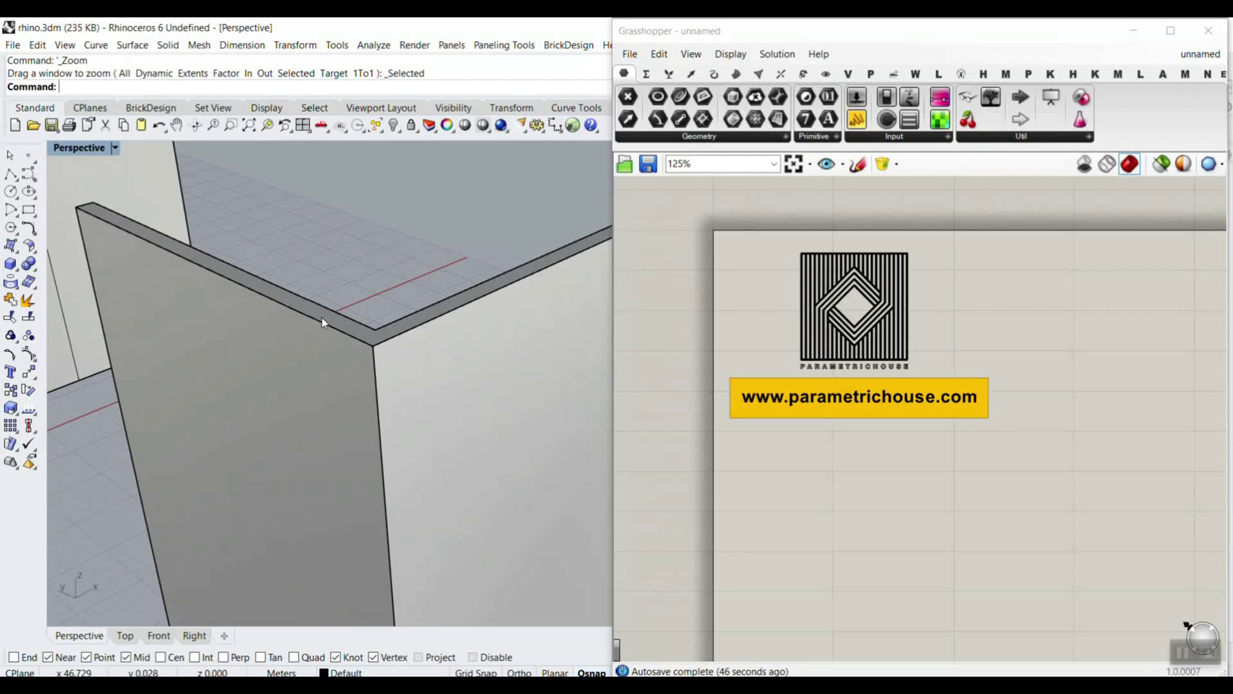
pyautogui.click(353, 330)
pyautogui.scroll(-5, 353, 329)
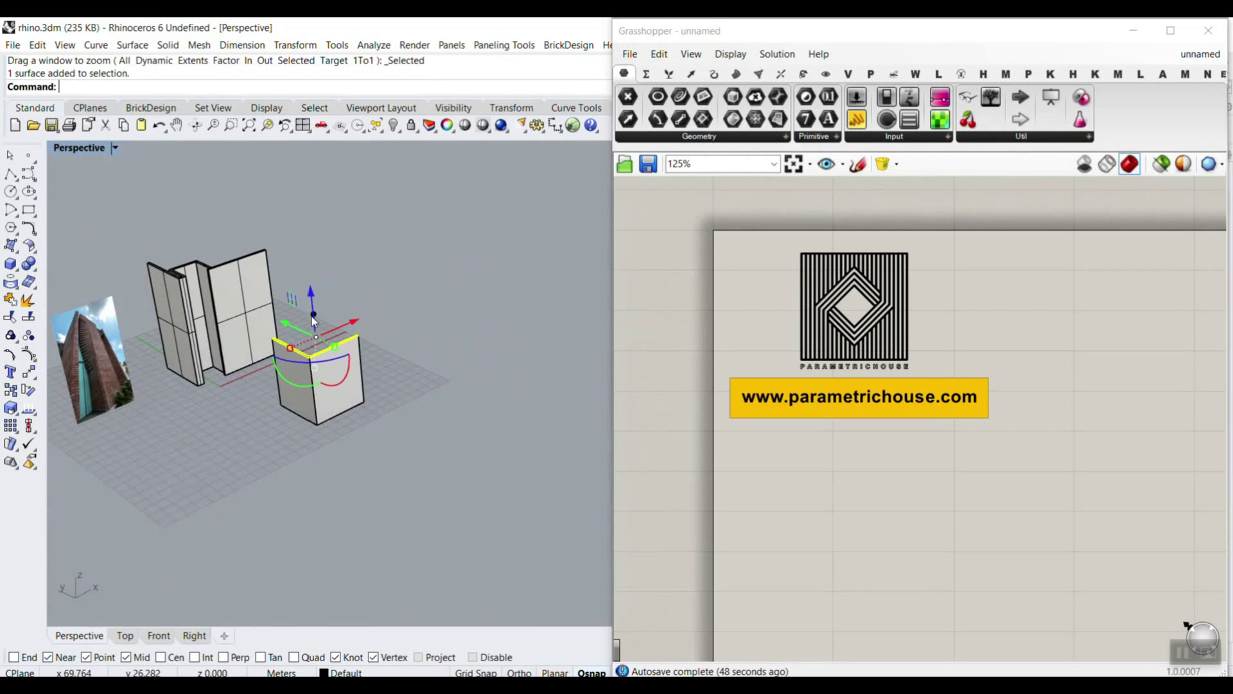
pyautogui.moveTo(311, 302); pyautogui.dragTo(321, 223)
pyautogui.scroll(3, 336, 354)
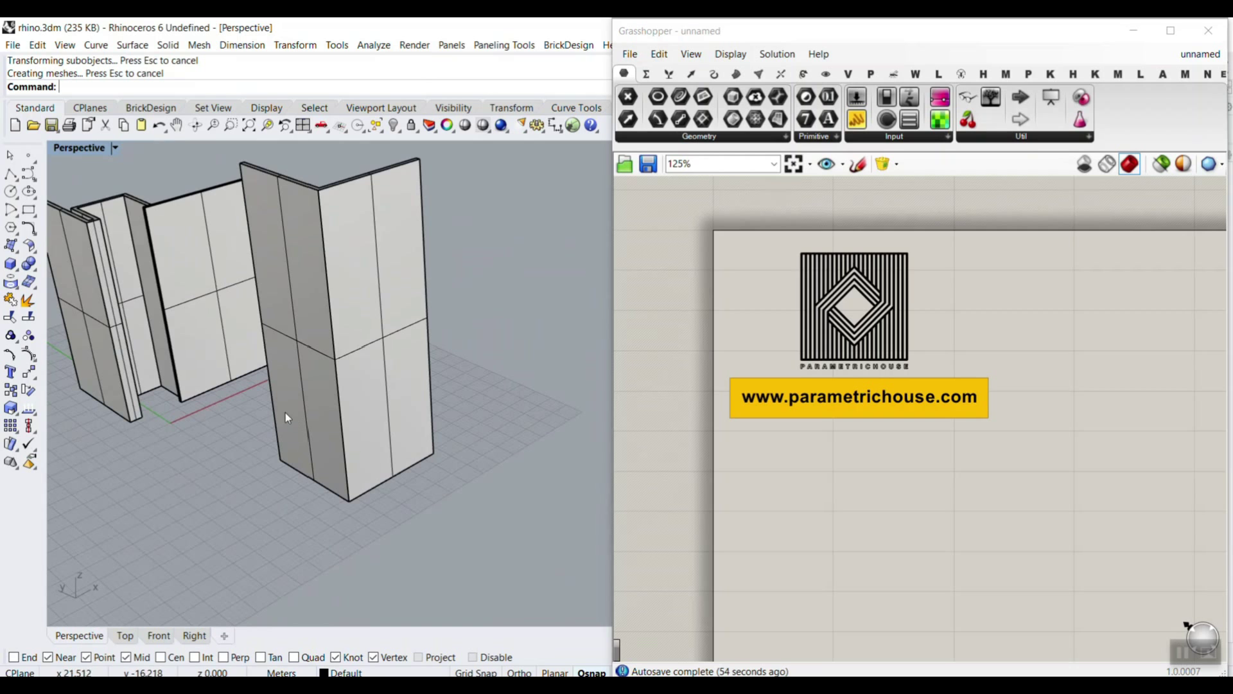
# - Place an Exceptions component on the Grasshopper canvas beside the logo
pyautogui.moveTo(731, 270); pyautogui.dragTo(629, 201, button='right')
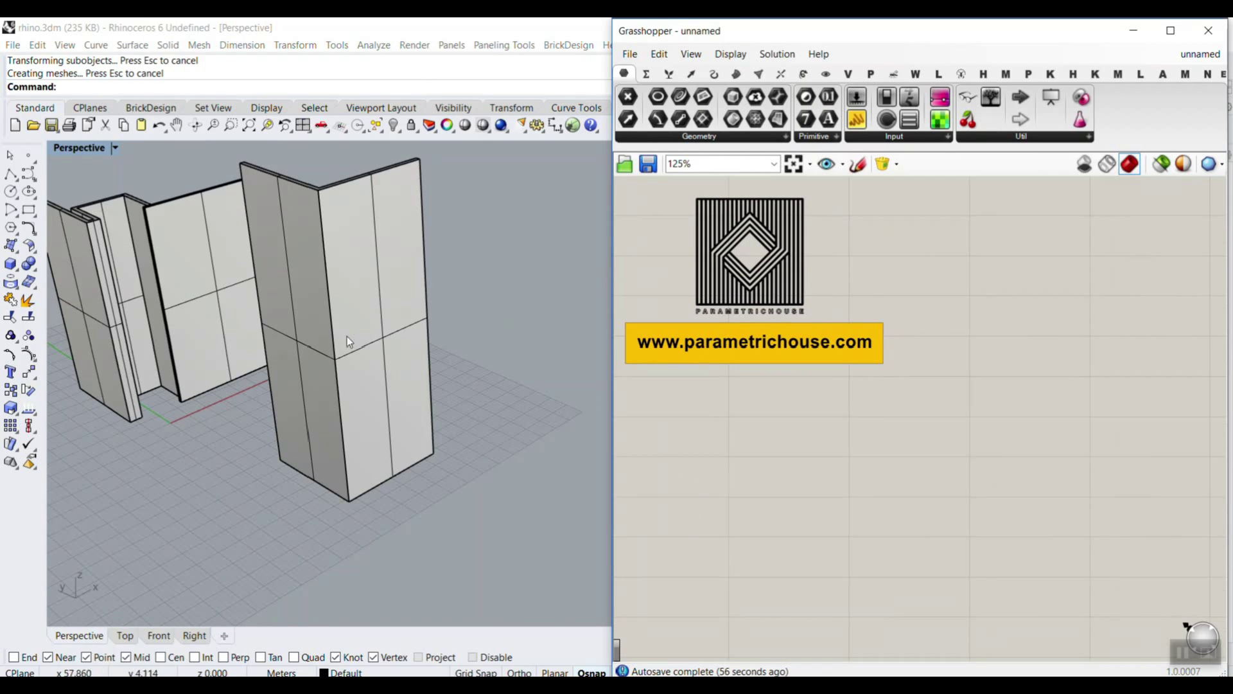
pyautogui.scroll(4, 347, 337)
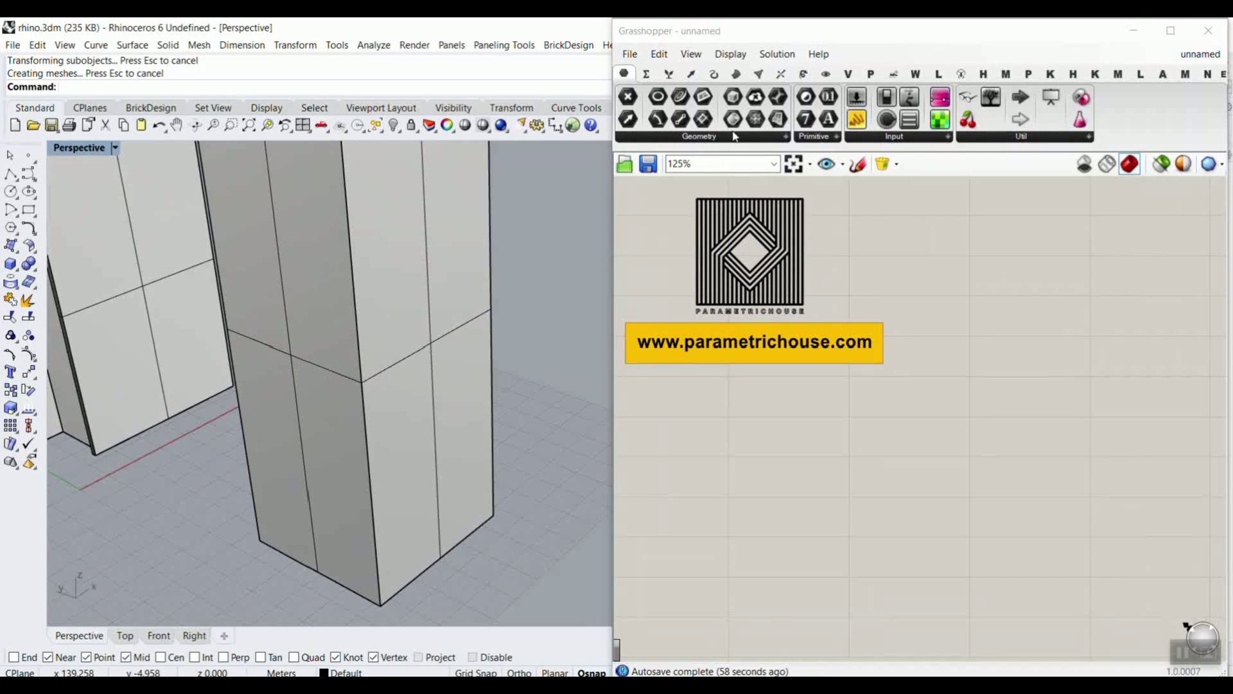
pyautogui.click(968, 99)
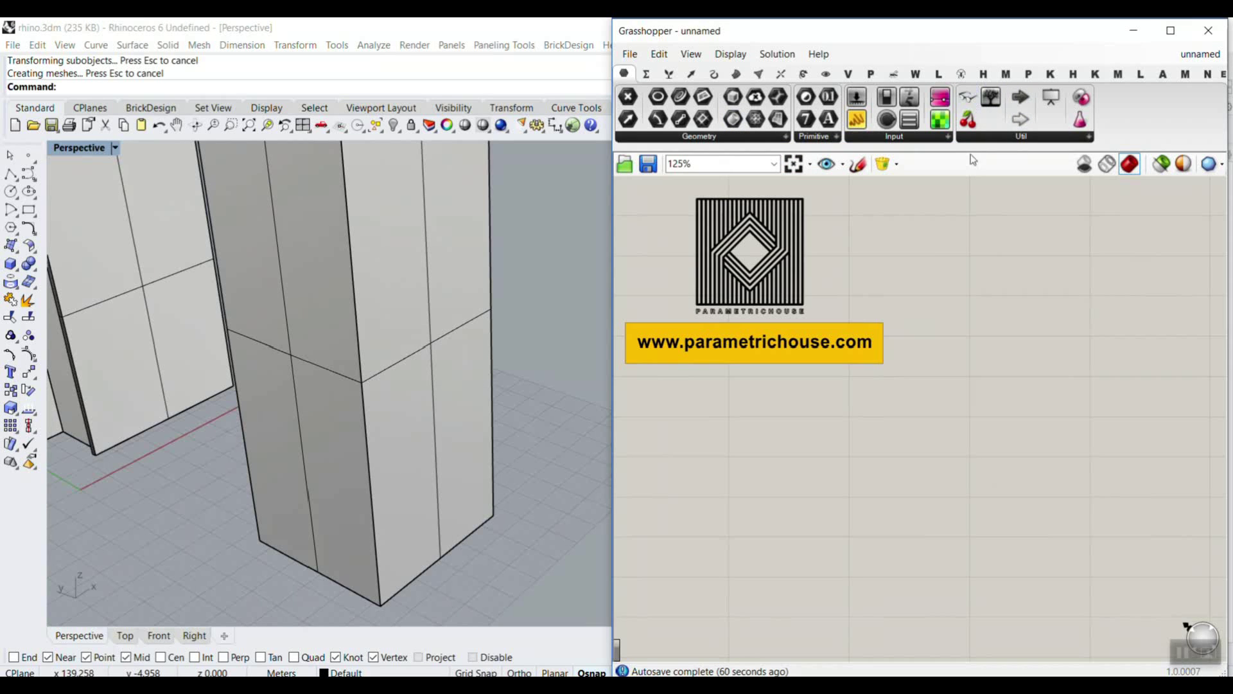
pyautogui.click(923, 237)
pyautogui.moveTo(946, 300); pyautogui.dragTo(840, 309, button='right')
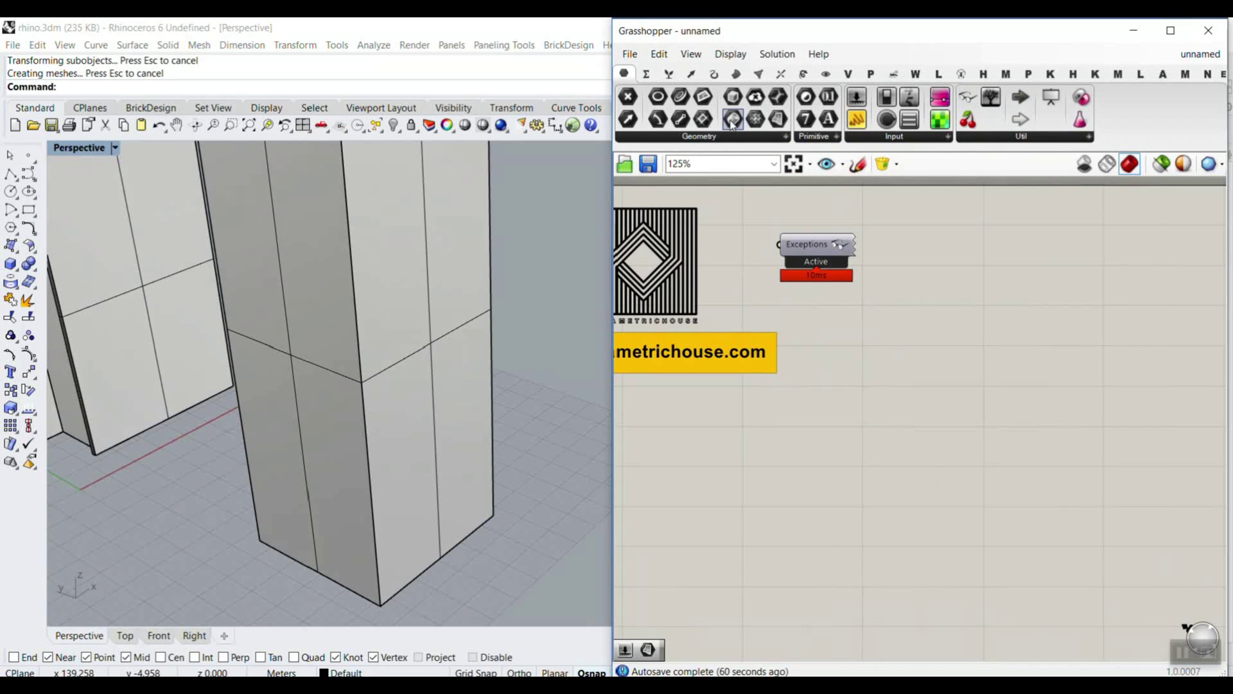
# - Add a Brep parameter and reference the L-shaped wall from the Rhino model in it
pyautogui.moveTo(732, 119); pyautogui.dragTo(867, 393)
pyautogui.scroll(2, 864, 394)
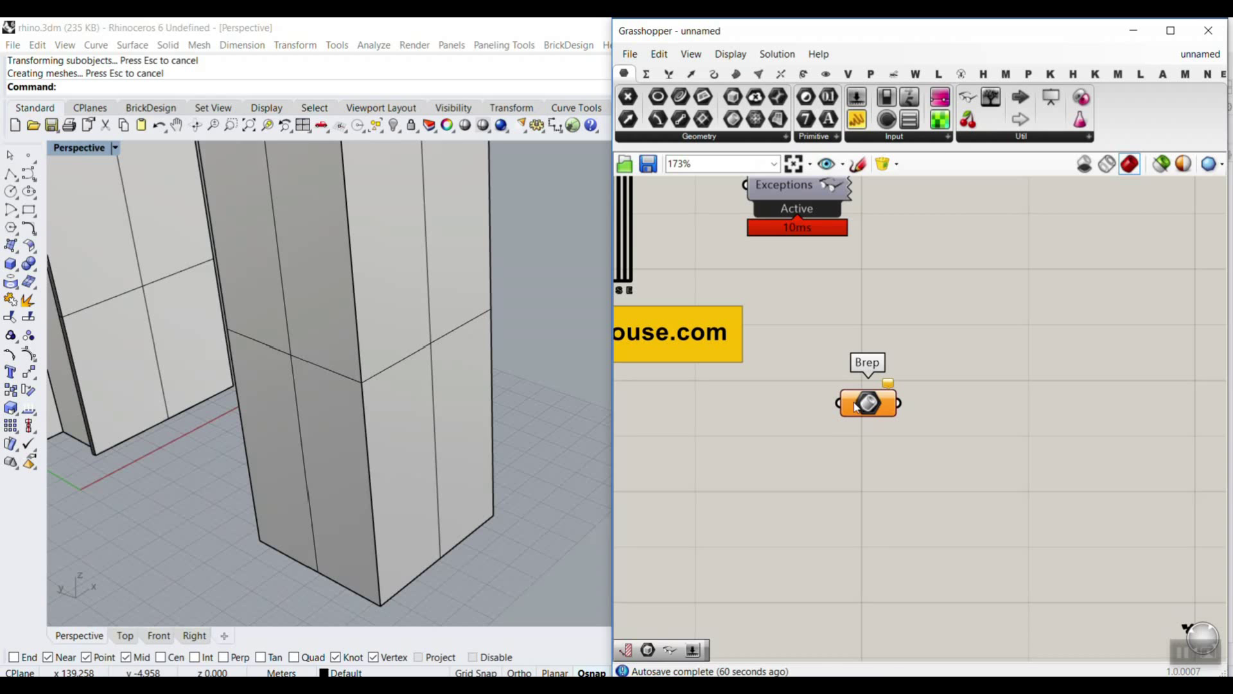
pyautogui.rightClick(870, 416)
pyautogui.click(902, 564)
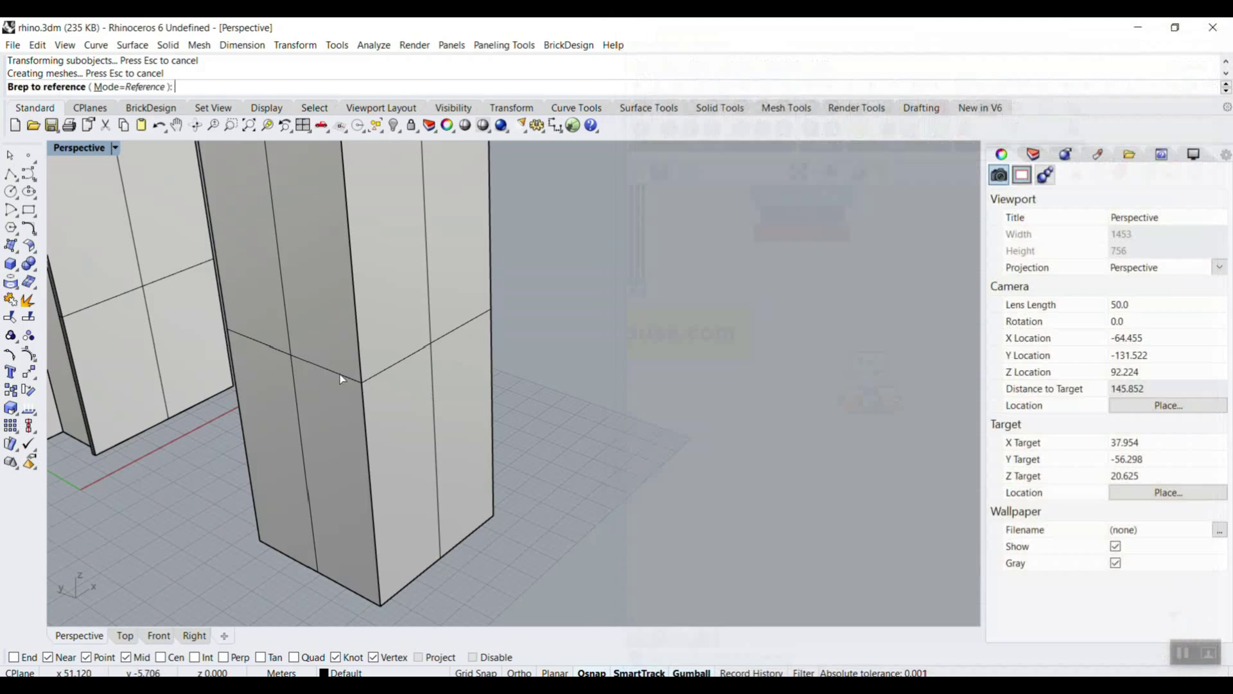
pyautogui.click(341, 358)
pyautogui.moveTo(341, 353); pyautogui.dragTo(375, 381, button='right')
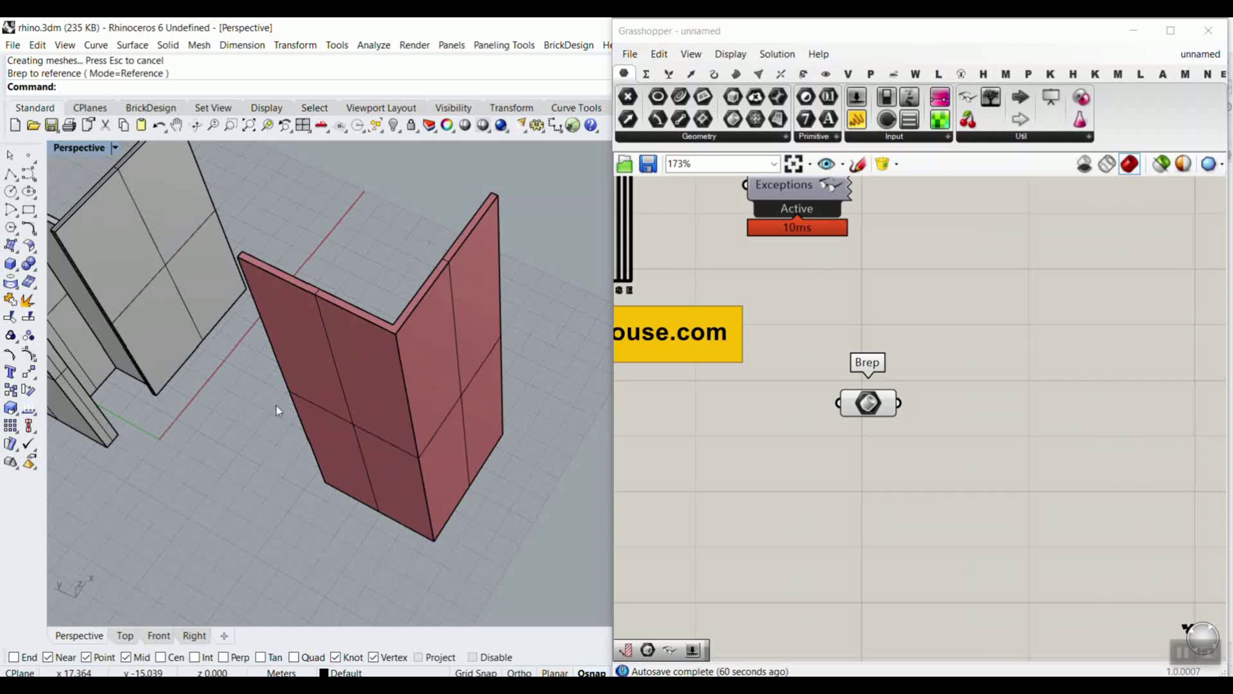
# - Explode the L-shaped wall in Rhino into separate surfaces
pyautogui.moveTo(233, 416)
pyautogui.mouseDown()
pyautogui.moveTo(313, 422)
pyautogui.moveTo(321, 388)
pyautogui.mouseUp()
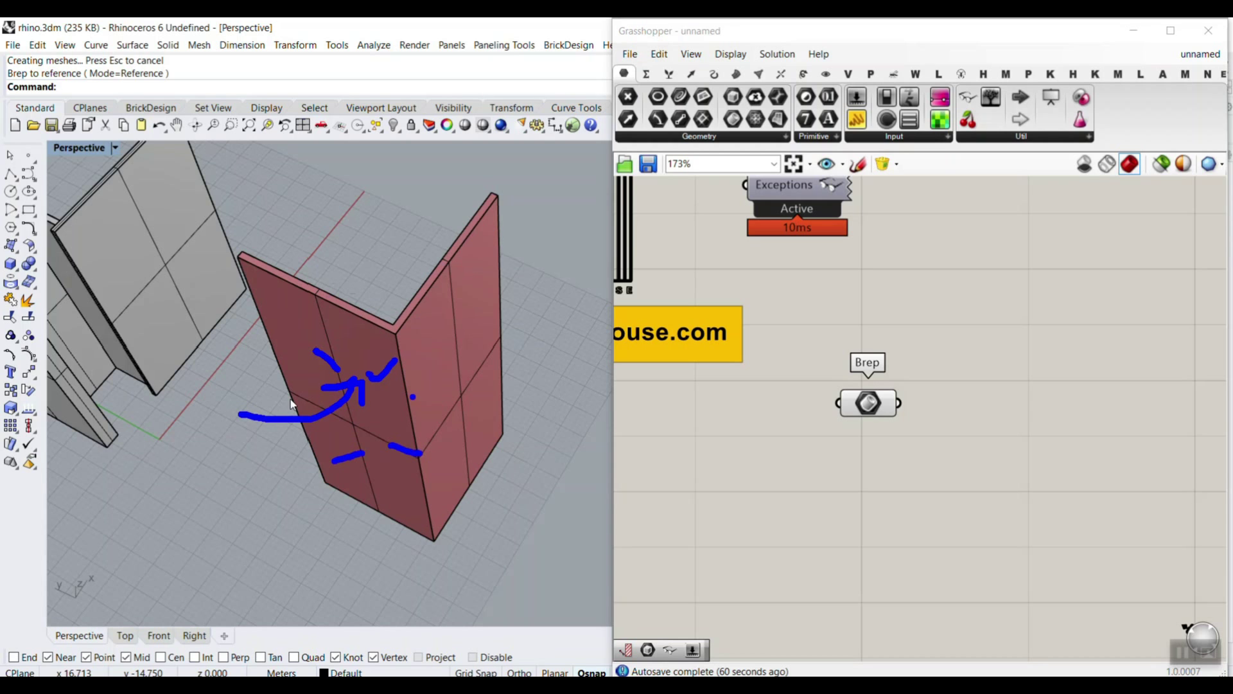
pyautogui.click(341, 393)
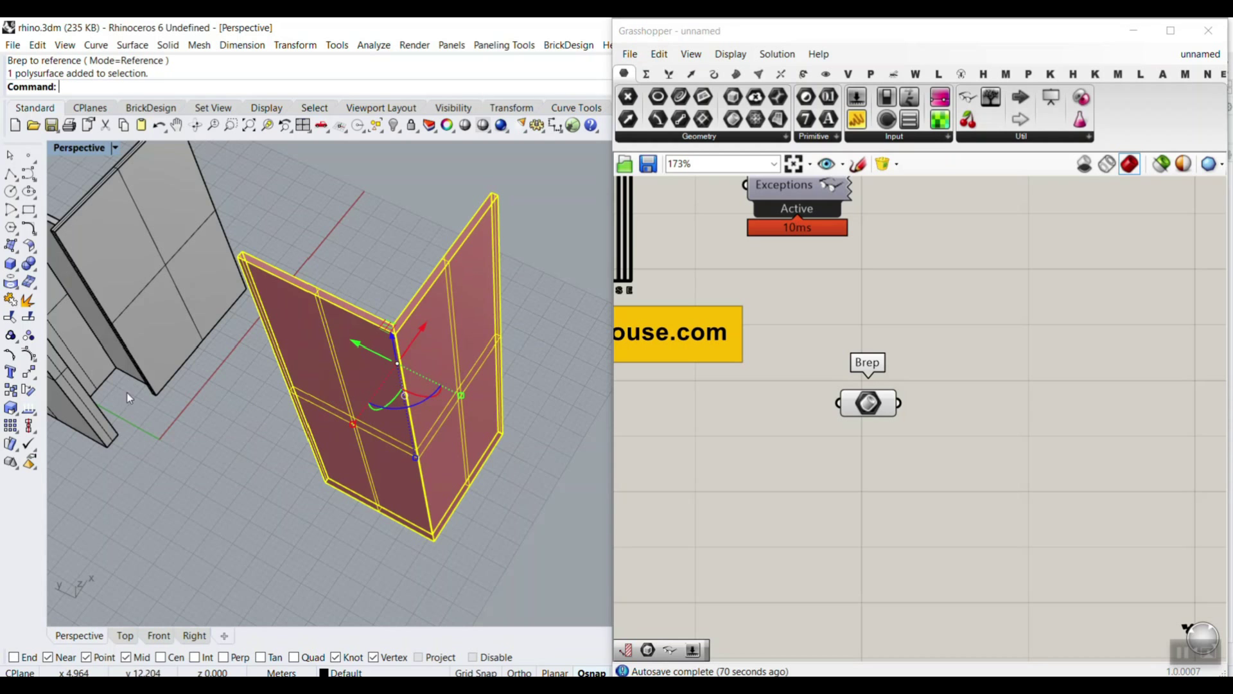
pyautogui.click(26, 303)
pyautogui.click(289, 481)
pyautogui.moveTo(289, 481); pyautogui.dragTo(281, 402, button='right')
# - Add a Surface parameter below the Brep and reference the outer face of the wall's left wing in it
pyautogui.moveTo(778, 118); pyautogui.dragTo(849, 451)
pyautogui.rightClick(856, 454)
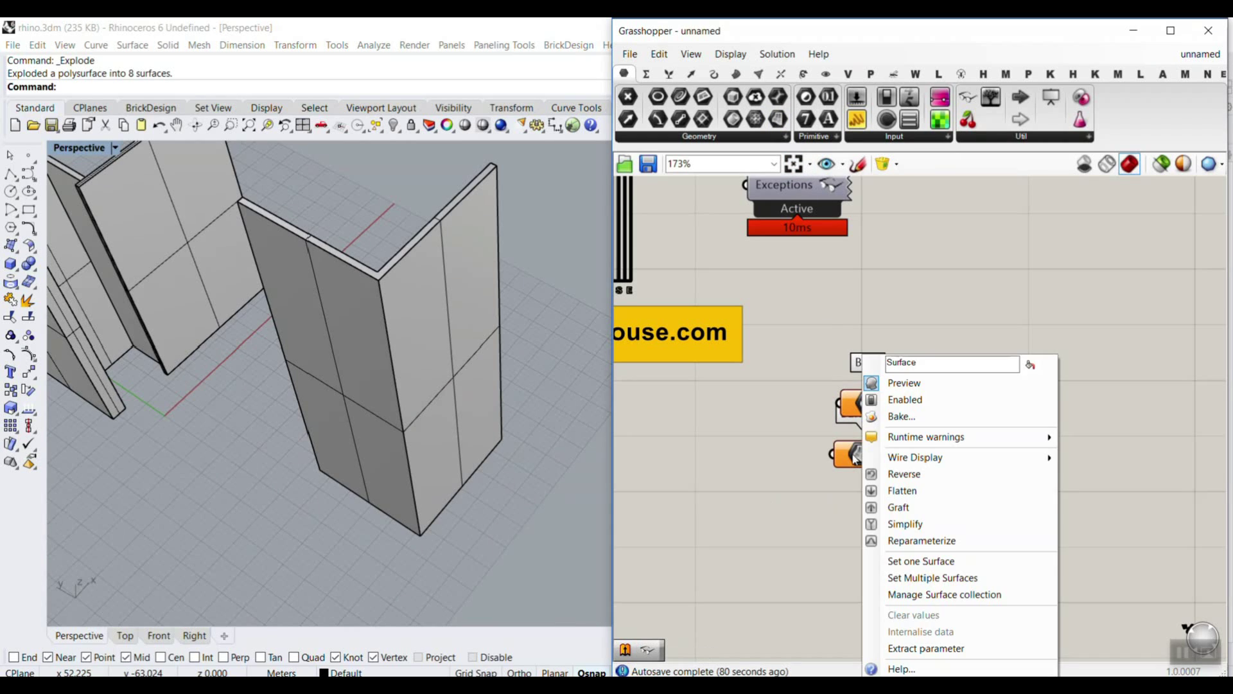
pyautogui.click(853, 406)
pyautogui.moveTo(853, 406); pyautogui.dragTo(862, 330)
pyautogui.moveTo(854, 453); pyautogui.dragTo(857, 407)
pyautogui.rightClick(857, 408)
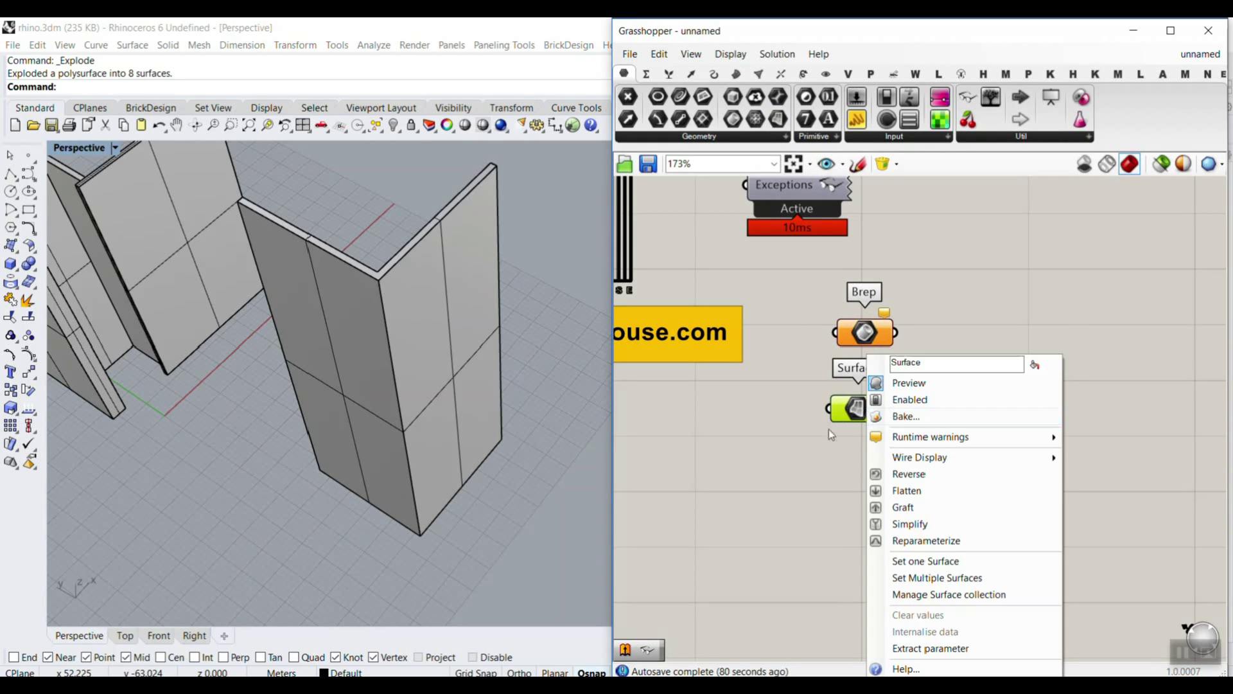
pyautogui.click(925, 560)
pyautogui.click(338, 326)
pyautogui.scroll(3, 346, 327)
pyautogui.moveTo(352, 332); pyautogui.dragTo(323, 347, button='right')
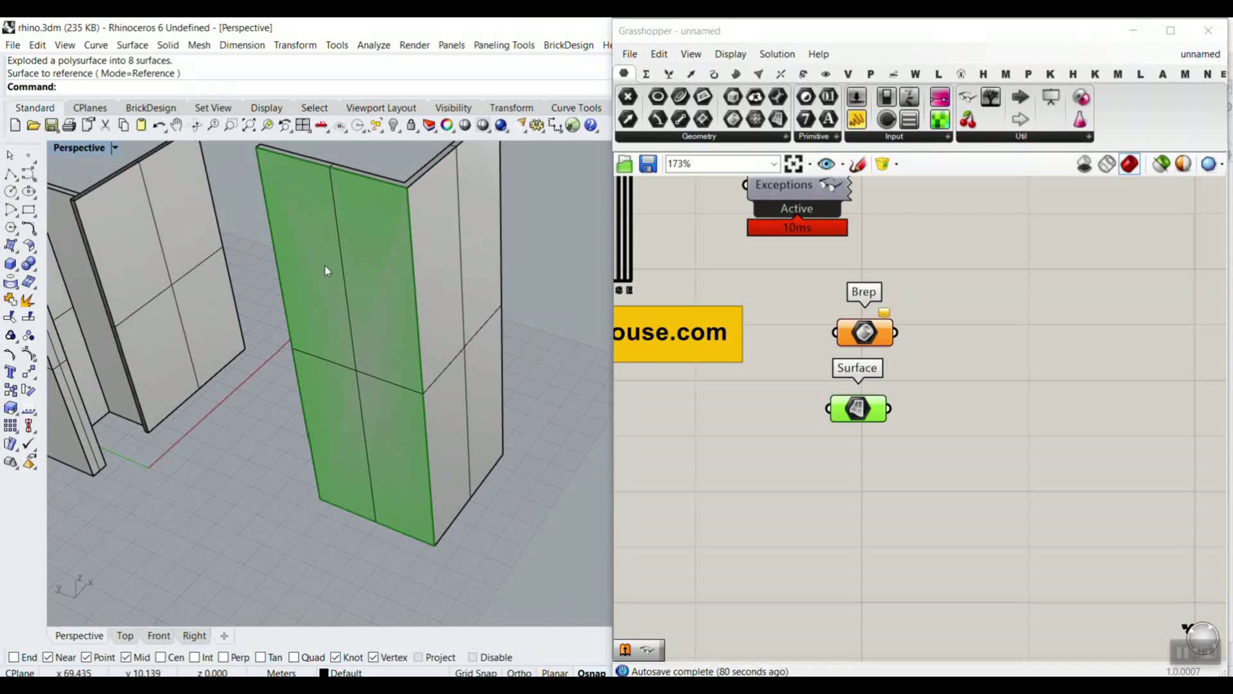
# - Hide all the wall geometry and curves in Rhino except the referenced outer face
pyautogui.scroll(-4, 334, 302)
pyautogui.moveTo(479, 357); pyautogui.dragTo(401, 313, button='right')
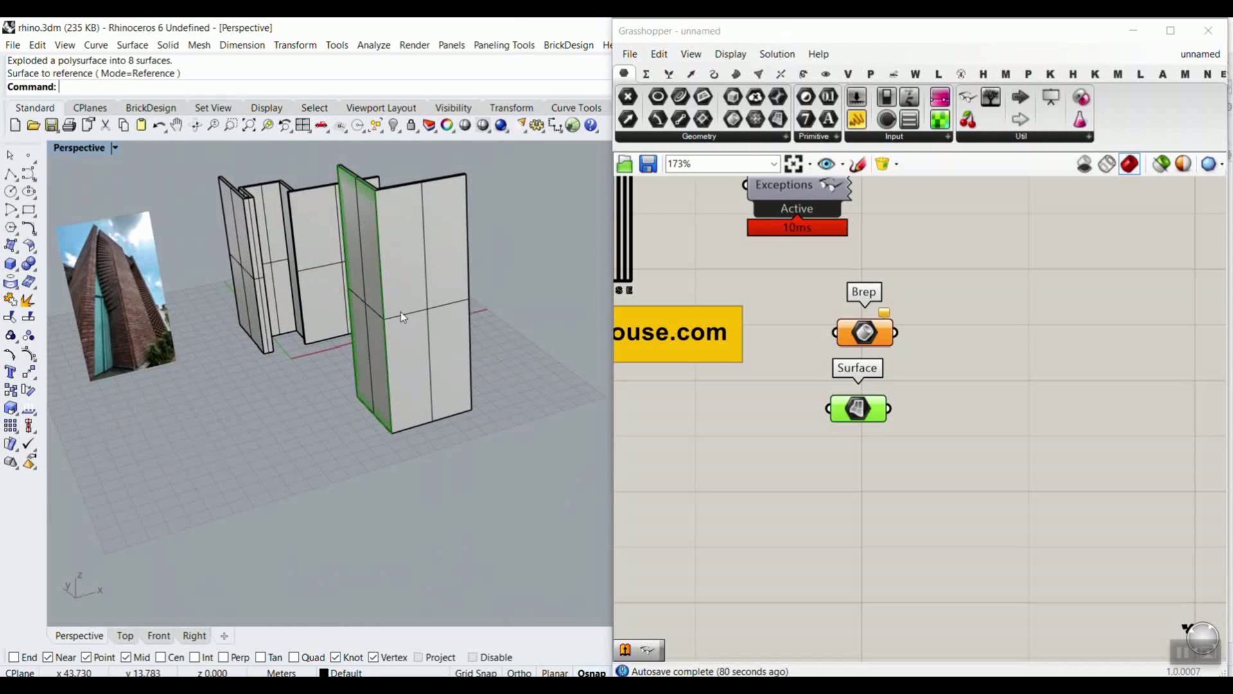
pyautogui.scroll(4, 400, 315)
pyautogui.scroll(-6, 399, 316)
pyautogui.scroll(9, 160, 321)
pyautogui.moveTo(254, 395); pyautogui.dragTo(336, 375, button='right')
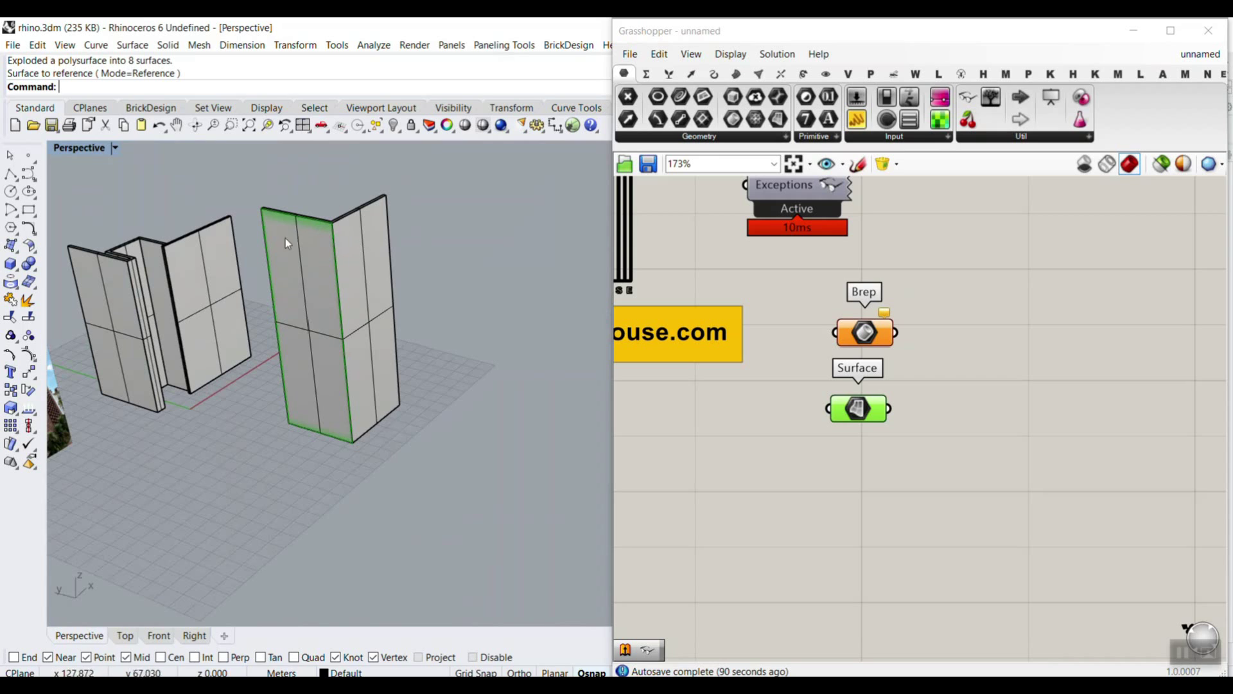
pyautogui.moveTo(457, 253); pyautogui.dragTo(395, 214, button='right')
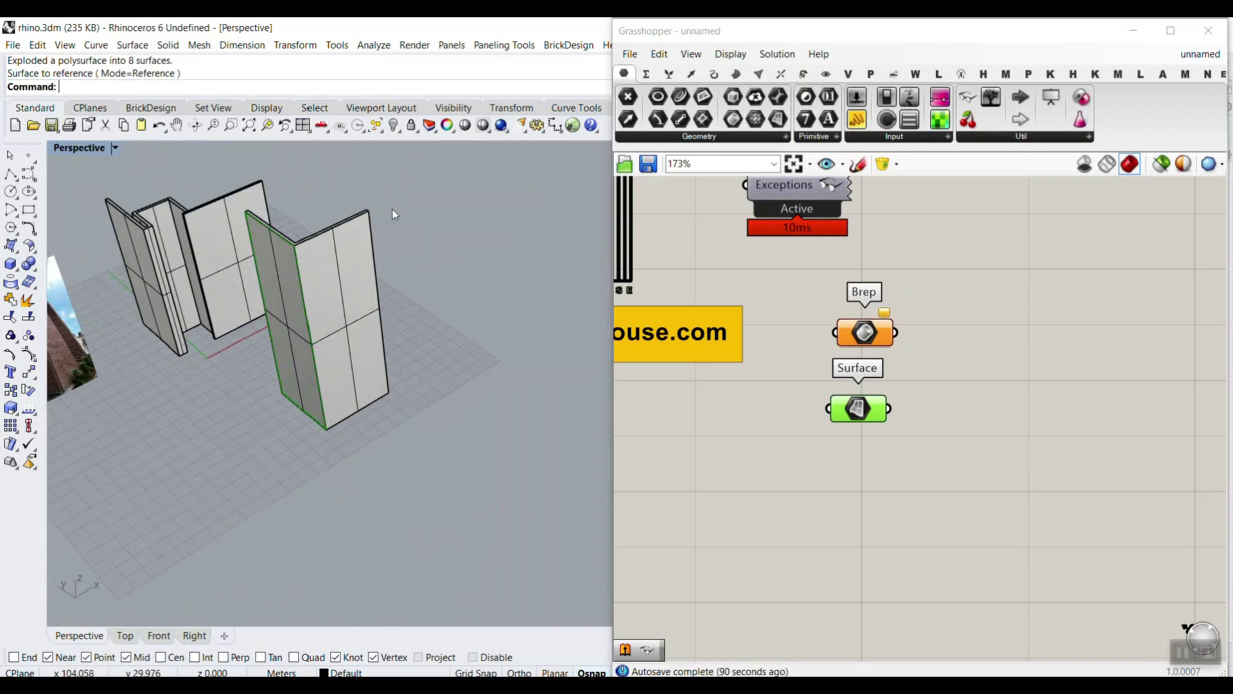
pyautogui.moveTo(433, 191); pyautogui.dragTo(146, 411)
pyautogui.keyDown('ctrl'); pyautogui.click(295, 378); pyautogui.keyUp('ctrl')
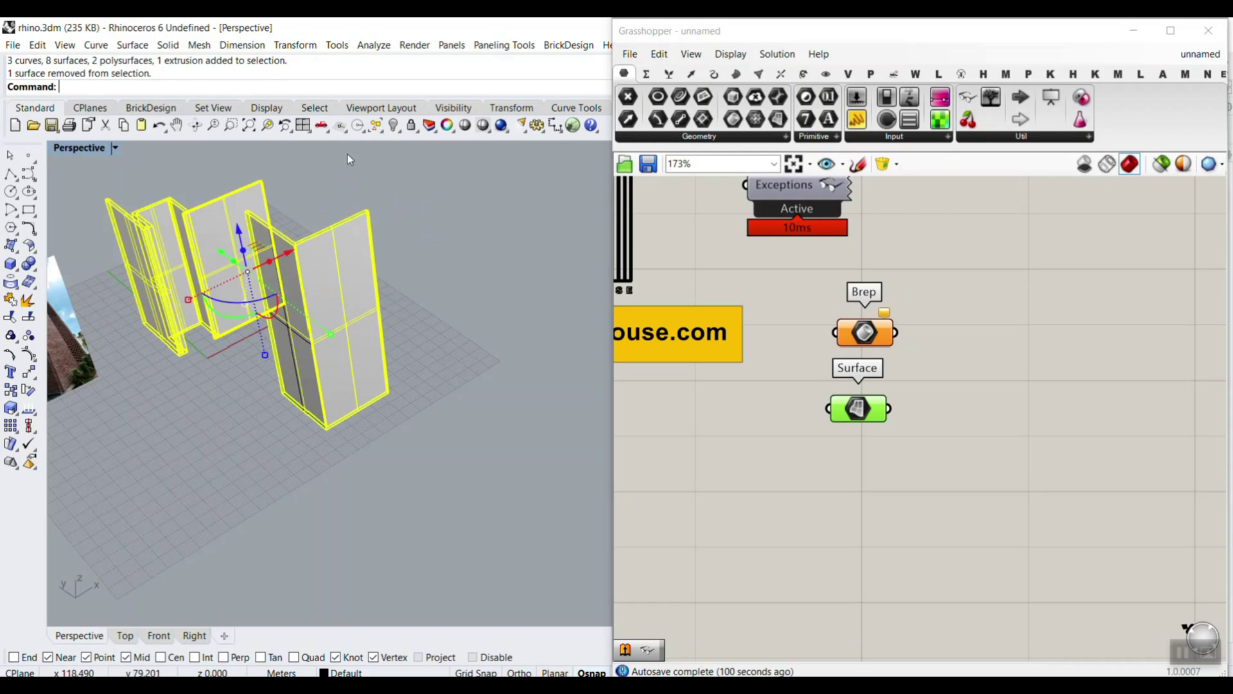
pyautogui.click(394, 125)
pyautogui.moveTo(437, 330); pyautogui.dragTo(306, 411, button='right')
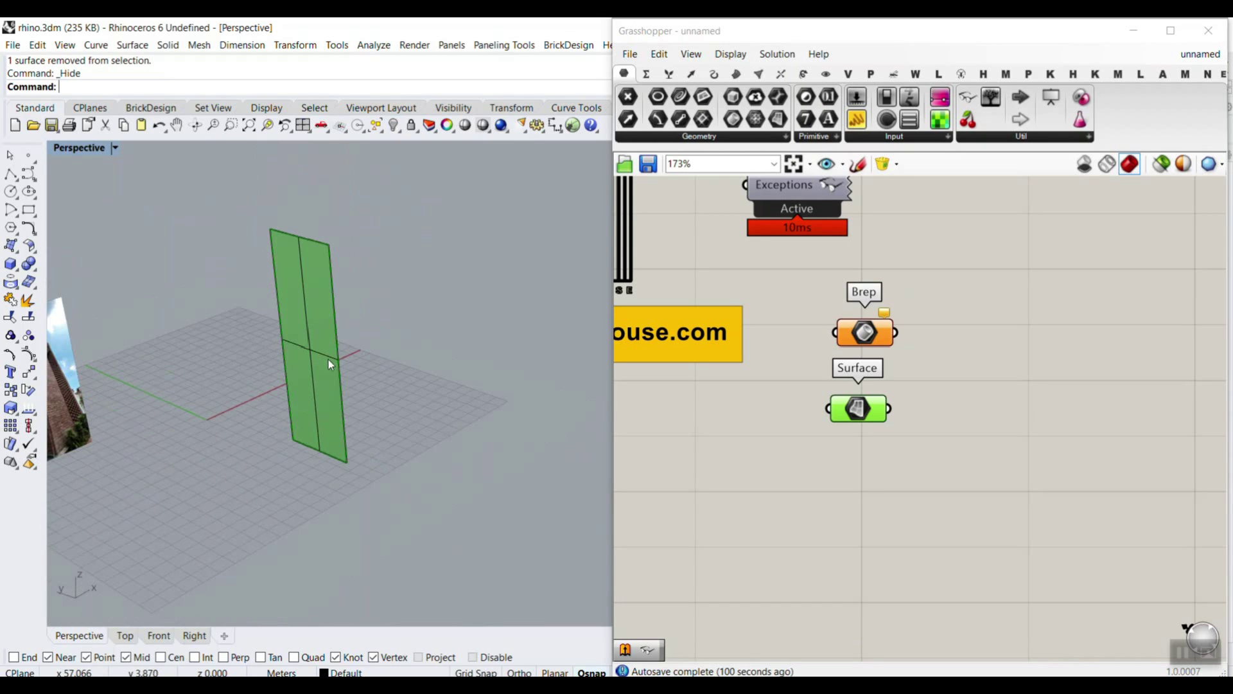
# - Place an Isotrim component on the canvas beside the Surface parameter
pyautogui.moveTo(931, 407); pyautogui.dragTo(823, 395, button='right')
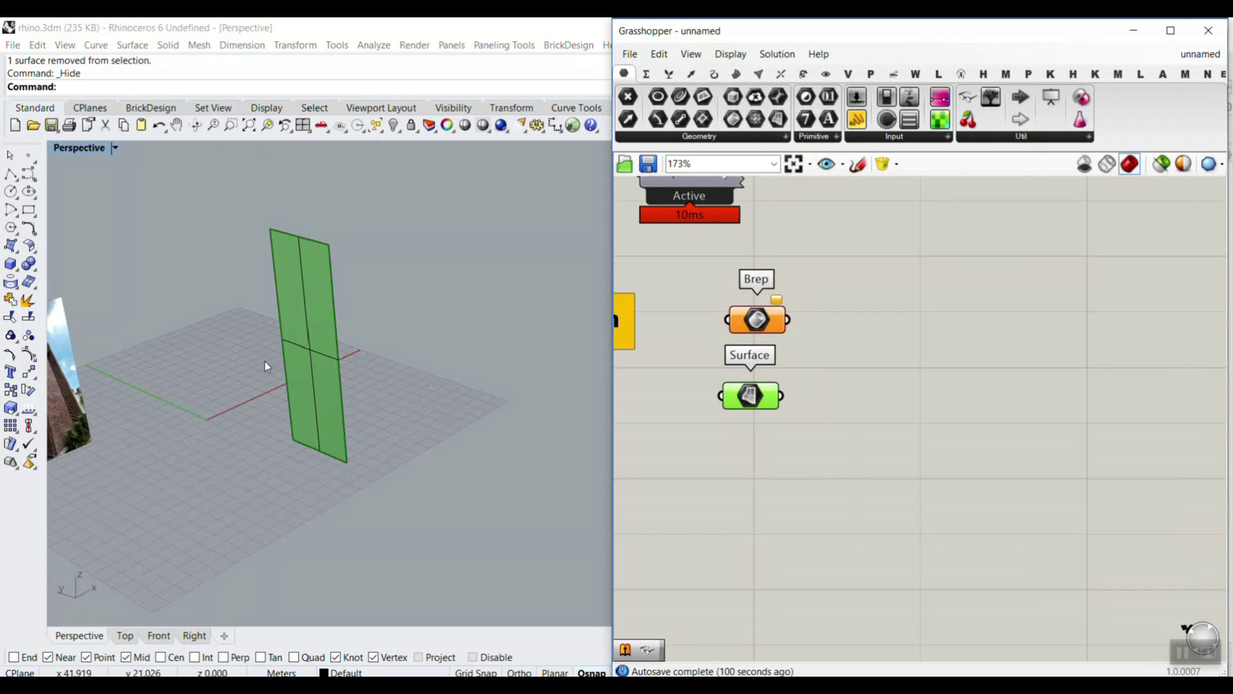
pyautogui.moveTo(309, 376); pyautogui.dragTo(301, 439, button='right')
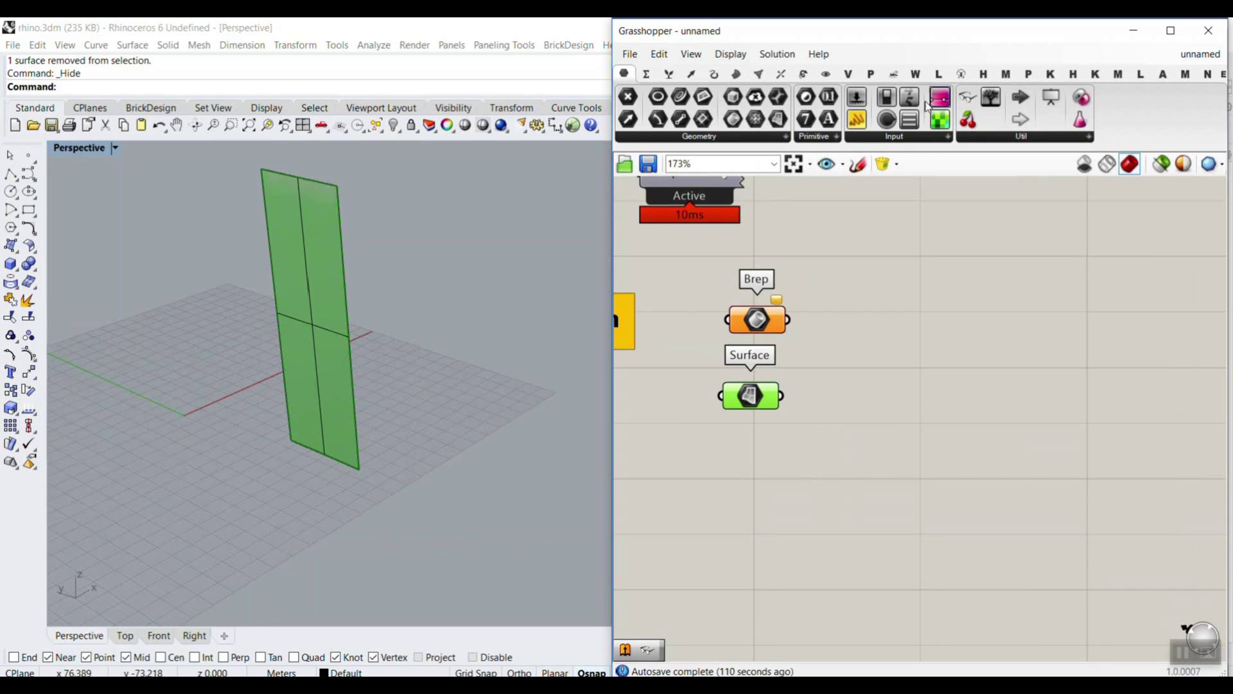
pyautogui.click(736, 74)
pyautogui.click(969, 136)
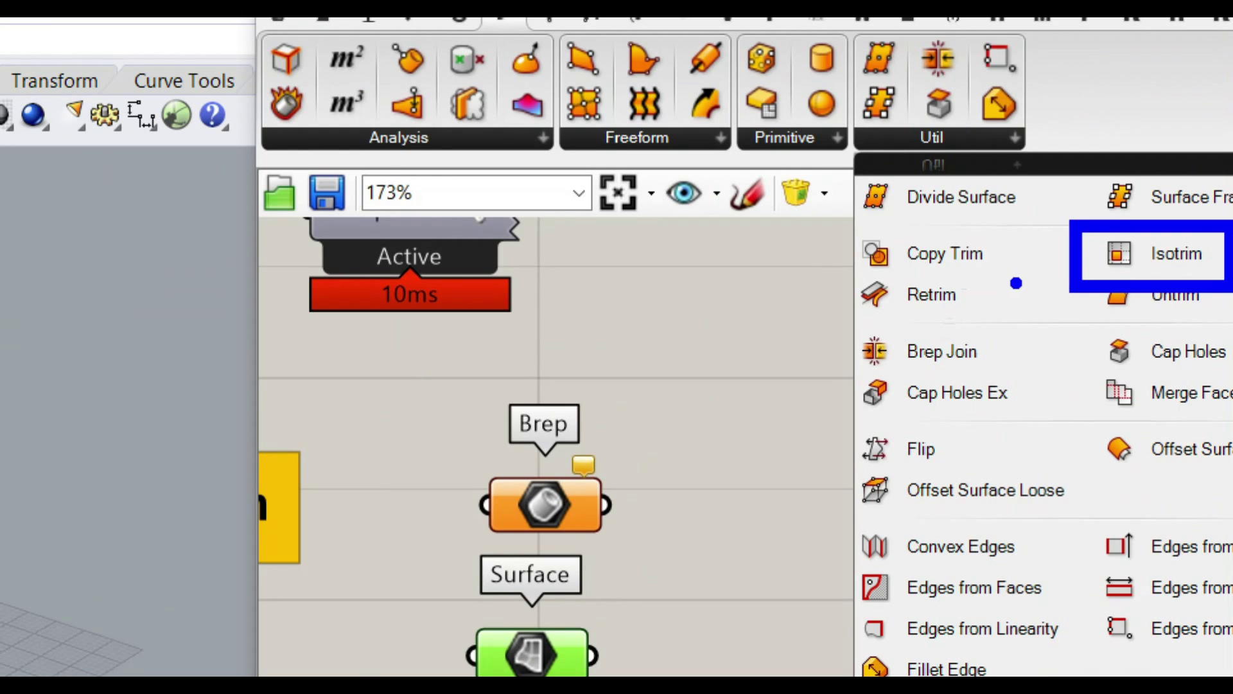
pyautogui.moveTo(961, 296)
pyautogui.mouseDown()
pyautogui.moveTo(1061, 94)
pyautogui.moveTo(1161, 40)
pyautogui.moveTo(1116, 116)
pyautogui.mouseUp()
pyautogui.press('Escape')
pyautogui.click(949, 136)
pyautogui.click(1106, 195)
pyautogui.moveTo(1051, 355); pyautogui.dragTo(1053, 297)
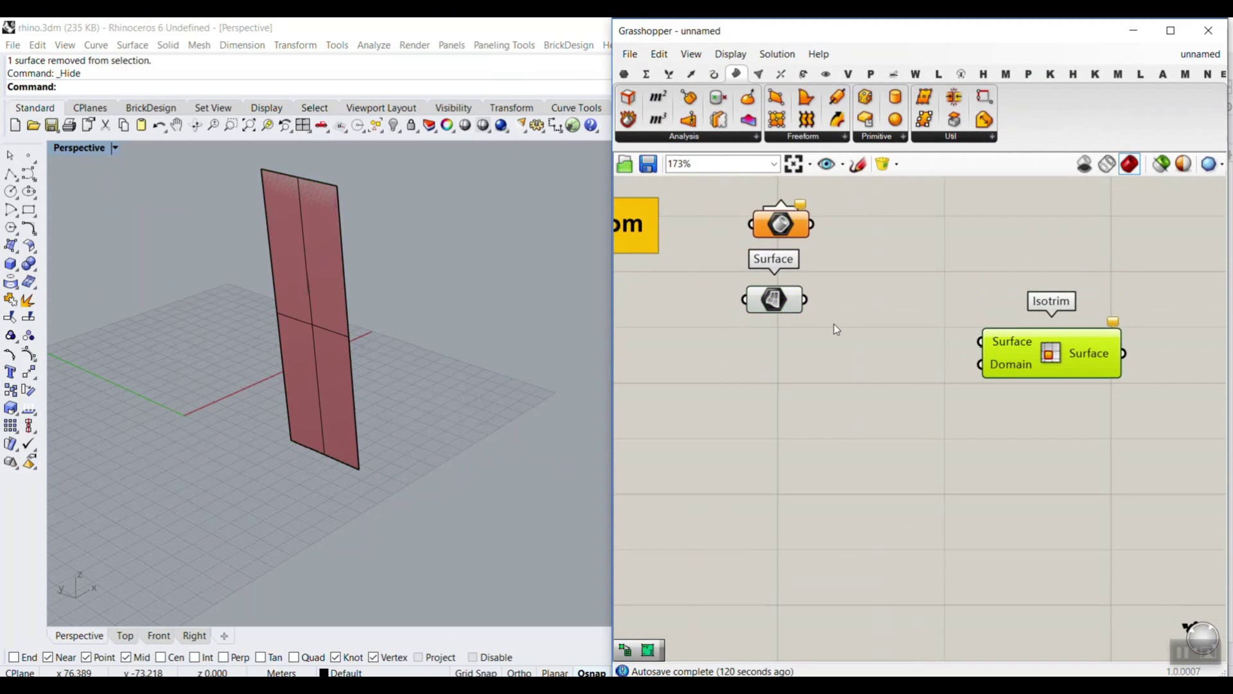
# - Connect the Surface parameter to Isotrim's Surface input and move the component closer in line with it
pyautogui.scroll(3, 831, 321)
pyautogui.moveTo(788, 289); pyautogui.dragTo(1060, 347)
pyautogui.moveTo(1119, 380); pyautogui.dragTo(1092, 330)
pyautogui.click(963, 388)
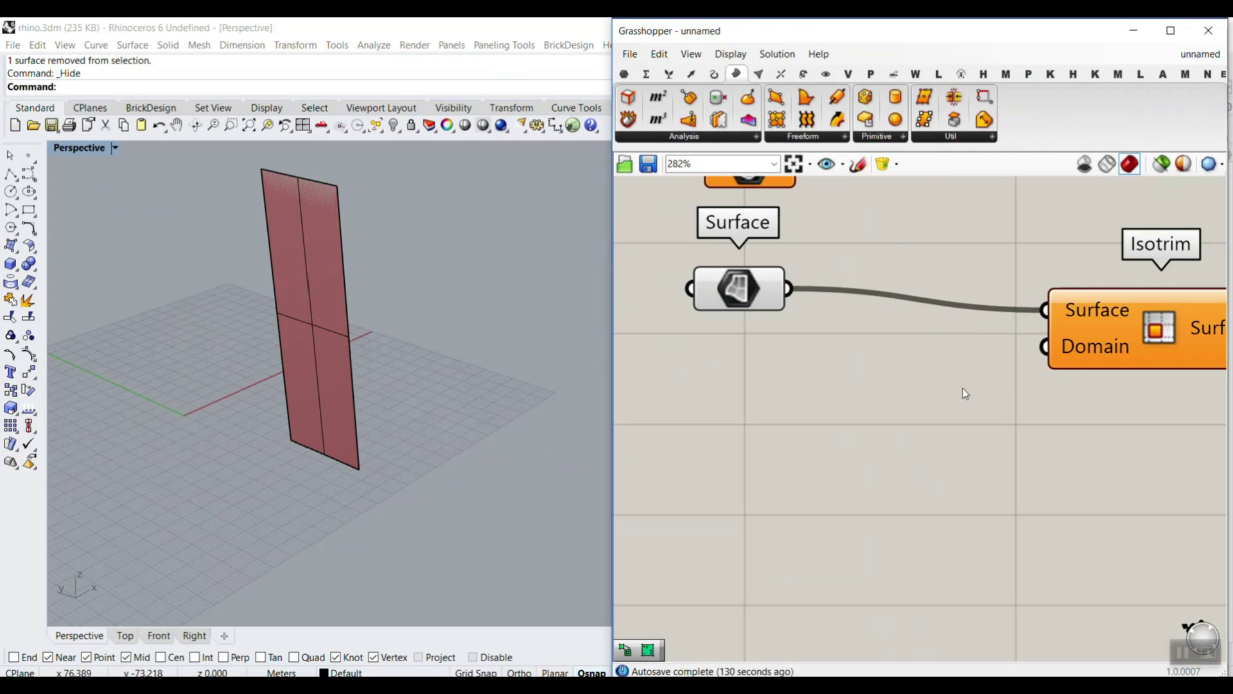
# - Add a Divide Domain² component, feed the Surface into its Domain input and connect its Segments to Isotrim's Domain input
pyautogui.moveTo(944, 391); pyautogui.dragTo(868, 440, button='right')
pyautogui.doubleClick(813, 486)
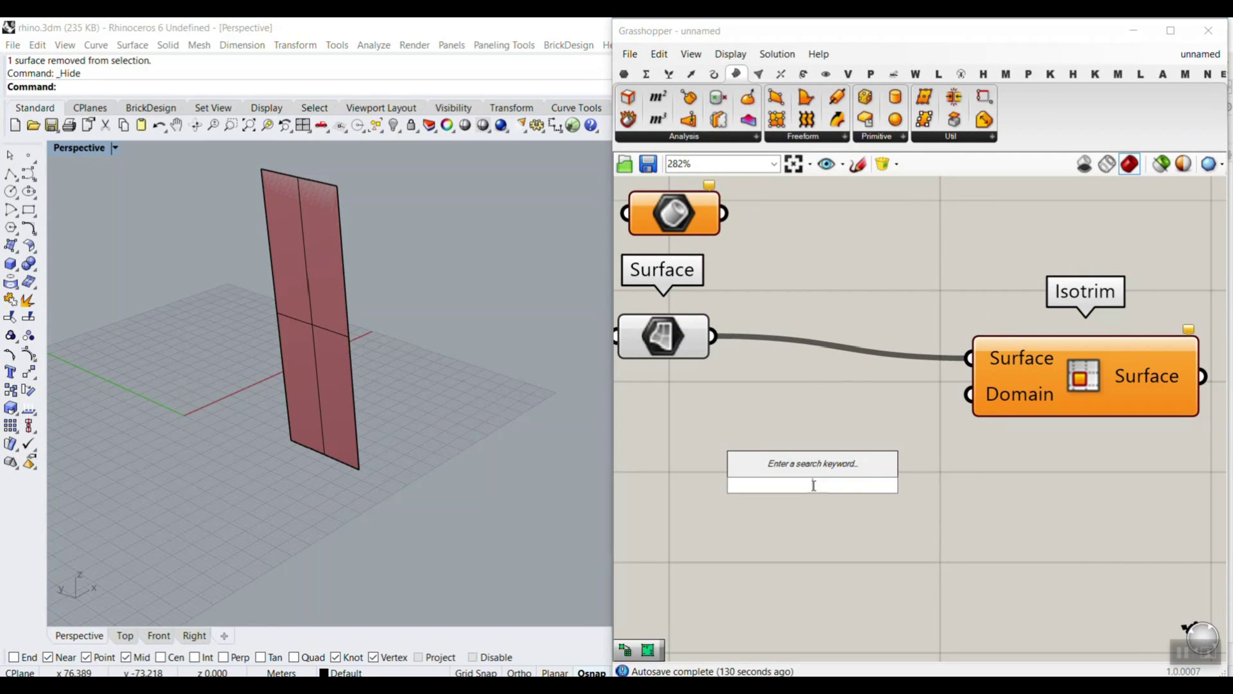
pyautogui.write('divi')
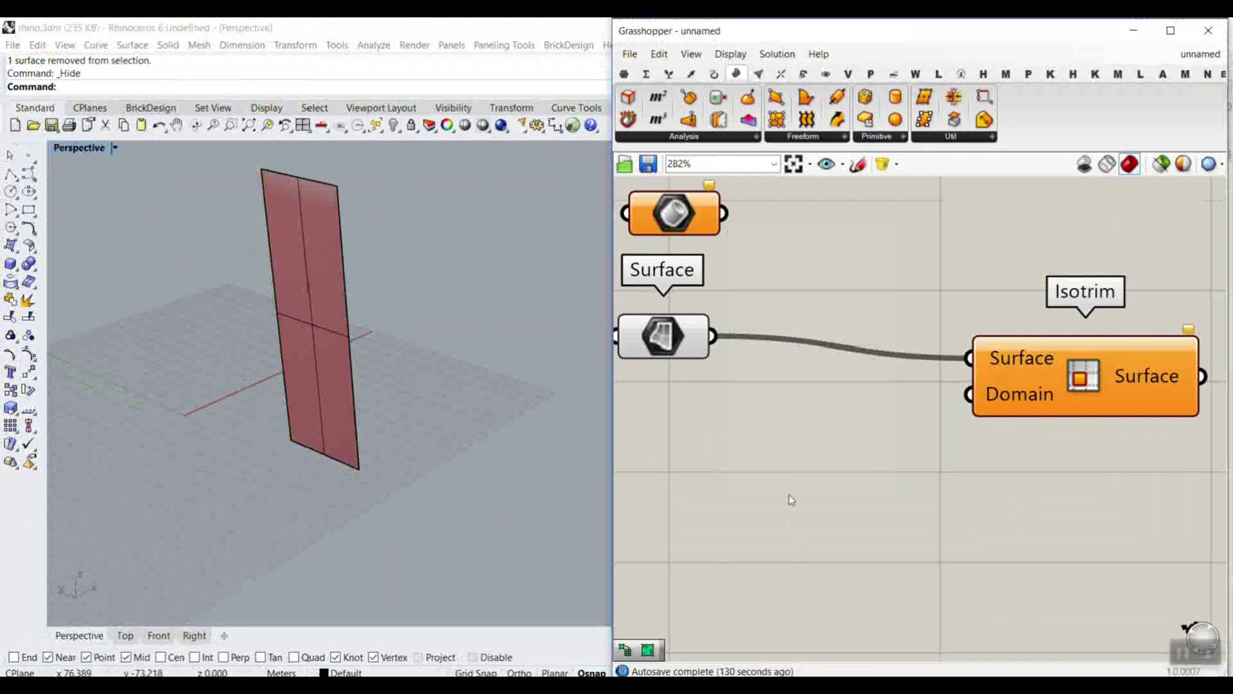
pyautogui.doubleClick(790, 496)
pyautogui.write('divi')
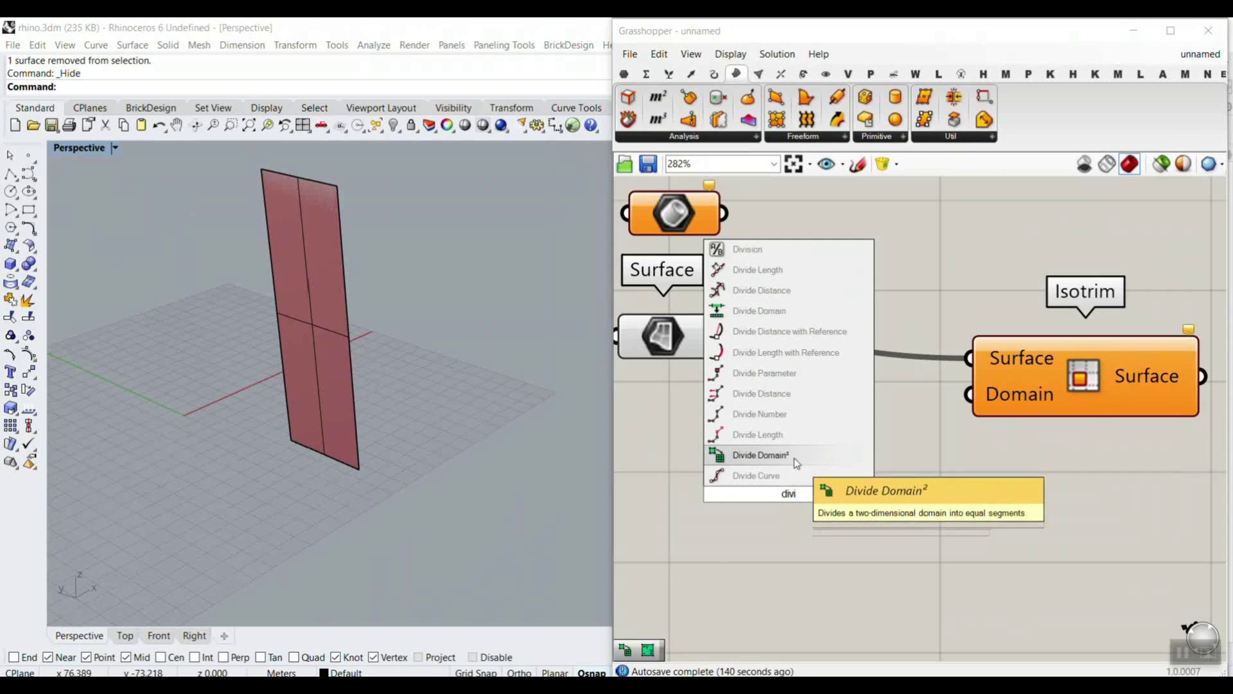
pyautogui.click(757, 454)
pyautogui.moveTo(712, 335); pyautogui.dragTo(732, 456)
pyautogui.moveTo(992, 493); pyautogui.dragTo(1009, 357)
pyautogui.scroll(-3, 976, 399)
pyautogui.click(996, 474)
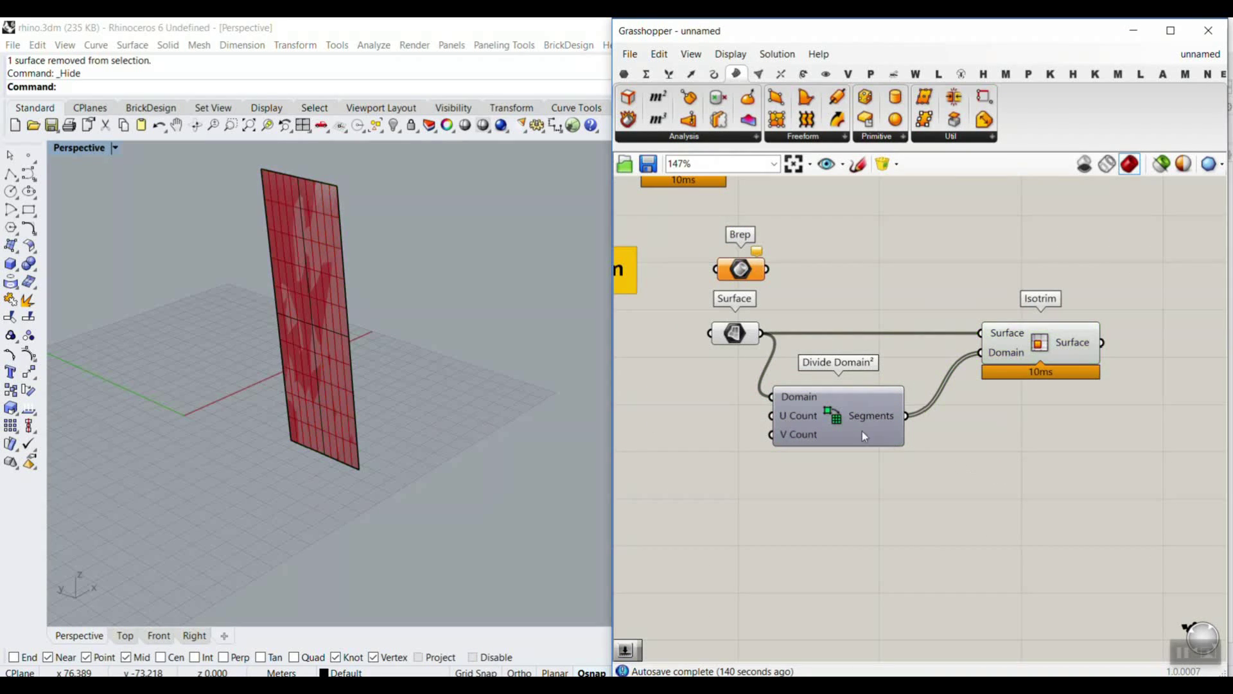
# - Turn off the Surface parameter's preview and hide the original face in Rhino, leaving only the Isotrim panels displayed
pyautogui.scroll(2, 822, 392)
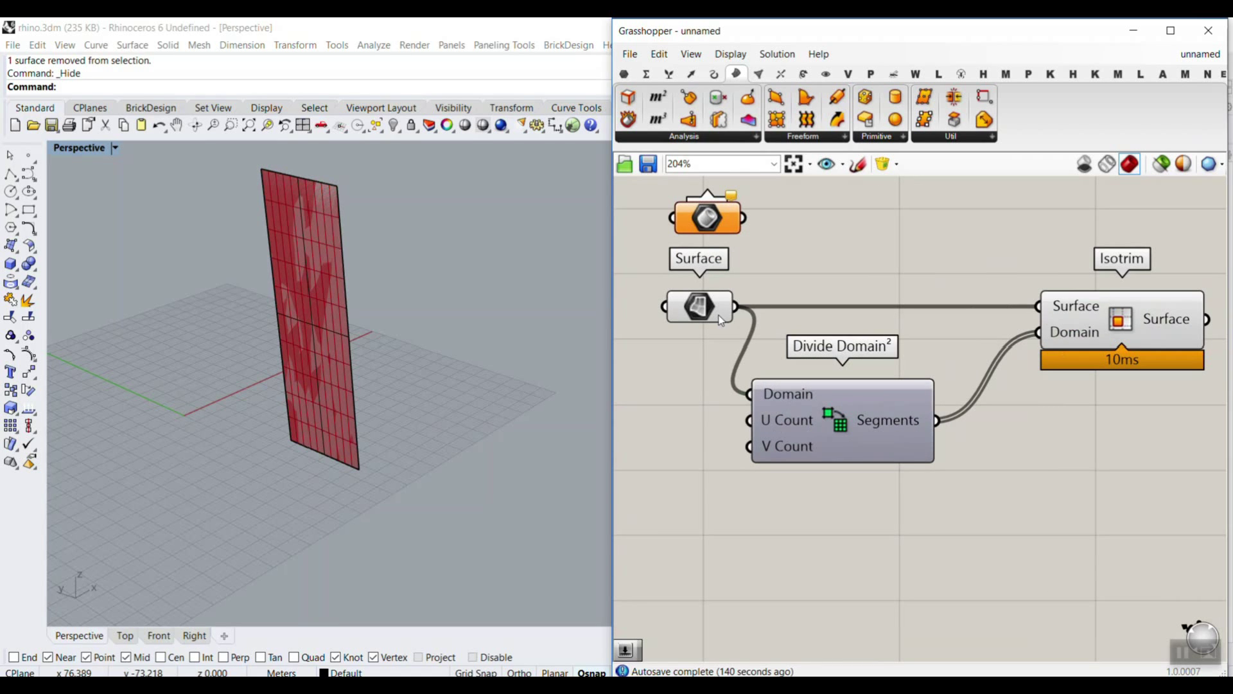
pyautogui.rightClick(700, 308)
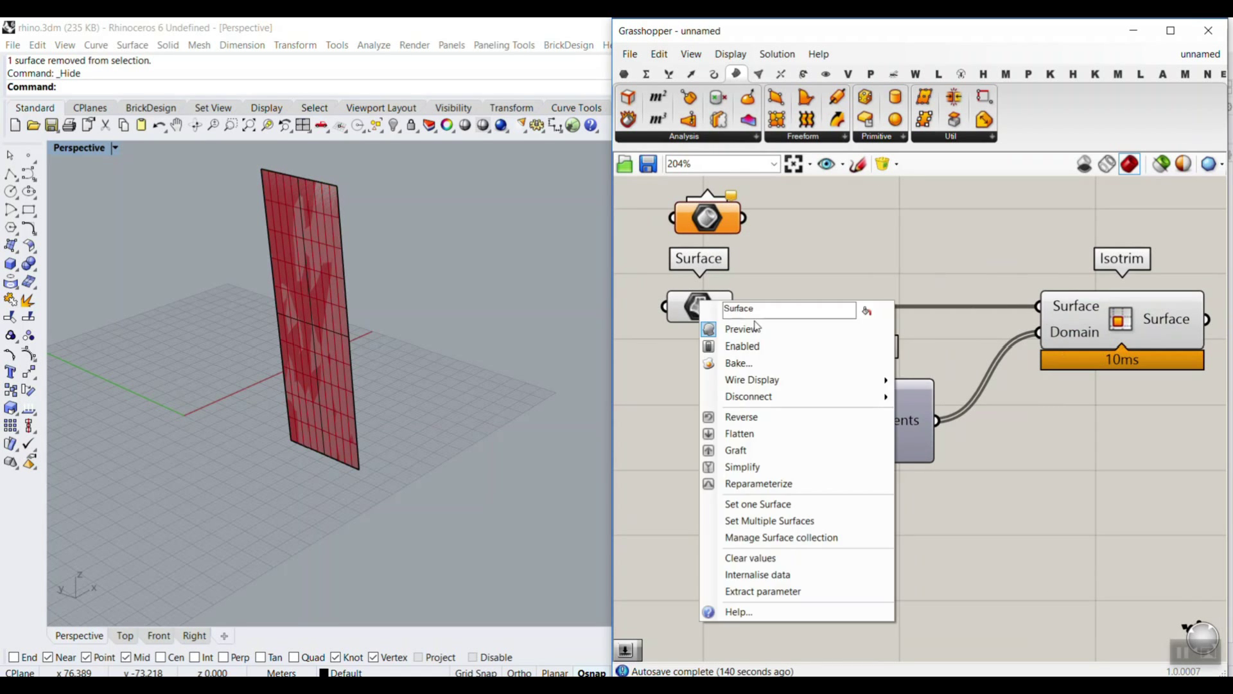
pyautogui.click(754, 329)
pyautogui.click(339, 273)
pyautogui.click(394, 126)
pyautogui.moveTo(386, 334); pyautogui.dragTo(355, 342, button='right')
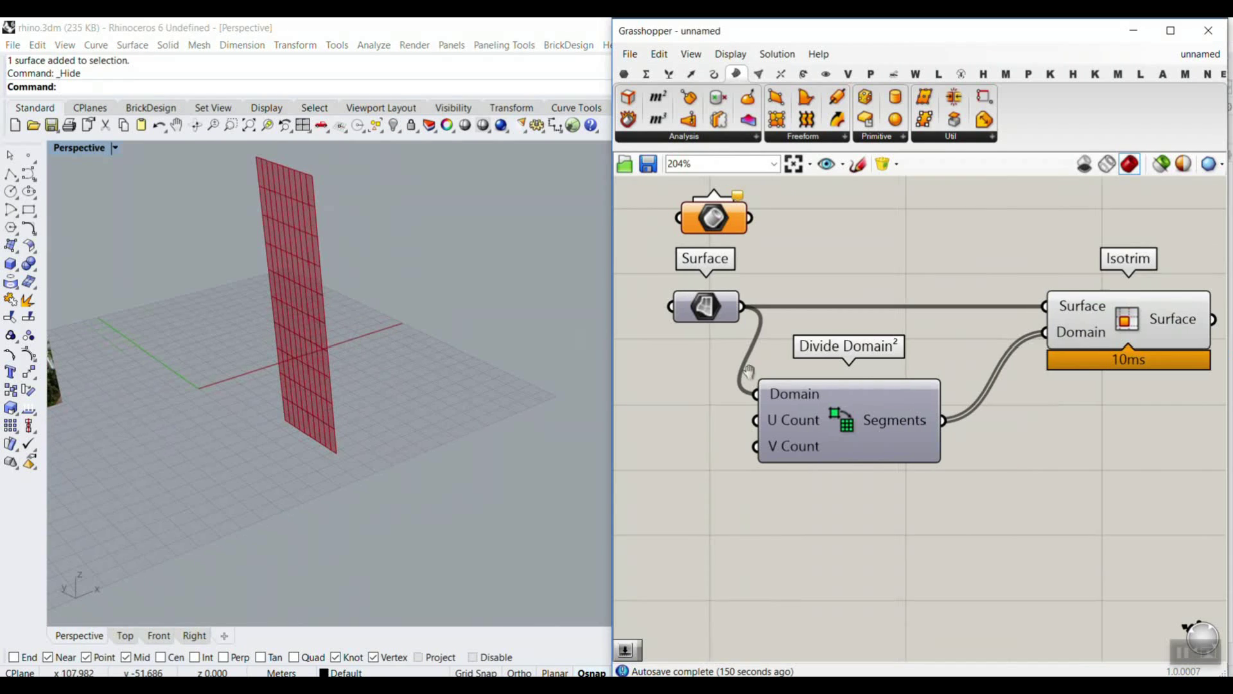
# - Create a number slider ranging from 2 to 10 beside the U Count input of Divide Domain²
pyautogui.moveTo(620, 424); pyautogui.dragTo(729, 424, button='right')
pyautogui.doubleClick(729, 424)
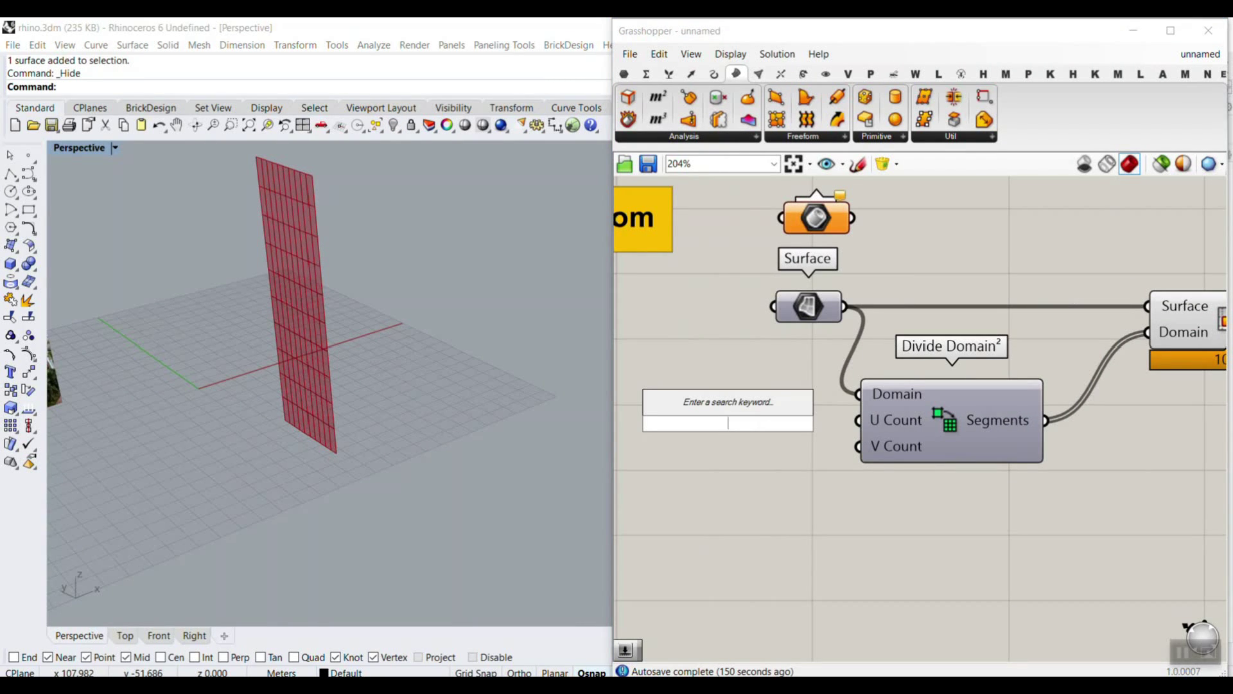
pyautogui.write('2..10')
pyautogui.press('Return')
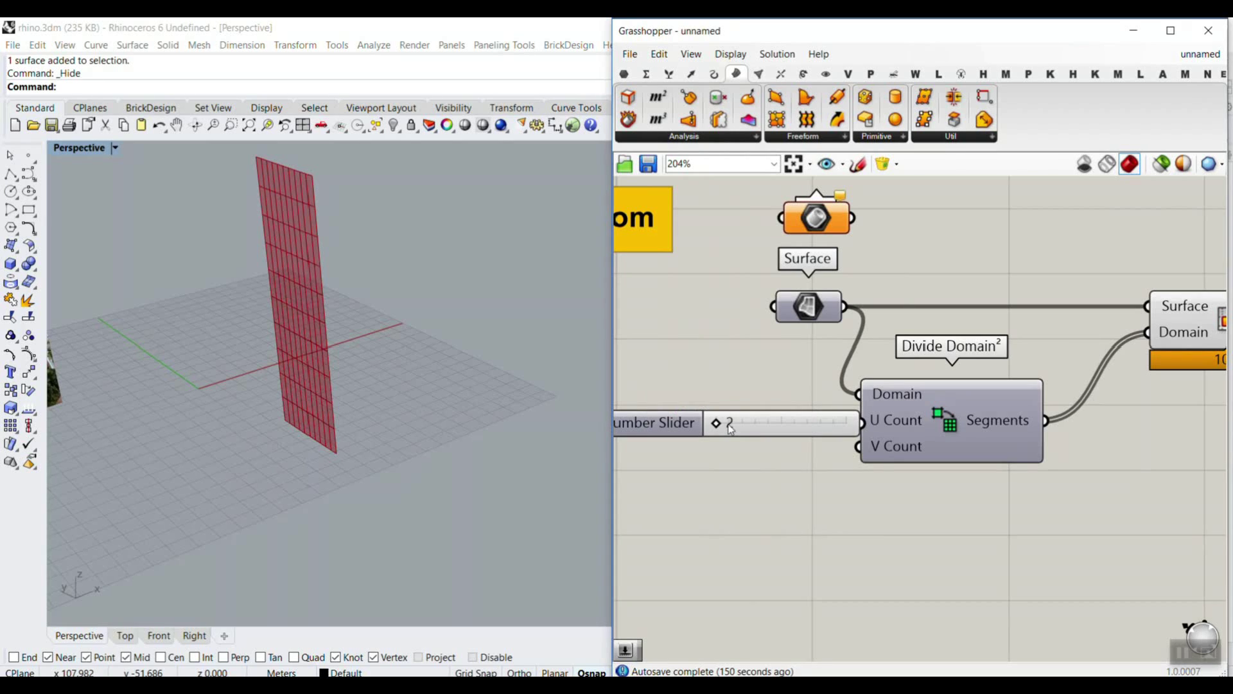
# - Duplicate the number slider for the V Count and connect a slider set to 1 to the U Count input
pyautogui.moveTo(810, 418); pyautogui.dragTo(772, 454)
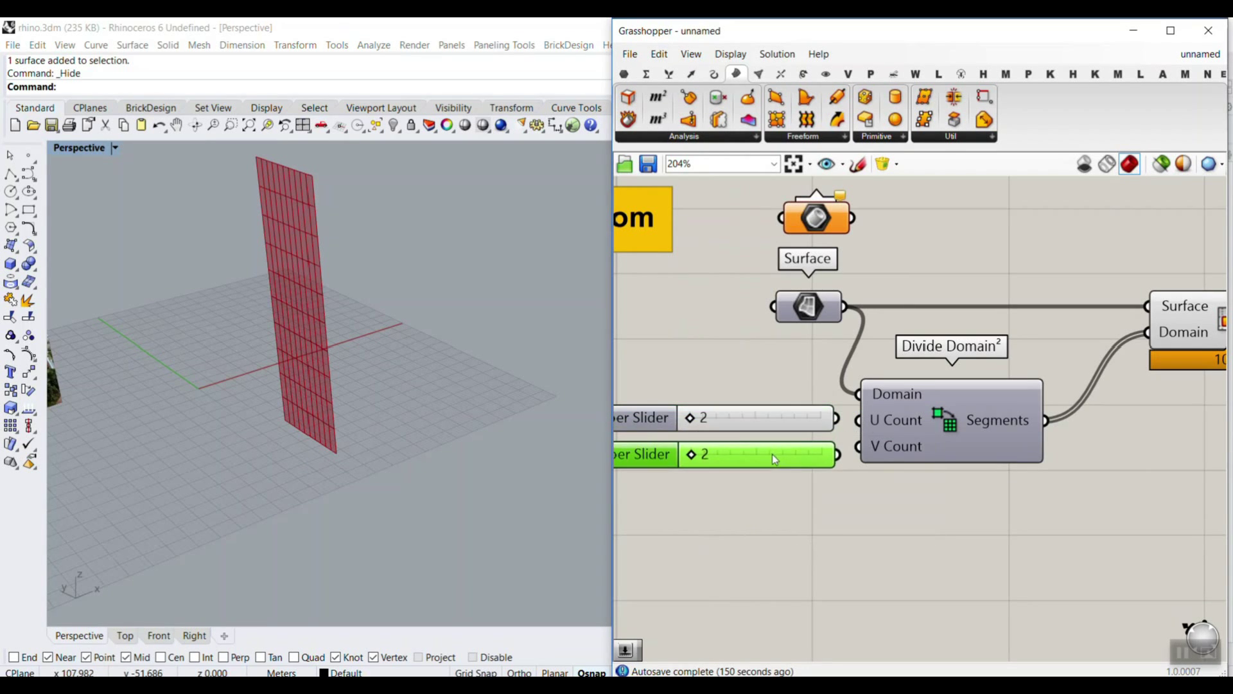
pyautogui.moveTo(835, 417); pyautogui.dragTo(858, 420)
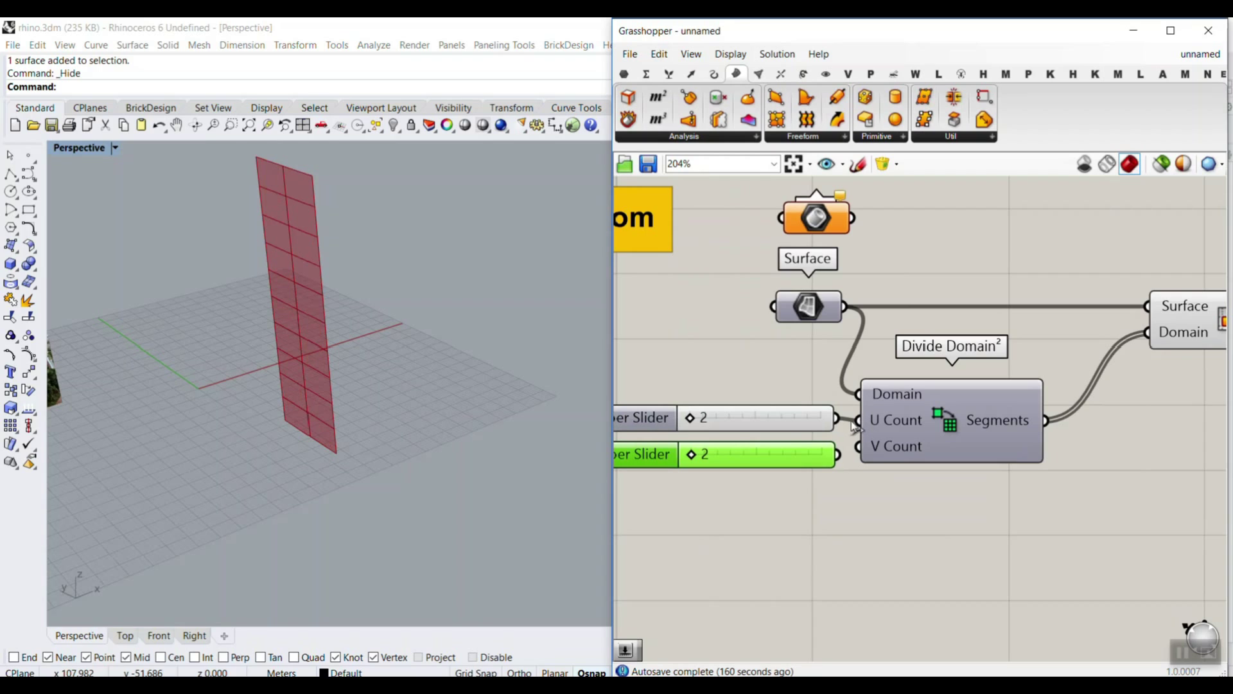
pyautogui.click(690, 419)
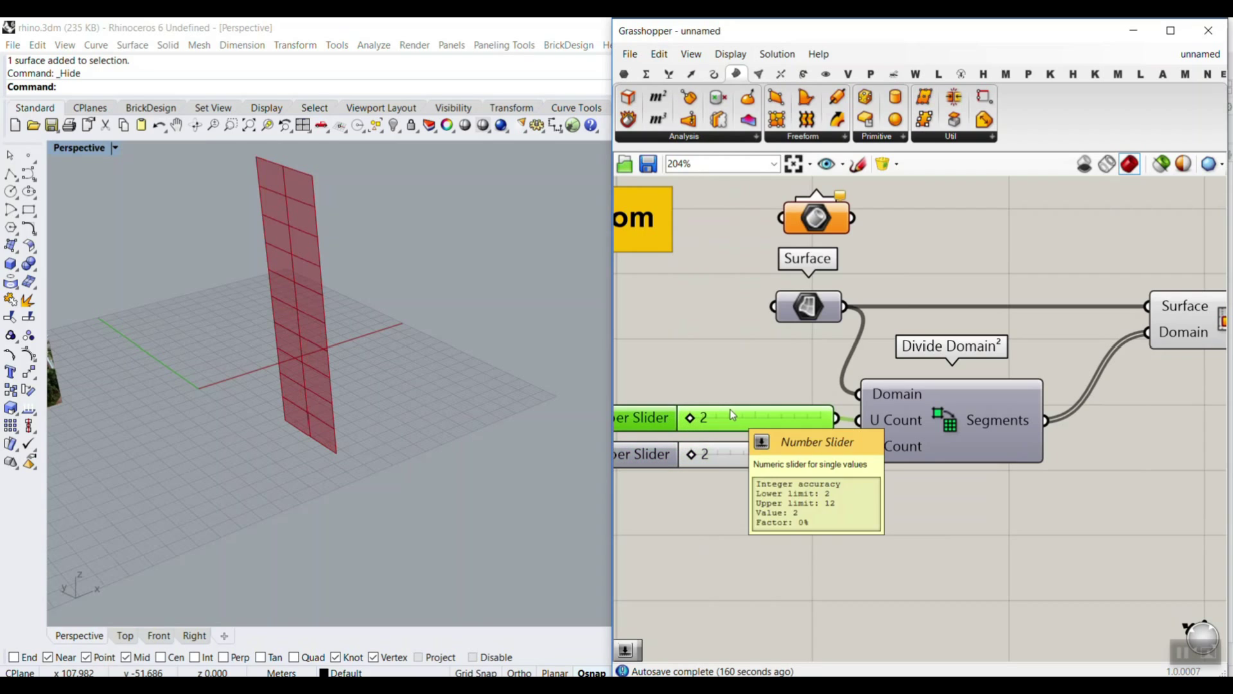
pyautogui.press('Delete')
pyautogui.hotkey('ctrl', 'z')
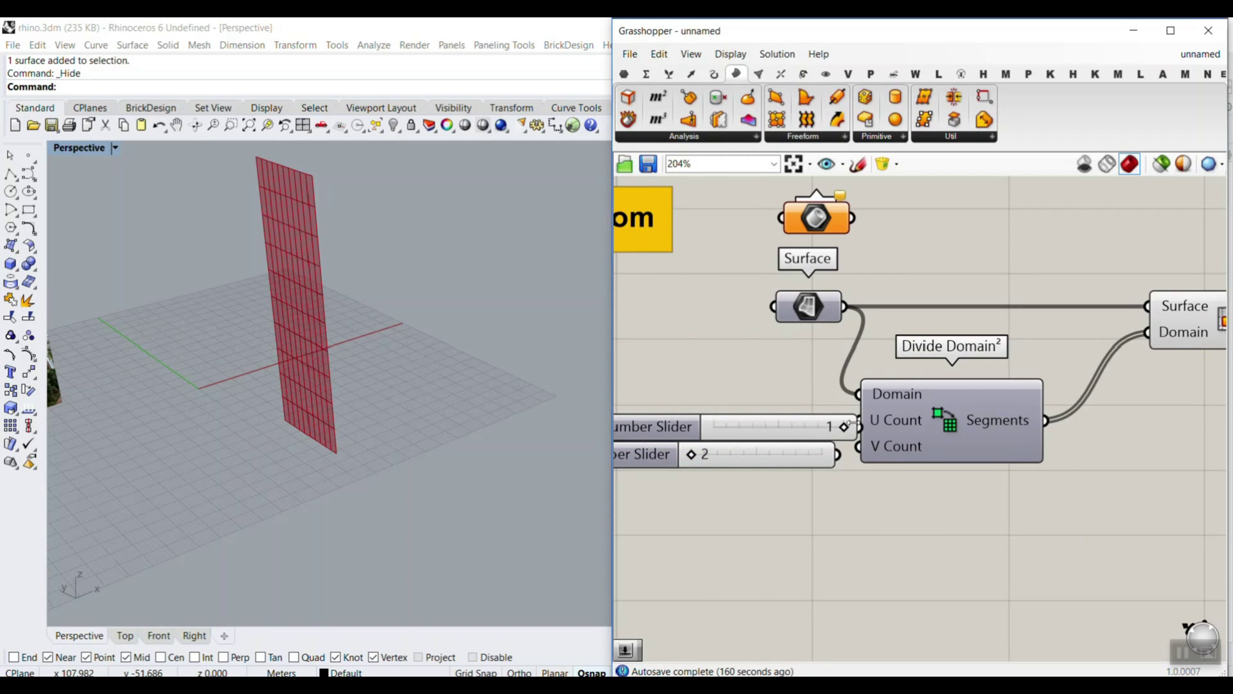
pyautogui.moveTo(849, 424); pyautogui.dragTo(819, 420)
# - Examine the strips near the wall's base in a closer perspective view, comparing the horizontal and vertical division directions
pyautogui.click(380, 390)
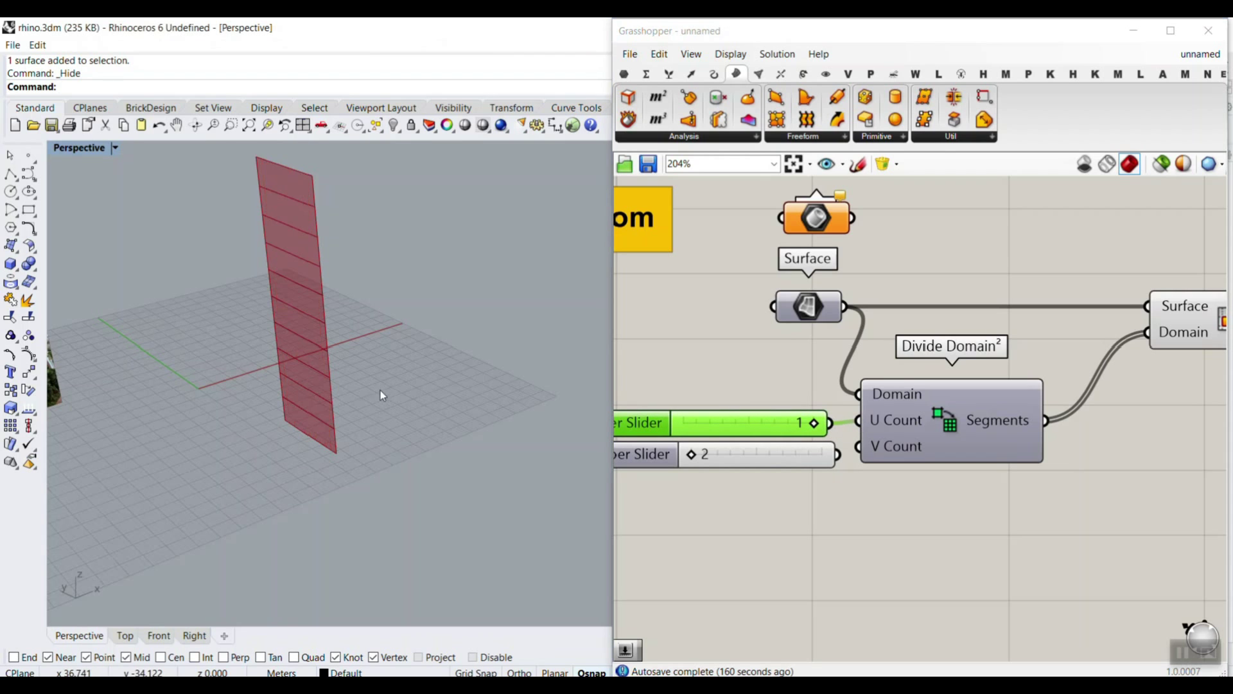
pyautogui.moveTo(380, 390); pyautogui.dragTo(414, 386, button='right')
pyautogui.scroll(4, 334, 434)
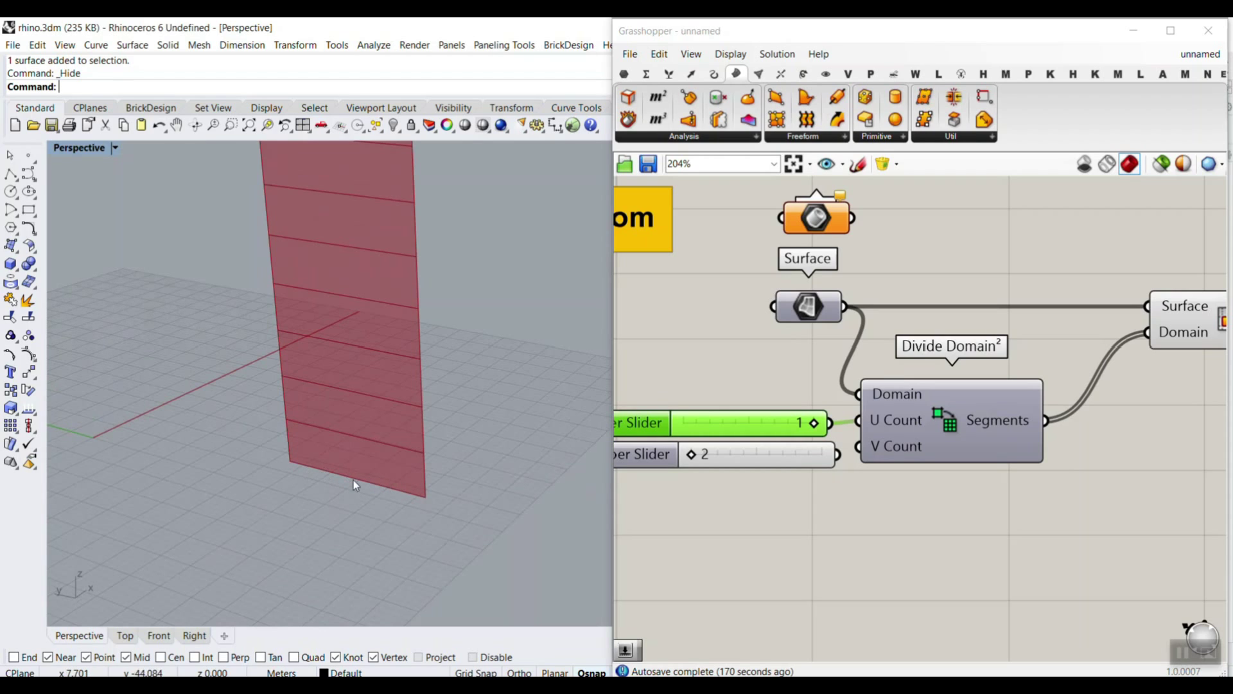
pyautogui.moveTo(424, 501)
pyautogui.mouseDown()
pyautogui.moveTo(289, 464)
pyautogui.moveTo(300, 475)
pyautogui.mouseUp()
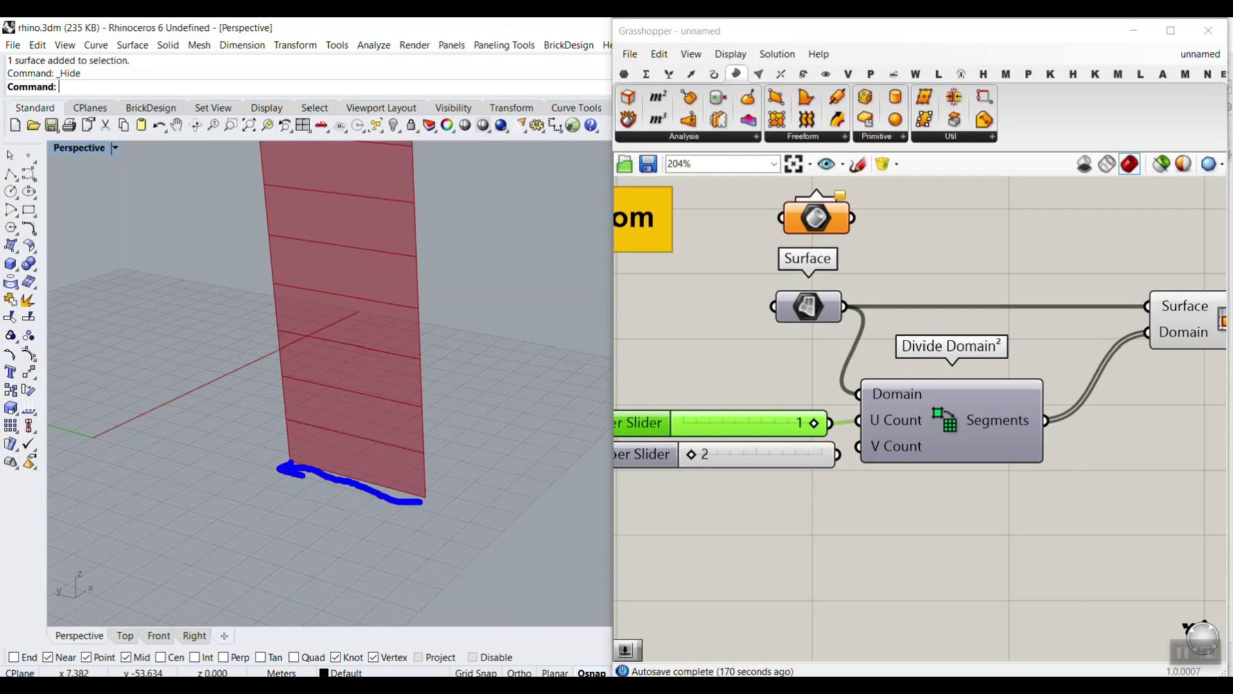
pyautogui.press('Escape')
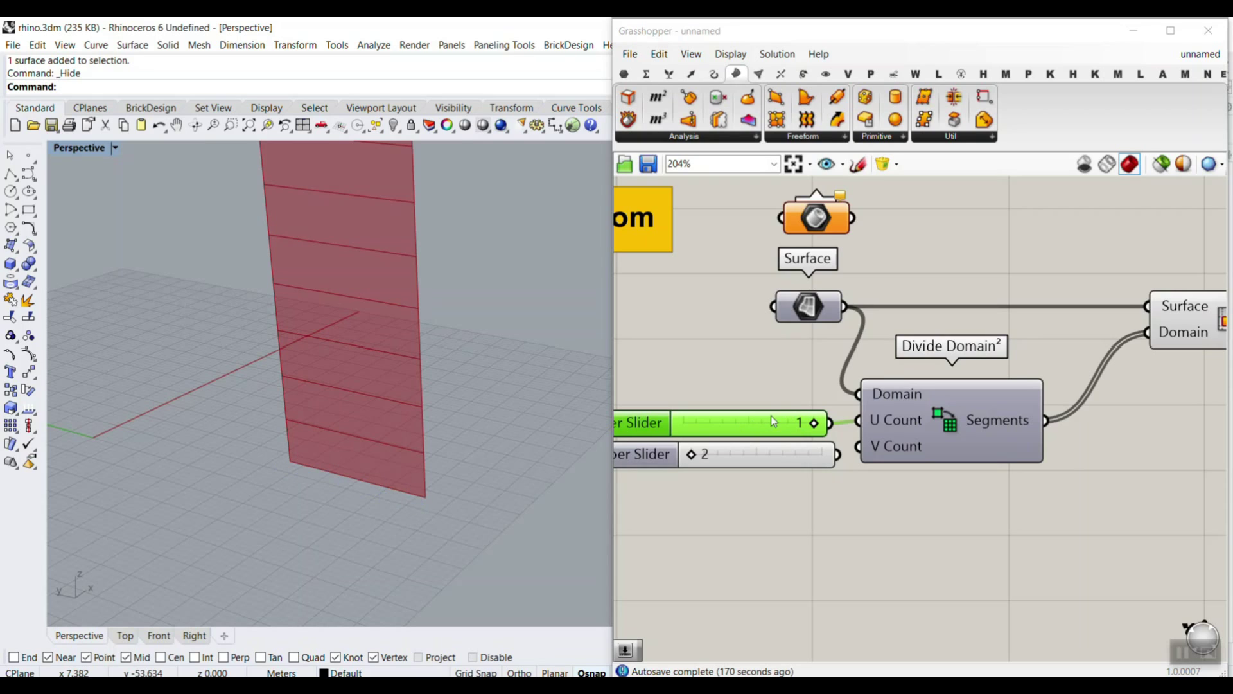
pyautogui.hotkey('ctrl', '2')
pyautogui.moveTo(349, 458); pyautogui.dragTo(349, 411)
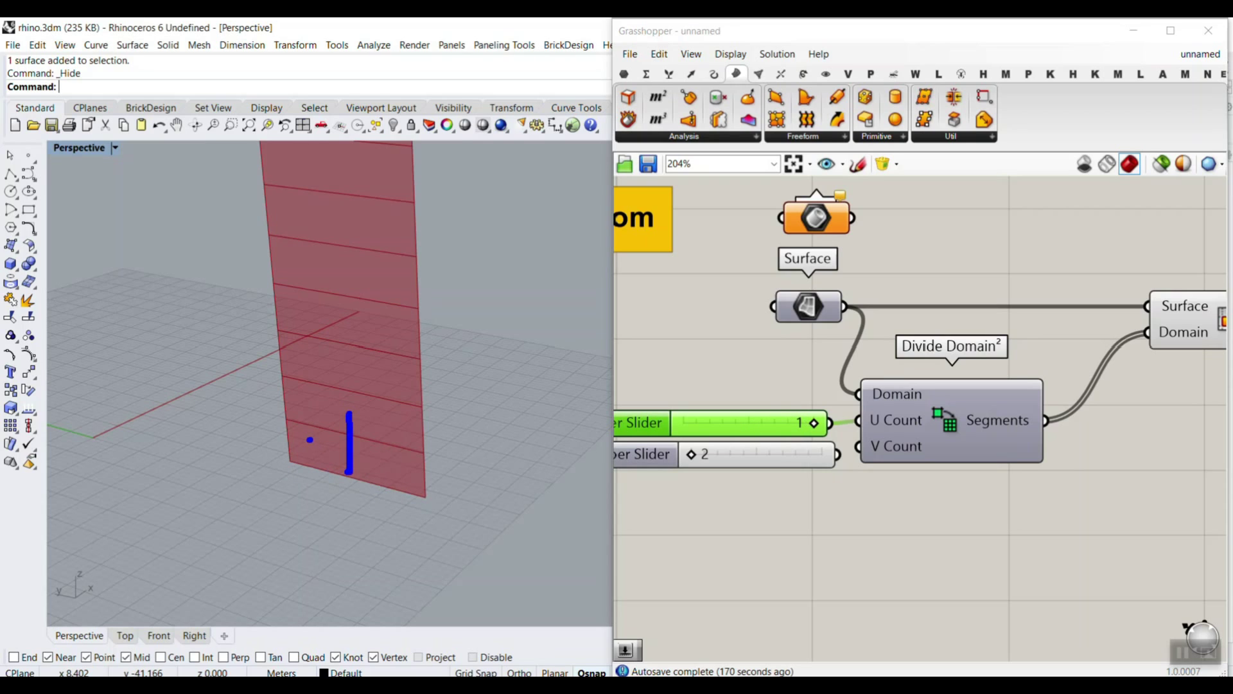
pyautogui.press('Escape')
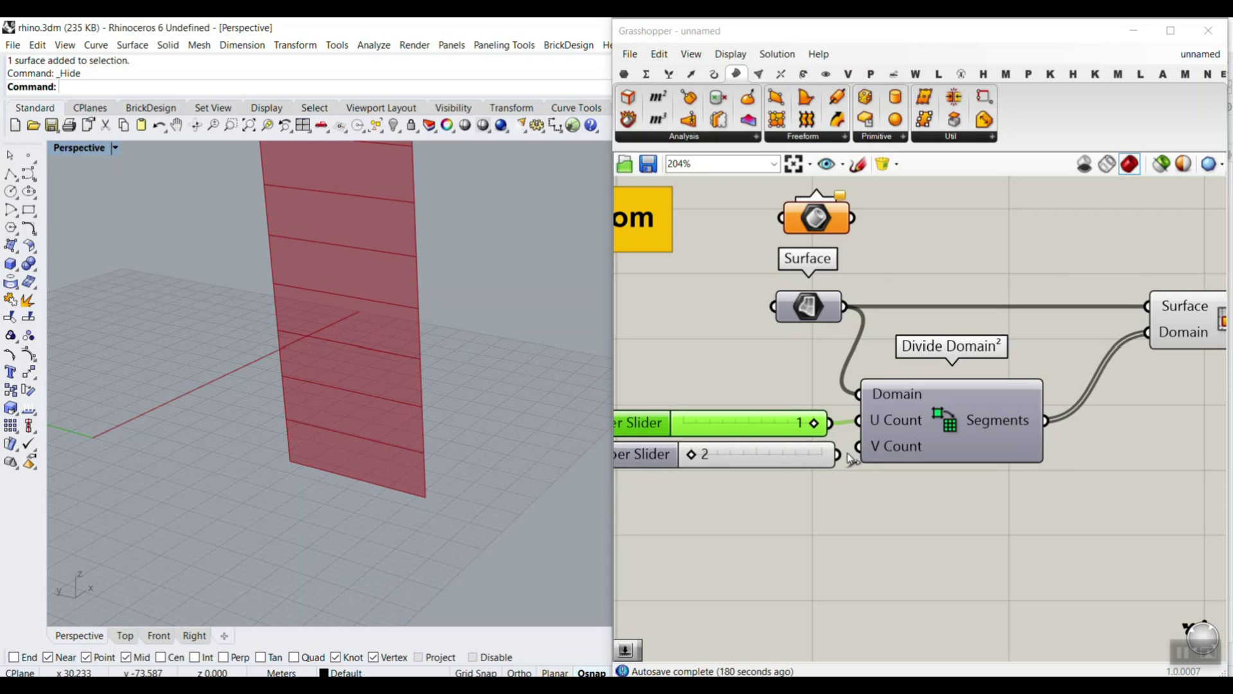
# - Connect the duplicated slider to Divide Domain²'s V Count input and set it to 12
pyautogui.moveTo(691, 454); pyautogui.dragTo(822, 455)
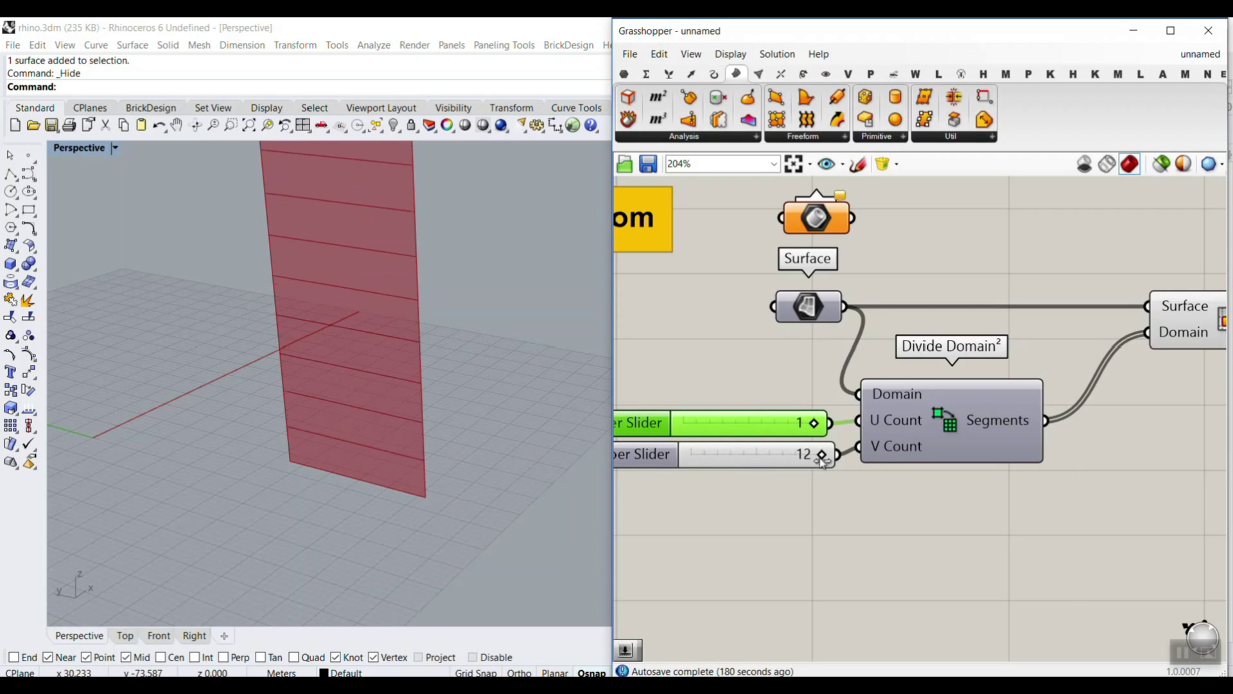
pyautogui.moveTo(327, 423); pyautogui.dragTo(309, 424, button='right')
pyautogui.scroll(-10, 253, 427)
pyautogui.scroll(8, 253, 393)
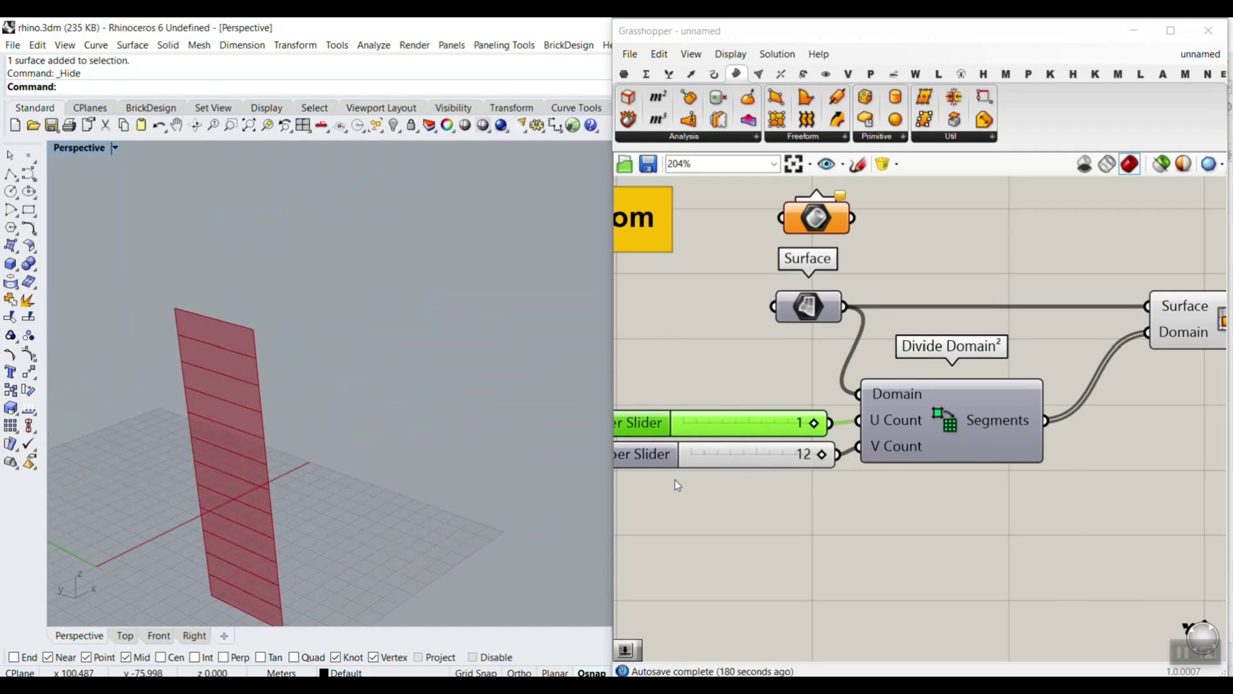
# - Raise the V Count slider's upper limit and set the slider to 17
pyautogui.doubleClick(662, 454)
pyautogui.moveTo(734, 491); pyautogui.dragTo(737, 448)
pyautogui.click(653, 601)
pyautogui.keyDown('shift'); pyautogui.moveTo(316, 466); pyautogui.dragTo(406, 409, button='right'); pyautogui.keyUp('shift')
pyautogui.moveTo(721, 458); pyautogui.dragTo(738, 459)
pyautogui.keyDown('shift'); pyautogui.moveTo(331, 424); pyautogui.dragTo(388, 393, button='right'); pyautogui.keyUp('shift')
pyautogui.scroll(2, 399, 340)
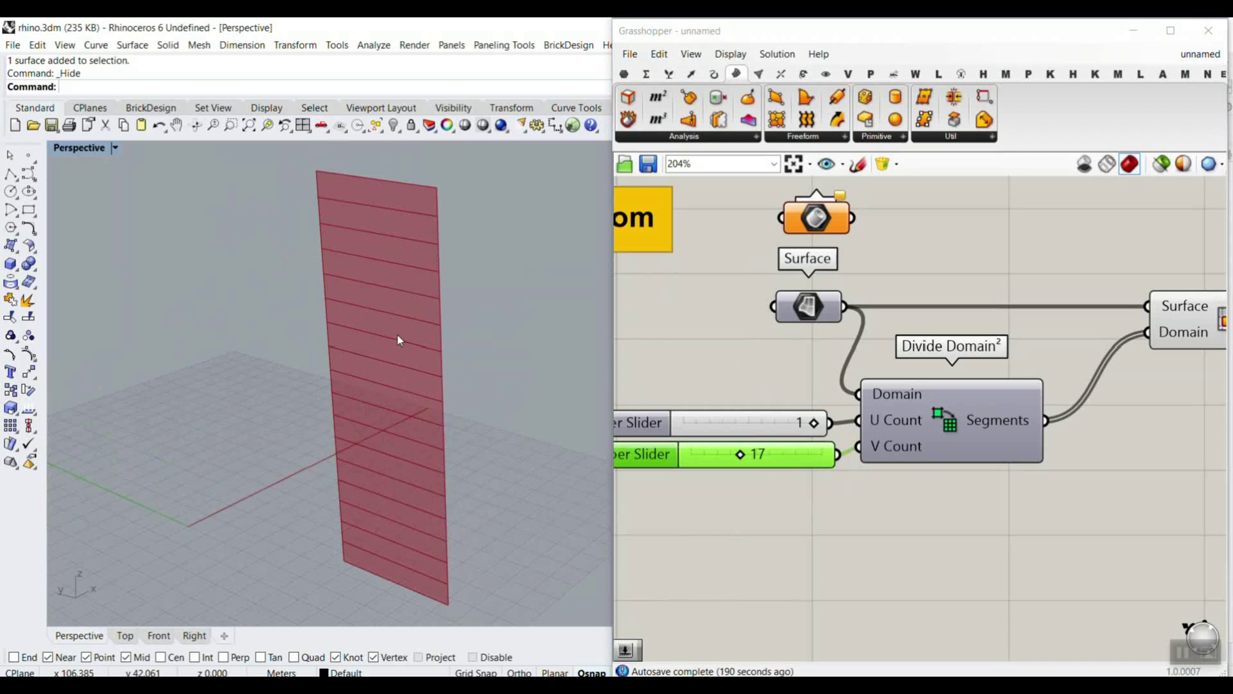
# - Inspect the wall's horizontal panels up close, especially those along the lower edge
pyautogui.scroll(-2, 930, 367)
pyautogui.moveTo(930, 364); pyautogui.dragTo(834, 366, button='right')
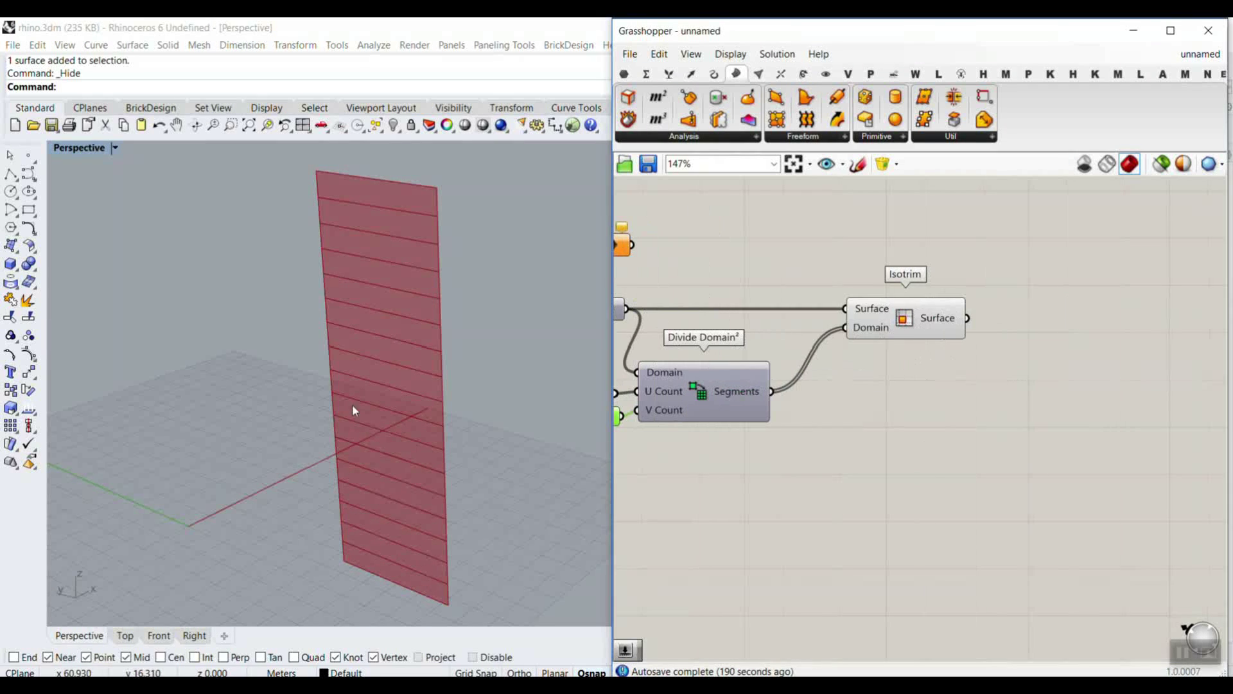
pyautogui.scroll(-3, 379, 395)
pyautogui.scroll(4, 219, 388)
pyautogui.scroll(-6, 218, 418)
pyautogui.keyDown('shift'); pyautogui.moveTo(467, 406); pyautogui.dragTo(294, 409, button='right'); pyautogui.keyUp('shift')
pyautogui.scroll(3, 295, 410)
pyautogui.scroll(3, 275, 524)
pyautogui.moveTo(292, 510); pyautogui.dragTo(297, 534)
pyautogui.scroll(2, 854, 407)
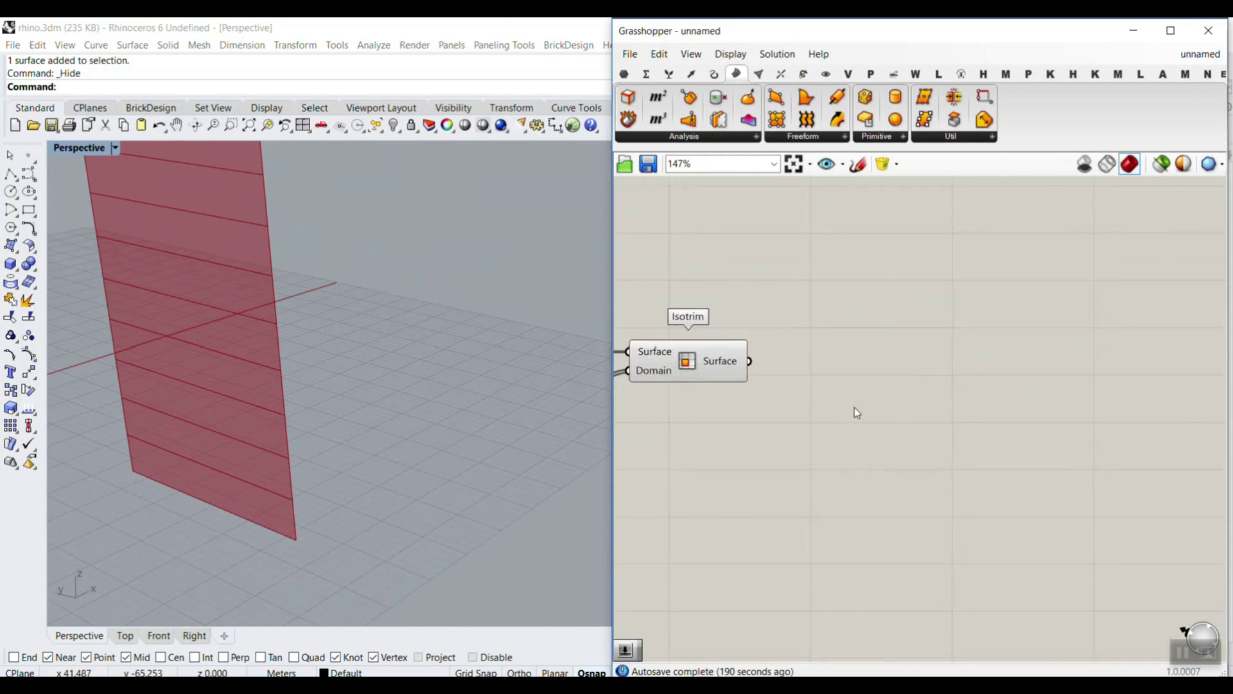
pyautogui.doubleClick(835, 430)
pyautogui.write('rot')
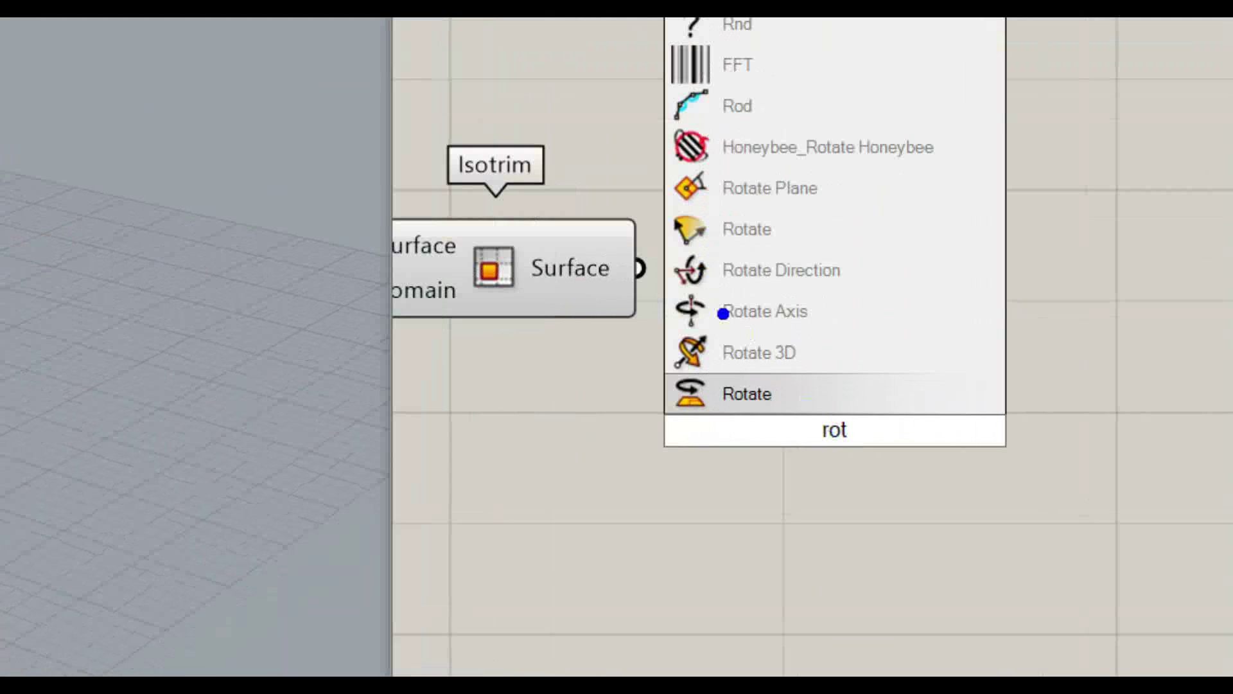
pyautogui.moveTo(721, 347); pyautogui.dragTo(839, 386)
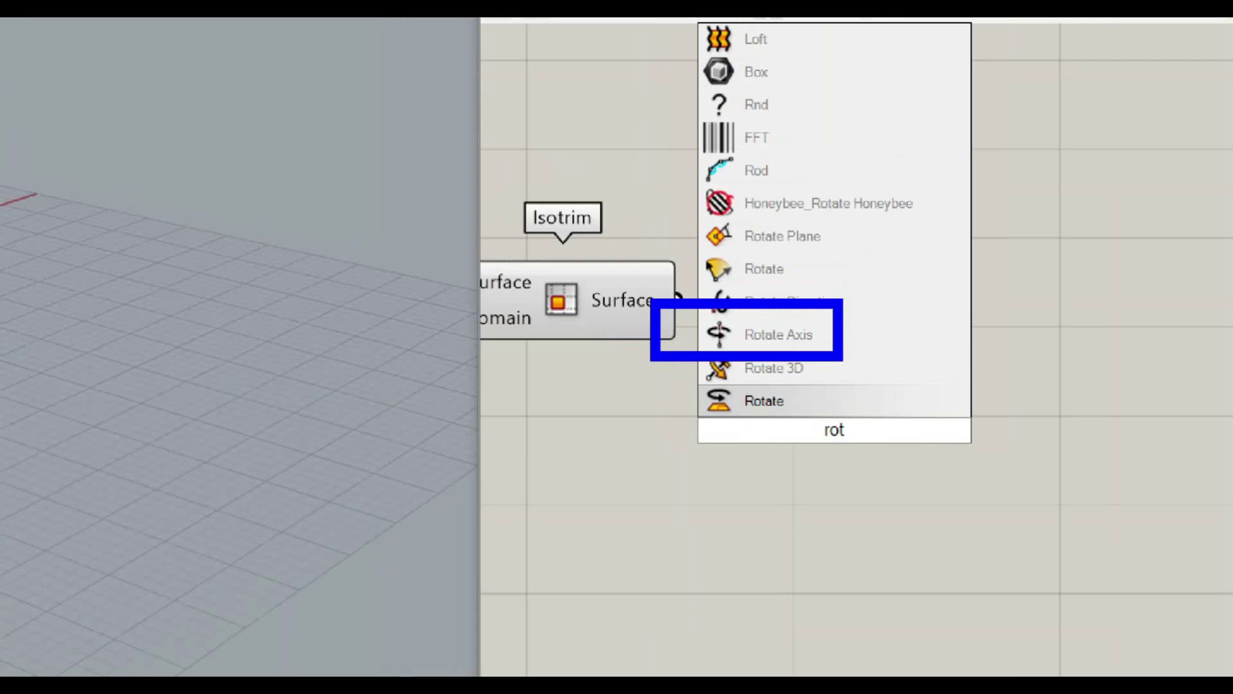
# - Add a Rotate Axis component beyond Isotrim, leaving room for another component between the two
pyautogui.doubleClick(858, 402)
pyautogui.write('rot')
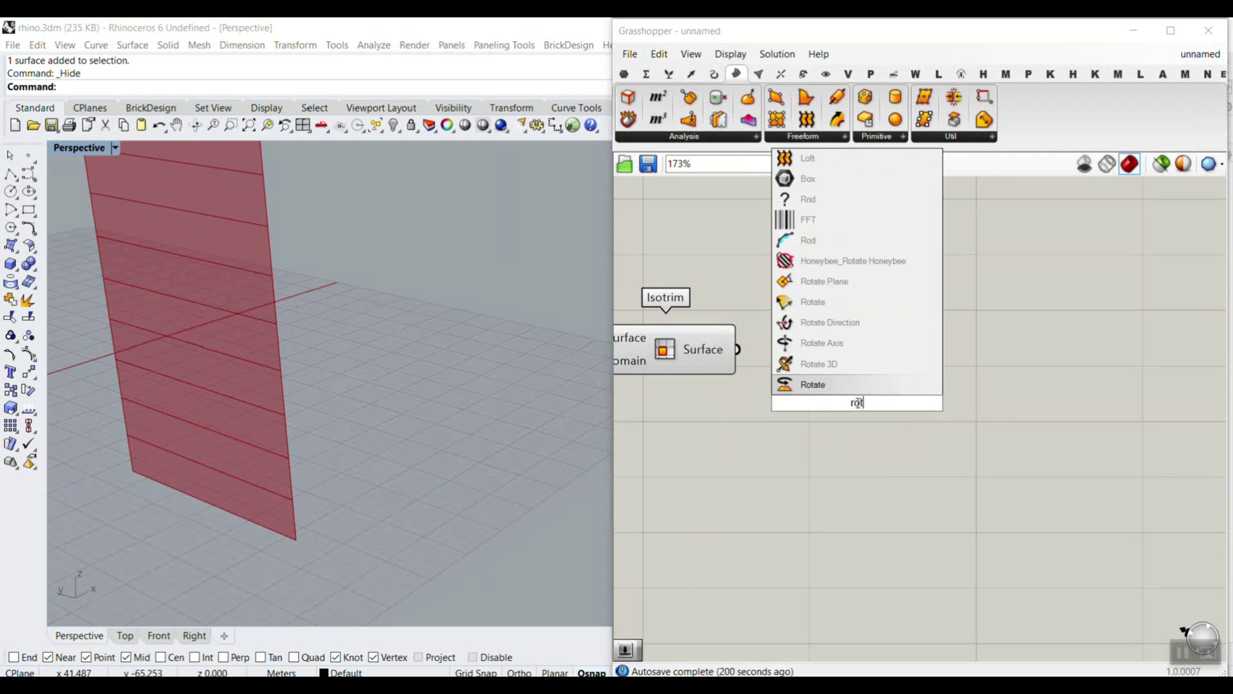
pyautogui.click(867, 346)
pyautogui.moveTo(828, 409); pyautogui.dragTo(851, 426, button='right')
pyautogui.moveTo(850, 426); pyautogui.dragTo(966, 396)
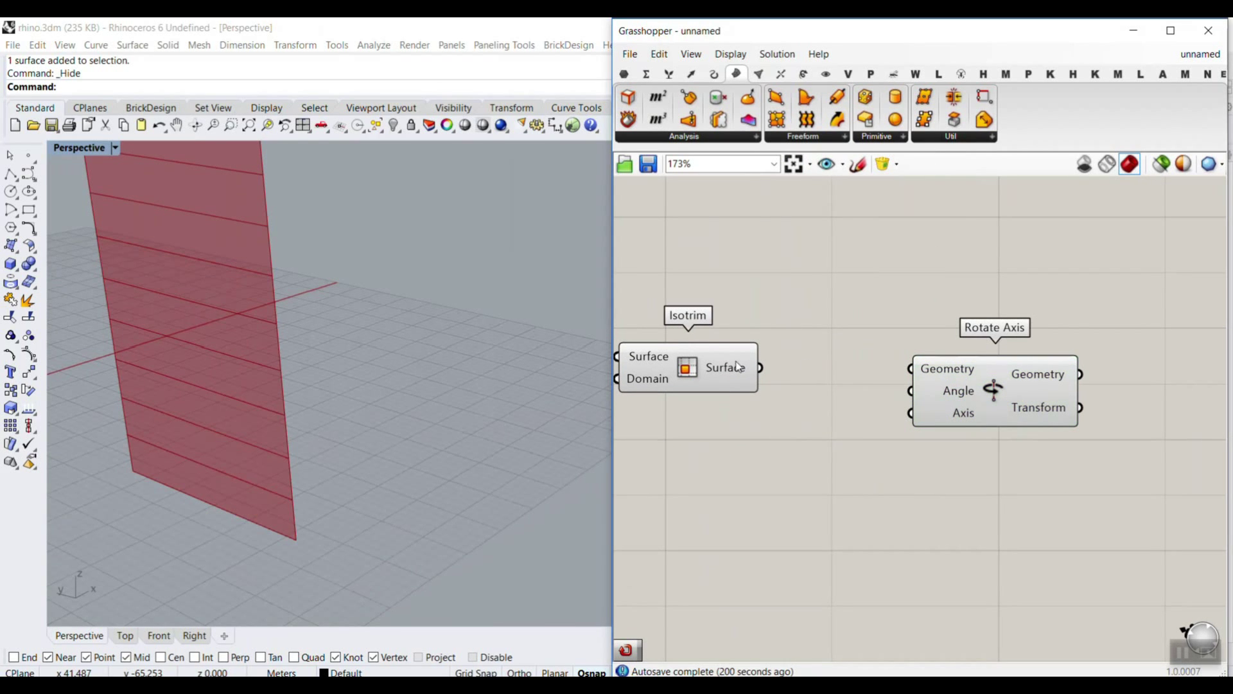
pyautogui.moveTo(994, 391); pyautogui.dragTo(1055, 397)
pyautogui.click(826, 387)
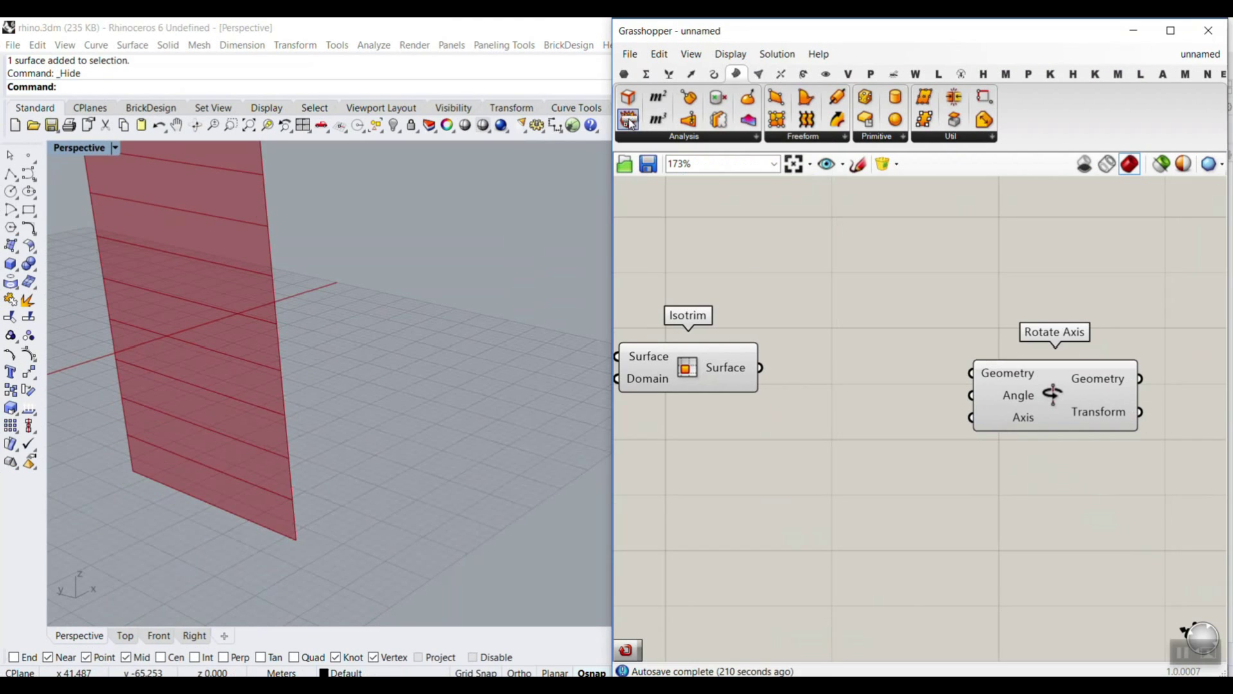
# - Place a Deconstruct Brep component between Isotrim and Rotate Axis and connect Isotrim's Surface output to its Brep input
pyautogui.moveTo(628, 120); pyautogui.dragTo(1008, 565)
pyautogui.moveTo(839, 519); pyautogui.dragTo(865, 536)
pyautogui.moveTo(776, 379); pyautogui.dragTo(803, 397)
pyautogui.scroll(3, 1054, 450)
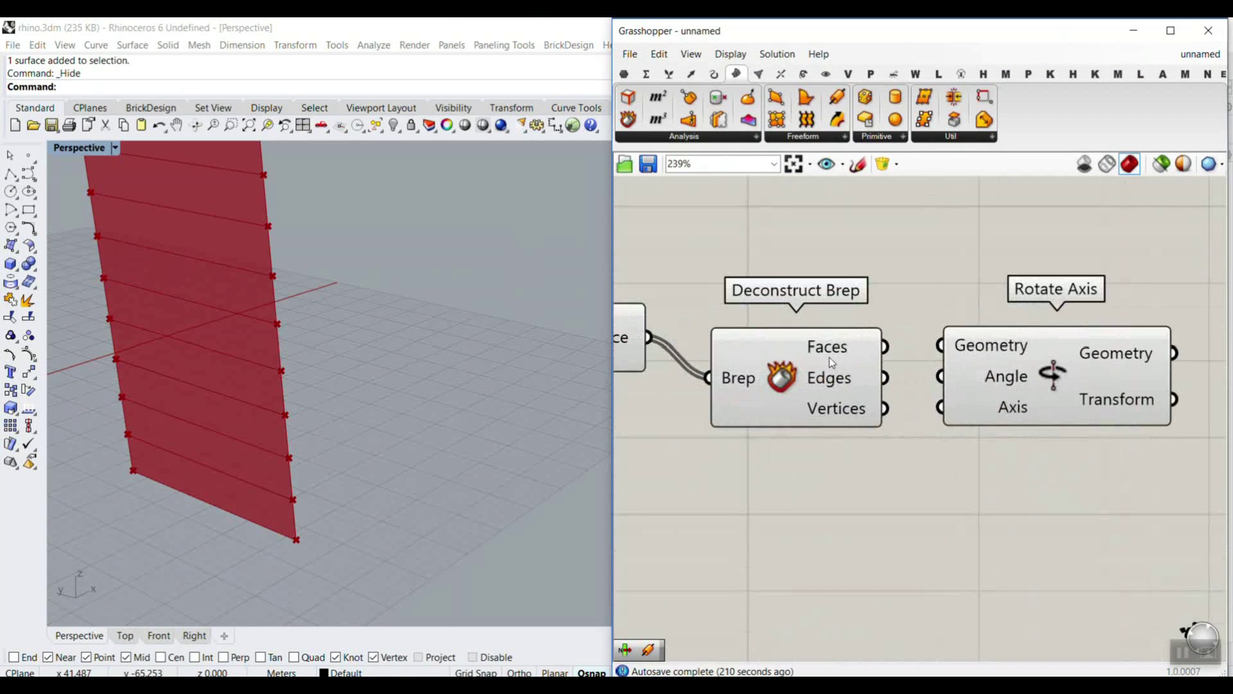
pyautogui.moveTo(157, 509); pyautogui.dragTo(195, 482)
pyautogui.press('Escape')
# - Inspect the data structure of Deconstruct Brep's Brep input and Edges output
pyautogui.moveTo(735, 378)
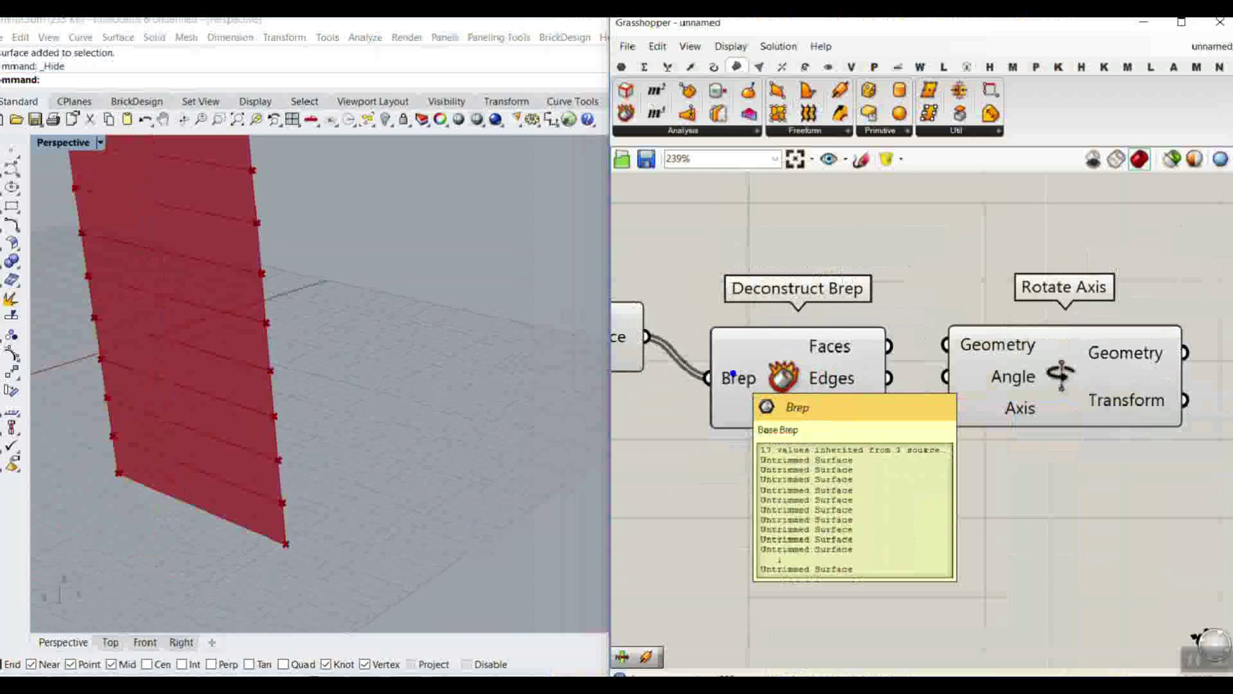
pyautogui.moveTo(810, 385); pyautogui.dragTo(736, 299, button='right')
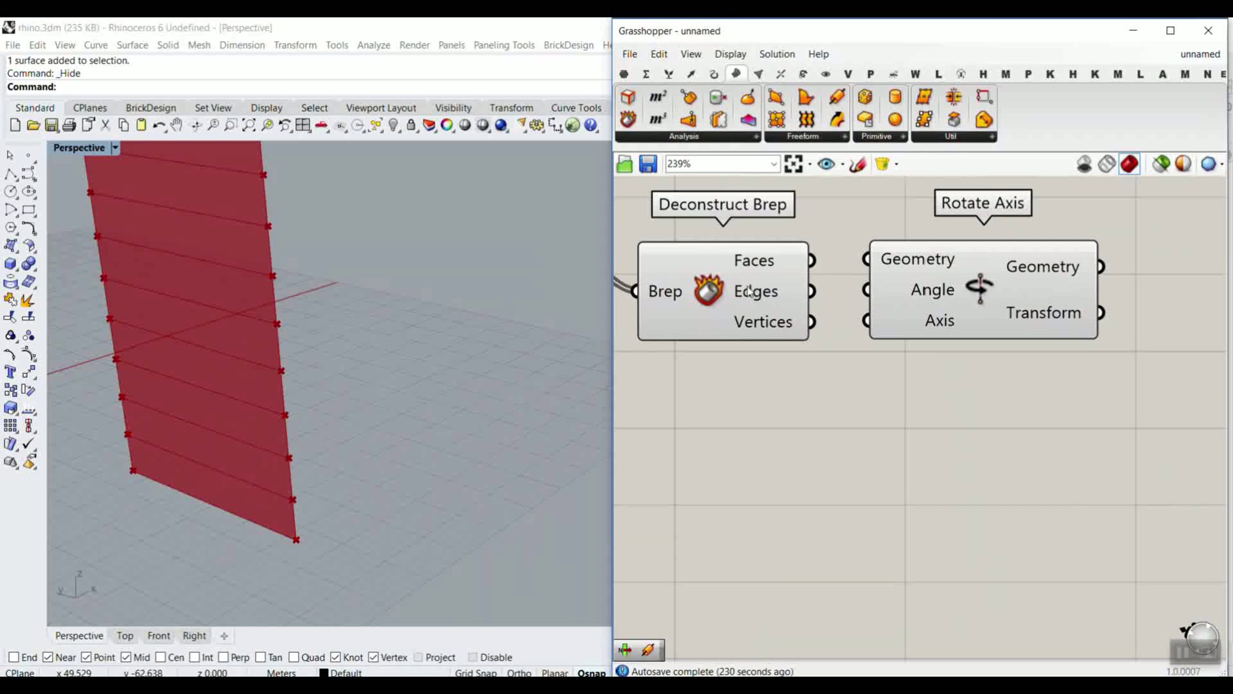
pyautogui.moveTo(747, 287)
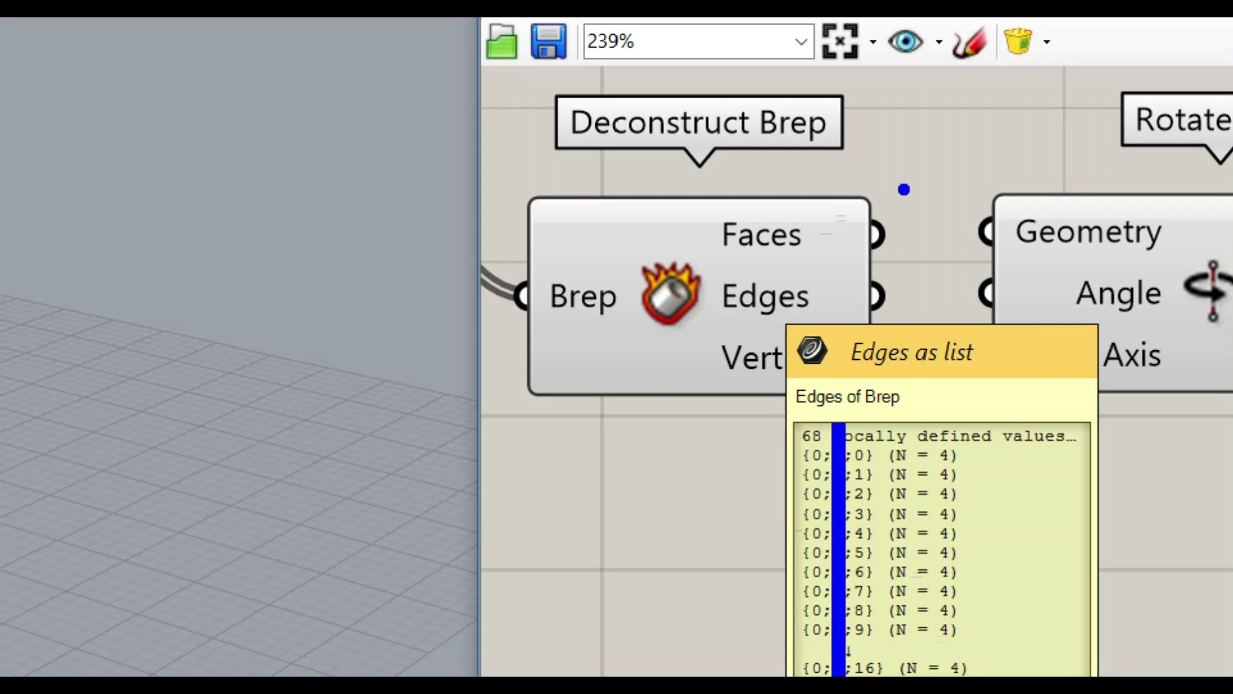
pyautogui.moveTo(917, 189)
pyautogui.mouseDown()
pyautogui.moveTo(1150, 39)
pyautogui.moveTo(1032, 44)
pyautogui.mouseUp()
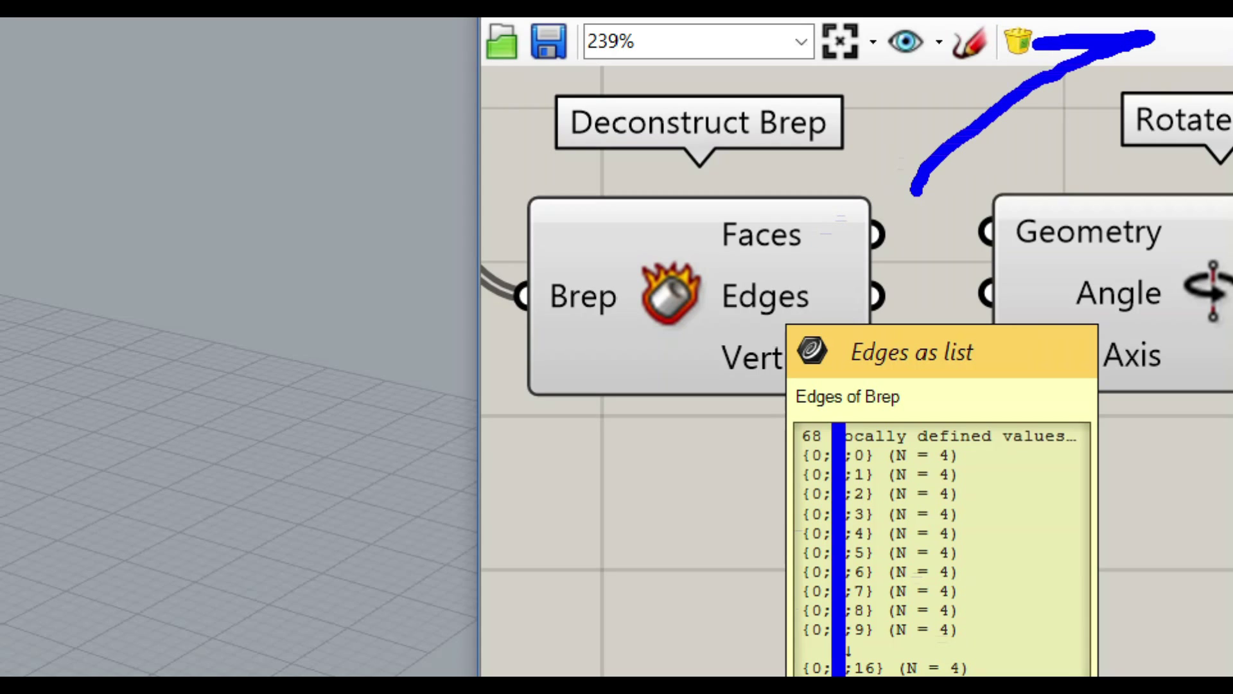
pyautogui.moveTo(1155, 29); pyautogui.dragTo(1086, 115)
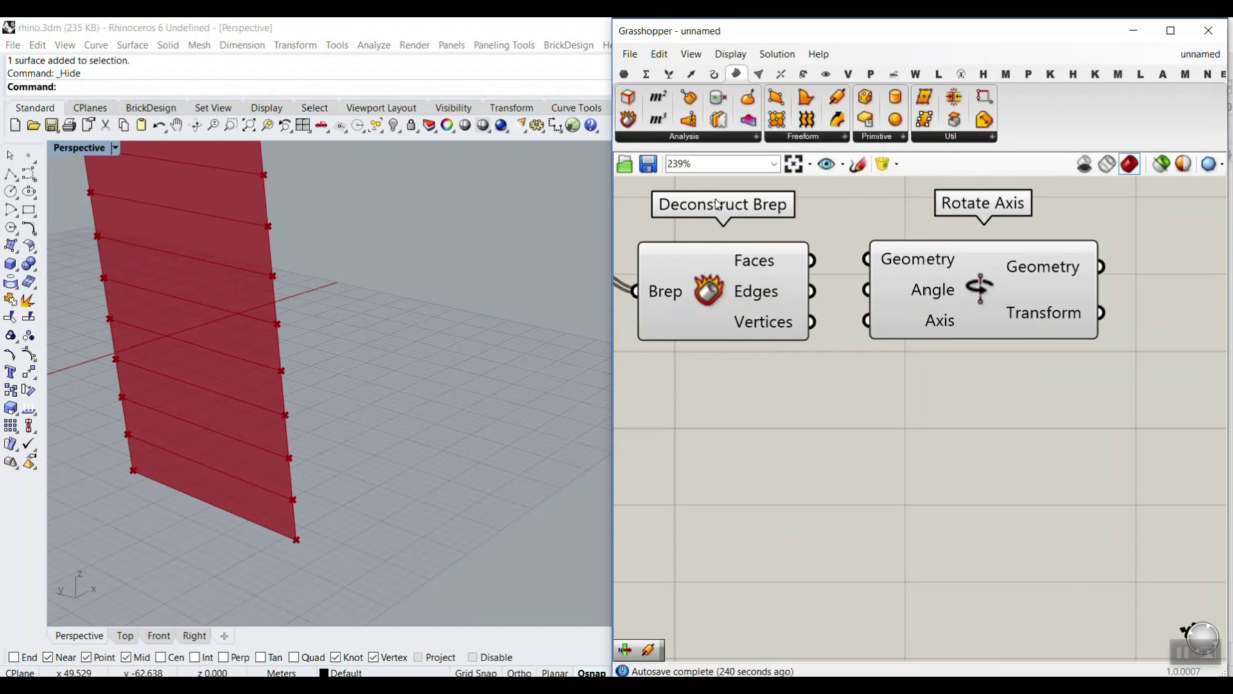
pyautogui.moveTo(757, 297)
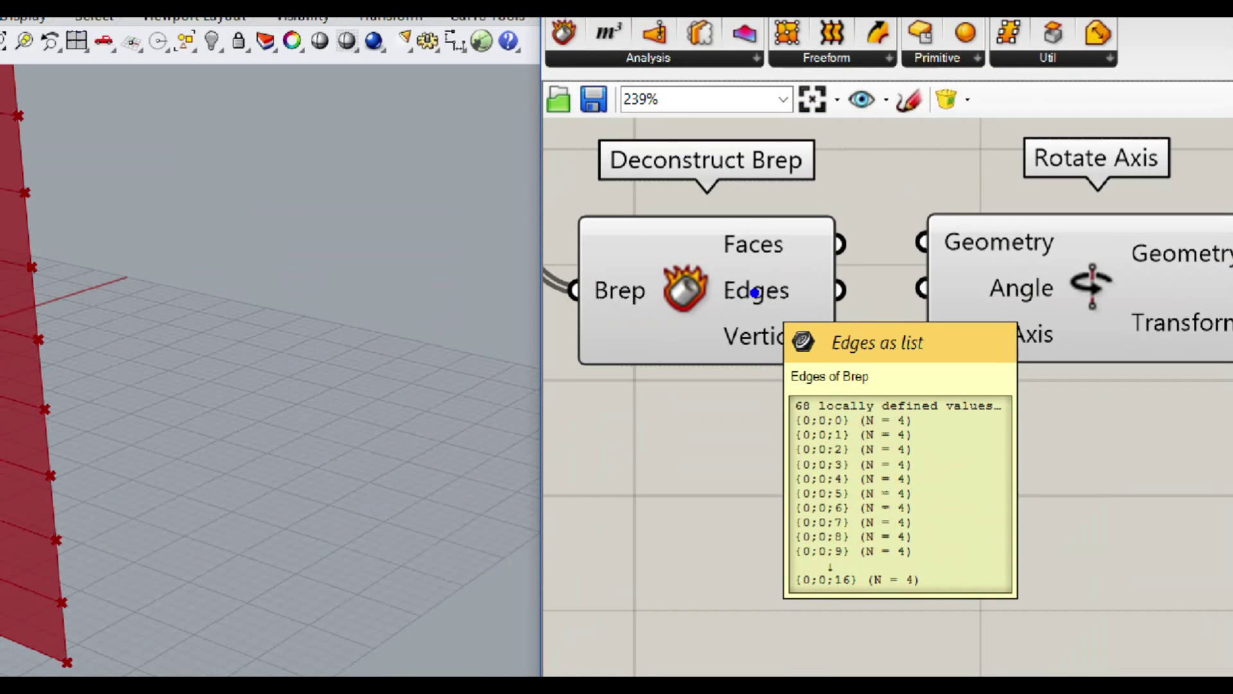
pyautogui.moveTo(37, 341)
pyautogui.mouseDown()
pyautogui.moveTo(42, 395)
pyautogui.moveTo(55, 303)
pyautogui.moveTo(70, 325)
pyautogui.mouseUp()
pyautogui.press('Escape')
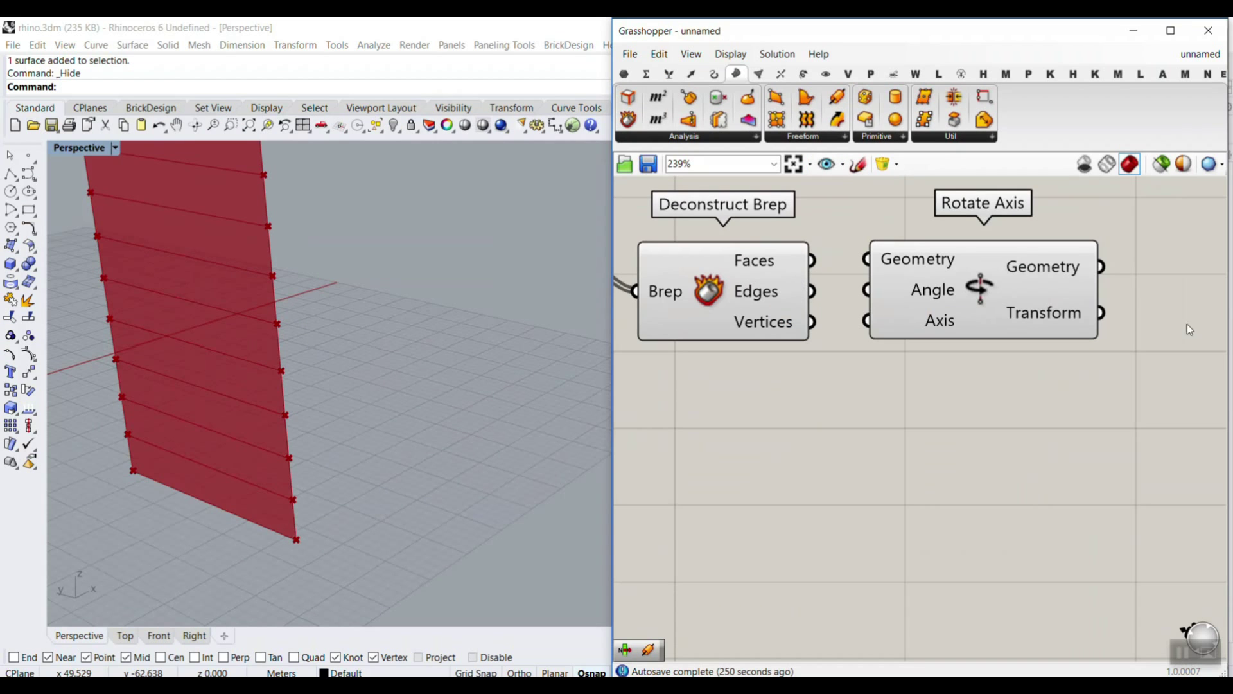
# - Connect Deconstruct Brep's Faces output to Rotate Axis's Geometry input and move Rotate Axis farther from Deconstruct Brep
pyautogui.click(787, 267)
pyautogui.moveTo(787, 266); pyautogui.dragTo(788, 314, button='right')
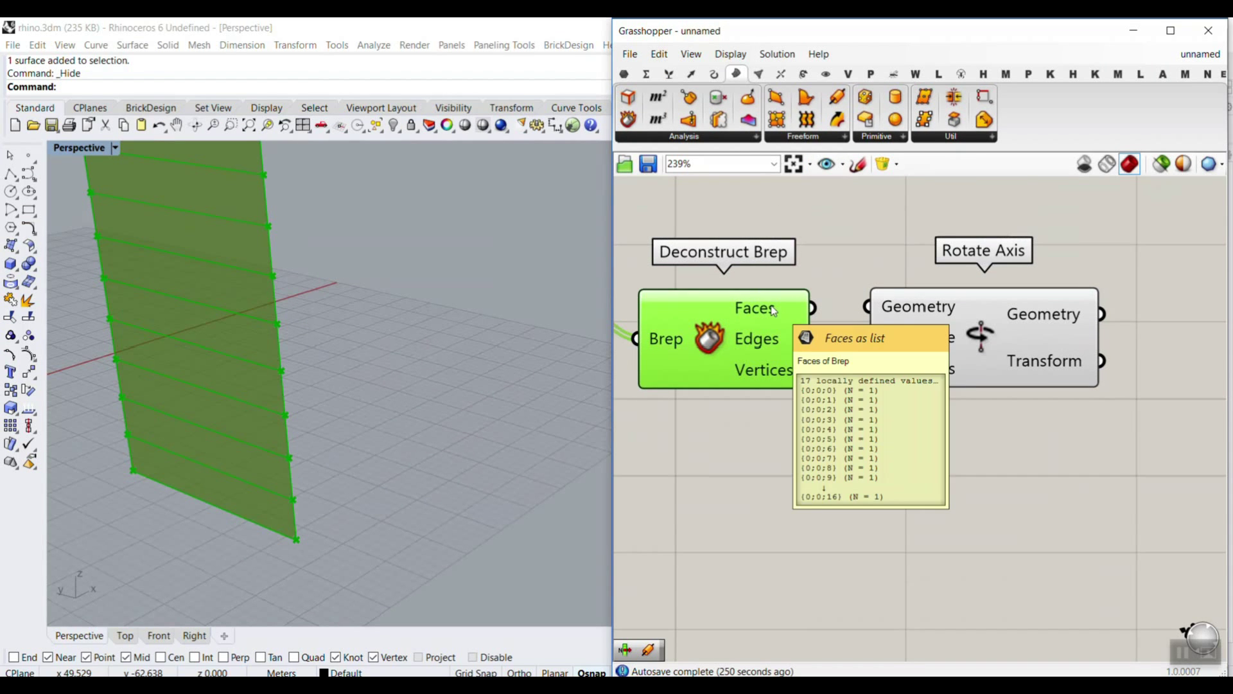
pyautogui.moveTo(812, 308); pyautogui.dragTo(887, 306)
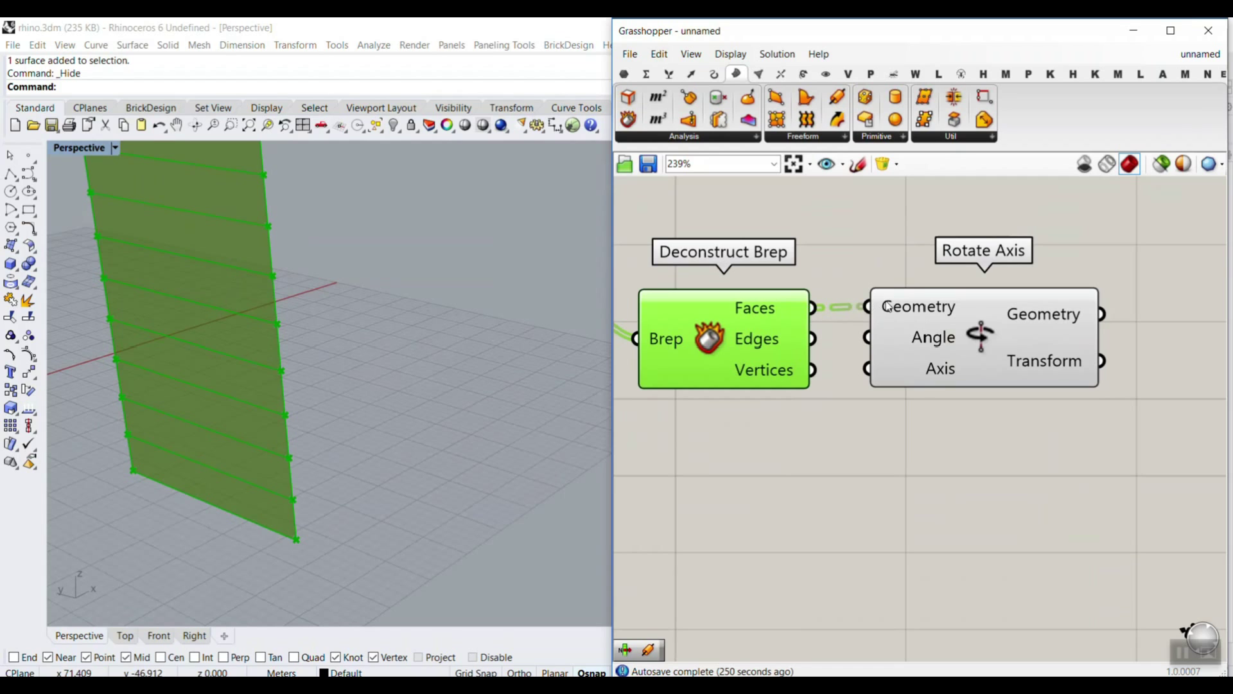
pyautogui.moveTo(903, 309)
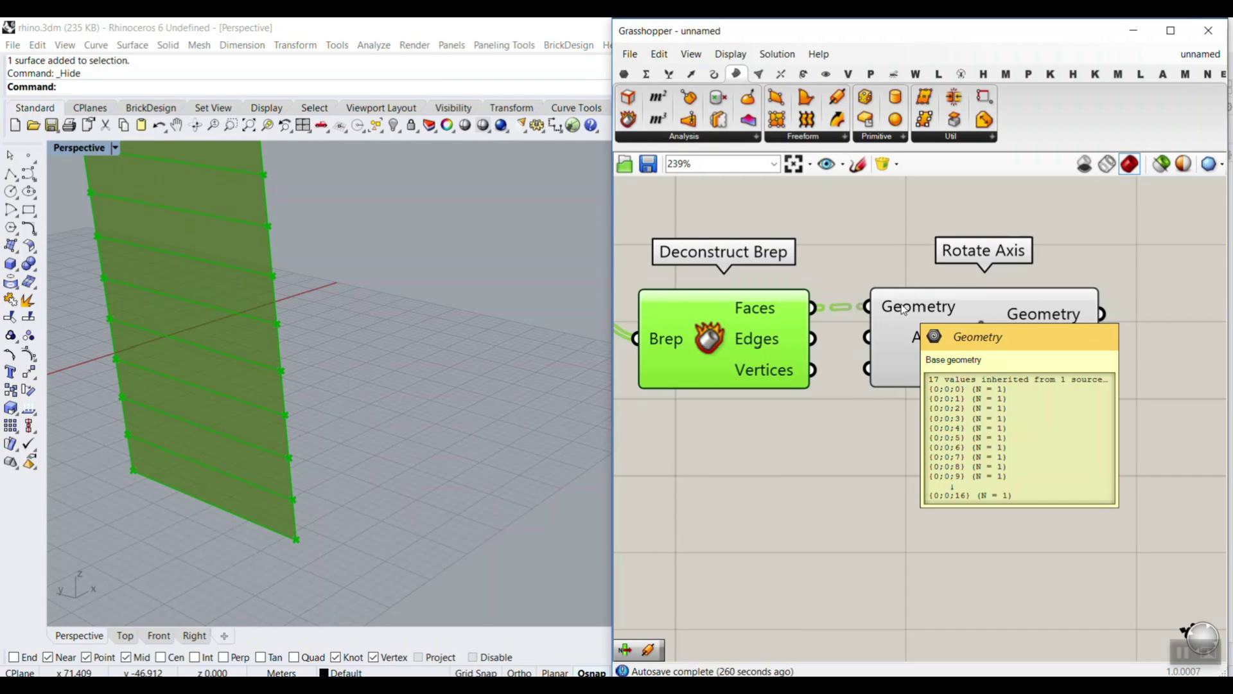
pyautogui.moveTo(911, 341); pyautogui.dragTo(996, 336)
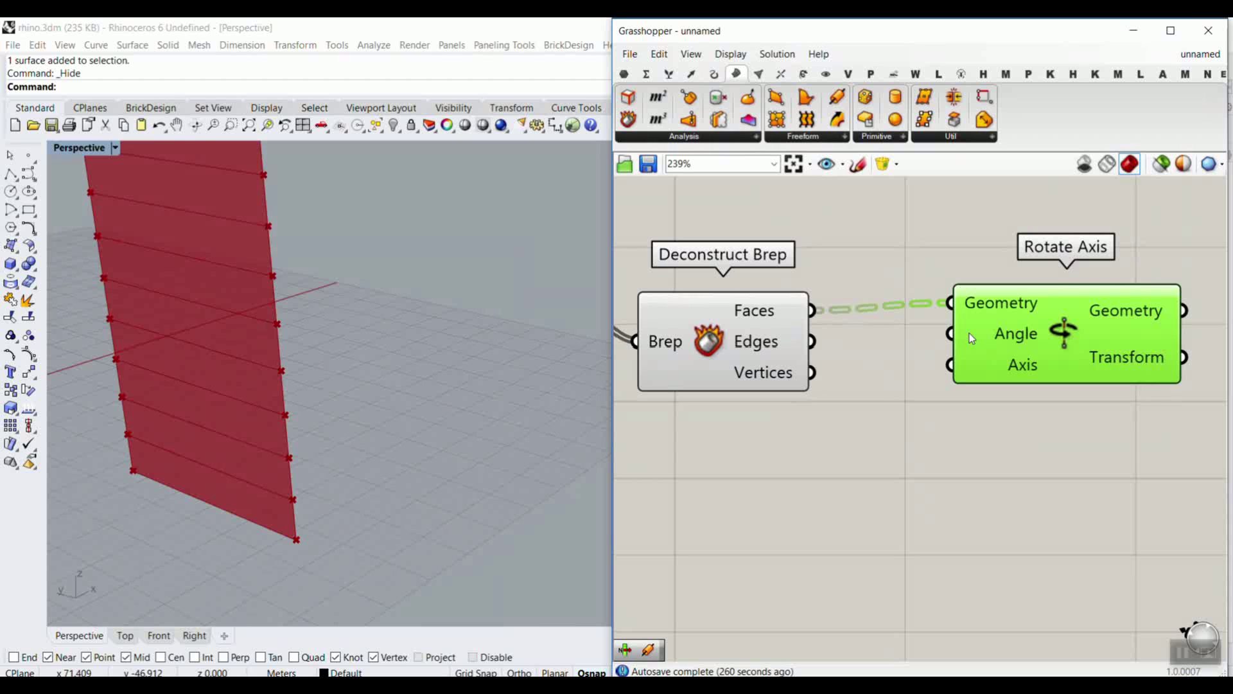
# - Set Rotate Axis's Angle input to degrees and move the component farther from Deconstruct Brep
pyautogui.rightClick(969, 333)
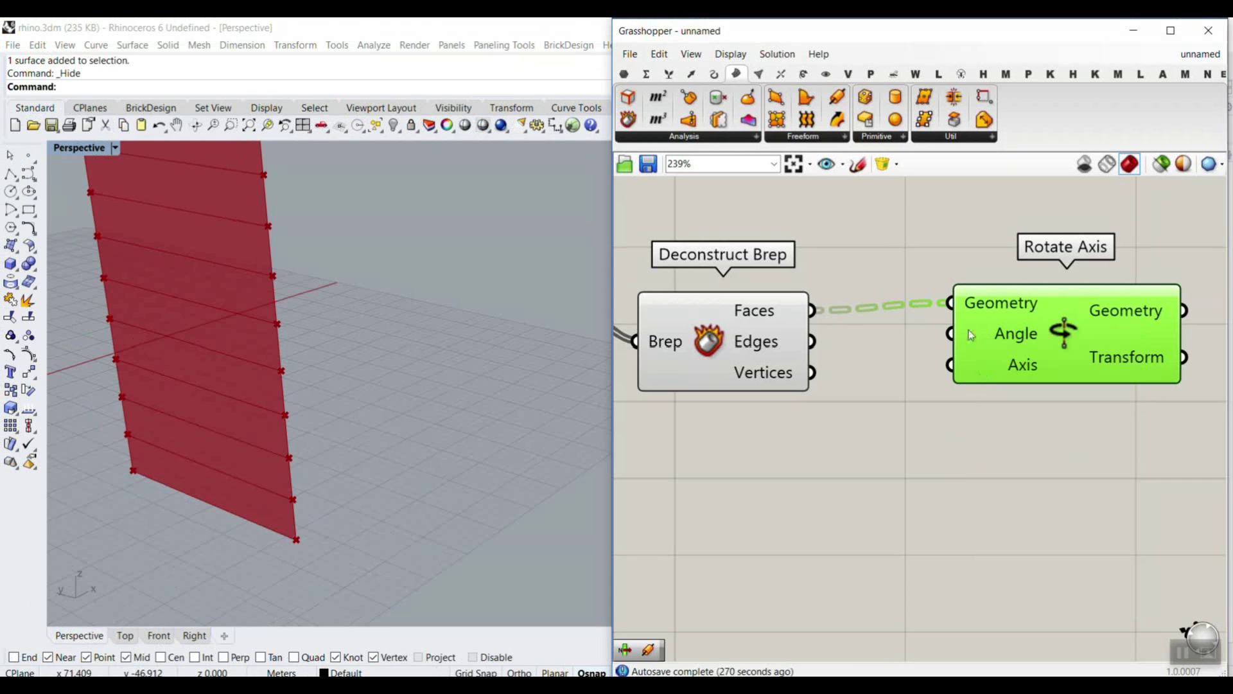
pyautogui.rightClick(968, 332)
pyautogui.click(1011, 460)
pyautogui.moveTo(902, 369); pyautogui.dragTo(883, 360, button='right')
pyautogui.moveTo(933, 329); pyautogui.dragTo(986, 328)
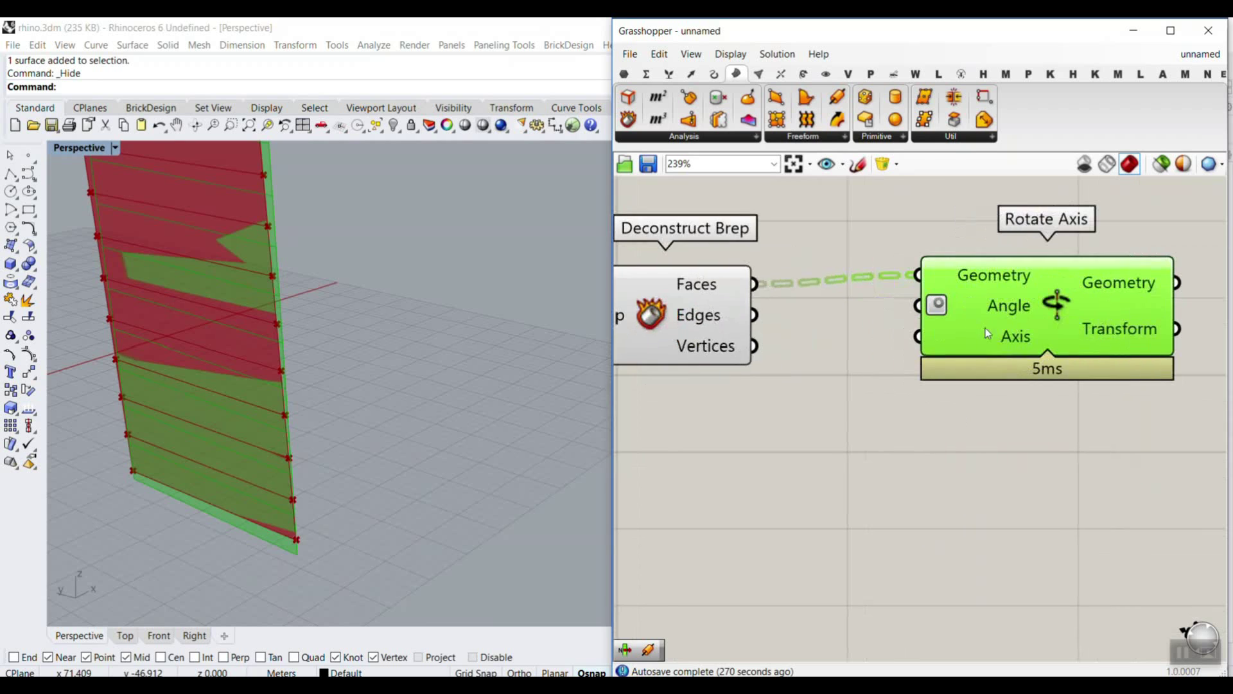
pyautogui.click(964, 411)
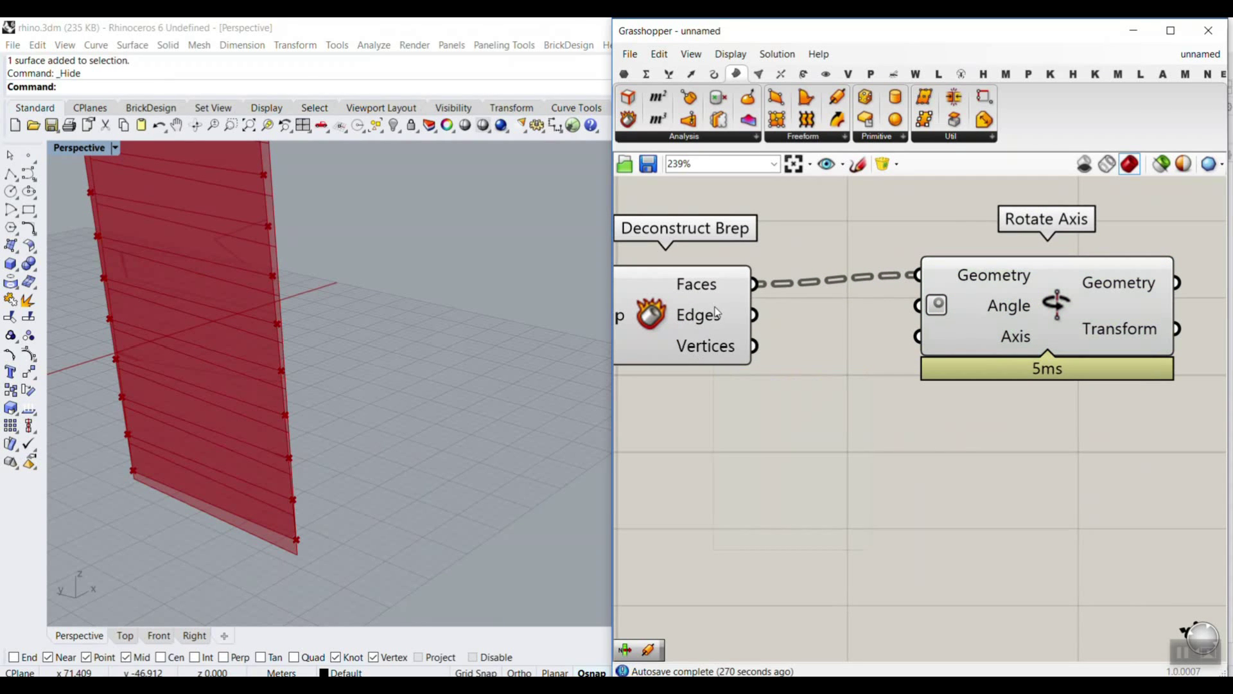
# - Inspect the data structure of Deconstruct Brep's Edges output
pyautogui.moveTo(715, 308)
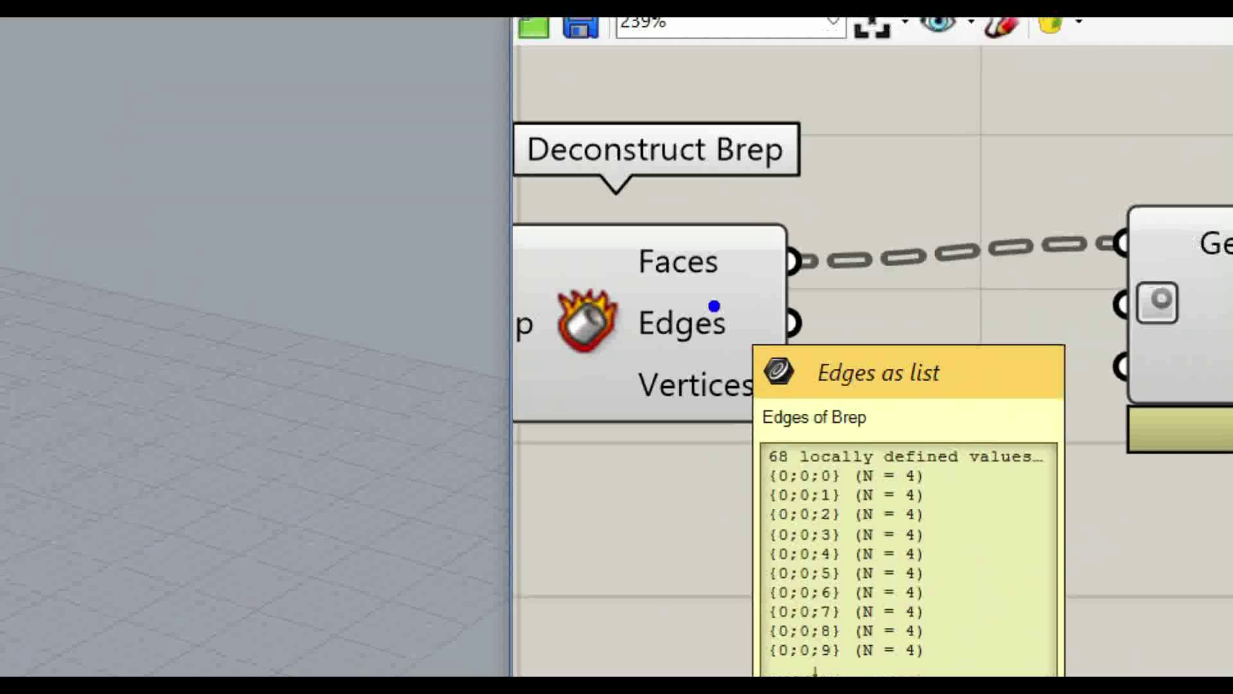
pyautogui.moveTo(929, 481); pyautogui.dragTo(1046, 482)
pyautogui.moveTo(996, 458)
pyautogui.mouseDown()
pyautogui.moveTo(1050, 481)
pyautogui.moveTo(985, 513)
pyautogui.mouseUp()
pyautogui.click(915, 494)
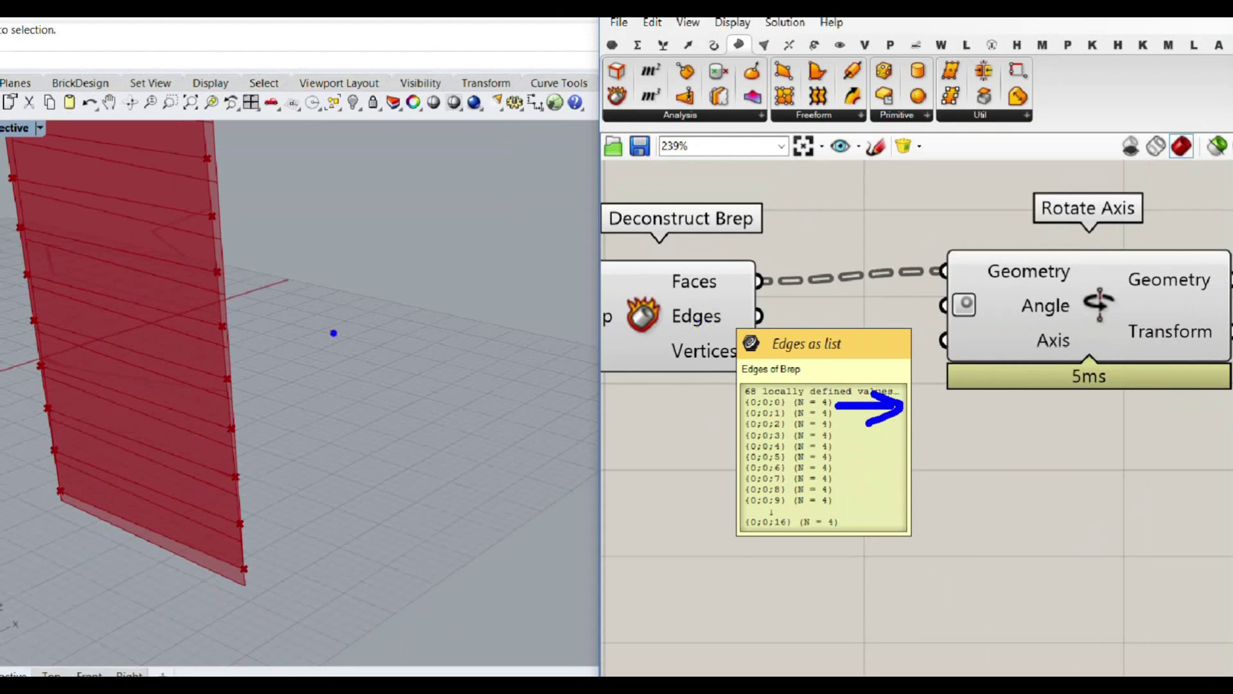
pyautogui.moveTo(216, 324); pyautogui.dragTo(227, 384)
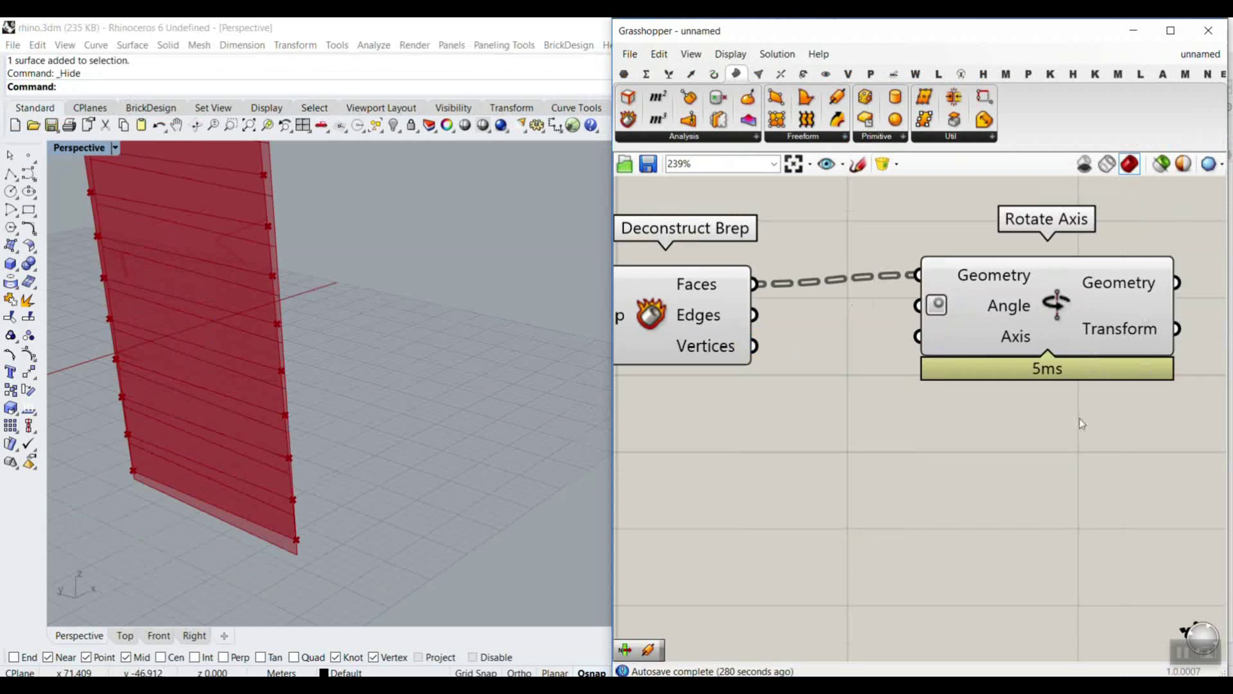
pyautogui.doubleClick(864, 465)
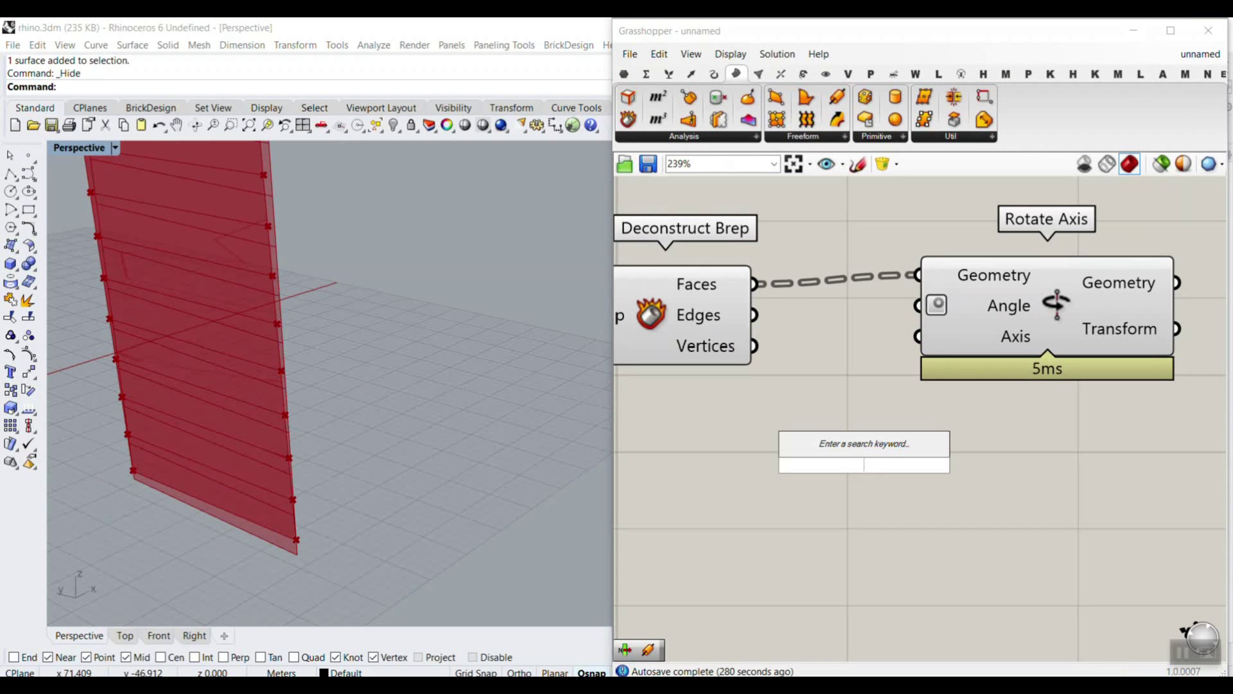
pyautogui.write('item')
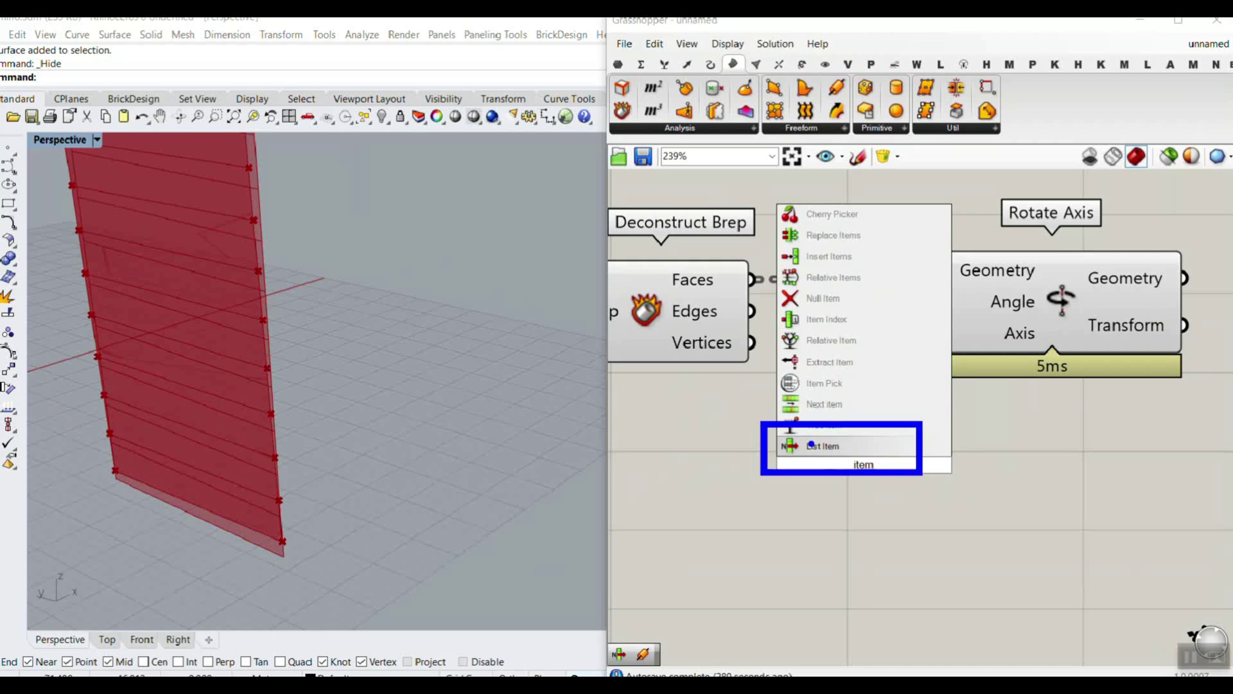
pyautogui.press('Escape')
# - Place a List Item component below the Deconstruct Brep wire and connect Deconstruct Brep's Edges output to its List input
pyautogui.doubleClick(878, 496)
pyautogui.write('item')
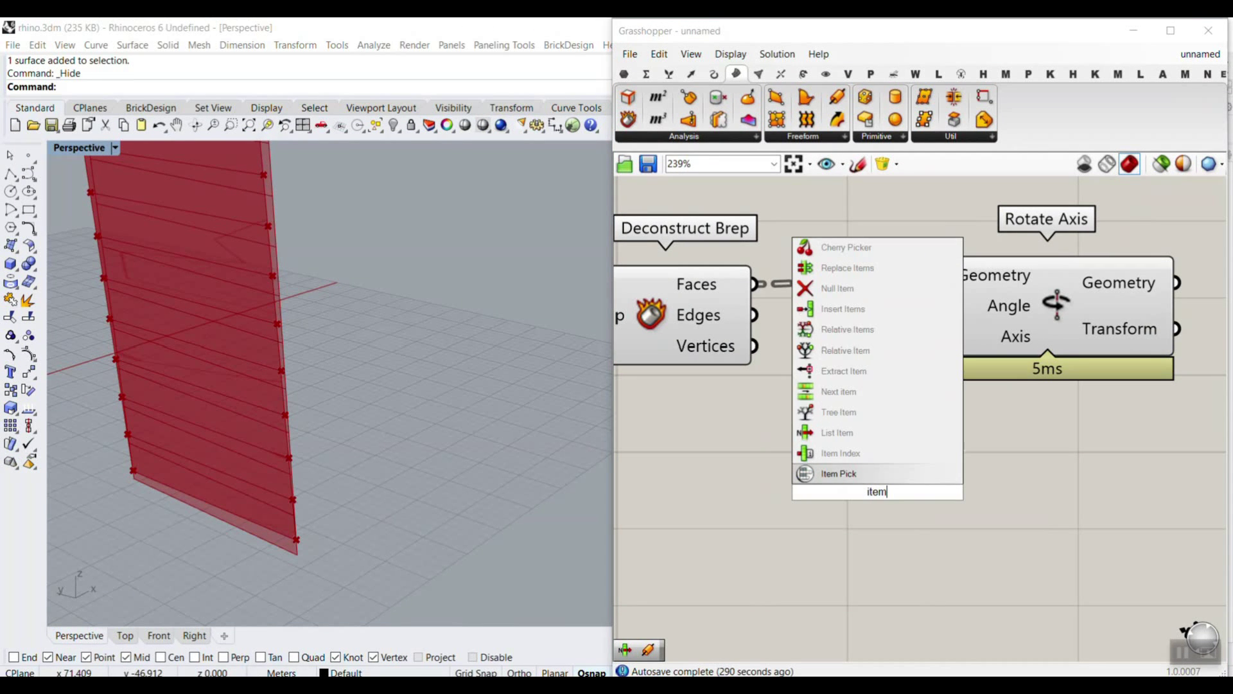
pyautogui.press('Return')
pyautogui.moveTo(755, 314); pyautogui.dragTo(763, 412)
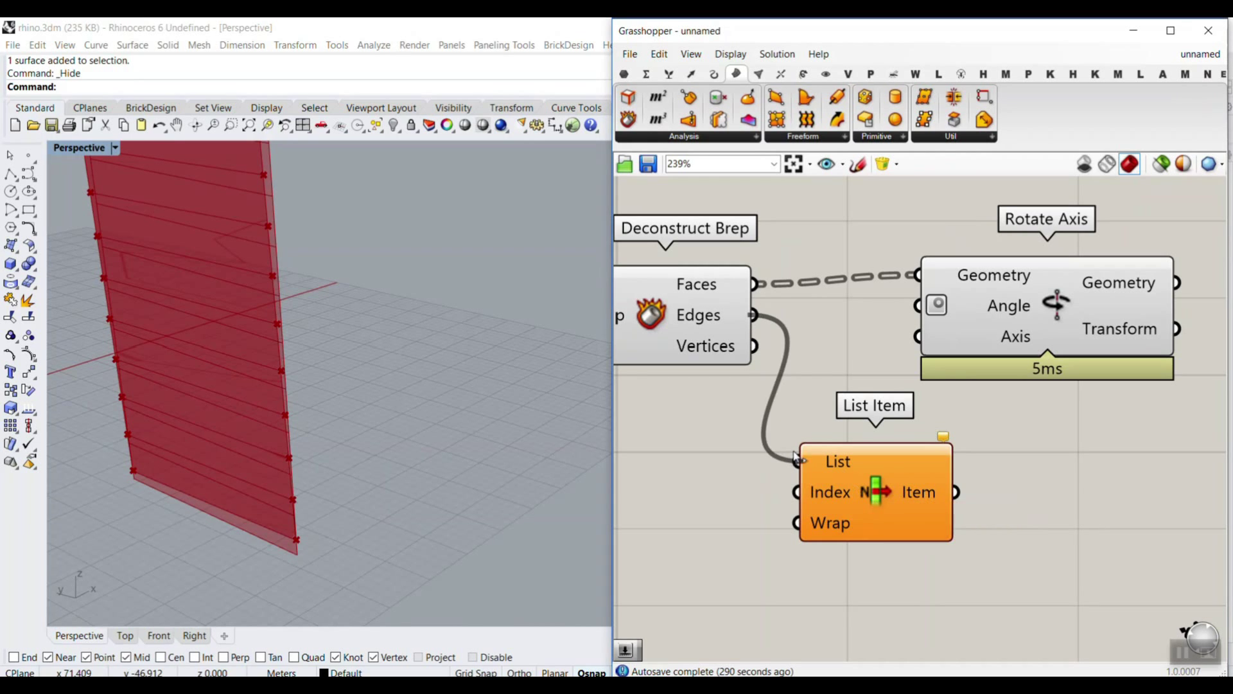
# - Examine List Item's Index input and which panel edges the component picks out on the wall
pyautogui.scroll(2, 803, 436)
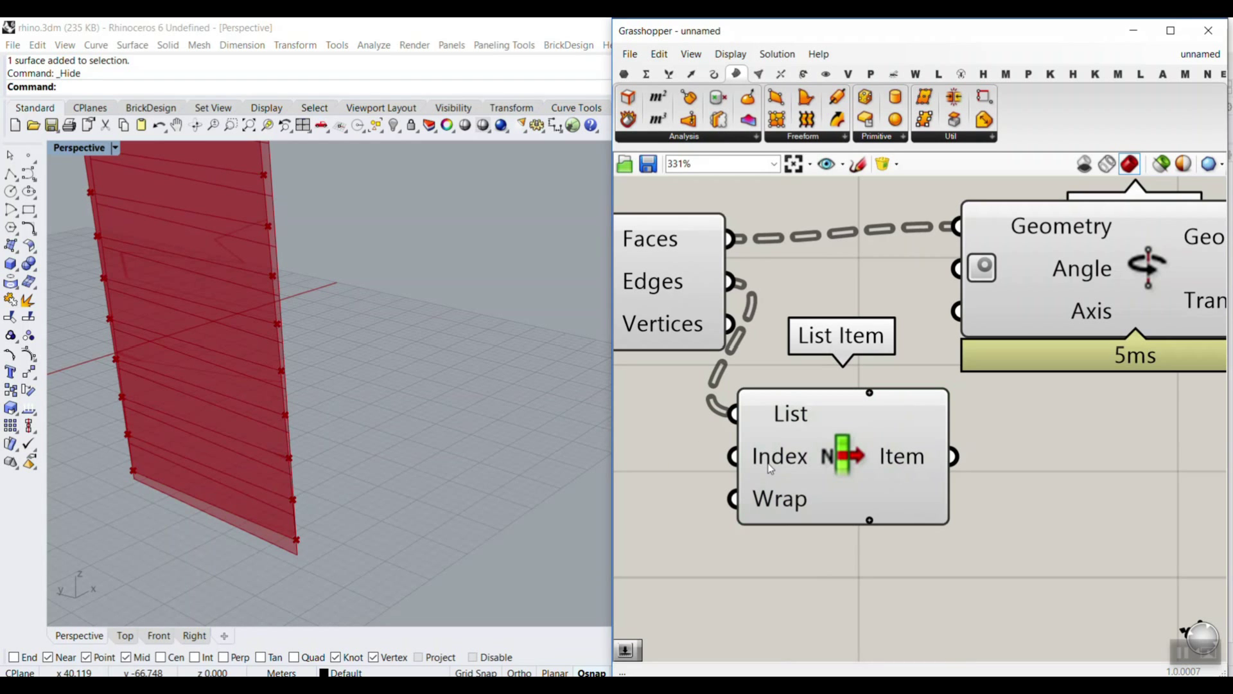
pyautogui.moveTo(770, 466)
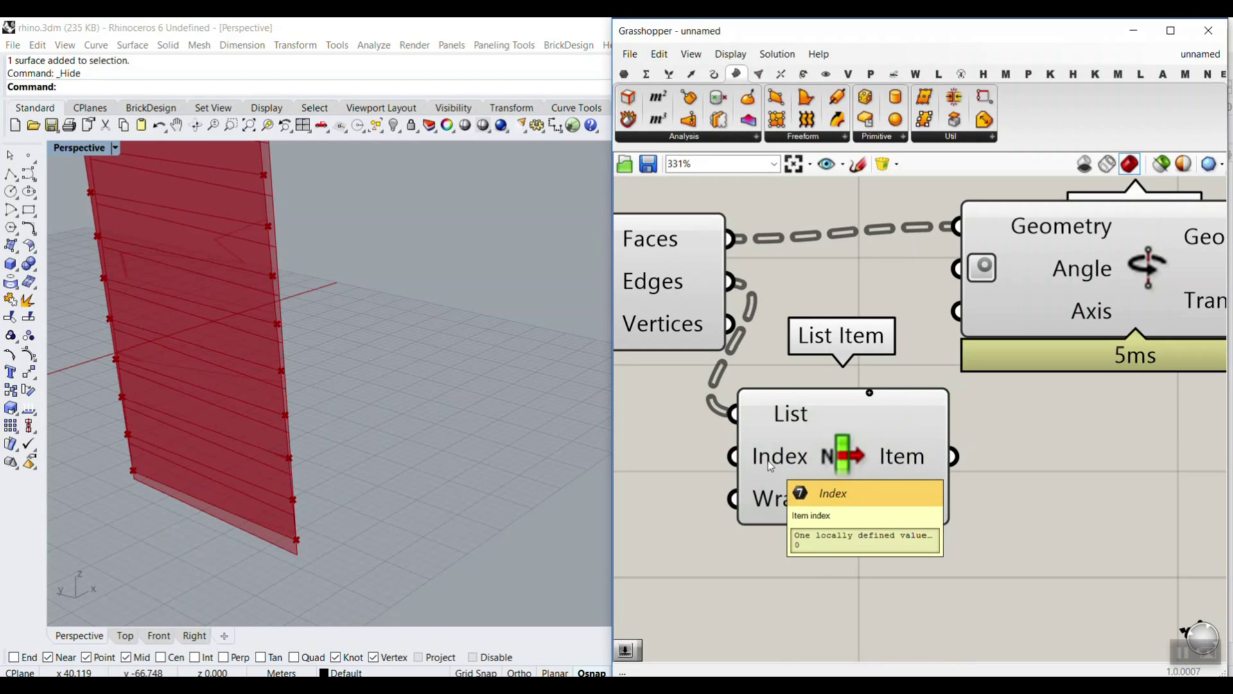
pyautogui.click(810, 458)
pyautogui.scroll(5, 176, 503)
pyautogui.scroll(-5, 176, 503)
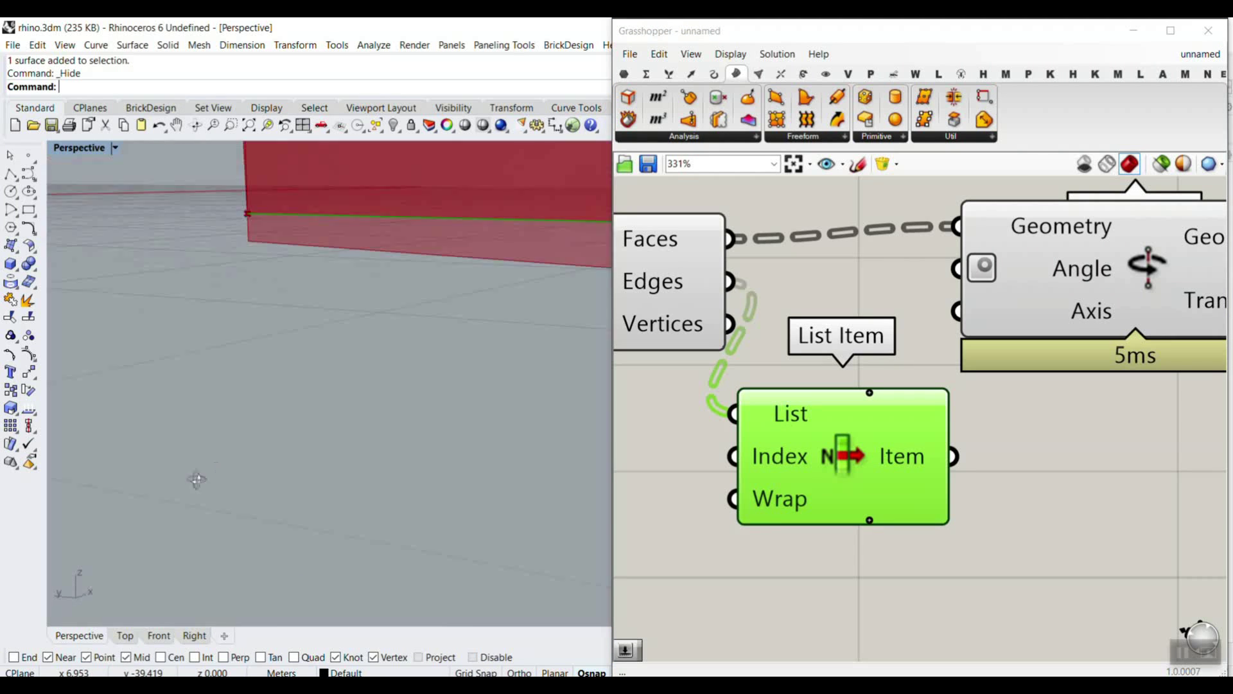
pyautogui.scroll(-4, 281, 394)
pyautogui.scroll(5, 966, 523)
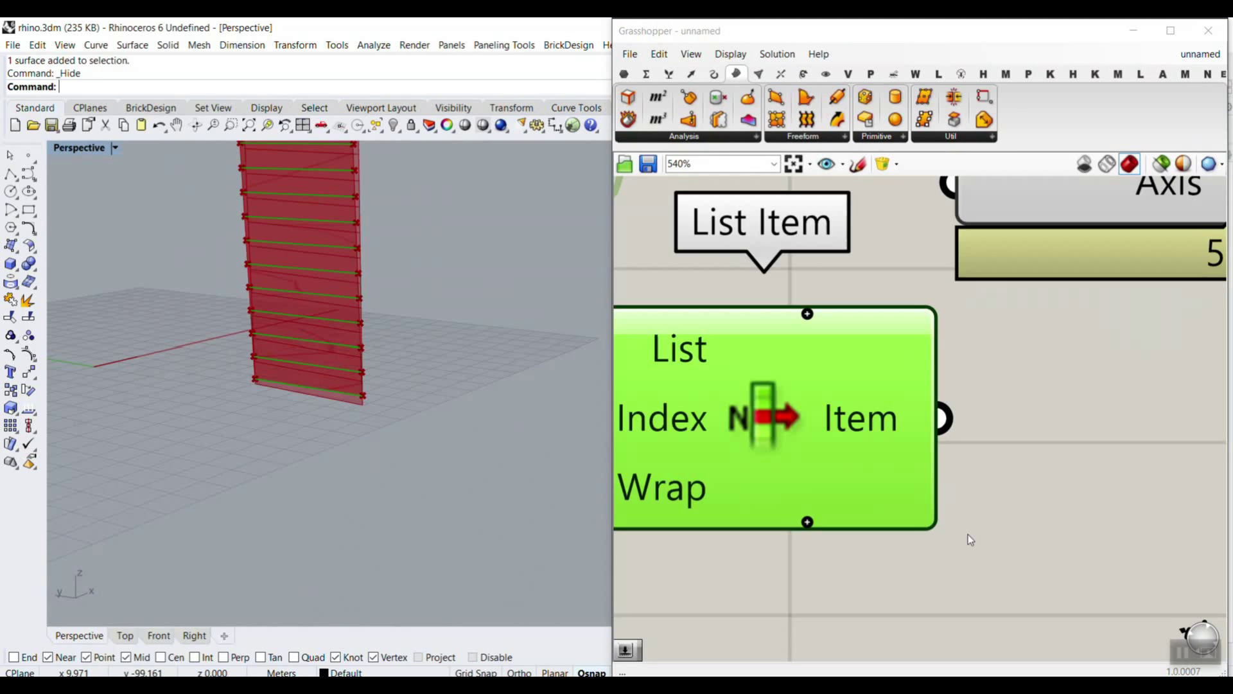
# - Add the +1, +2 and +3 outputs to the List Item component
pyautogui.click(785, 456)
pyautogui.click(786, 488)
pyautogui.scroll(-2, 854, 383)
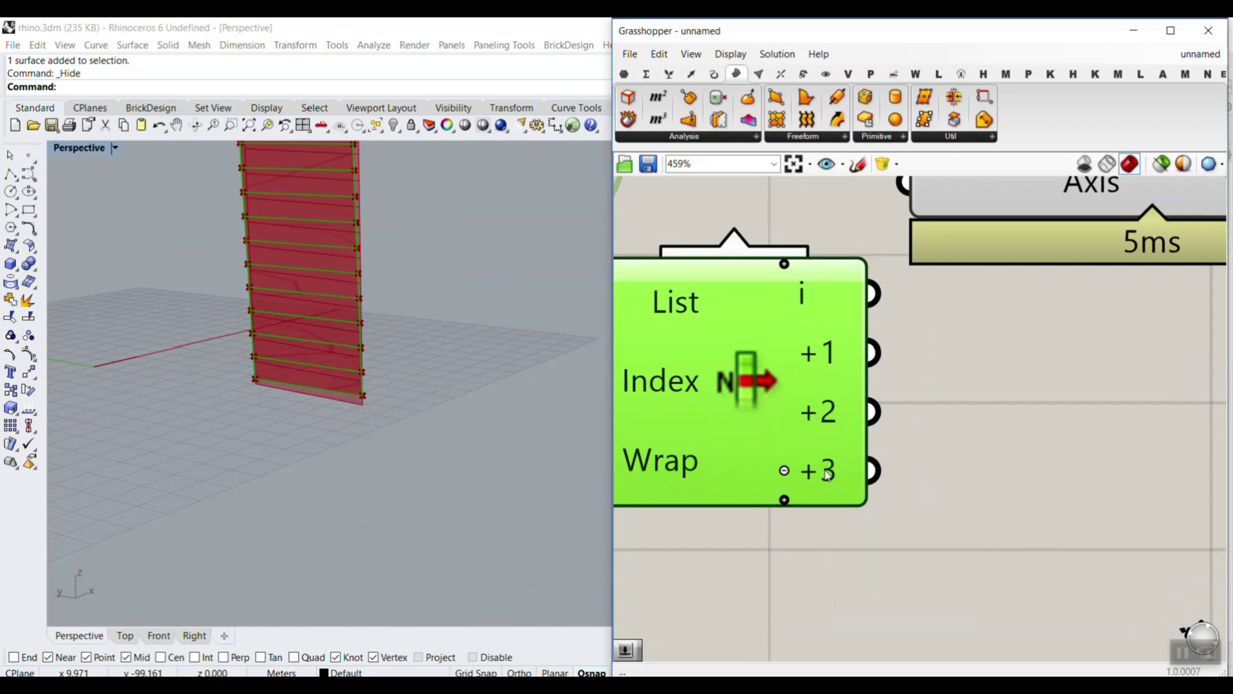
pyautogui.scroll(-4, 718, 337)
pyautogui.scroll(-6, 353, 338)
pyautogui.moveTo(352, 338); pyautogui.dragTo(386, 382, button='right')
pyautogui.moveTo(904, 330); pyautogui.dragTo(893, 379, button='right')
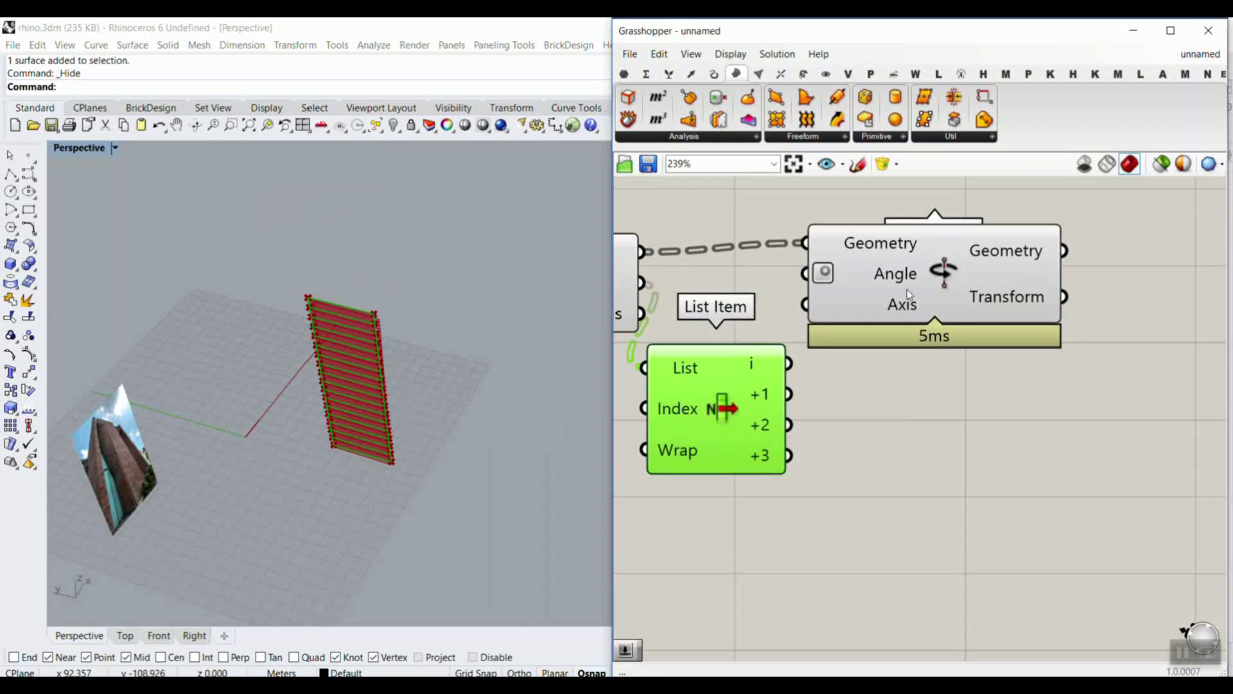
# - Move Rotate Axis farther from List Item and connect List Item's i output to Rotate Axis's Axis input
pyautogui.moveTo(907, 289); pyautogui.dragTo(997, 305)
pyautogui.click(835, 393)
pyautogui.scroll(2, 800, 398)
pyautogui.moveTo(790, 357); pyautogui.dragTo(936, 300)
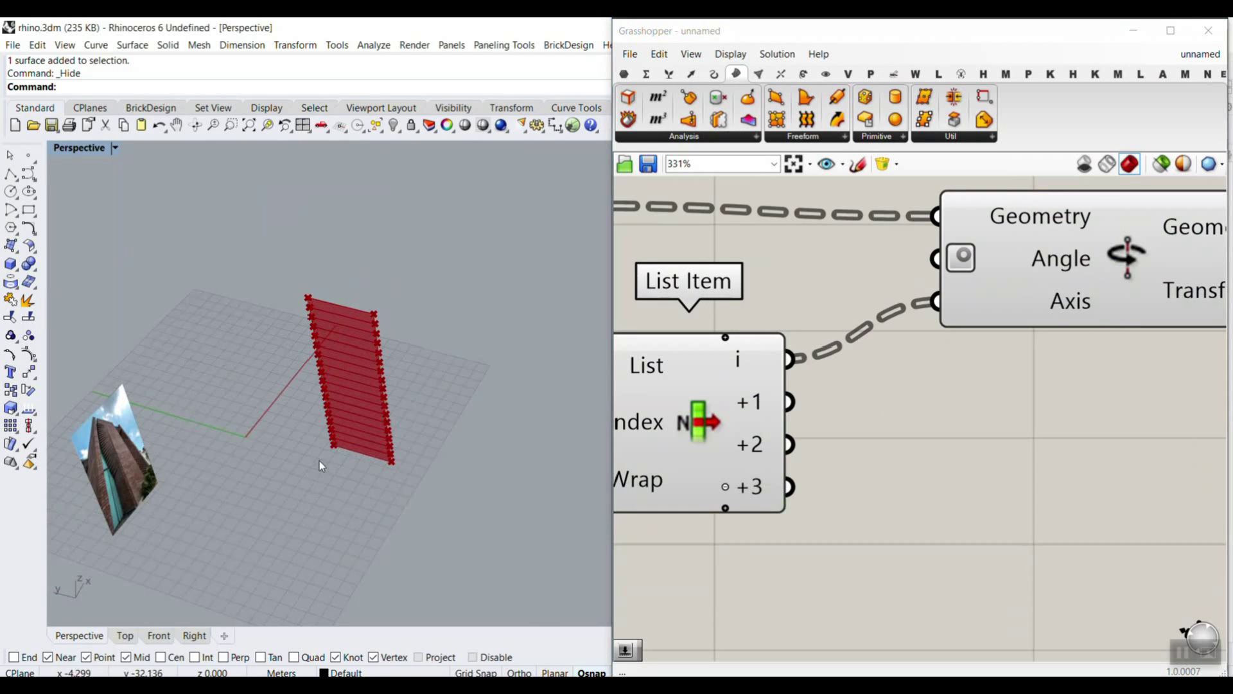
pyautogui.scroll(3, 334, 456)
pyautogui.moveTo(454, 429); pyautogui.dragTo(320, 407, button='right')
pyautogui.scroll(4, 320, 407)
# - Place a number slider, connect it to Rotate Axis's Angle input, and raise its value from 25 to 40
pyautogui.moveTo(907, 342); pyautogui.dragTo(969, 489, button='right')
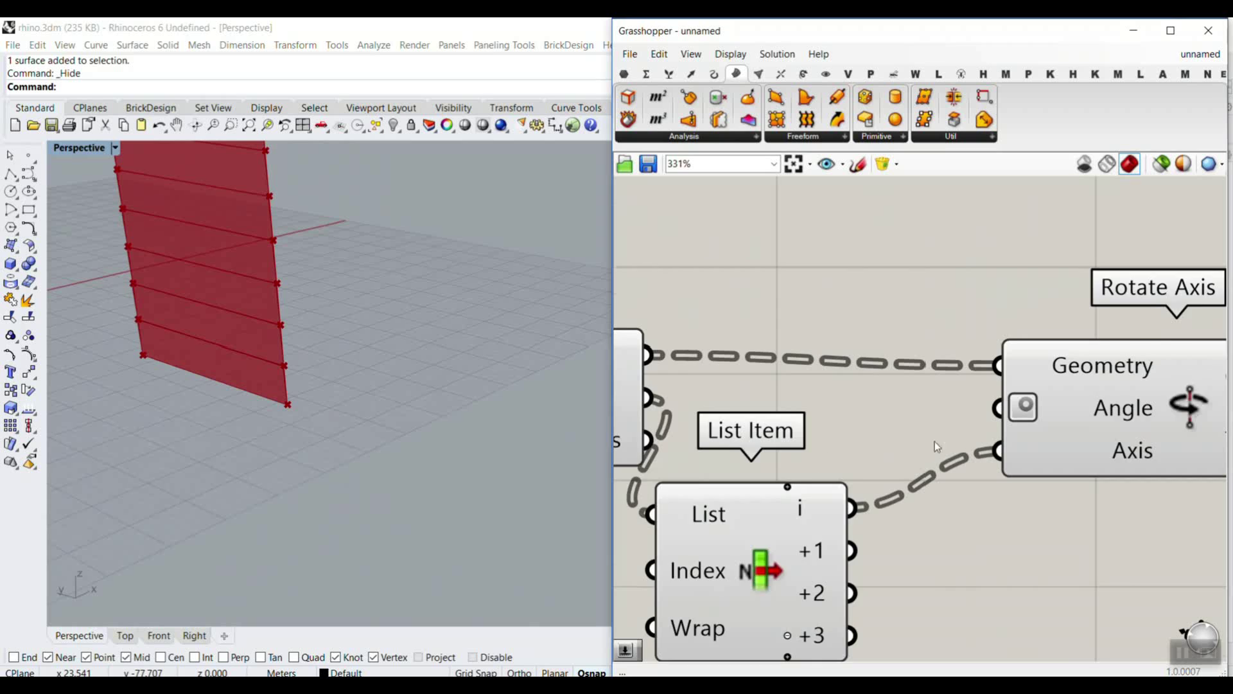
pyautogui.scroll(-1, 935, 441)
pyautogui.doubleClick(820, 317)
pyautogui.write('25')
pyautogui.press('Return')
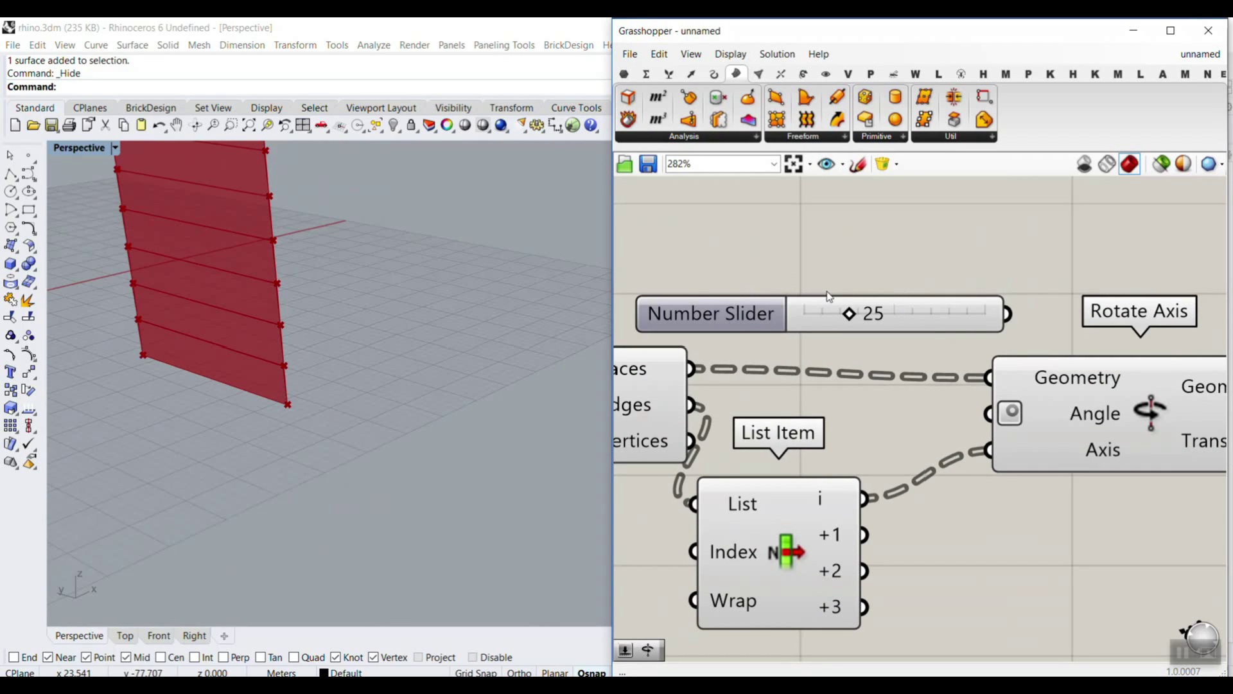
pyautogui.moveTo(1007, 315); pyautogui.dragTo(989, 413)
pyautogui.moveTo(851, 316); pyautogui.dragTo(883, 317)
# - Test List Item's +1, +2 and +3 outputs as the rotation axis at different angles, ending with +1 connected and the angle at 29
pyautogui.moveTo(865, 533); pyautogui.dragTo(989, 452)
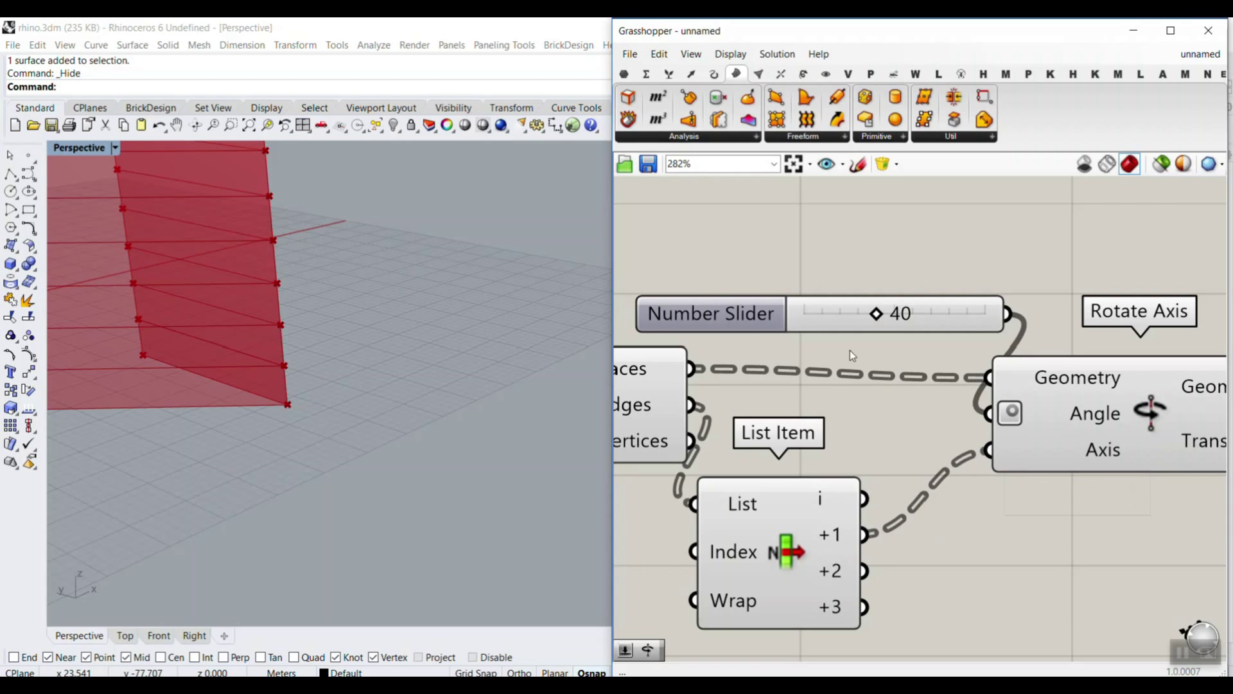
pyautogui.moveTo(879, 313); pyautogui.dragTo(826, 313)
pyautogui.moveTo(865, 570); pyautogui.dragTo(989, 452)
pyautogui.moveTo(829, 314)
pyautogui.mouseDown()
pyautogui.moveTo(899, 316)
pyautogui.moveTo(863, 327)
pyautogui.moveTo(819, 316)
pyautogui.moveTo(852, 315)
pyautogui.mouseUp()
pyautogui.moveTo(865, 607); pyautogui.dragTo(989, 451)
pyautogui.moveTo(854, 316)
pyautogui.mouseDown()
pyautogui.moveTo(899, 322)
pyautogui.moveTo(856, 323)
pyautogui.mouseUp()
pyautogui.moveTo(865, 534); pyautogui.dragTo(989, 452)
# - Compare the rotated wall panels with the reference façade image in the Perspective viewport
pyautogui.moveTo(295, 407); pyautogui.dragTo(334, 400, button='right')
pyautogui.scroll(-10, 361, 381)
pyautogui.click(250, 127)
pyautogui.scroll(-8, 329, 352)
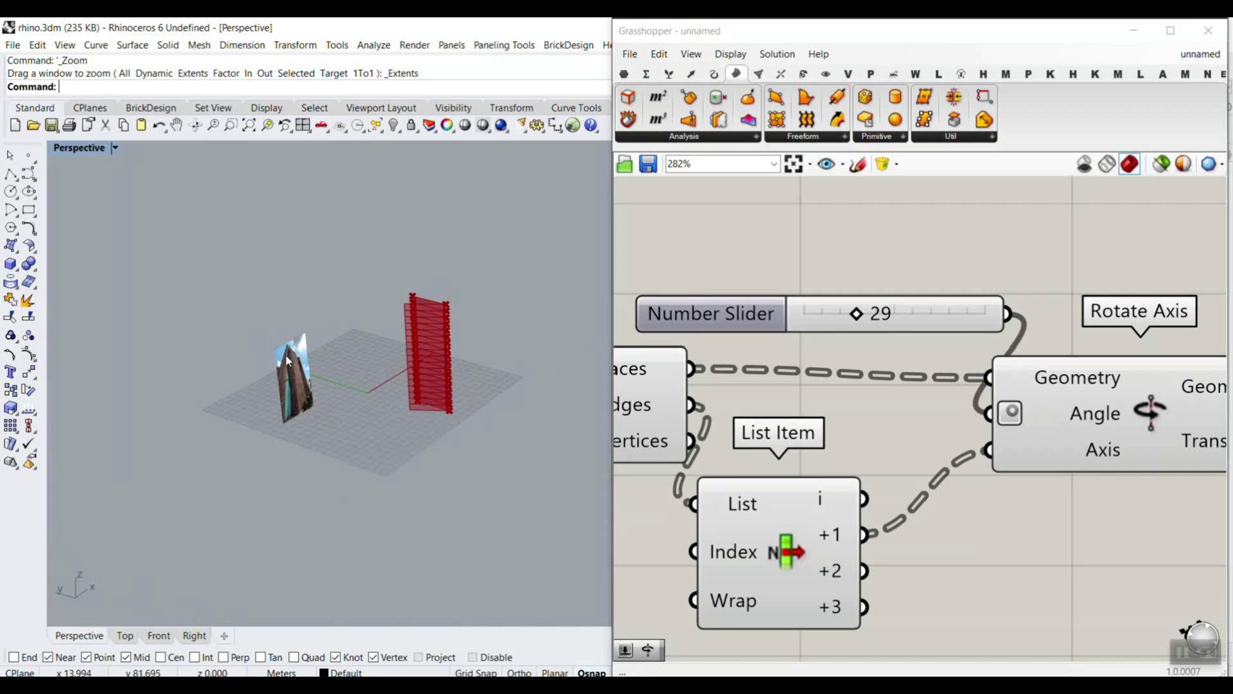
pyautogui.scroll(8, 460, 352)
pyautogui.moveTo(460, 352); pyautogui.dragTo(445, 332, button='right')
pyautogui.scroll(-5, 835, 450)
pyautogui.scroll(5, 845, 487)
pyautogui.moveTo(816, 406); pyautogui.dragTo(848, 406)
pyautogui.scroll(-5, 936, 350)
pyautogui.scroll(5, 876, 305)
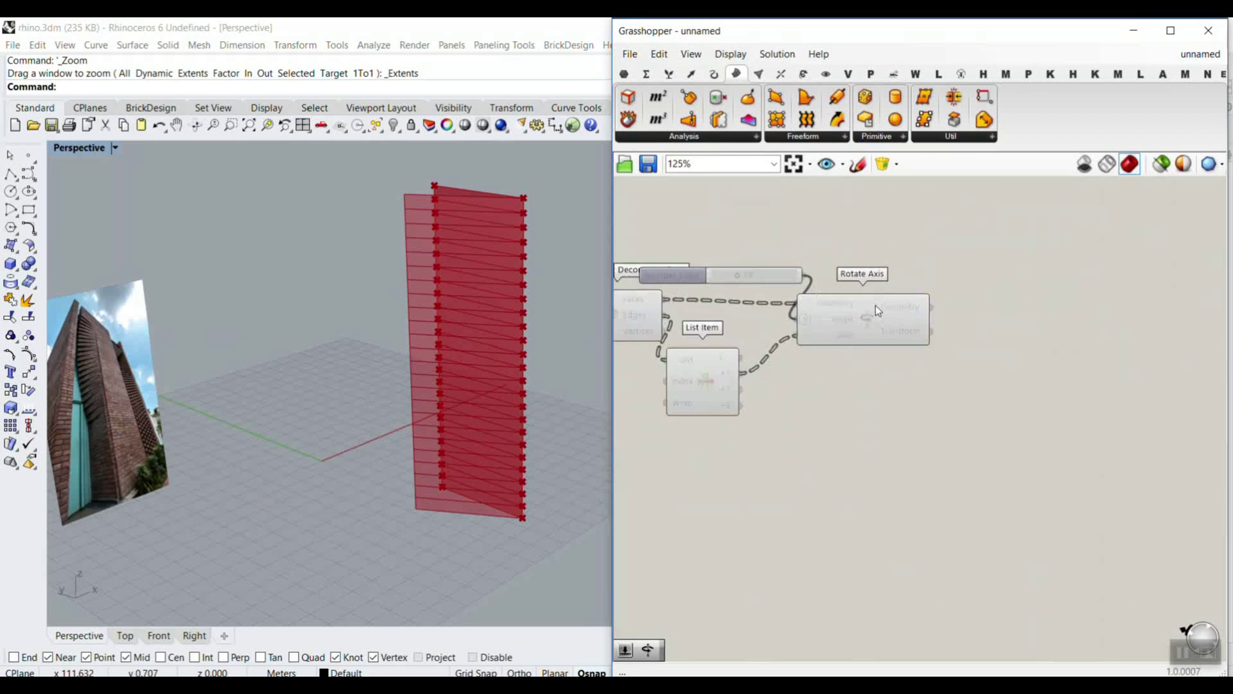
# - Delete the number slider connected to Rotate Axis's Angle input
pyautogui.click(884, 318)
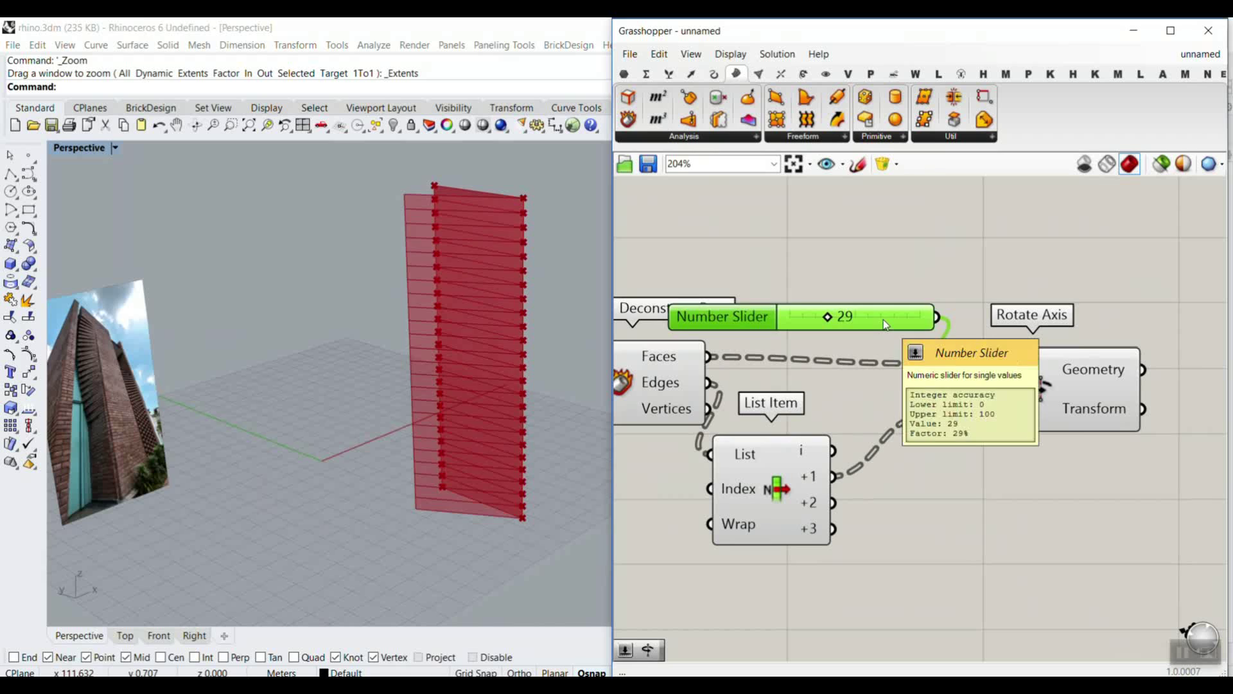
pyautogui.press('Delete')
pyautogui.scroll(2, 458, 496)
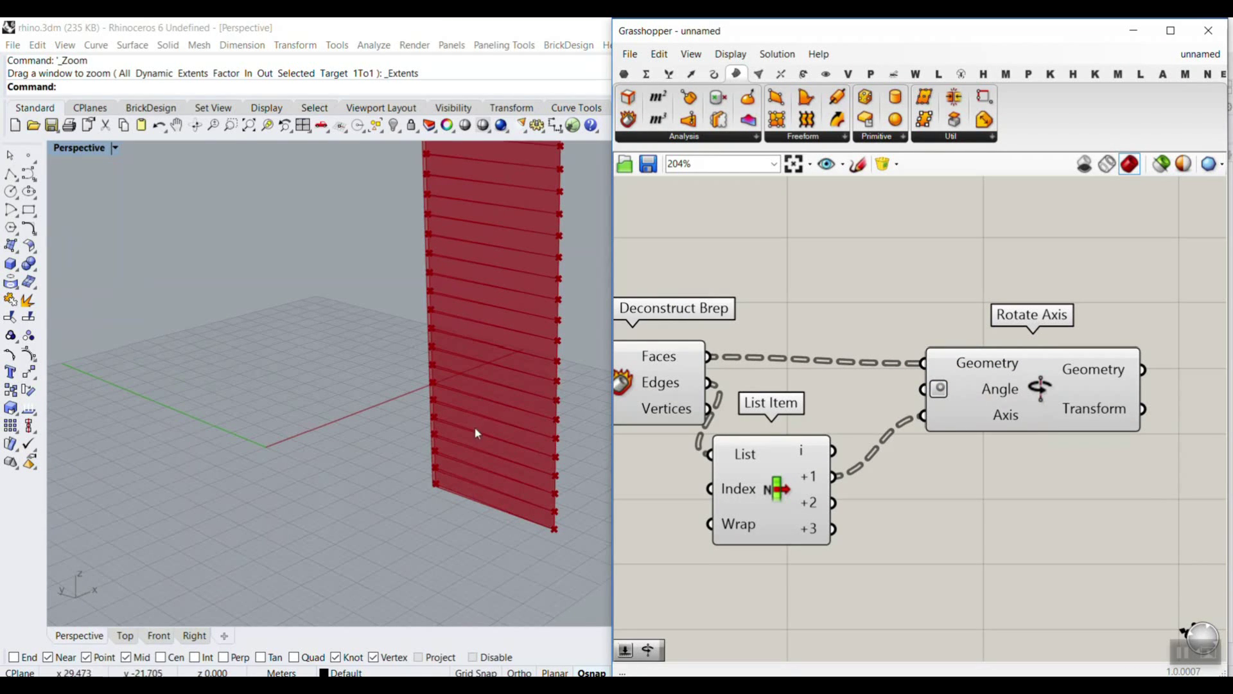
pyautogui.scroll(-3, 483, 477)
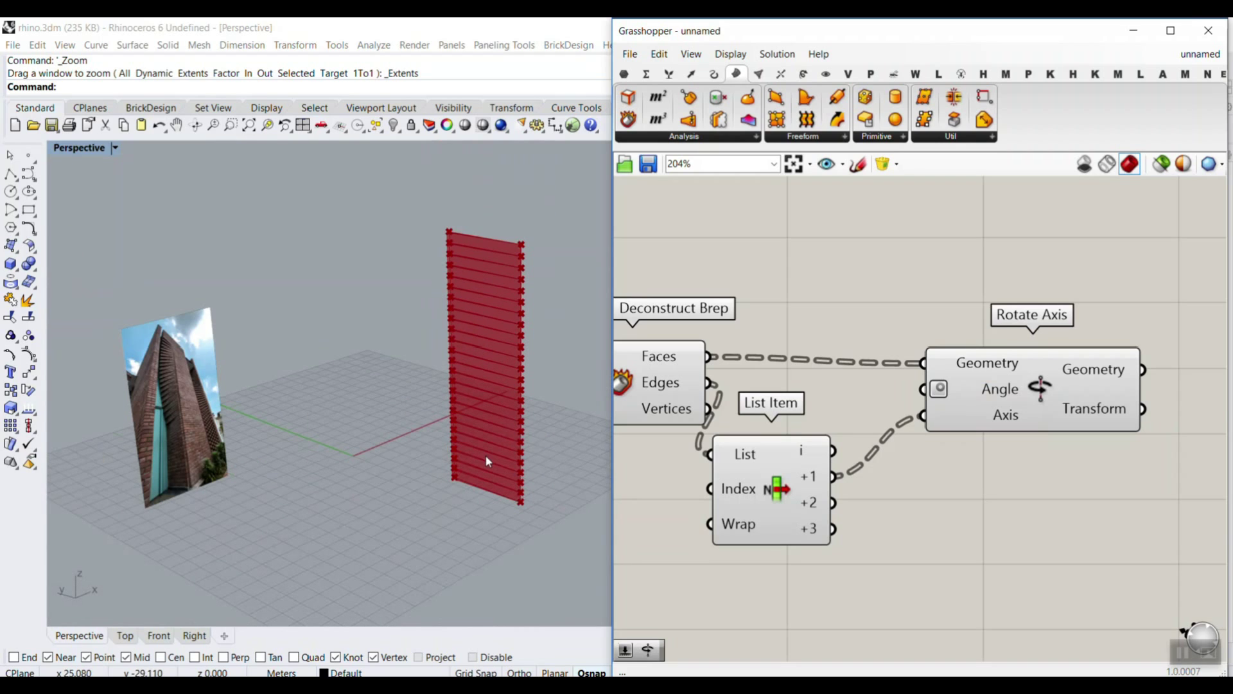
pyautogui.moveTo(528, 450)
pyautogui.mouseDown()
pyautogui.moveTo(526, 501)
pyautogui.moveTo(537, 491)
pyautogui.mouseUp()
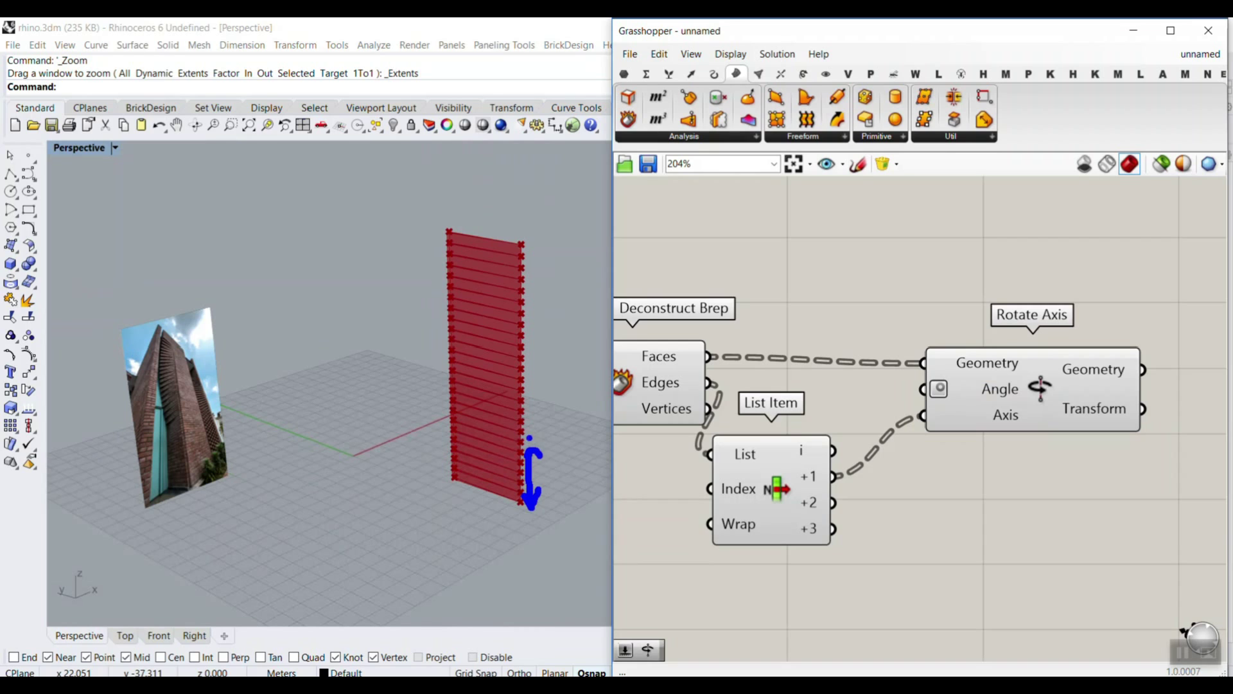
pyautogui.moveTo(527, 440)
pyautogui.mouseDown()
pyautogui.moveTo(486, 399)
pyautogui.moveTo(454, 268)
pyautogui.moveTo(474, 303)
pyautogui.mouseUp()
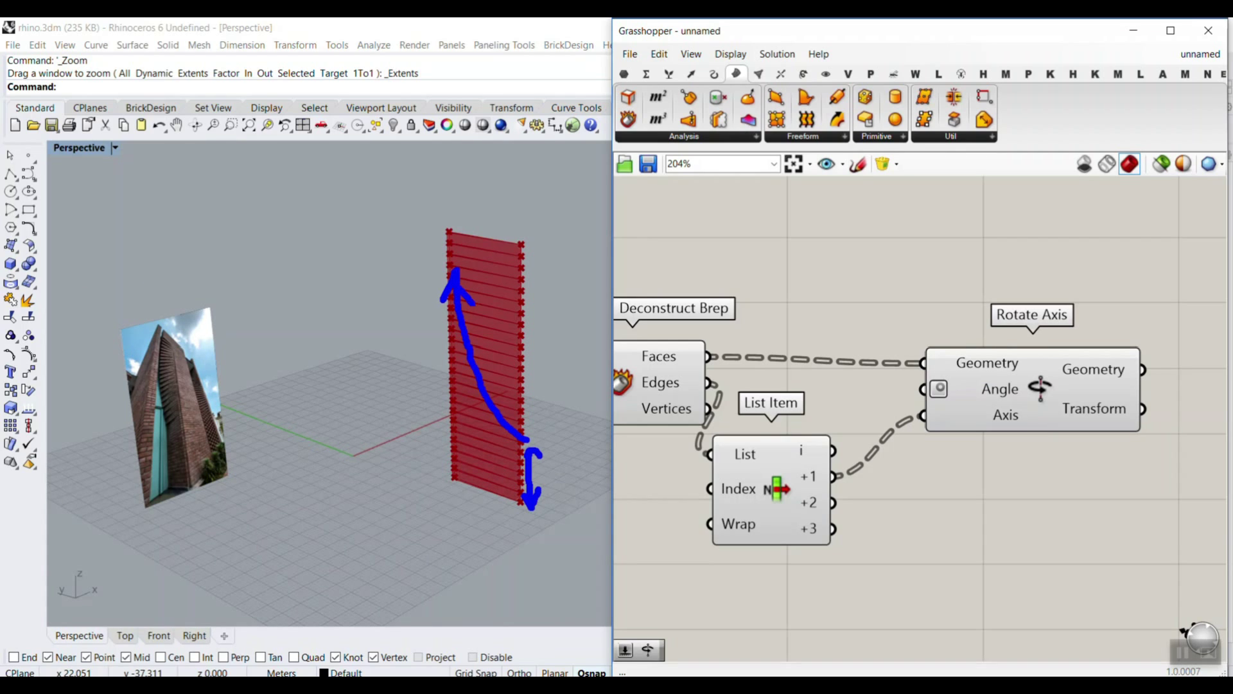
pyautogui.moveTo(443, 264)
pyautogui.mouseDown()
pyautogui.moveTo(527, 280)
pyautogui.moveTo(542, 261)
pyautogui.mouseUp()
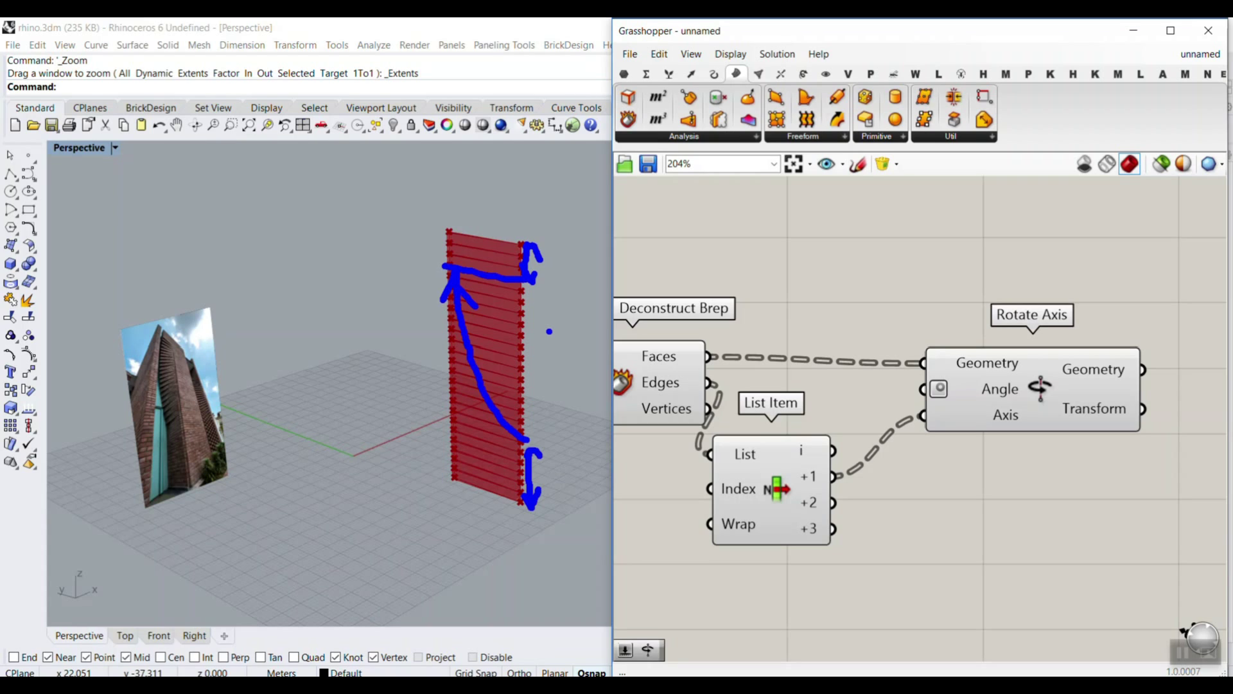
pyautogui.moveTo(554, 474); pyautogui.dragTo(563, 489)
pyautogui.moveTo(568, 258); pyautogui.dragTo(568, 273)
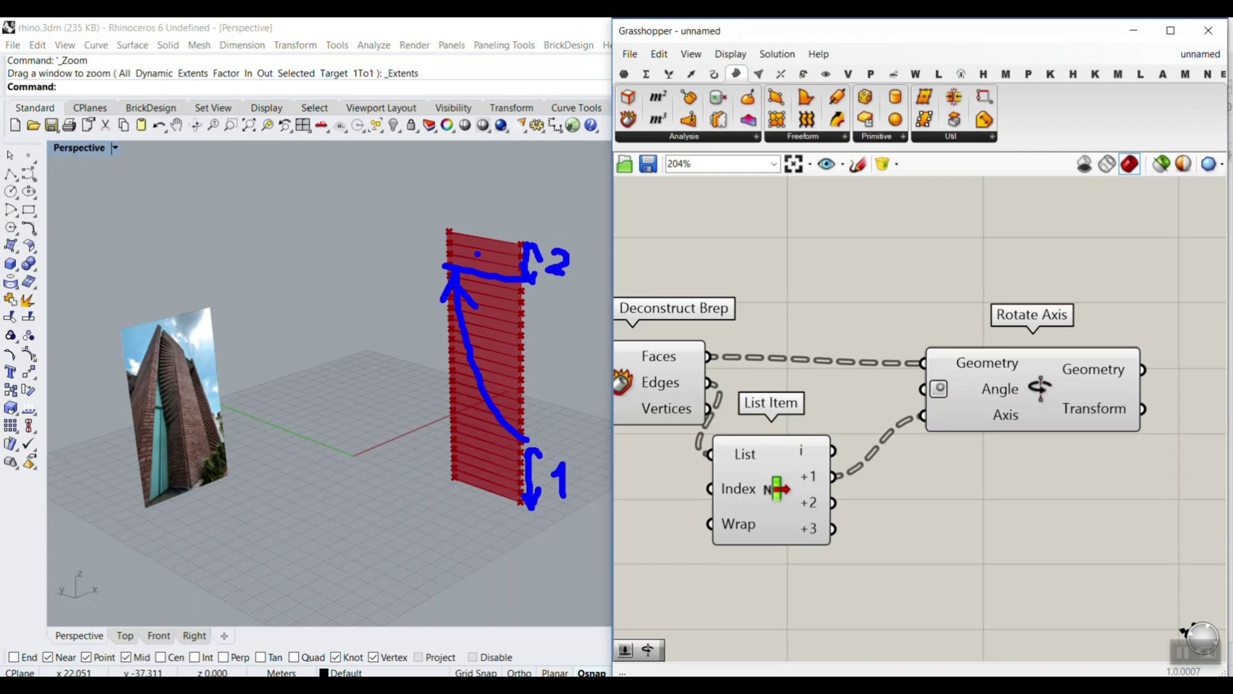
pyautogui.press('Escape')
# - Place a number slider ranging from 0 to 6 below Divide Domain² and rename it start
pyautogui.scroll(-6, 791, 437)
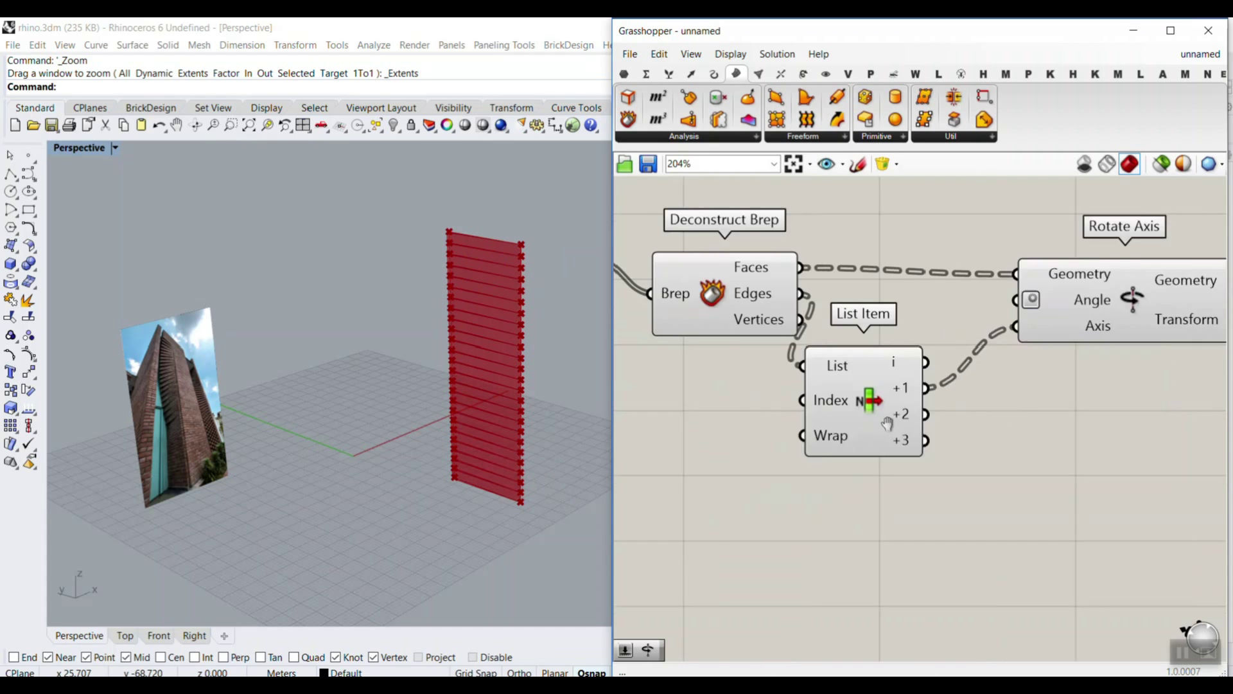
pyautogui.scroll(8, 900, 399)
pyautogui.moveTo(905, 405); pyautogui.dragTo(745, 397, button='right')
pyautogui.scroll(-2, 745, 398)
pyautogui.doubleClick(766, 425)
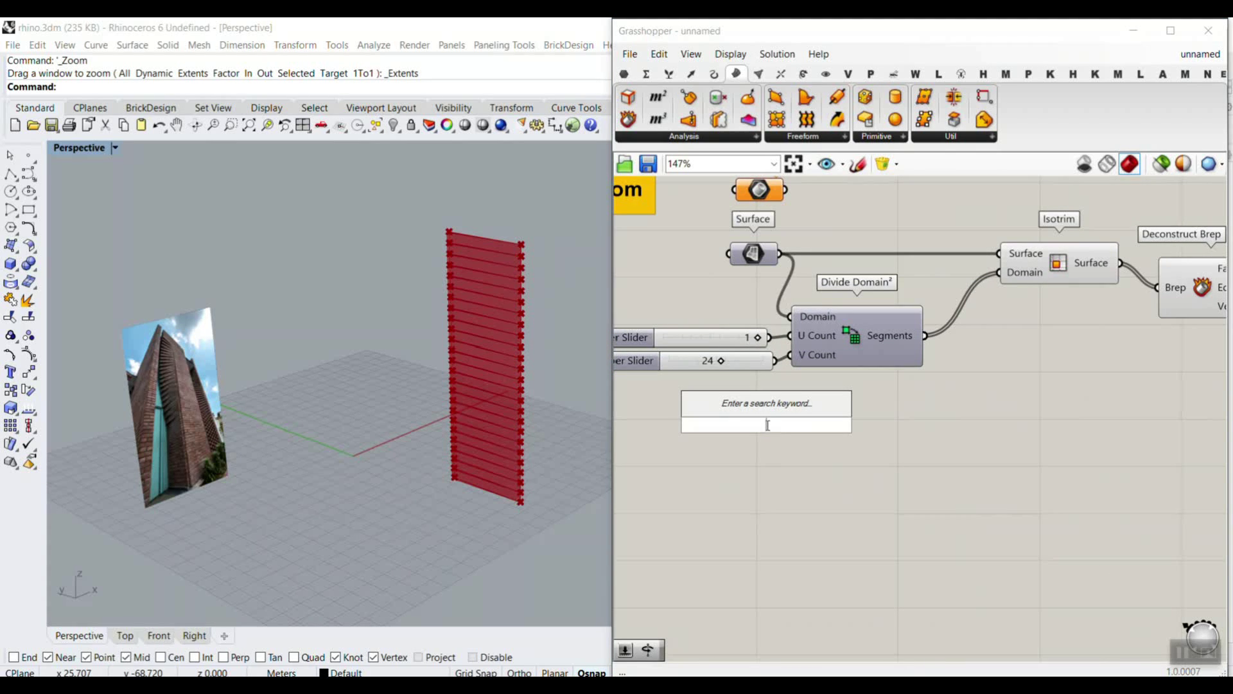
pyautogui.write('0.6')
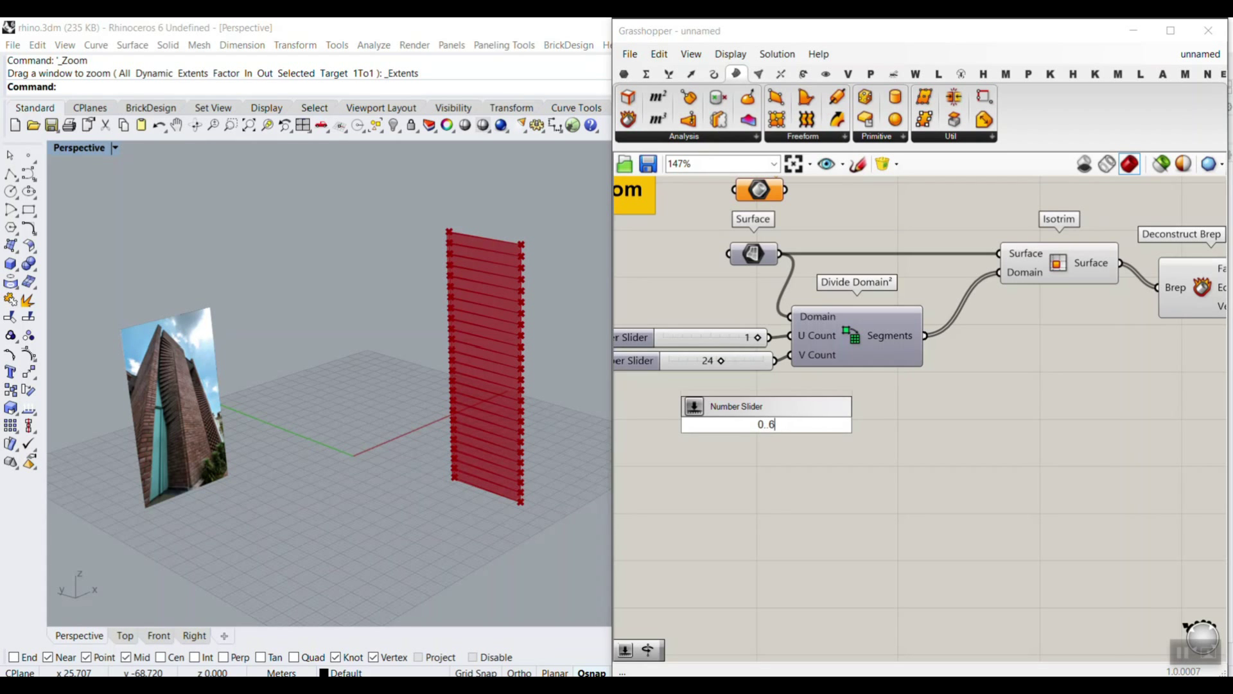
pyautogui.press('Return')
pyautogui.scroll(2, 784, 437)
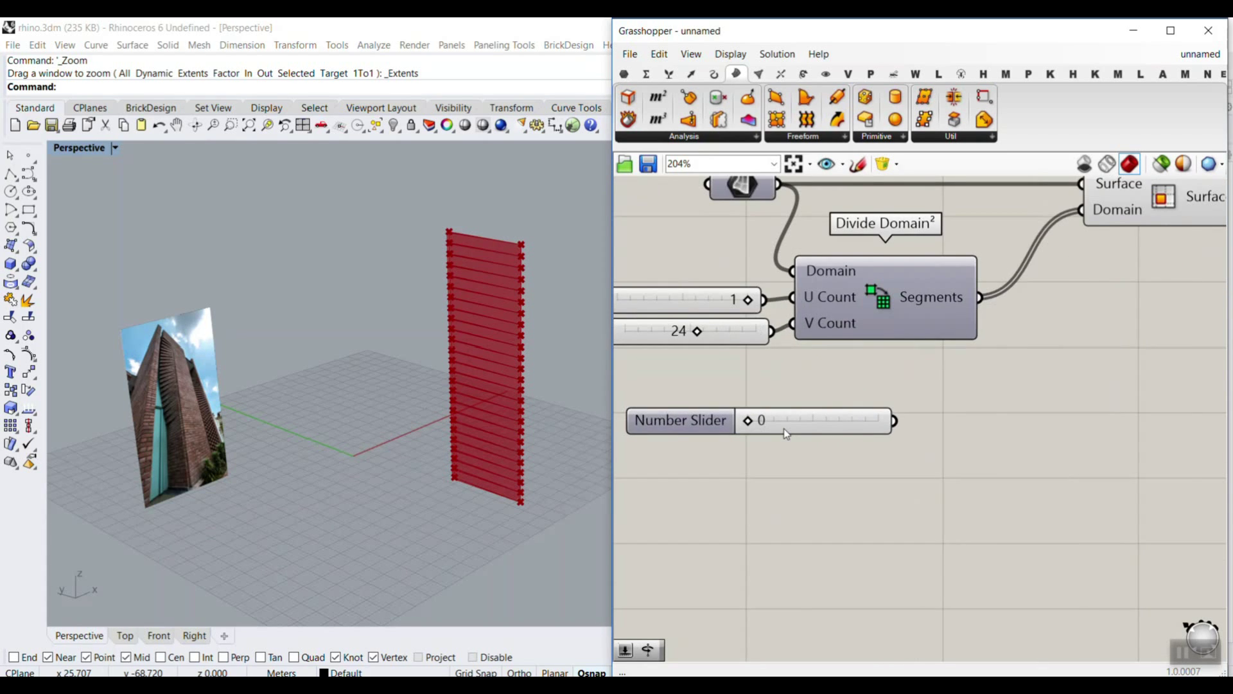
pyautogui.moveTo(723, 420); pyautogui.dragTo(785, 419, button='right')
pyautogui.rightClick(754, 414)
pyautogui.write('start')
pyautogui.press('Return')
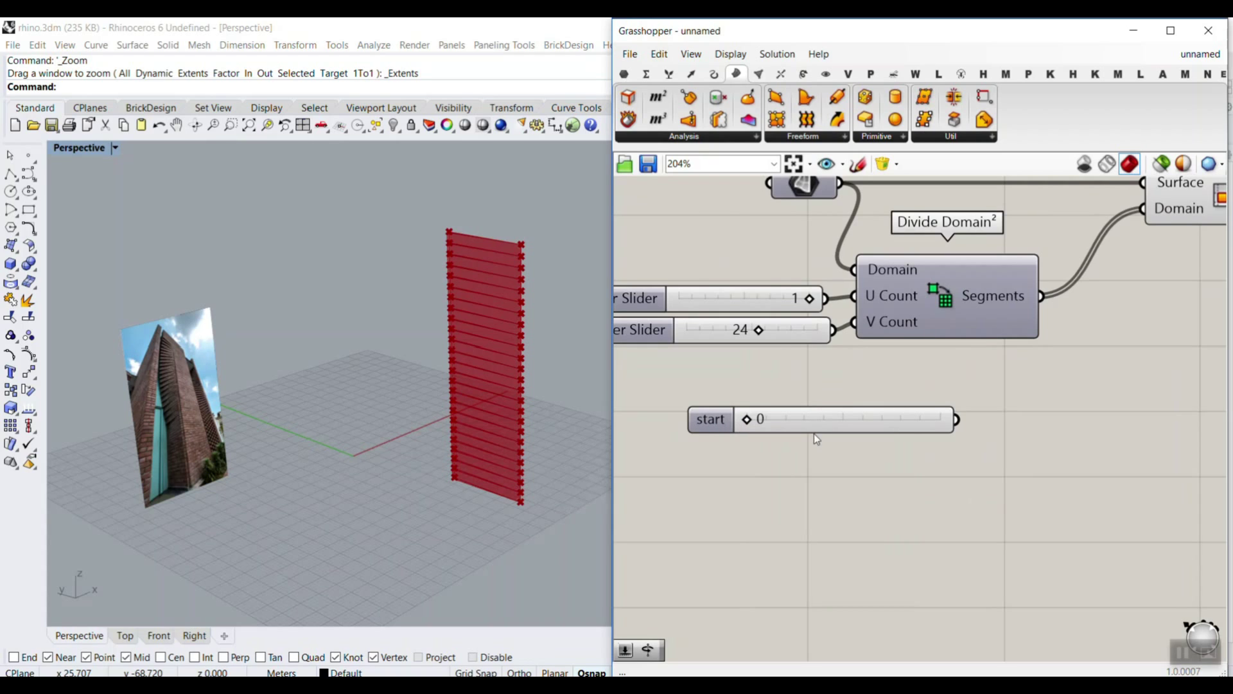
# - Place a number slider ranging from 0 to 10, rename it end, and align it below the start slider
pyautogui.doubleClick(741, 479)
pyautogui.write('0..10')
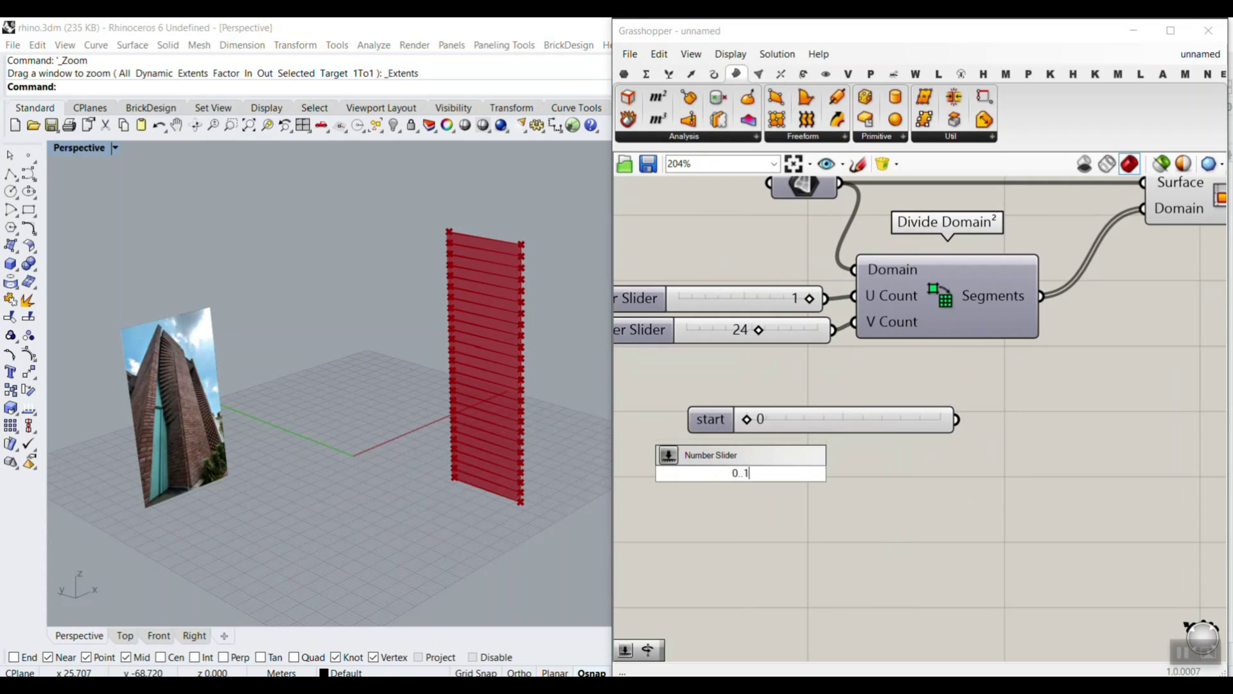
pyautogui.press('Return')
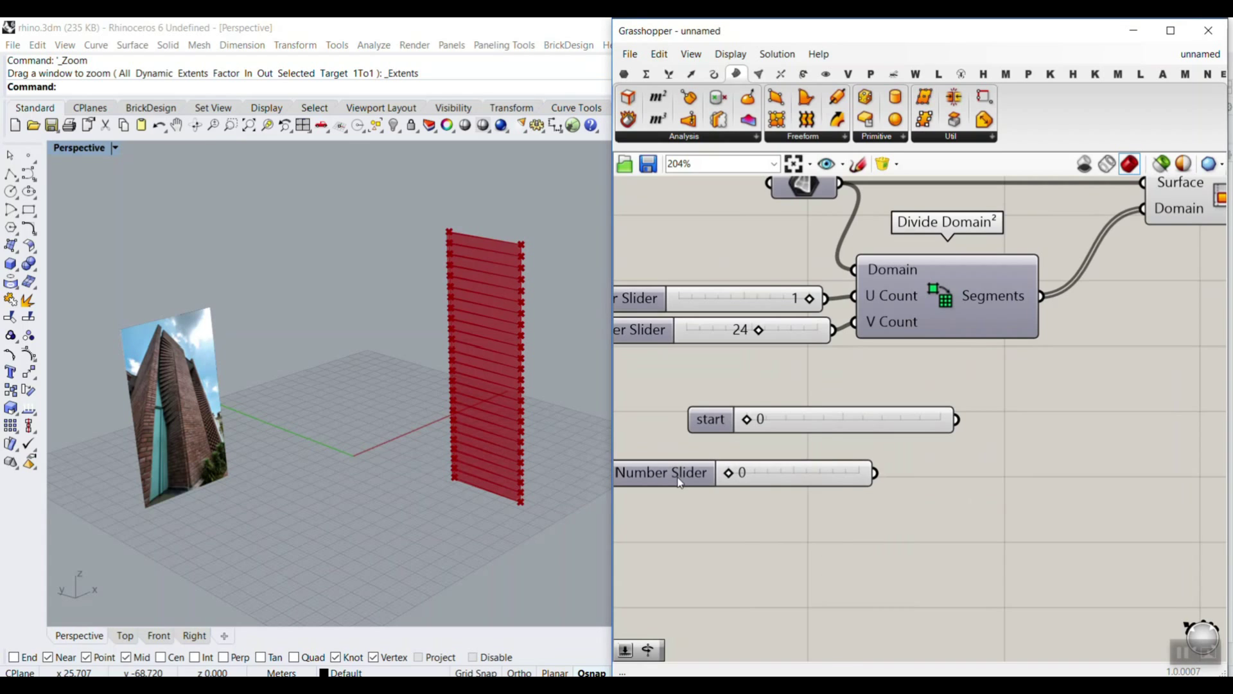
pyautogui.rightClick(680, 481)
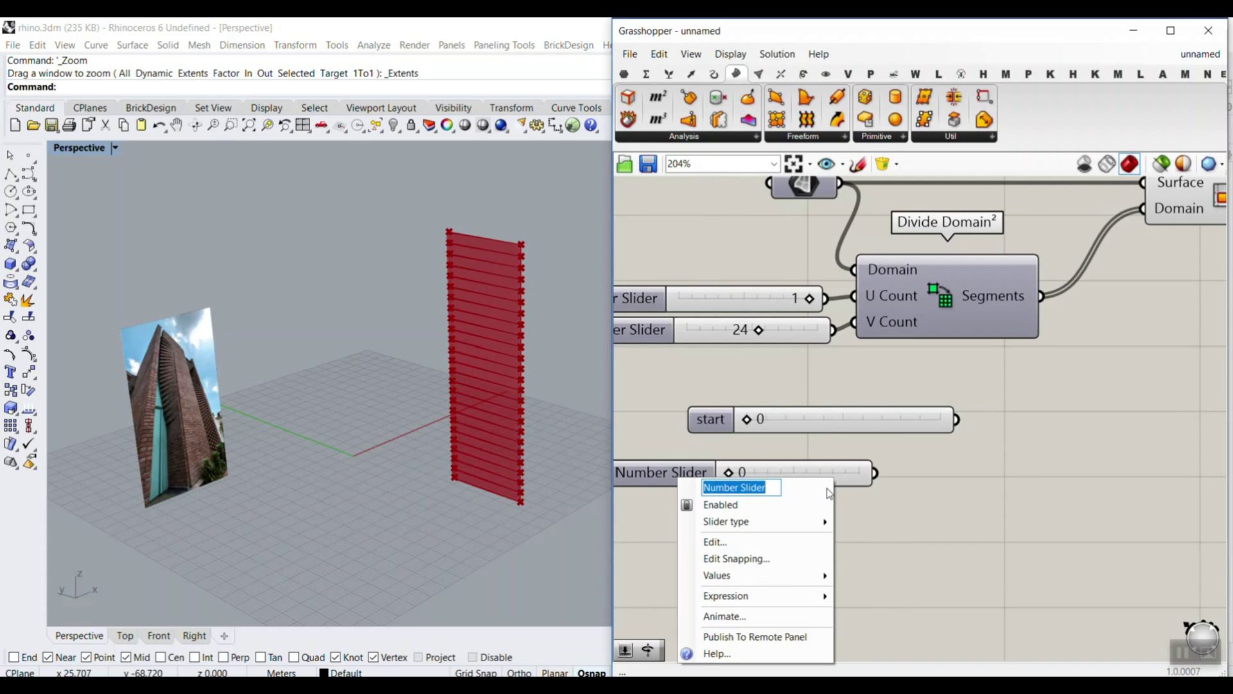
pyautogui.write('end')
pyautogui.moveTo(843, 472); pyautogui.dragTo(789, 441)
pyautogui.scroll(-4, 929, 466)
pyautogui.click(790, 445)
pyautogui.scroll(3, 736, 421)
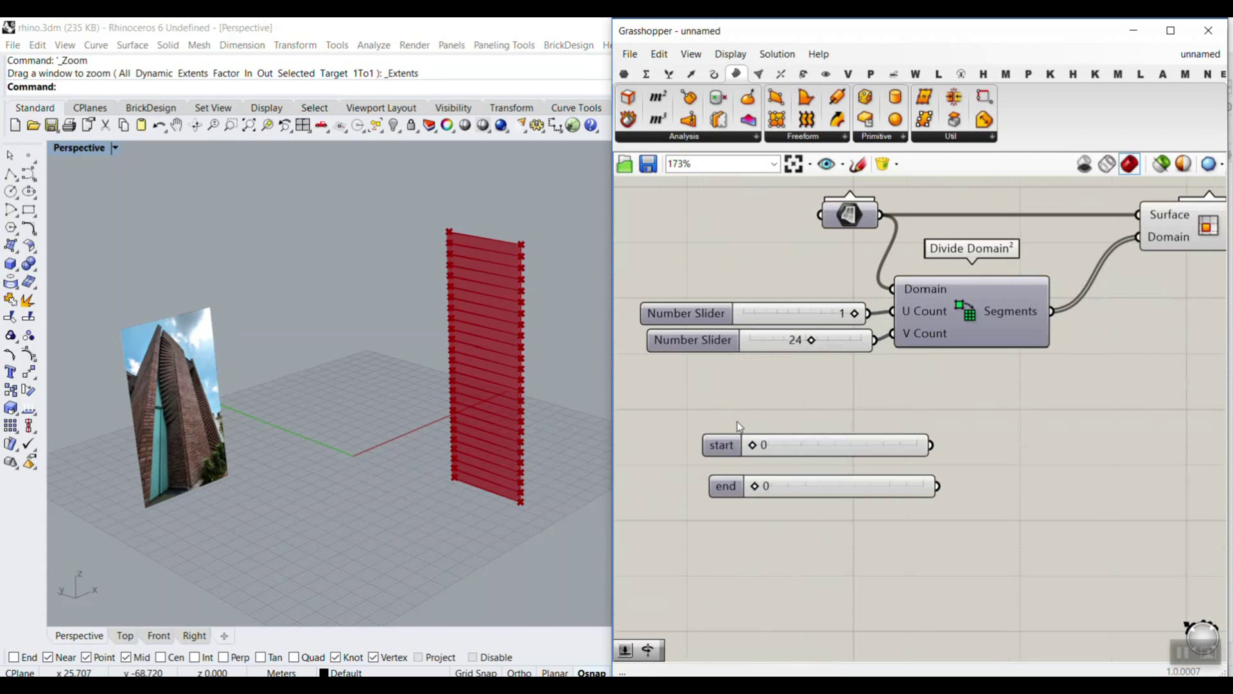
pyautogui.scroll(4, 515, 478)
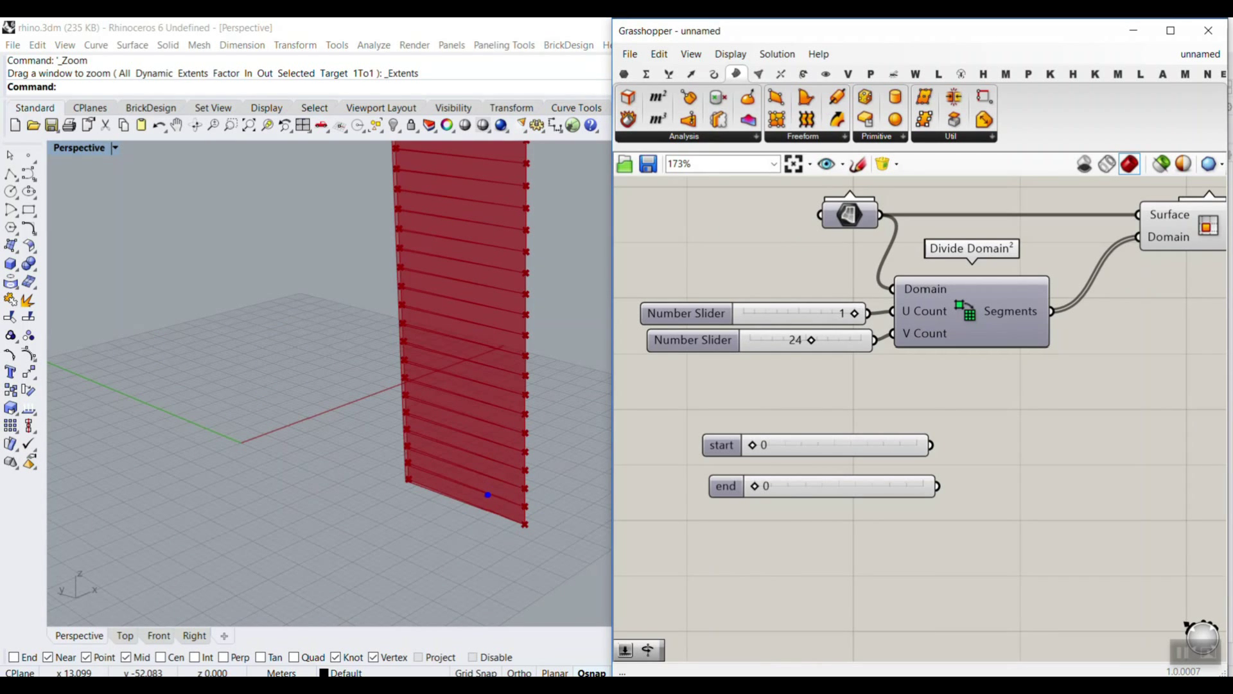
pyautogui.write('t0')
pyautogui.press('Escape')
pyautogui.moveTo(766, 446); pyautogui.dragTo(762, 457)
pyautogui.moveTo(397, 429); pyautogui.dragTo(399, 478)
pyautogui.write('t0')
pyautogui.press('Return')
pyautogui.write('0')
pyautogui.press('Return')
pyautogui.write('0')
pyautogui.press('Return')
pyautogui.write('.....')
pyautogui.press('Return')
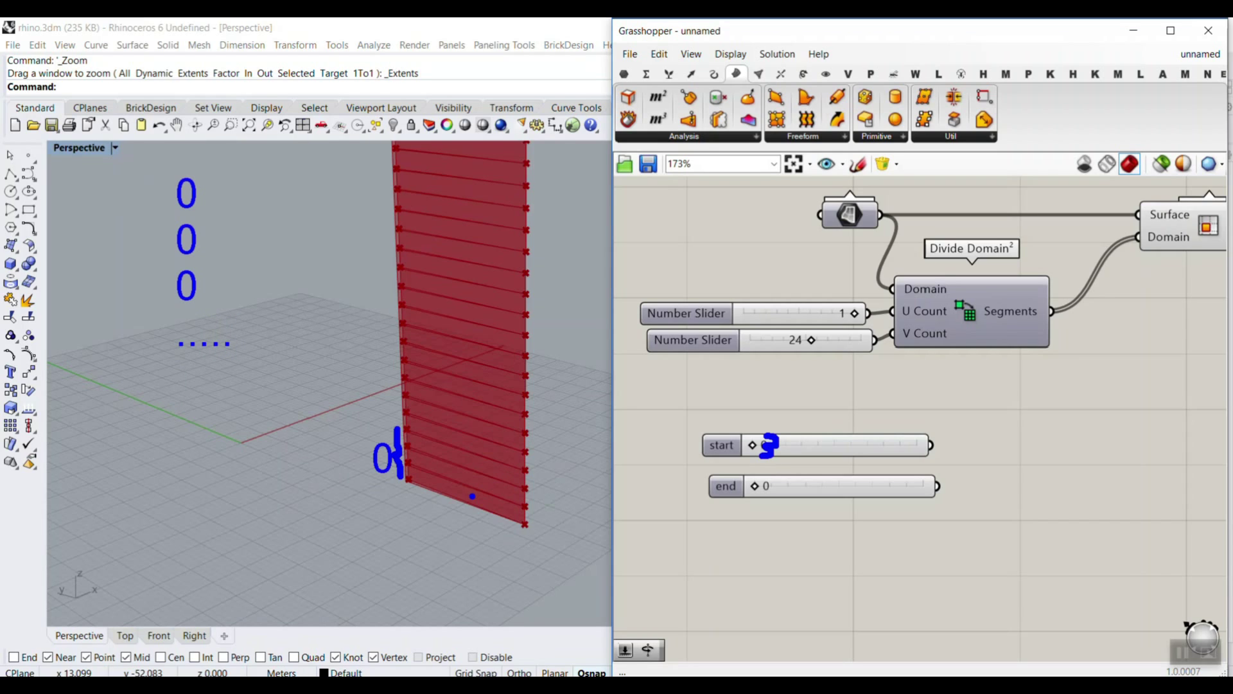
pyautogui.write('range')
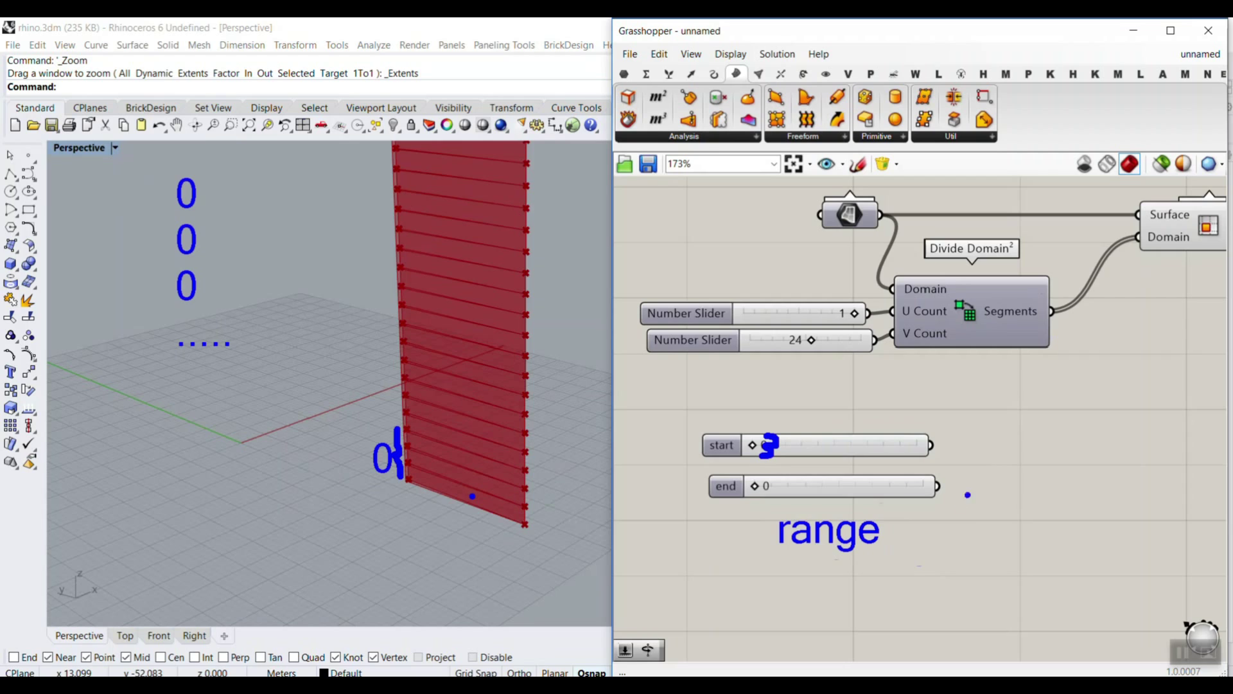
pyautogui.moveTo(742, 522)
pyautogui.mouseDown()
pyautogui.moveTo(931, 497)
pyautogui.moveTo(703, 514)
pyautogui.moveTo(745, 504)
pyautogui.mouseUp()
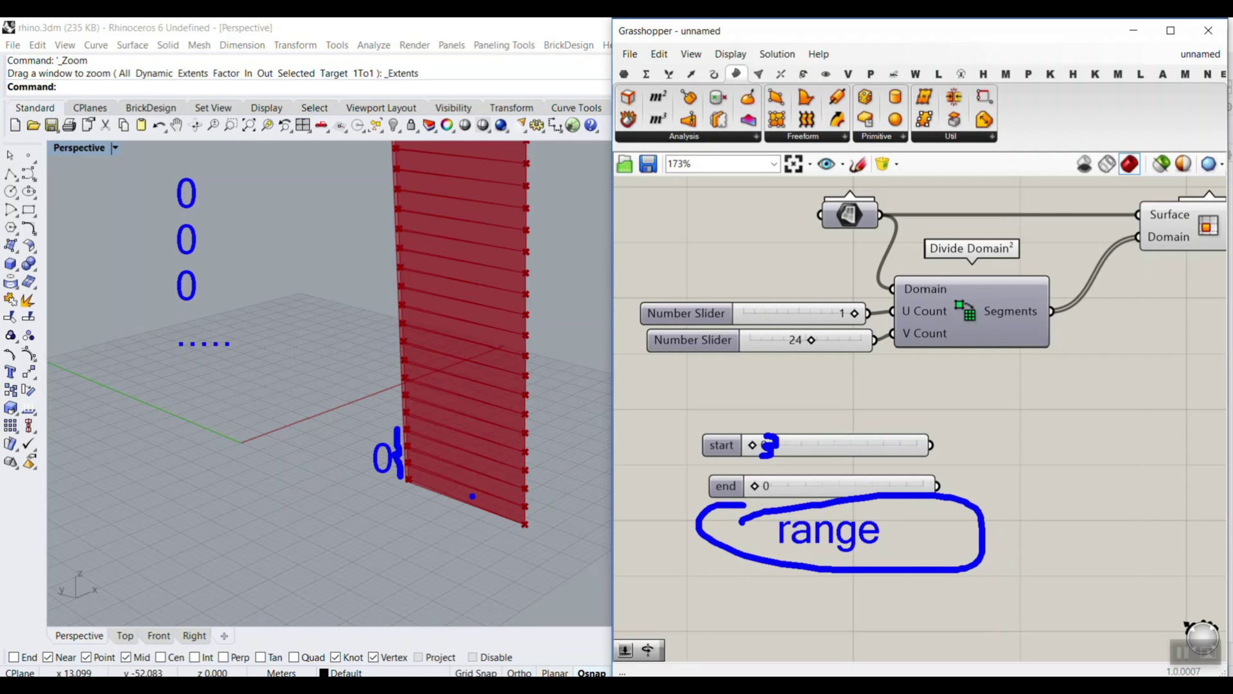
pyautogui.moveTo(1034, 273)
pyautogui.mouseDown()
pyautogui.moveTo(1196, 96)
pyautogui.moveTo(1196, 81)
pyautogui.moveTo(1184, 166)
pyautogui.mouseUp()
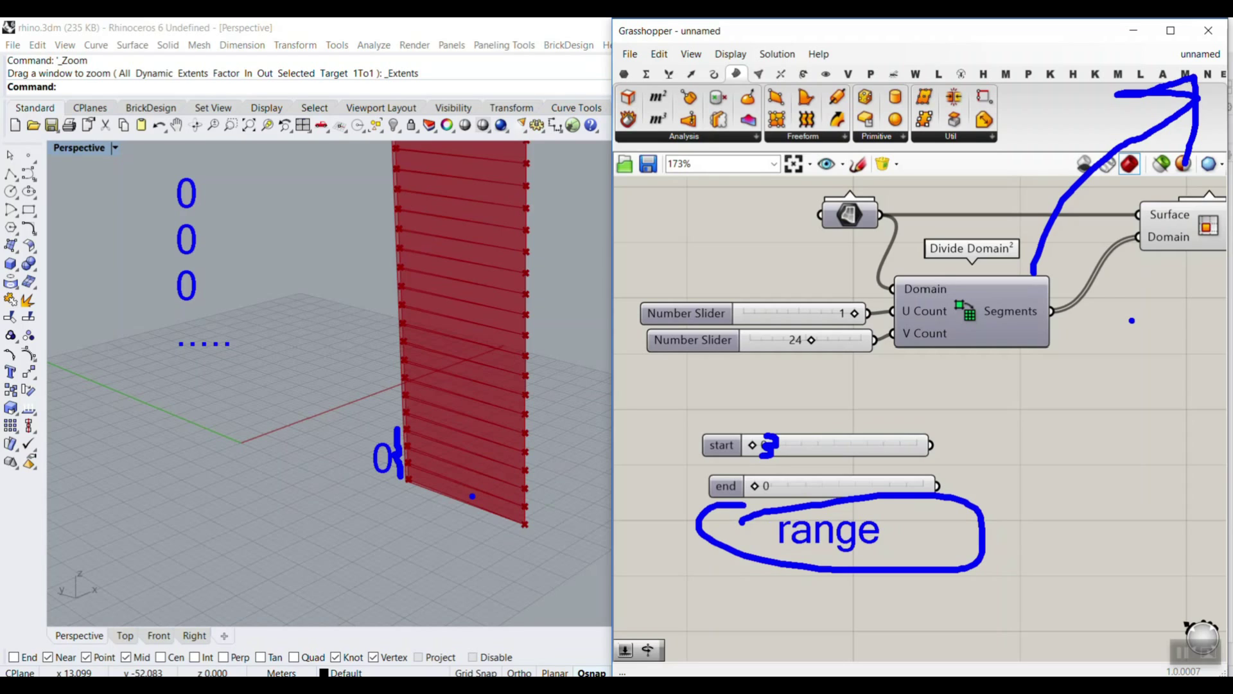
pyautogui.hotkey('ctrl', 'z')
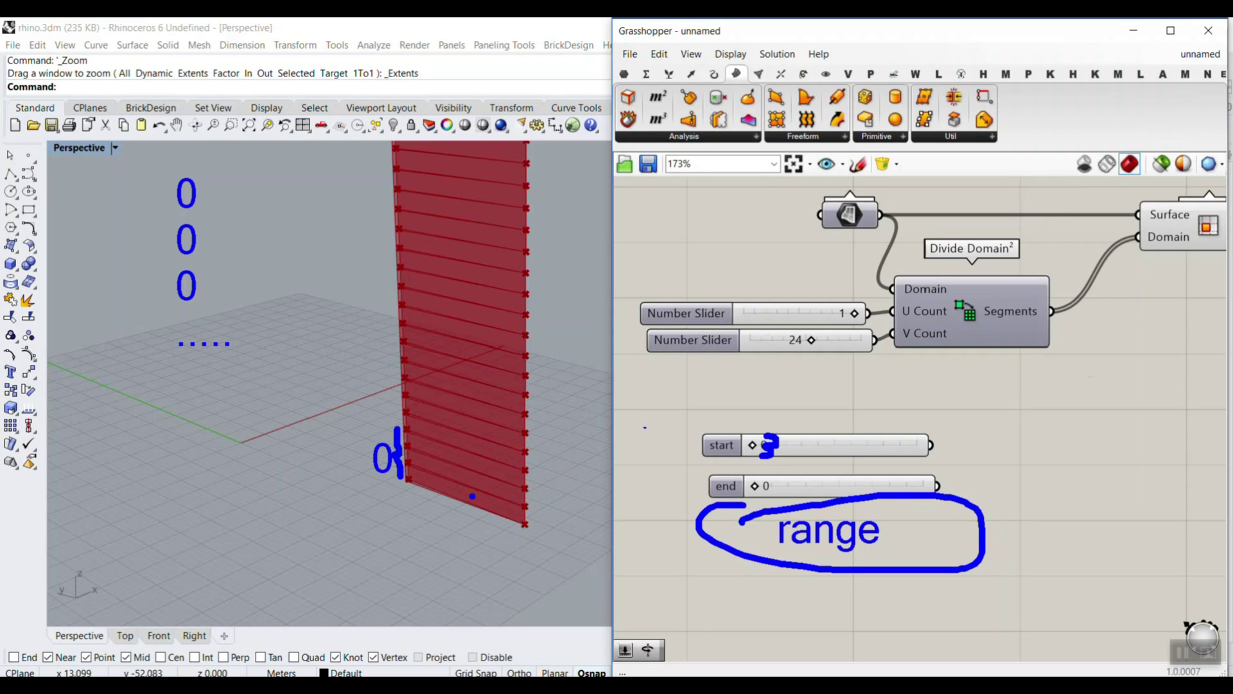
pyautogui.write('t1')
pyautogui.write('0')
pyautogui.press('Return')
pyautogui.write('20')
pyautogui.press('Return')
pyautogui.write('3')
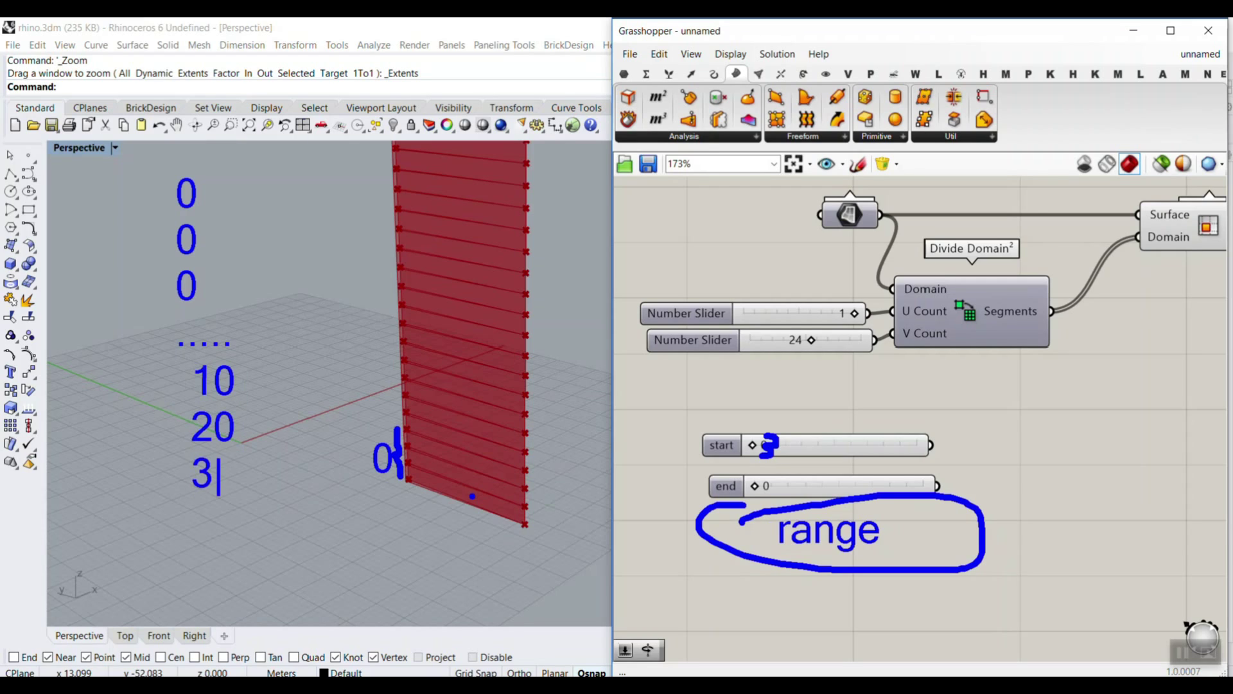
pyautogui.write('0')
pyautogui.press('Return')
pyautogui.write('.')
pyautogui.press('Return')
pyautogui.write('....')
pyautogui.press('Return')
pyautogui.write('0')
pyautogui.press('Return')
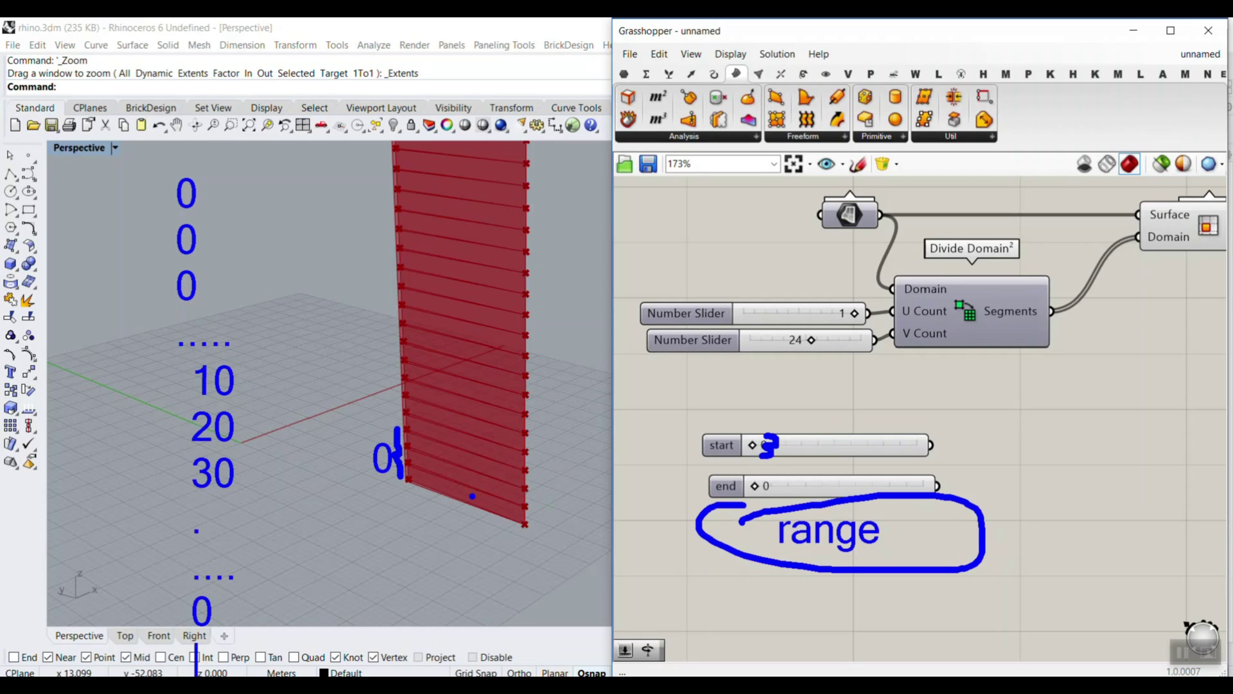
pyautogui.write('0')
pyautogui.press('Escape')
# - Move the end slider lower and add a Range component between the start and end sliders
pyautogui.moveTo(872, 479); pyautogui.dragTo(872, 561)
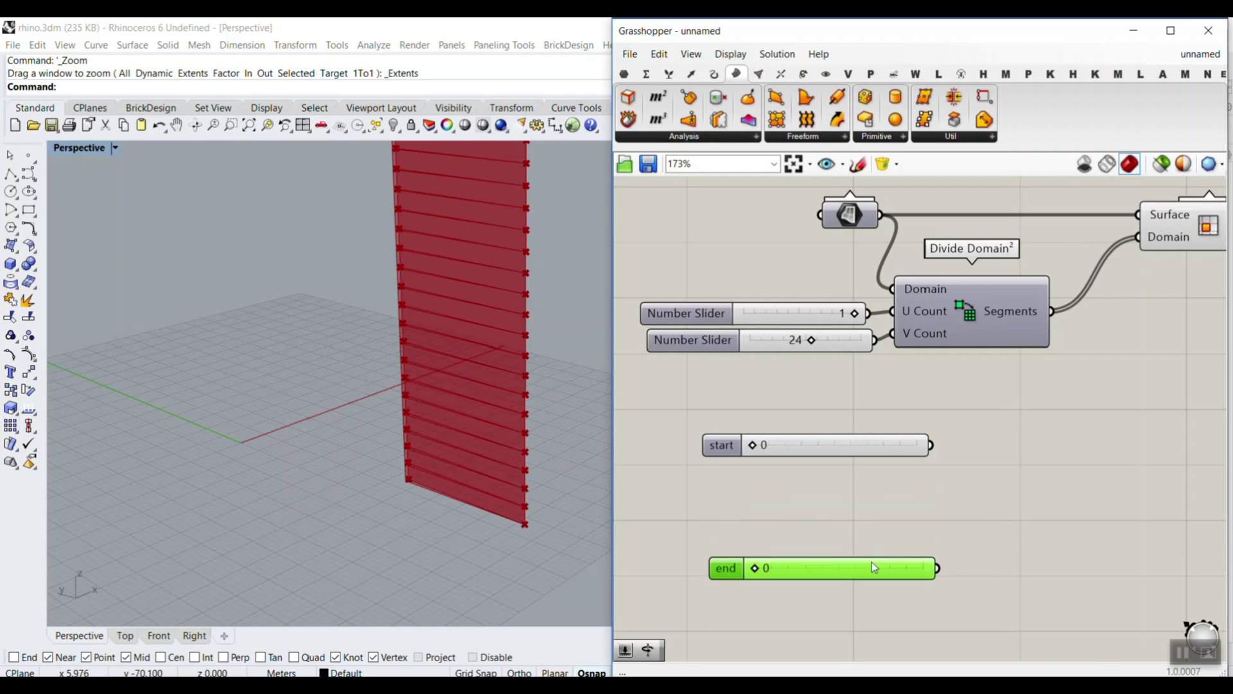
pyautogui.doubleClick(811, 485)
pyautogui.write('rang')
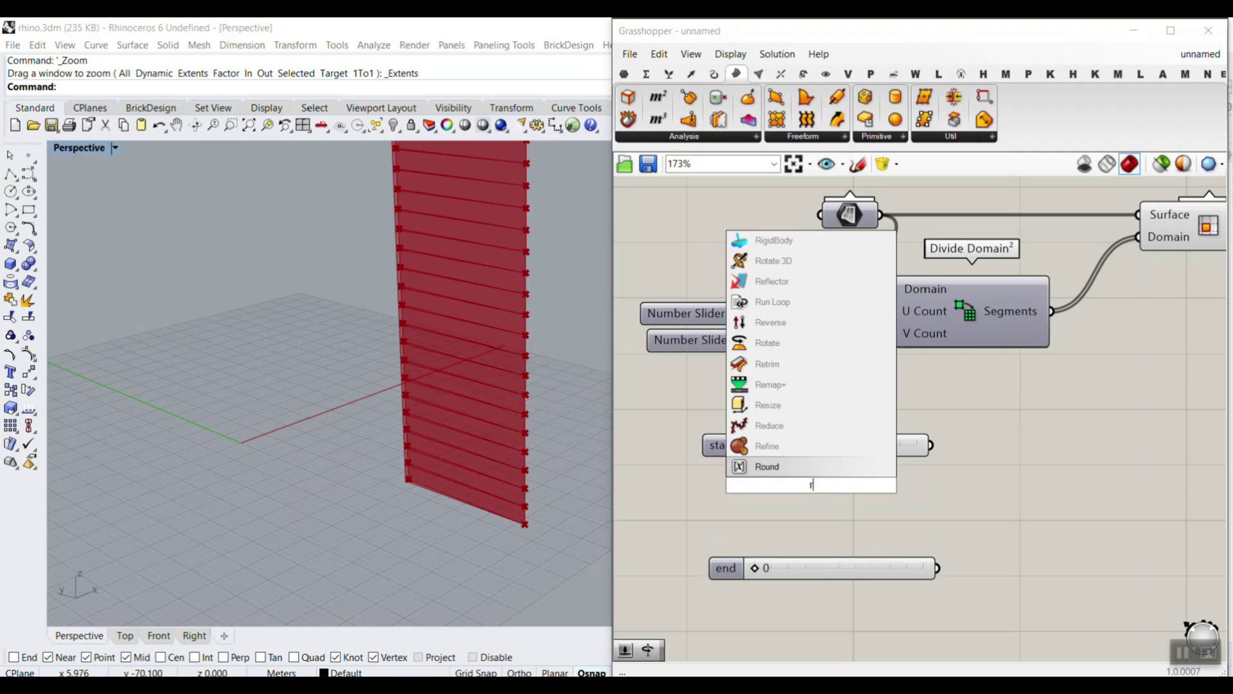
pyautogui.click(878, 466)
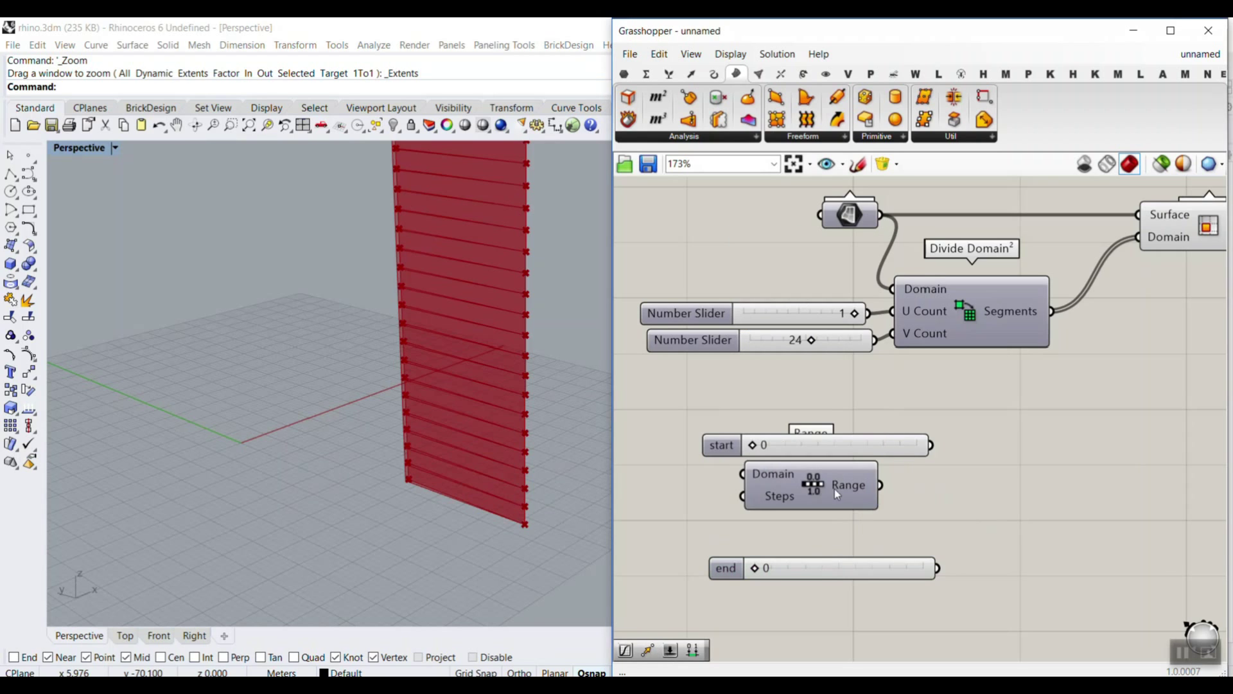
pyautogui.moveTo(834, 491); pyautogui.dragTo(867, 527)
pyautogui.moveTo(912, 554); pyautogui.dragTo(1016, 488, button='right')
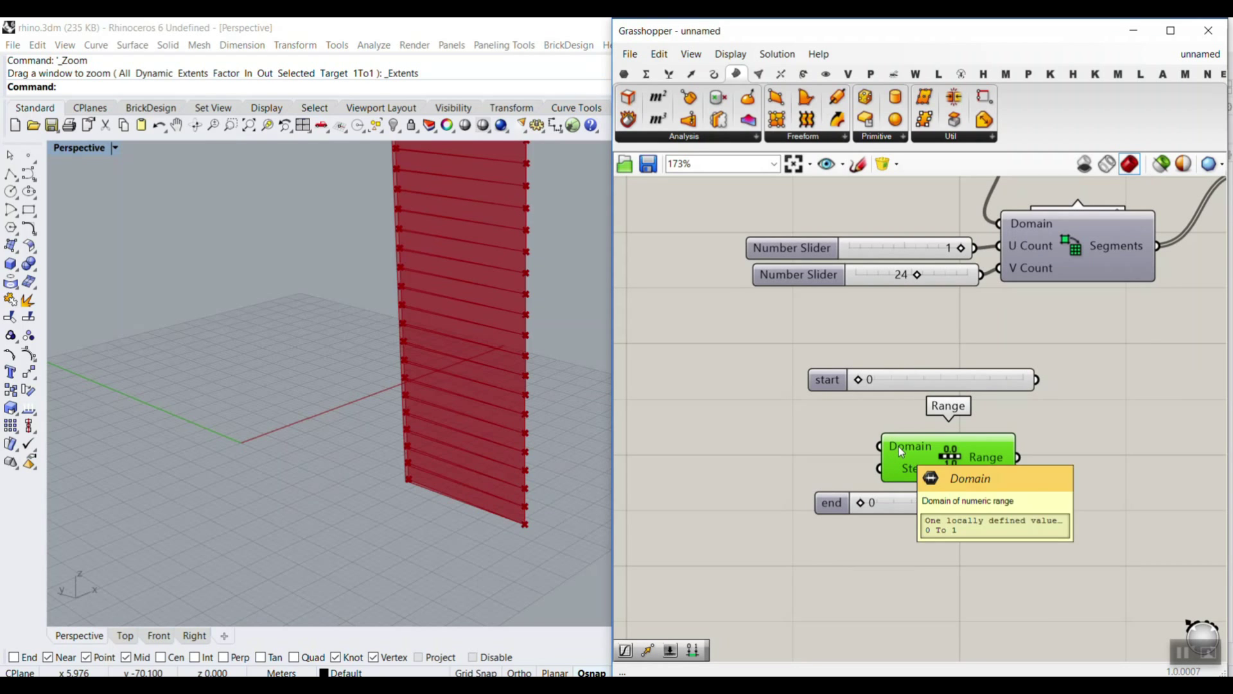
pyautogui.moveTo(384, 421); pyautogui.dragTo(361, 448, button='right')
pyautogui.scroll(-4, 361, 448)
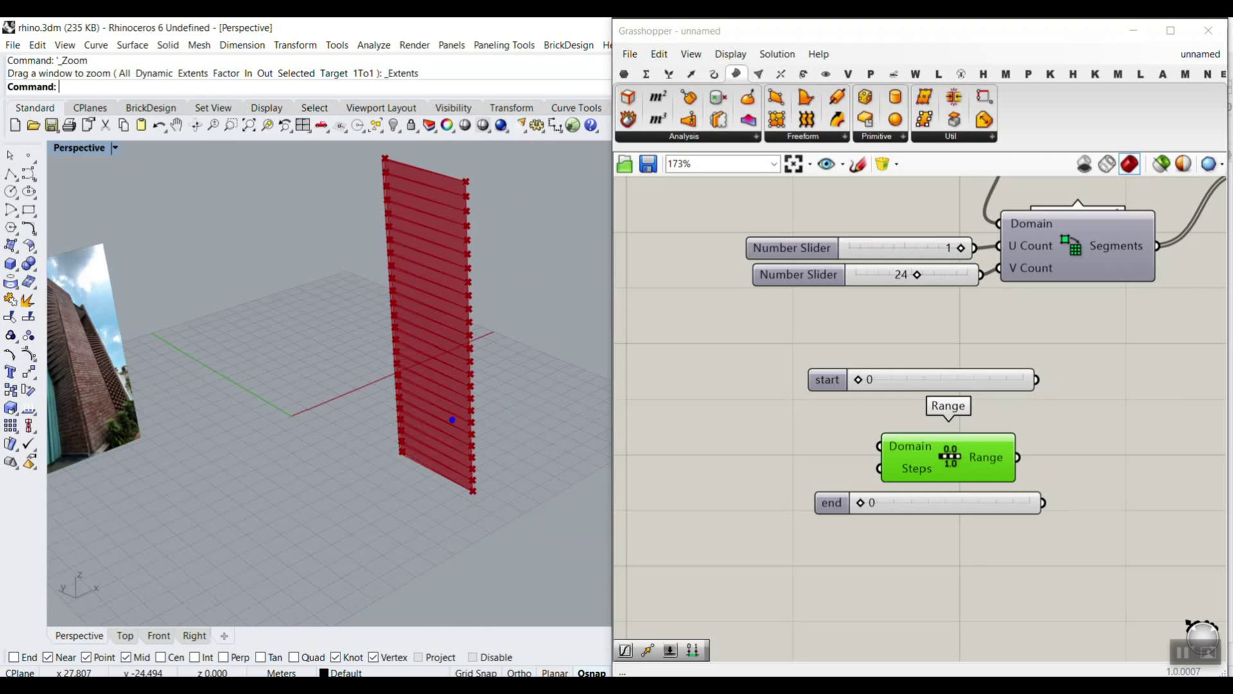
pyautogui.moveTo(457, 388); pyautogui.dragTo(461, 411)
pyautogui.click(463, 425)
pyautogui.moveTo(355, 200); pyautogui.dragTo(364, 217)
pyautogui.moveTo(449, 444)
pyautogui.mouseDown()
pyautogui.moveTo(358, 231)
pyautogui.moveTo(373, 263)
pyautogui.mouseUp()
pyautogui.press('Escape')
# - Place a Construct Domain component beside Range and connect its output to Range's Domain input
pyautogui.click(647, 74)
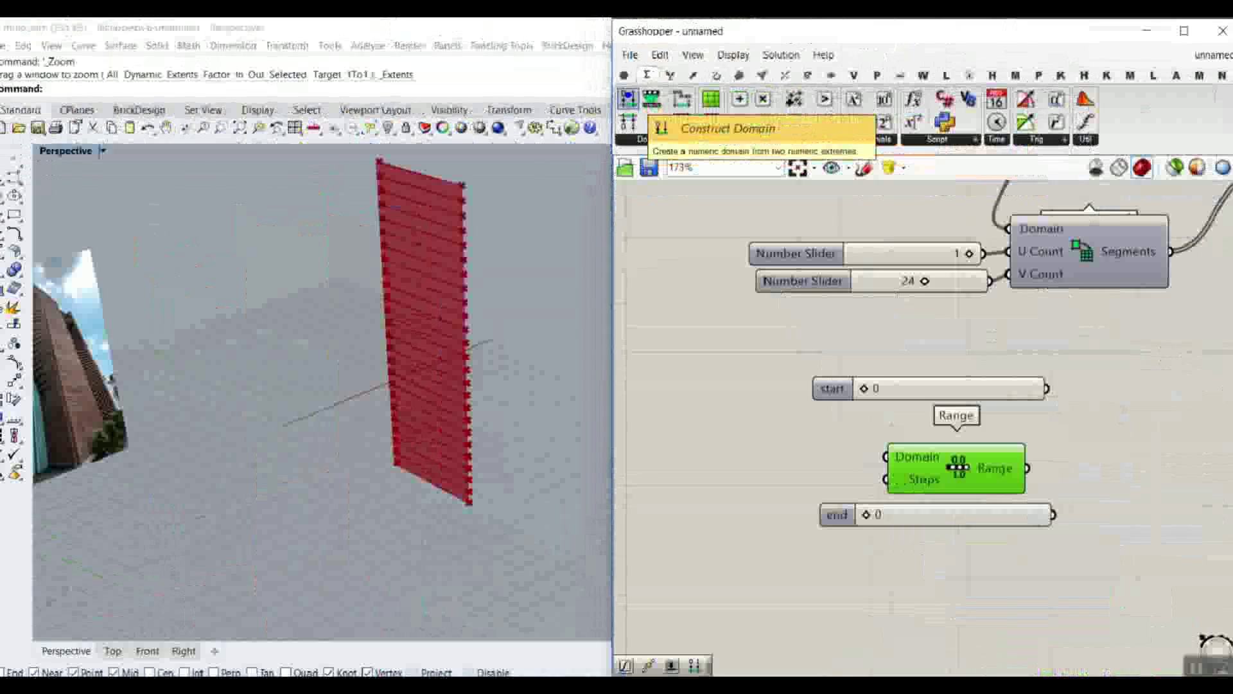
pyautogui.click(627, 97)
pyautogui.moveTo(778, 442); pyautogui.dragTo(777, 438)
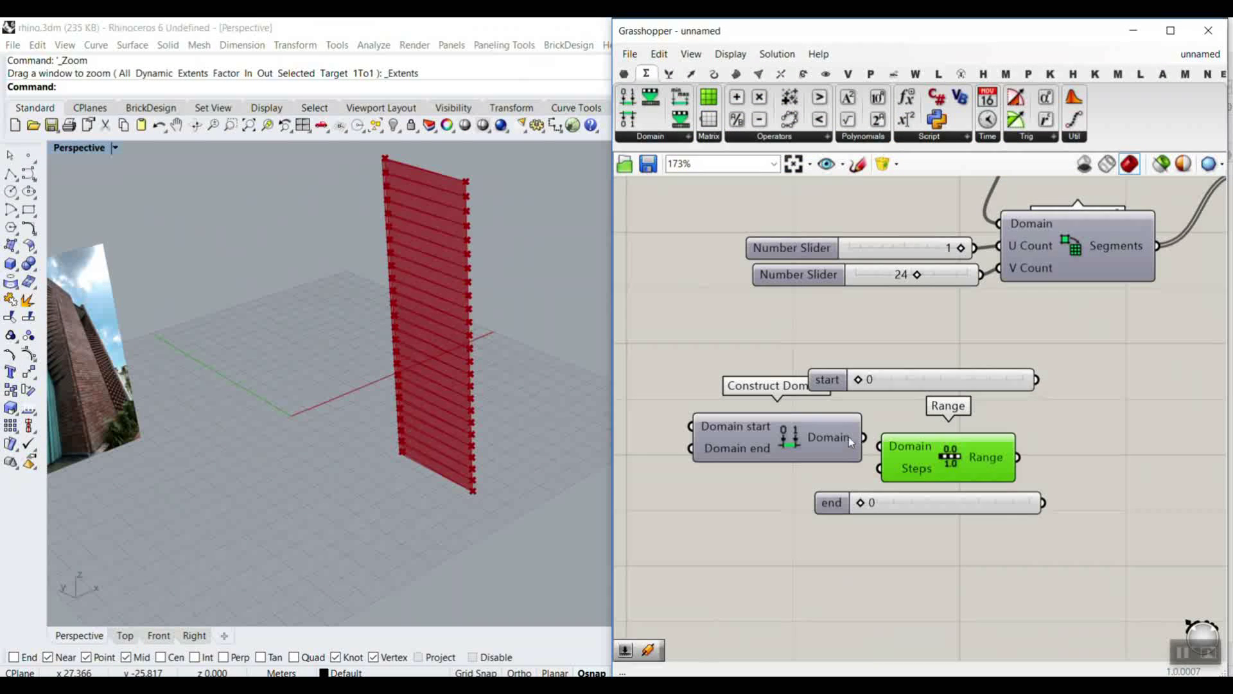
pyautogui.moveTo(794, 487); pyautogui.dragTo(996, 463, button='right')
# - Add a number slider set to 0 and connect it to Construct Domain's Domain start input
pyautogui.scroll(2, 786, 394)
pyautogui.doubleClick(786, 395)
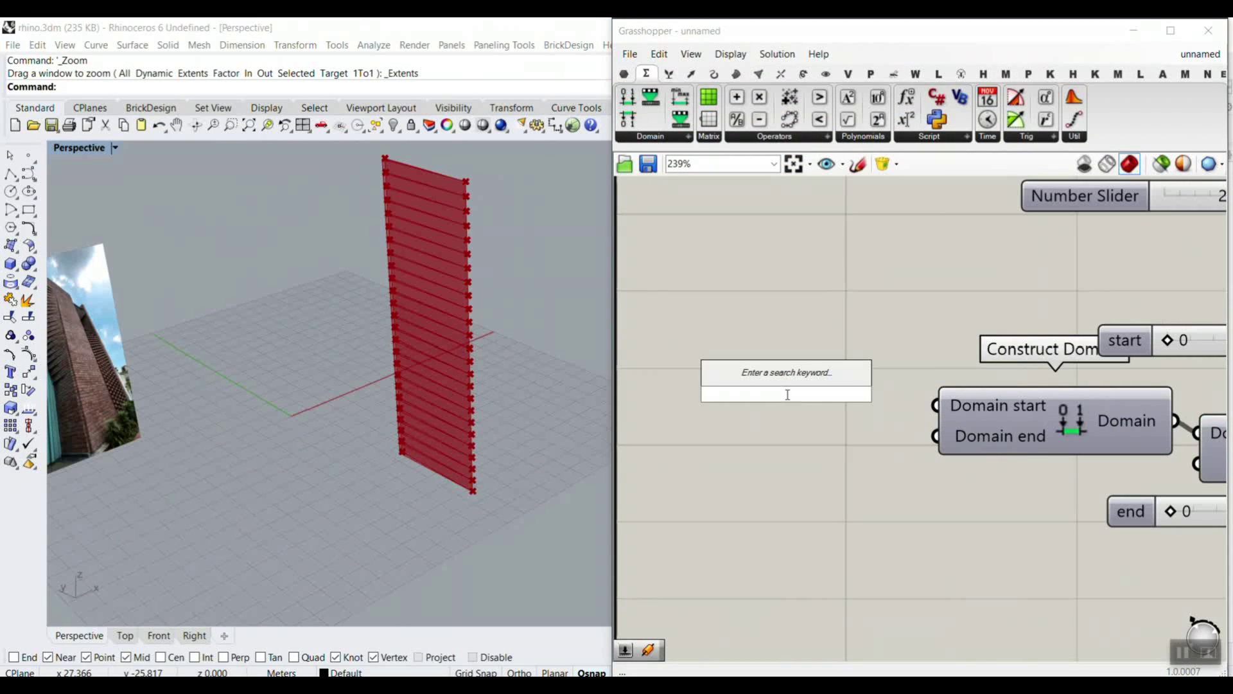
pyautogui.write('0')
pyautogui.press('Return')
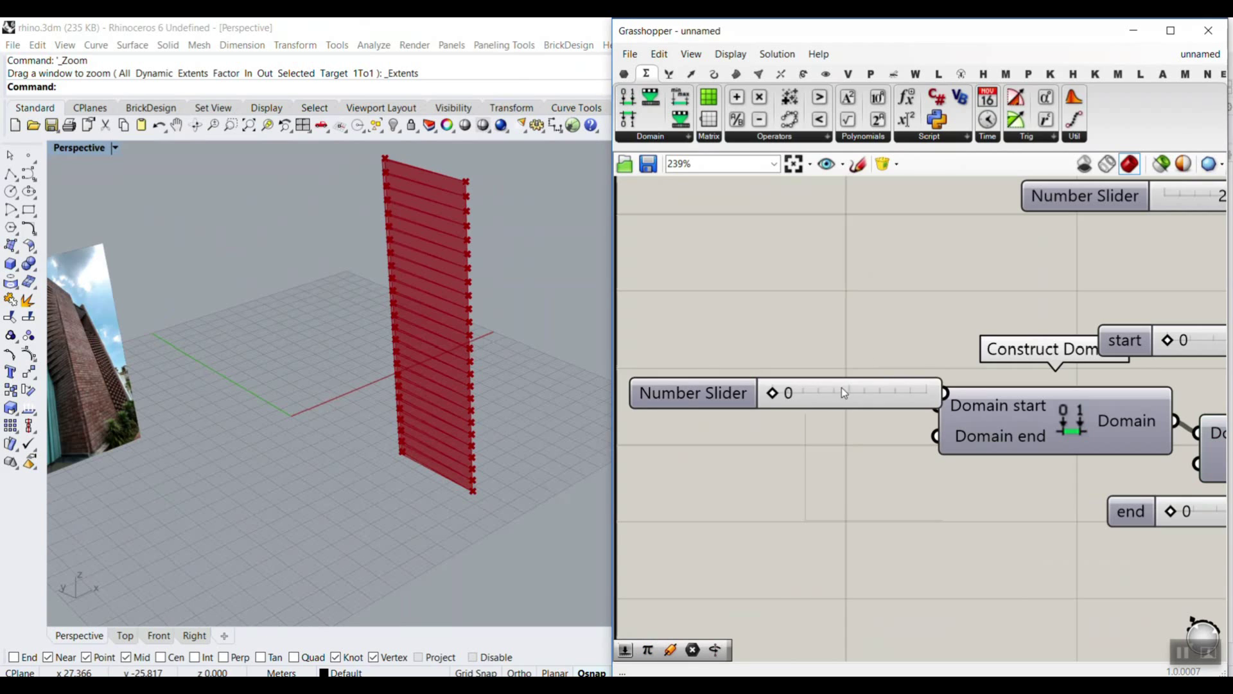
pyautogui.moveTo(842, 388); pyautogui.dragTo(791, 404)
pyautogui.moveTo(901, 411); pyautogui.dragTo(925, 411)
# - Add a decimal number slider ranging from 50 to 120 and connect it to Construct Domain's Domain end input
pyautogui.doubleClick(746, 471)
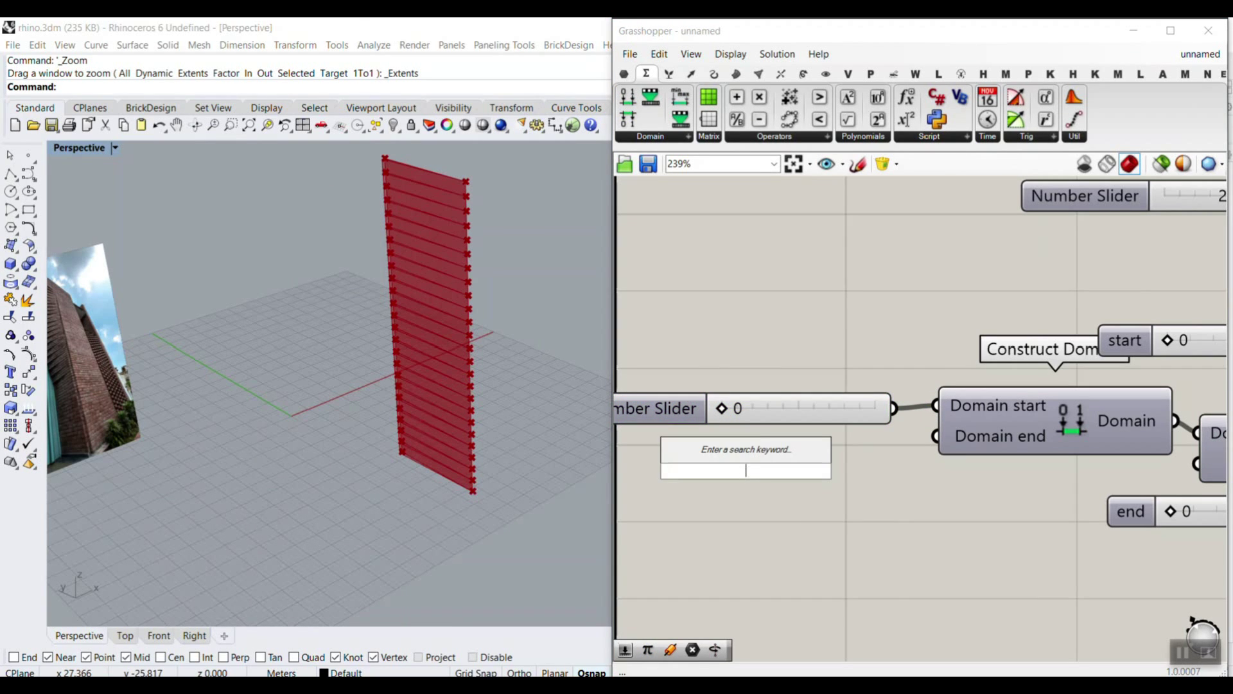
pyautogui.write('90')
pyautogui.press('BackSpace')
pyautogui.write('50..120.0')
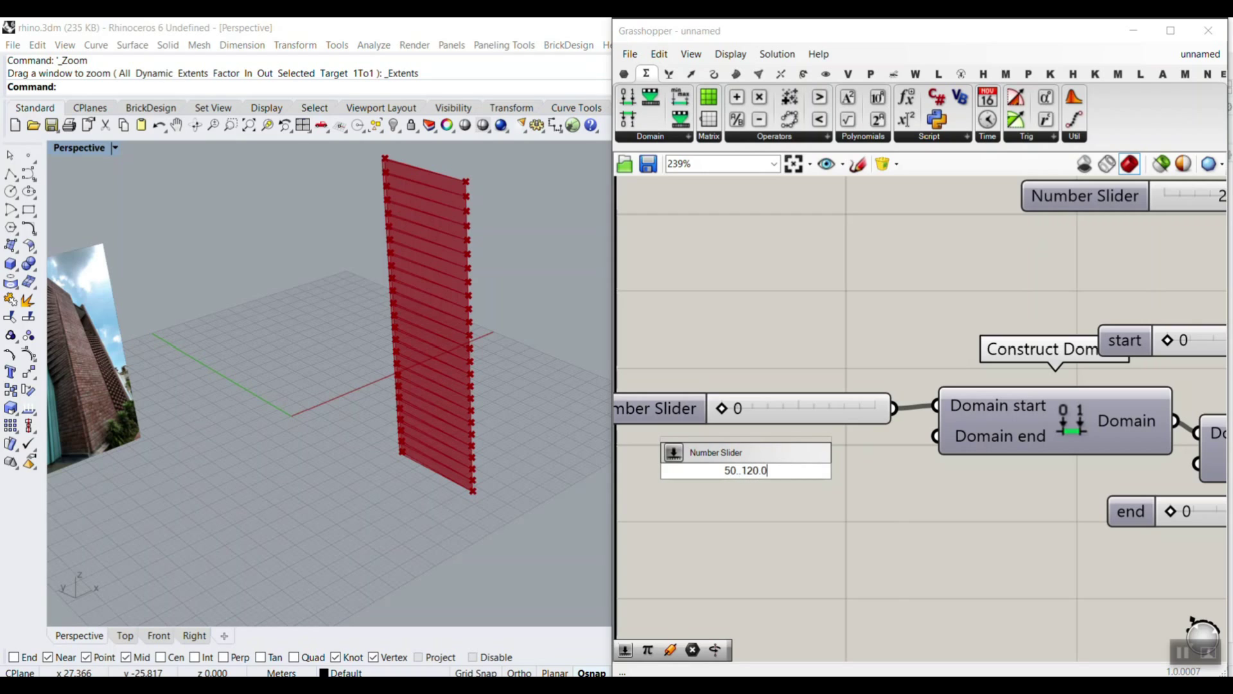
pyautogui.press('Return')
pyautogui.moveTo(776, 466); pyautogui.dragTo(831, 466)
# - Set the start slider to 4 and the end slider to 3
pyautogui.scroll(-3, 770, 315)
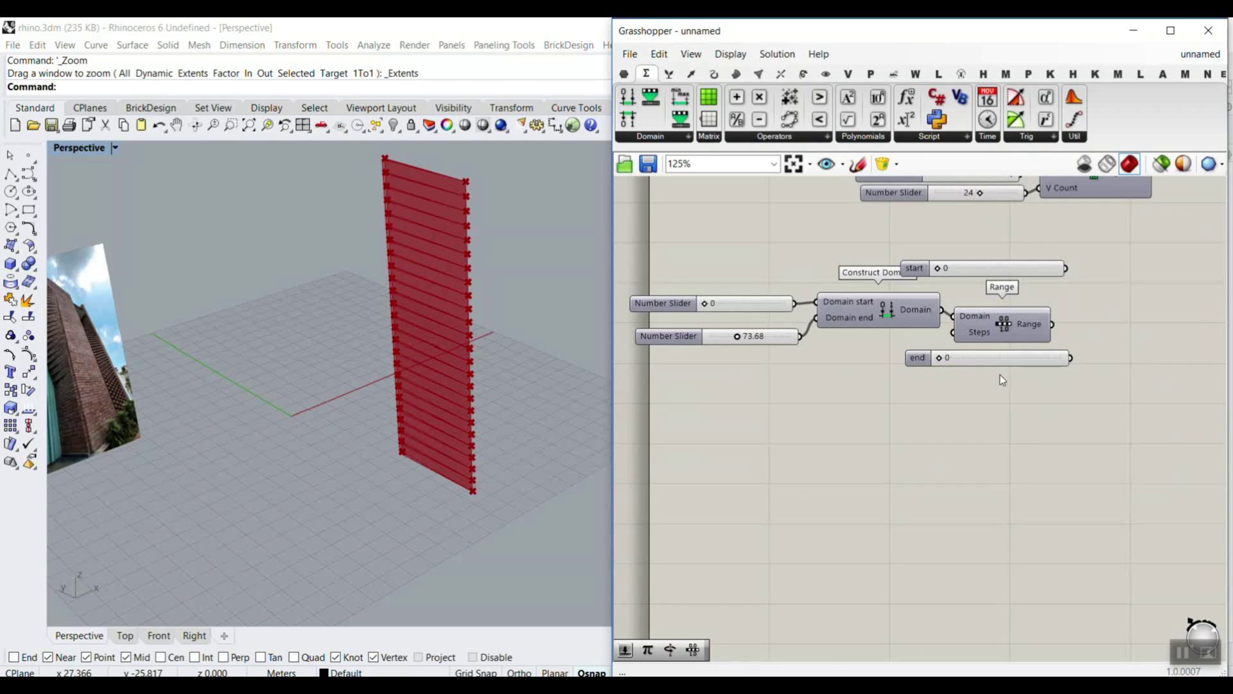
pyautogui.scroll(2, 1000, 375)
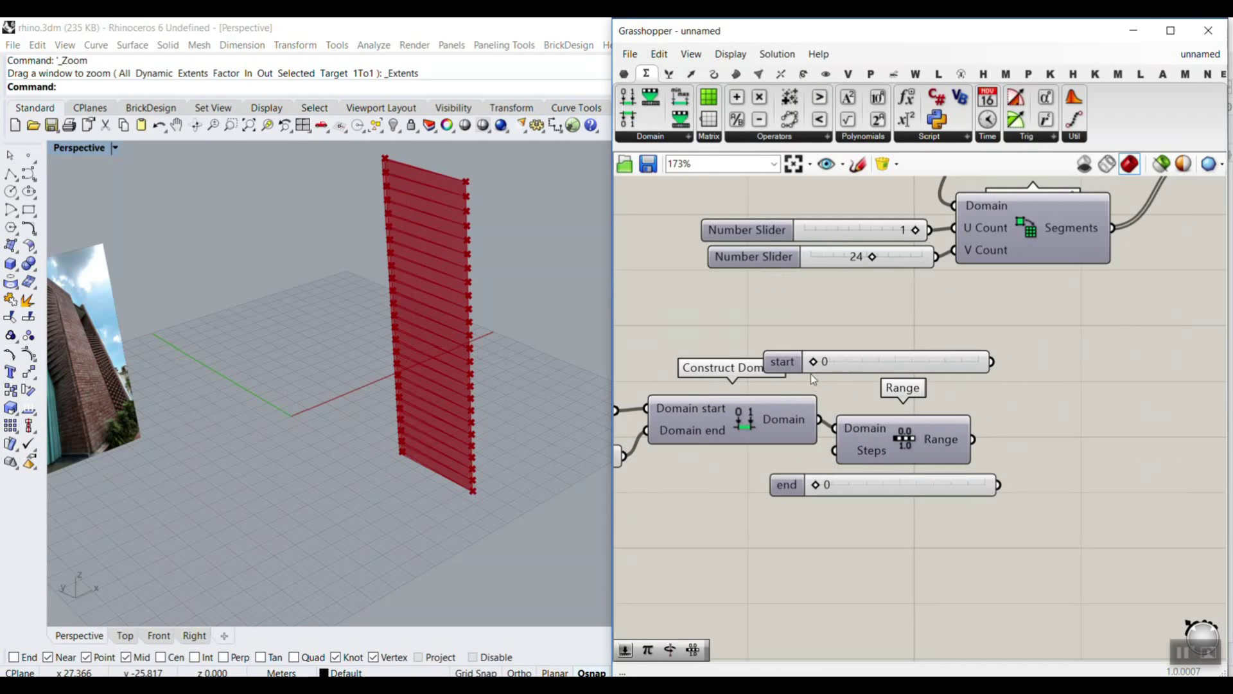
pyautogui.moveTo(813, 364); pyautogui.dragTo(923, 365)
pyautogui.scroll(1, 432, 463)
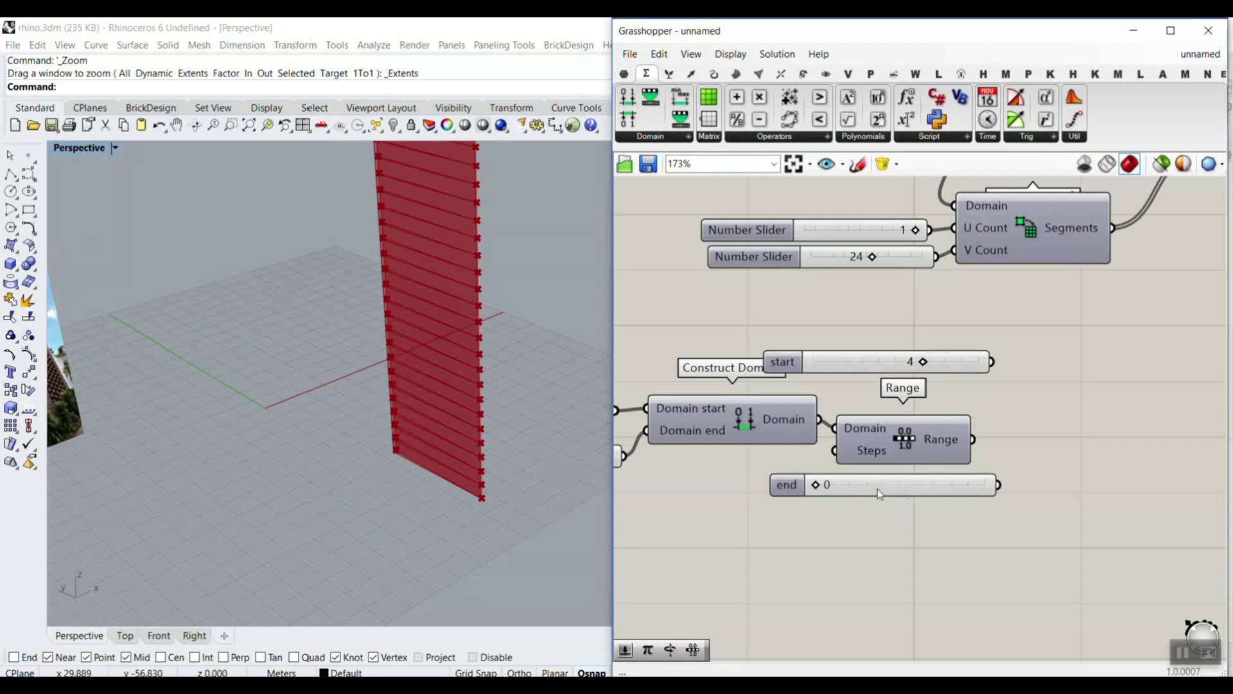
pyautogui.moveTo(814, 487); pyautogui.dragTo(874, 491)
pyautogui.scroll(-2, 484, 399)
pyautogui.moveTo(1018, 434); pyautogui.dragTo(902, 381, button='right')
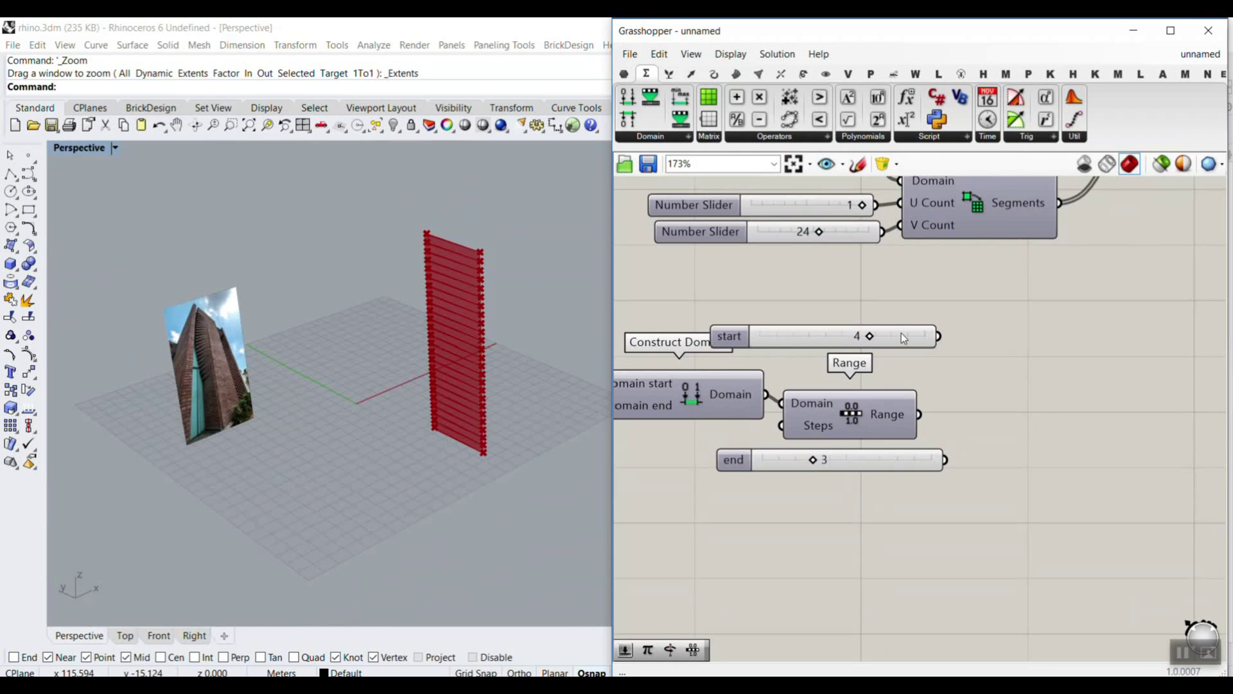
pyautogui.moveTo(901, 335); pyautogui.dragTo(938, 399)
pyautogui.moveTo(958, 458)
pyautogui.mouseDown()
pyautogui.moveTo(916, 262)
pyautogui.moveTo(886, 250)
pyautogui.moveTo(877, 302)
pyautogui.mouseUp()
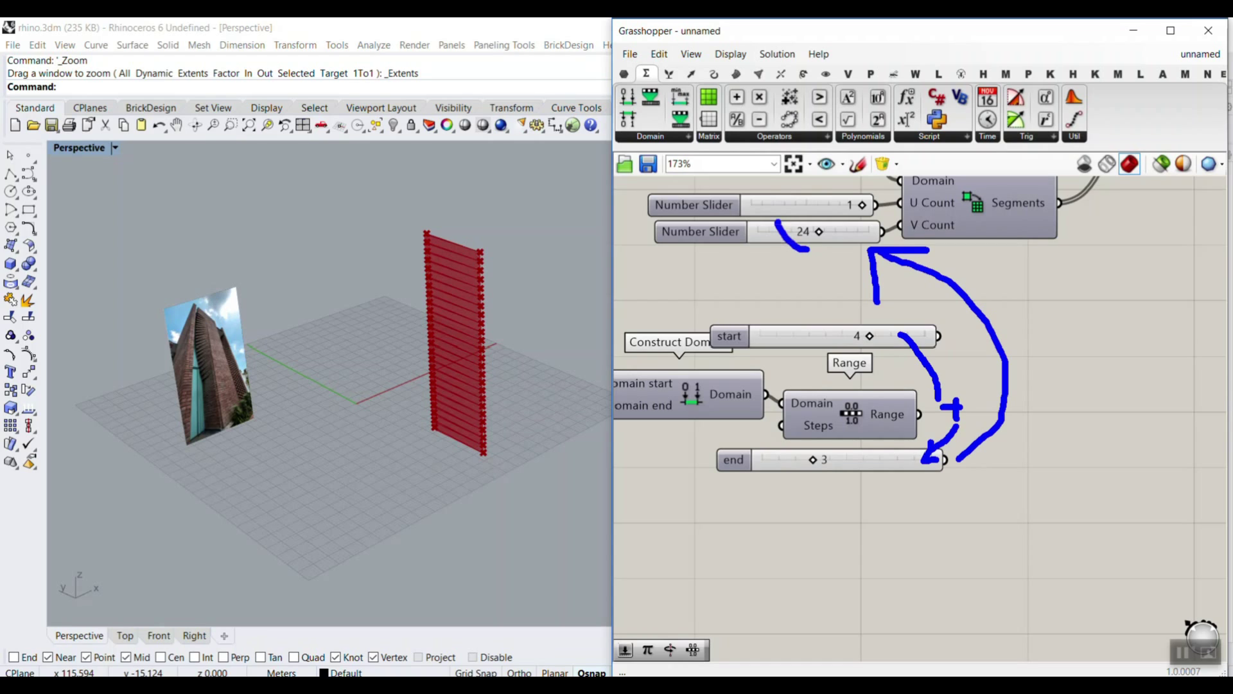
pyautogui.moveTo(808, 251); pyautogui.dragTo(803, 260)
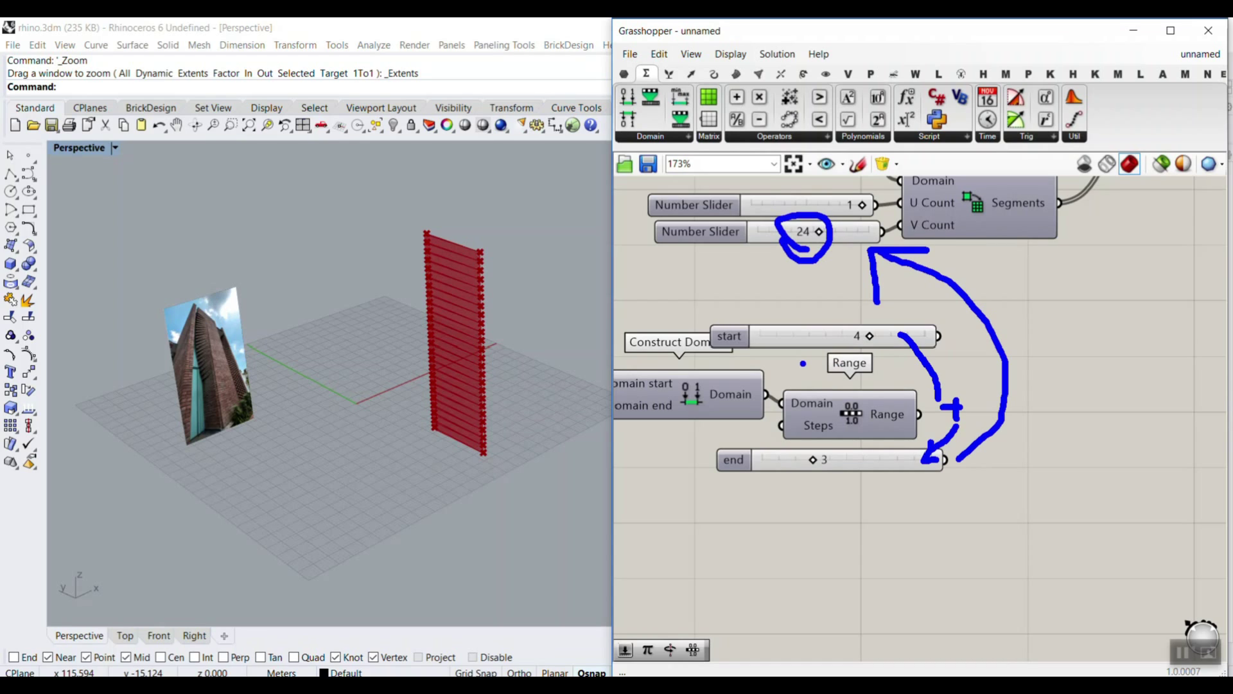
pyautogui.press('Escape')
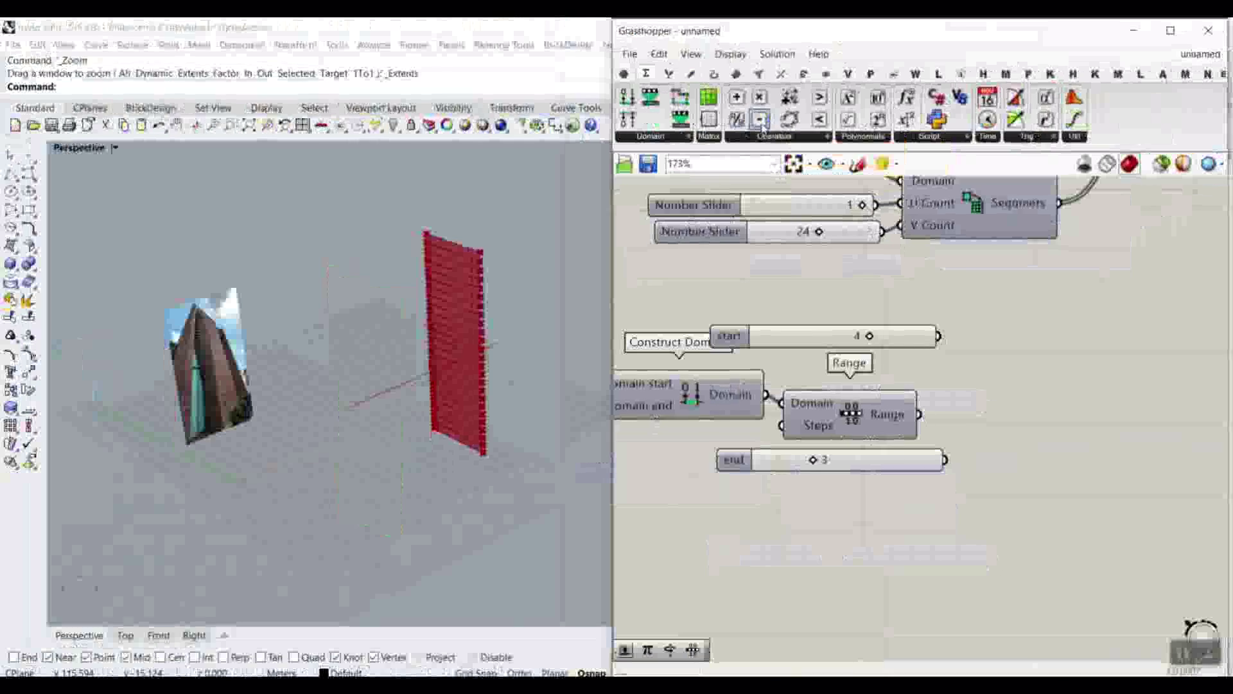
# - Chain two Subtraction components that subtract the start slider and the end slider from the V Count slider's value
pyautogui.moveTo(762, 123); pyautogui.dragTo(1020, 292)
pyautogui.moveTo(881, 232); pyautogui.dragTo(967, 279)
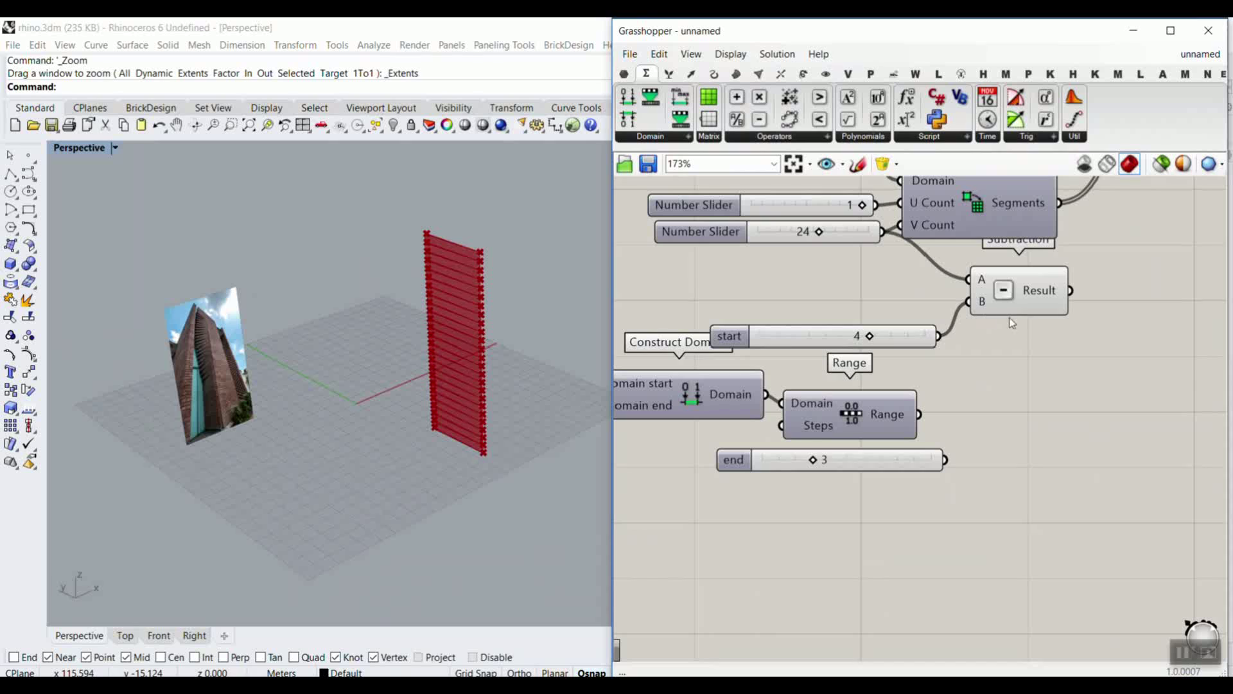
pyautogui.moveTo(762, 120); pyautogui.dragTo(1150, 353)
pyautogui.moveTo(1070, 291); pyautogui.dragTo(1101, 366)
pyautogui.moveTo(1070, 290); pyautogui.dragTo(1102, 344)
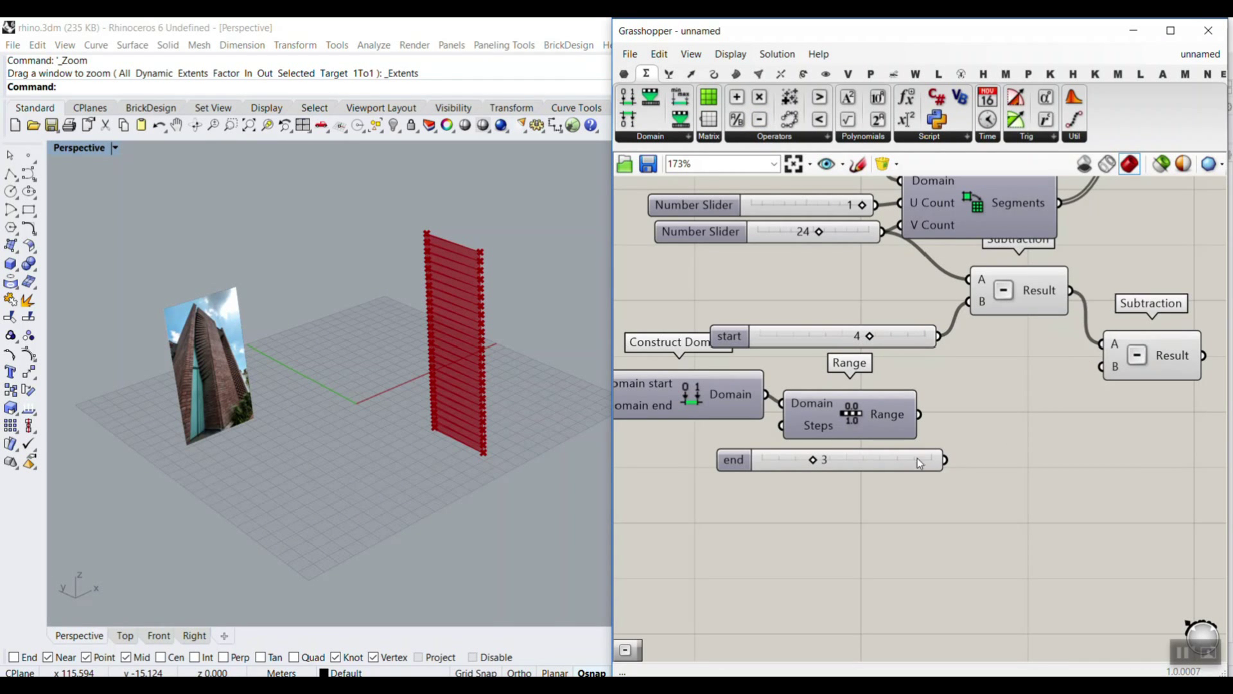
pyautogui.moveTo(941, 460); pyautogui.dragTo(1102, 366)
pyautogui.moveTo(1171, 344)
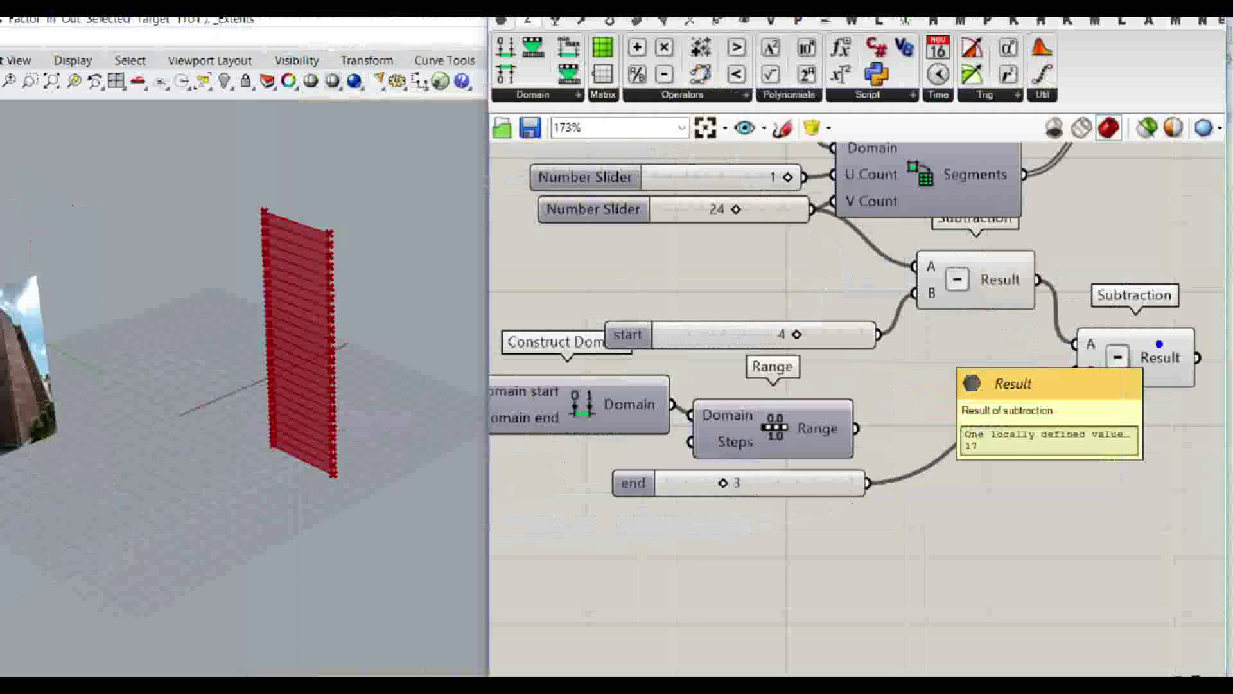
# - Move Construct Domain, Range and their sliders below the Subtraction components and connect the second Subtraction's Result to Range's Steps input
pyautogui.scroll(-5, 1021, 358)
pyautogui.moveTo(950, 369); pyautogui.dragTo(715, 399)
pyautogui.scroll(-4, 803, 384)
pyautogui.moveTo(803, 384); pyautogui.dragTo(986, 438)
pyautogui.scroll(4, 987, 442)
pyautogui.click(966, 324)
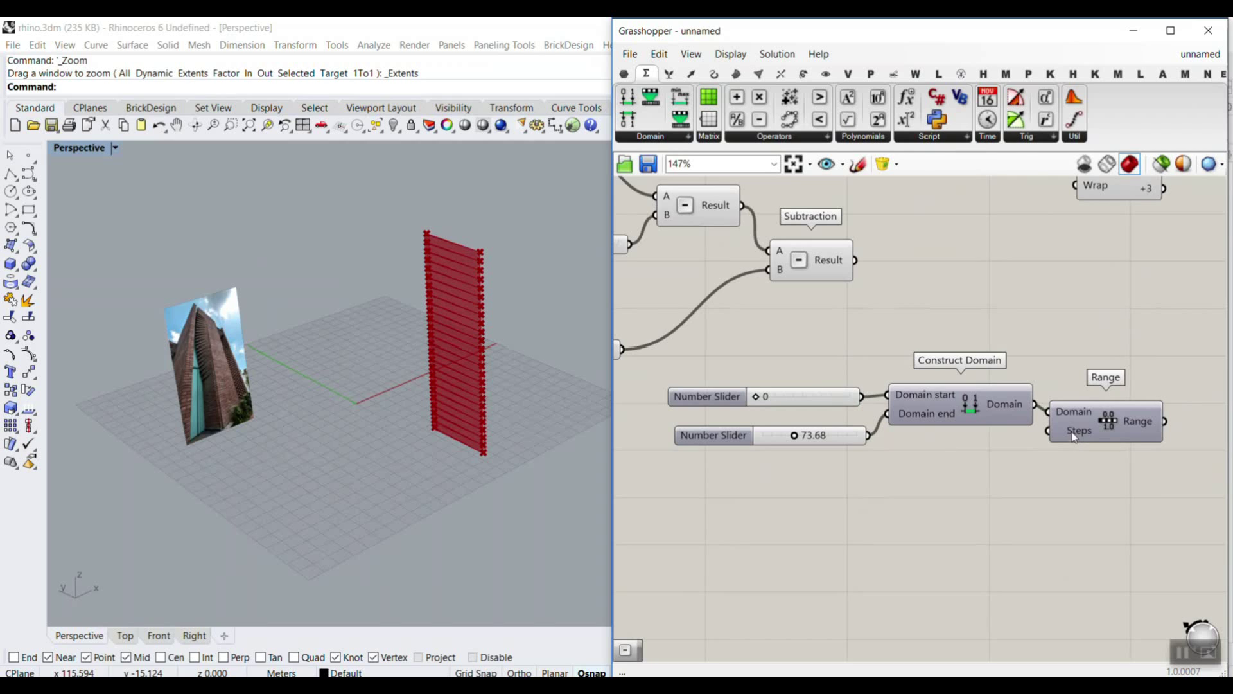
pyautogui.moveTo(855, 260); pyautogui.dragTo(1048, 430)
# - Set the slider feeding Construct Domain's Domain end input to 90
pyautogui.moveTo(1112, 439); pyautogui.dragTo(999, 304, button='right')
pyautogui.scroll(1, 713, 321)
pyautogui.doubleClick(690, 316)
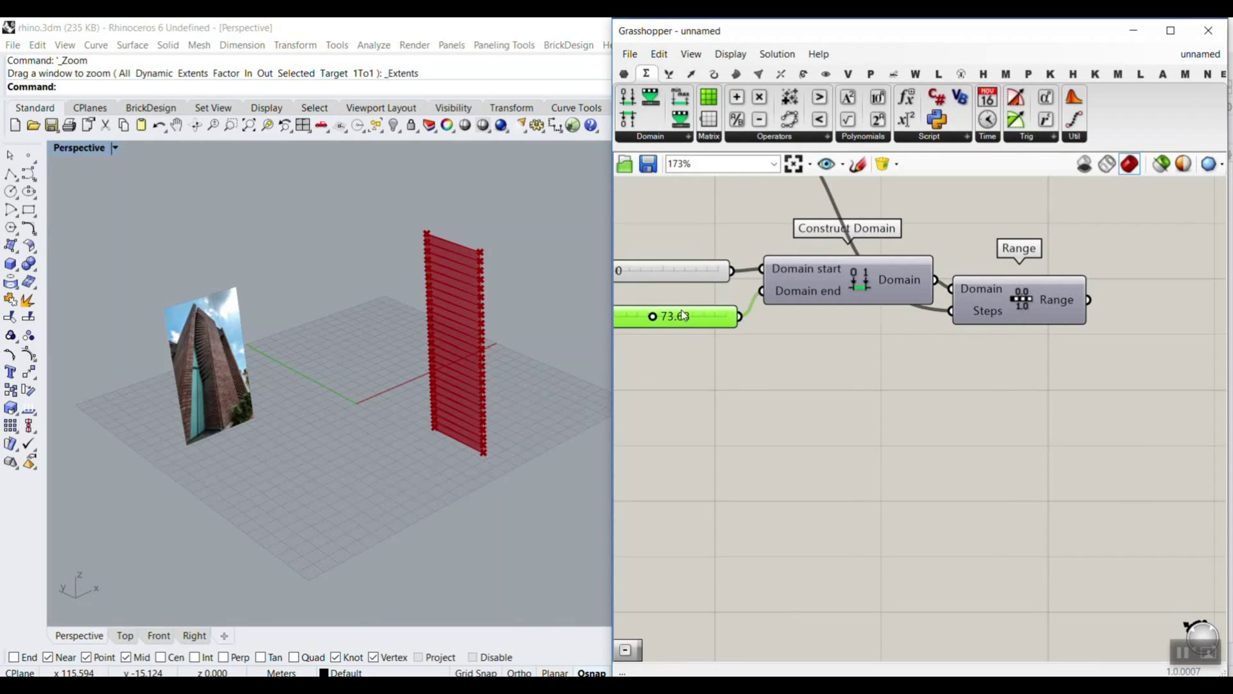
pyautogui.write('90')
pyautogui.press('Return')
# - Check the values output by the Range component and by the second Subtraction component
pyautogui.moveTo(1077, 300); pyautogui.dragTo(872, 267, button='right')
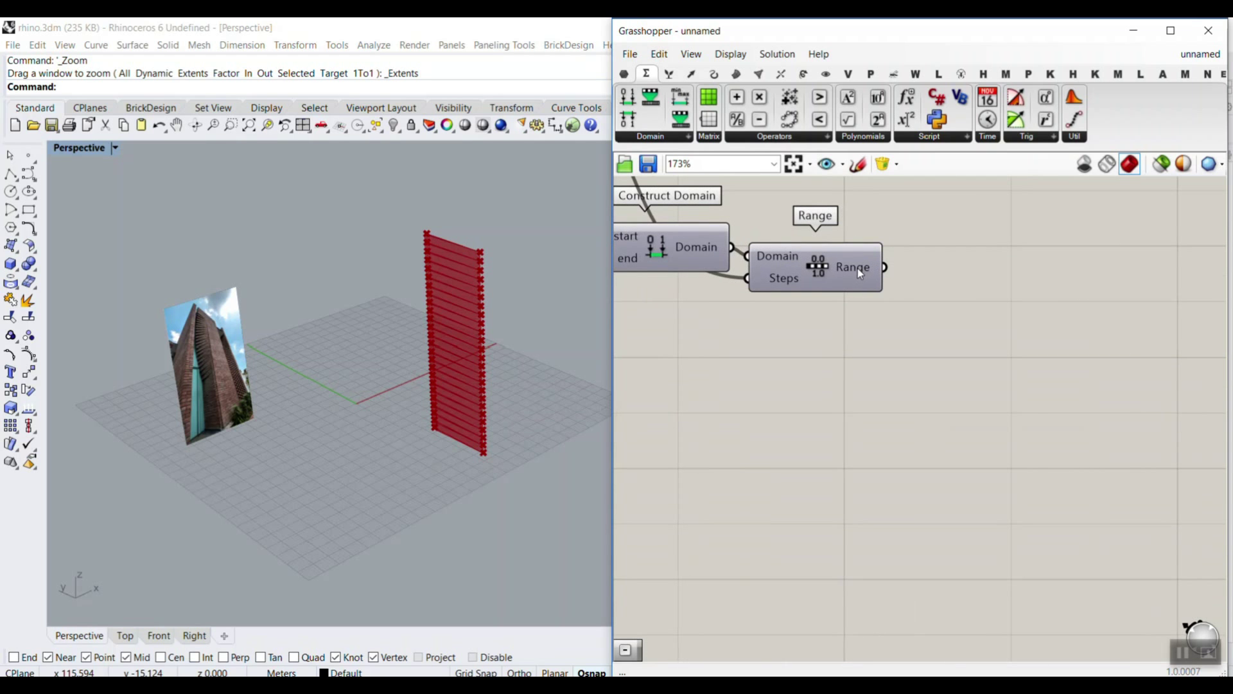
pyautogui.moveTo(857, 268)
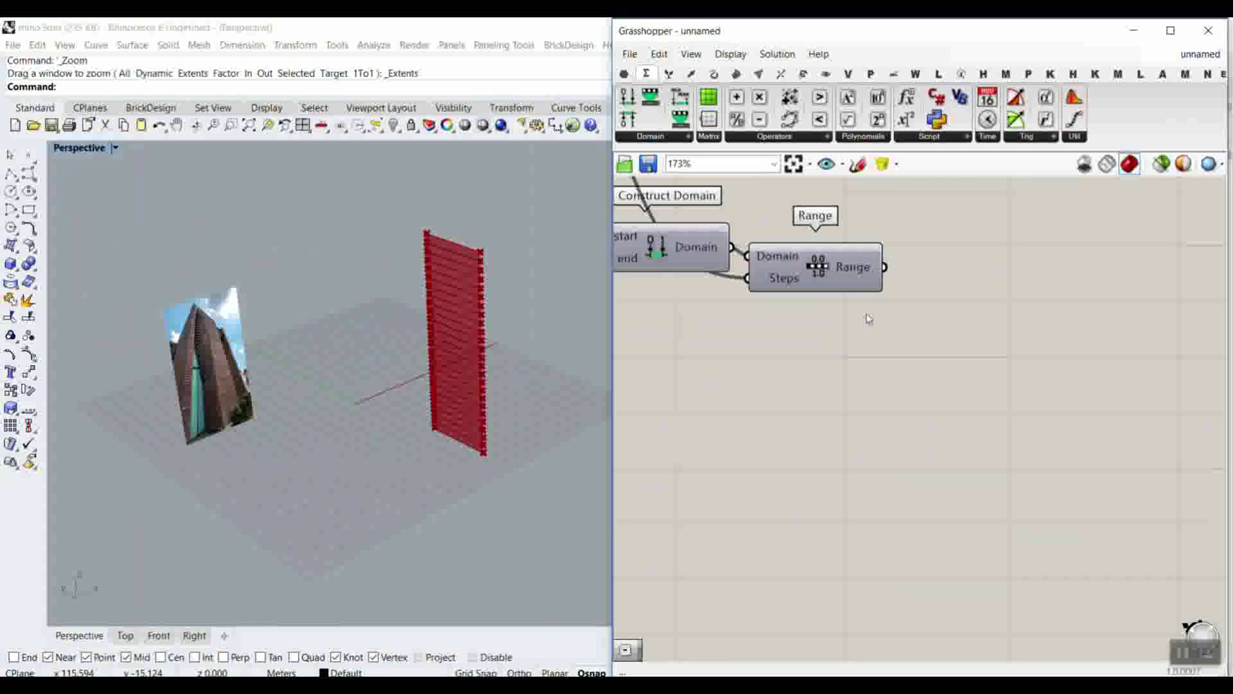
pyautogui.scroll(-2, 616, 270)
pyautogui.moveTo(559, 247); pyautogui.dragTo(849, 475, button='right')
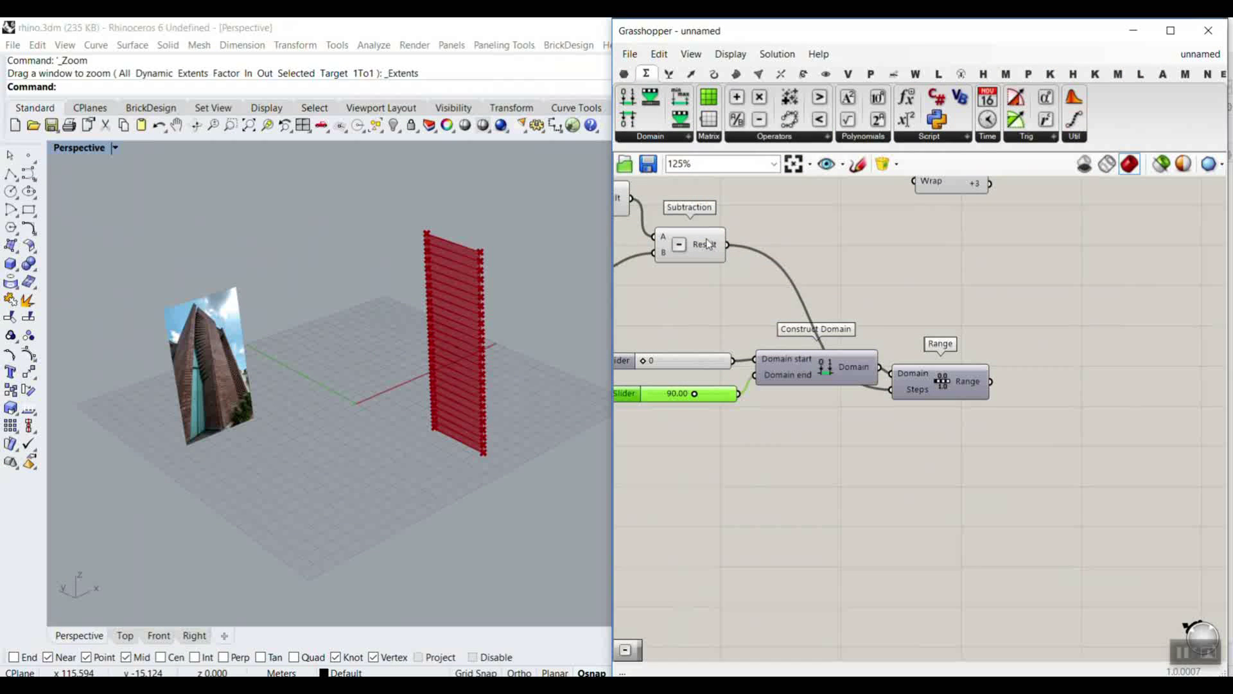
pyautogui.moveTo(707, 243)
pyautogui.scroll(3, 1018, 378)
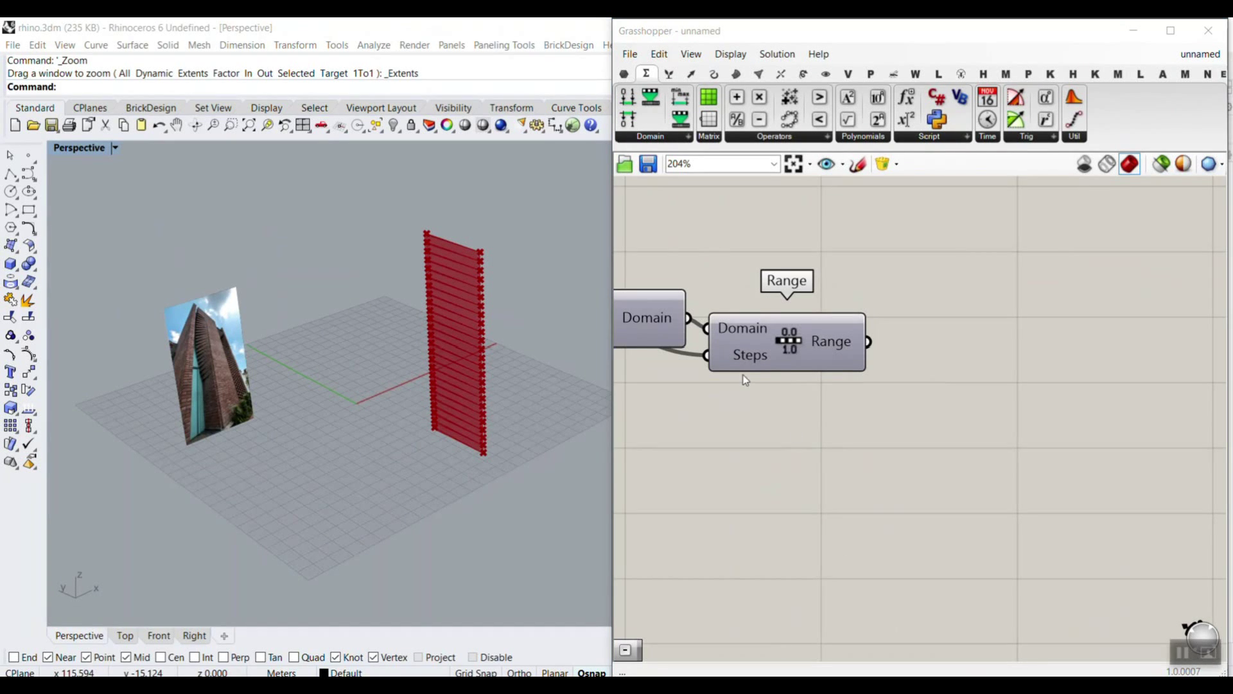
# - Apply the expression x-1 to the Range component's Steps input and check the Range output list
pyautogui.moveTo(745, 367)
pyautogui.moveTo(816, 336)
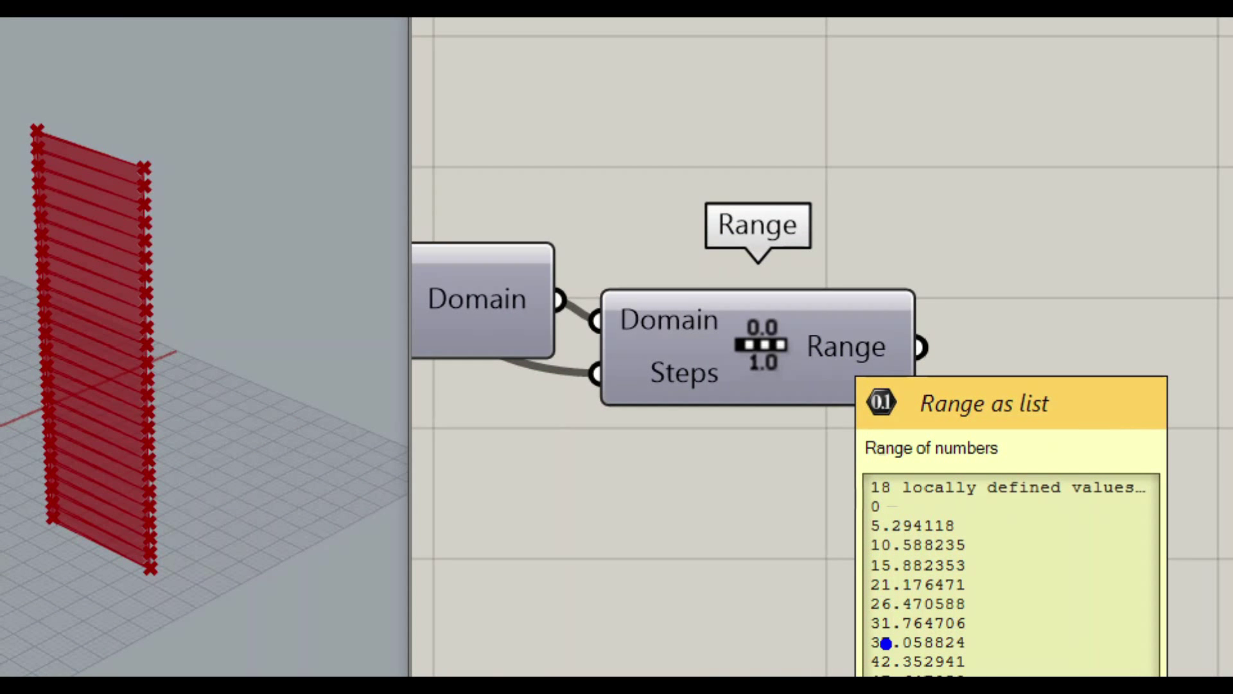
pyautogui.moveTo(888, 462)
pyautogui.mouseDown()
pyautogui.moveTo(908, 465)
pyautogui.moveTo(889, 515)
pyautogui.moveTo(914, 492)
pyautogui.mouseUp()
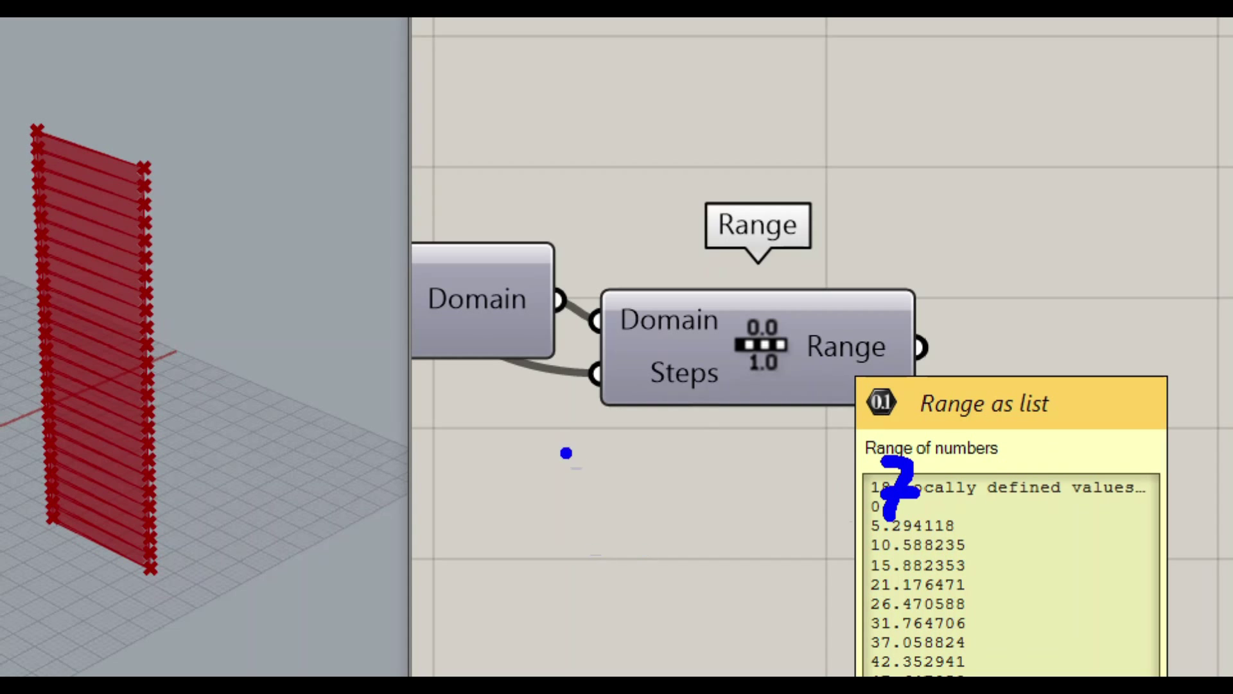
pyautogui.write('x-1')
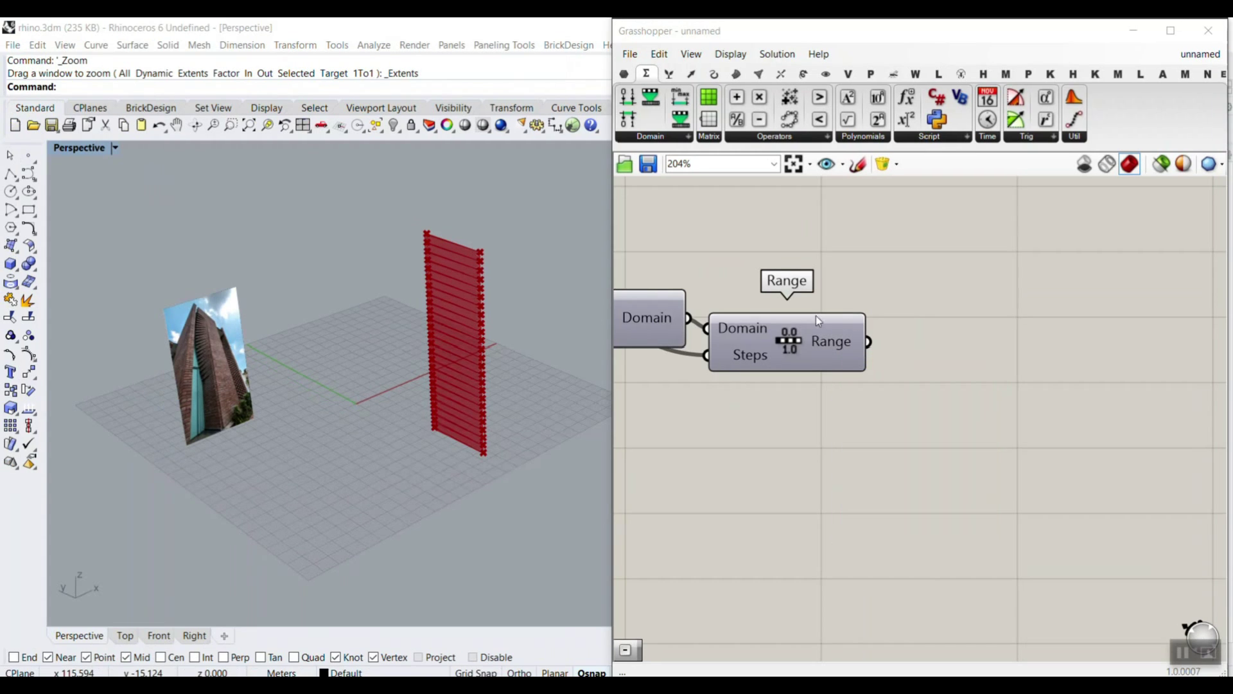
pyautogui.rightClick(648, 385)
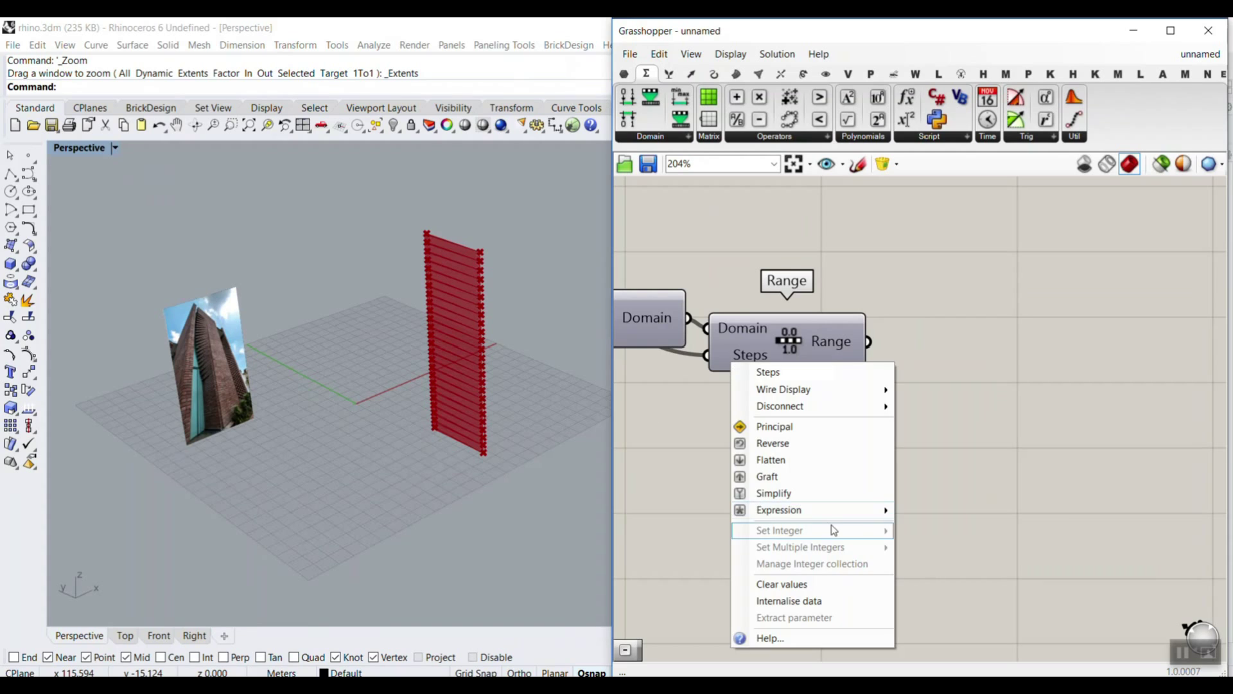
pyautogui.moveTo(835, 510)
pyautogui.click(945, 530)
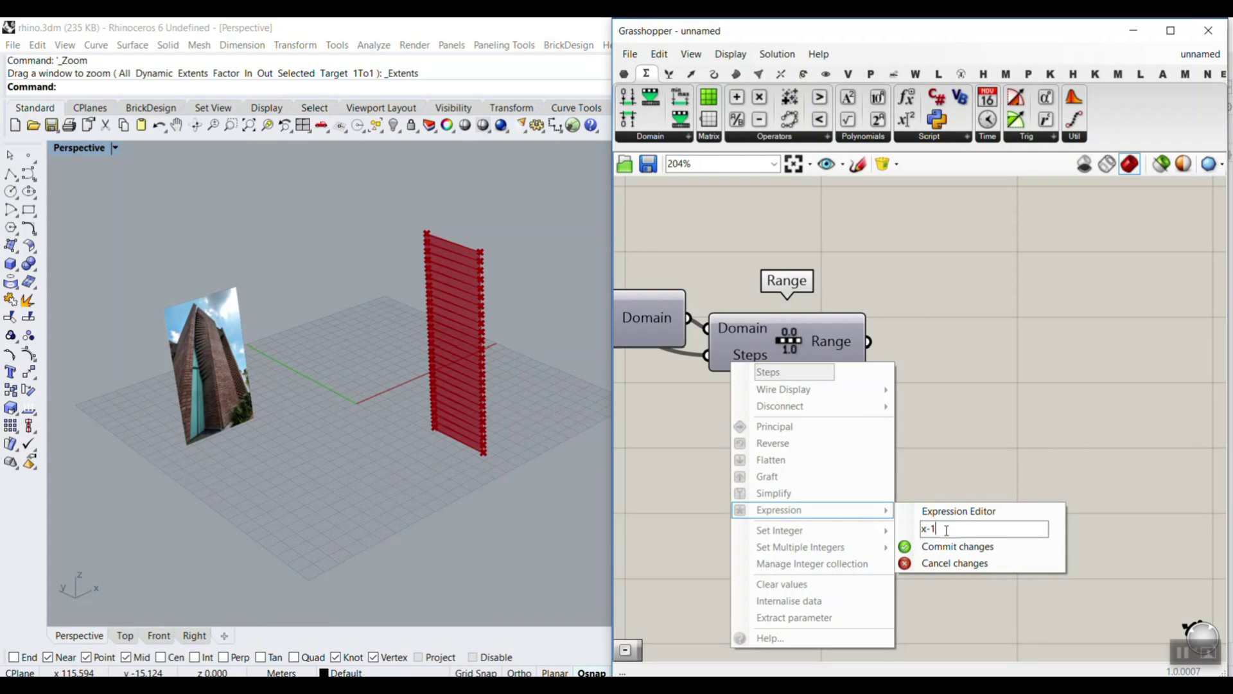
pyautogui.write('x-1')
pyautogui.click(966, 548)
pyautogui.click(824, 317)
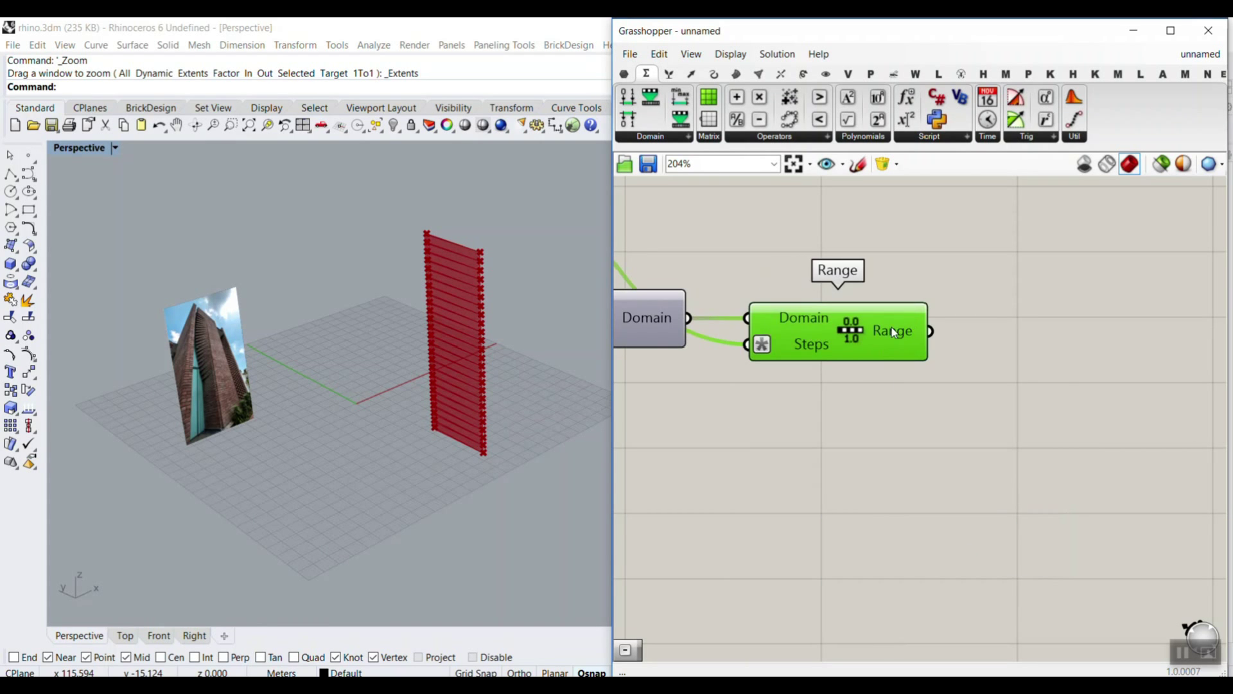
pyautogui.moveTo(891, 327)
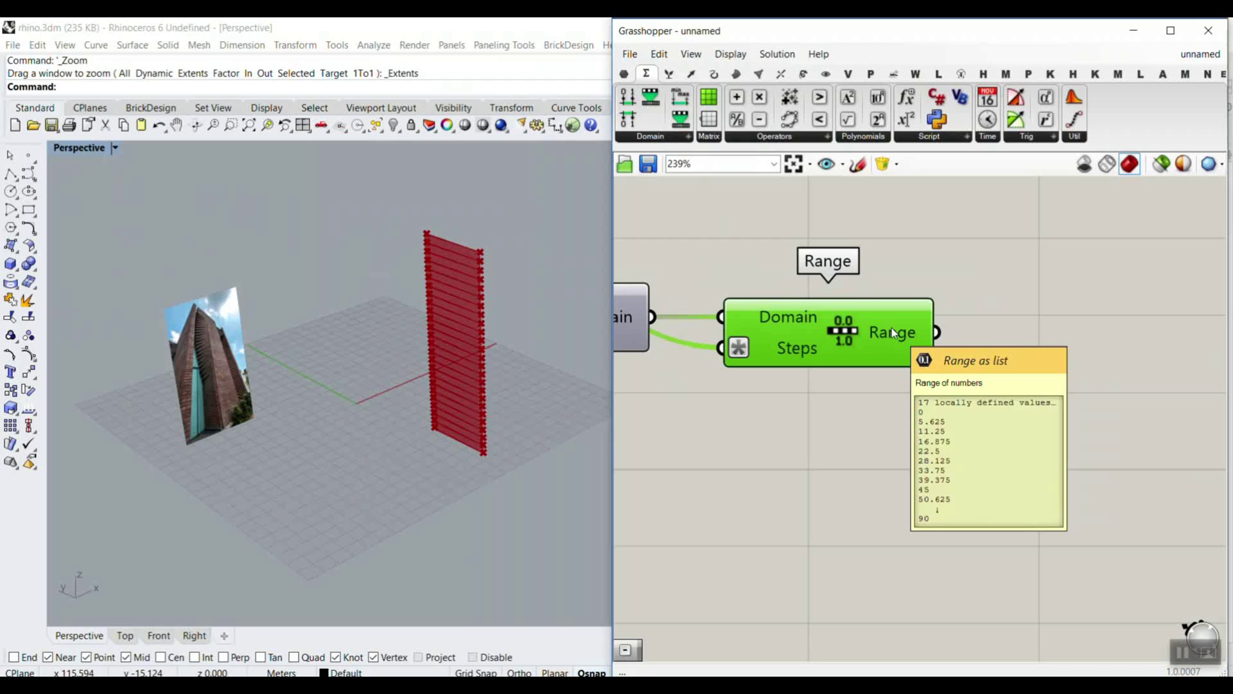
pyautogui.scroll(-5, 893, 330)
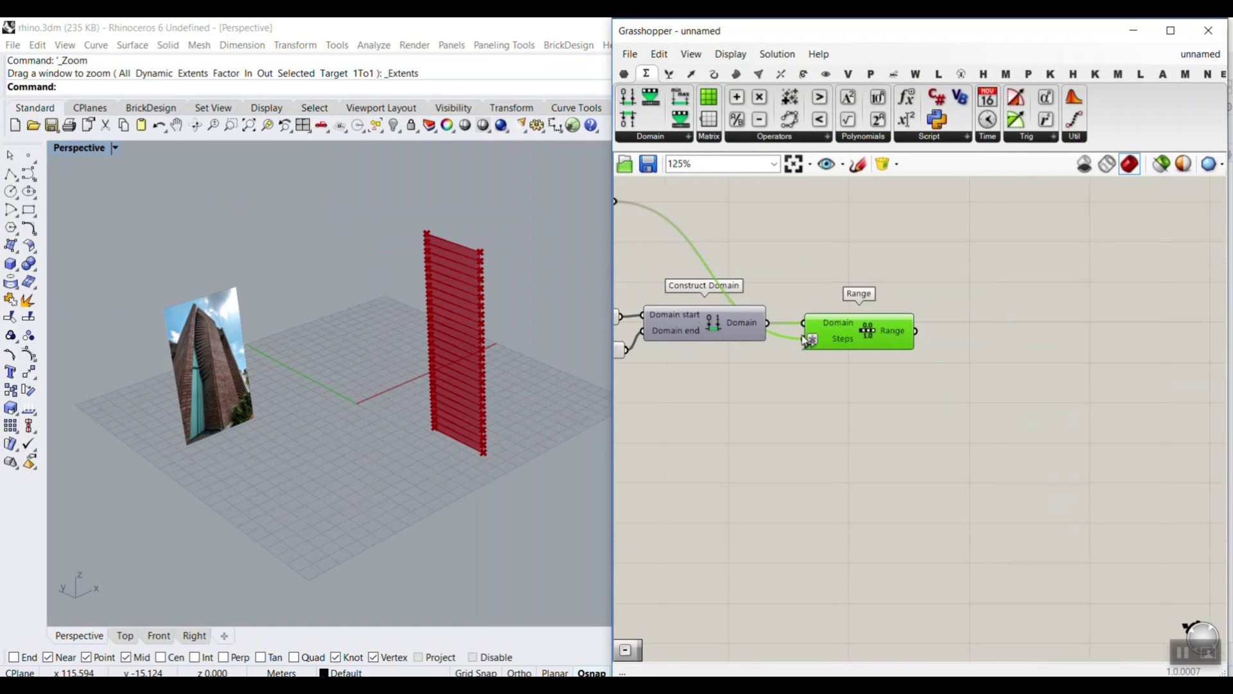
# - Add a Repeat Data component and place it below the number sliders that feed Construct Domain
pyautogui.scroll(3, 789, 333)
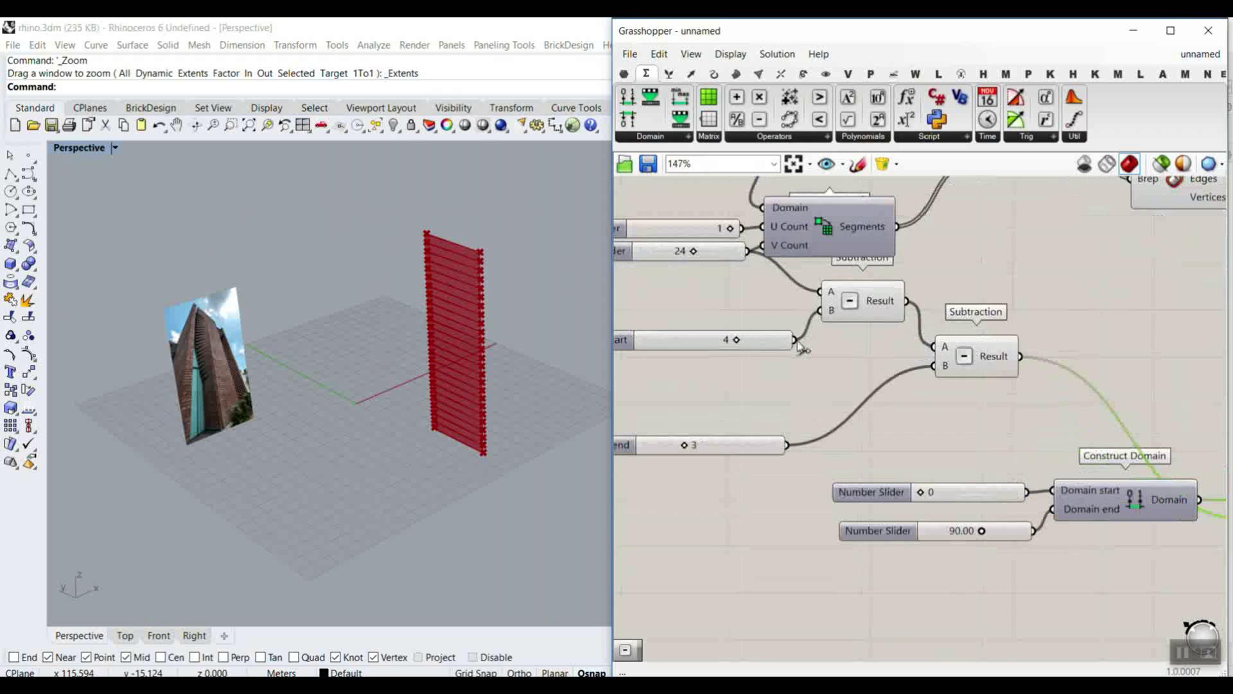
pyautogui.moveTo(741, 338); pyautogui.dragTo(819, 332, button='right')
pyautogui.scroll(1, 800, 471)
pyautogui.scroll(-3, 770, 431)
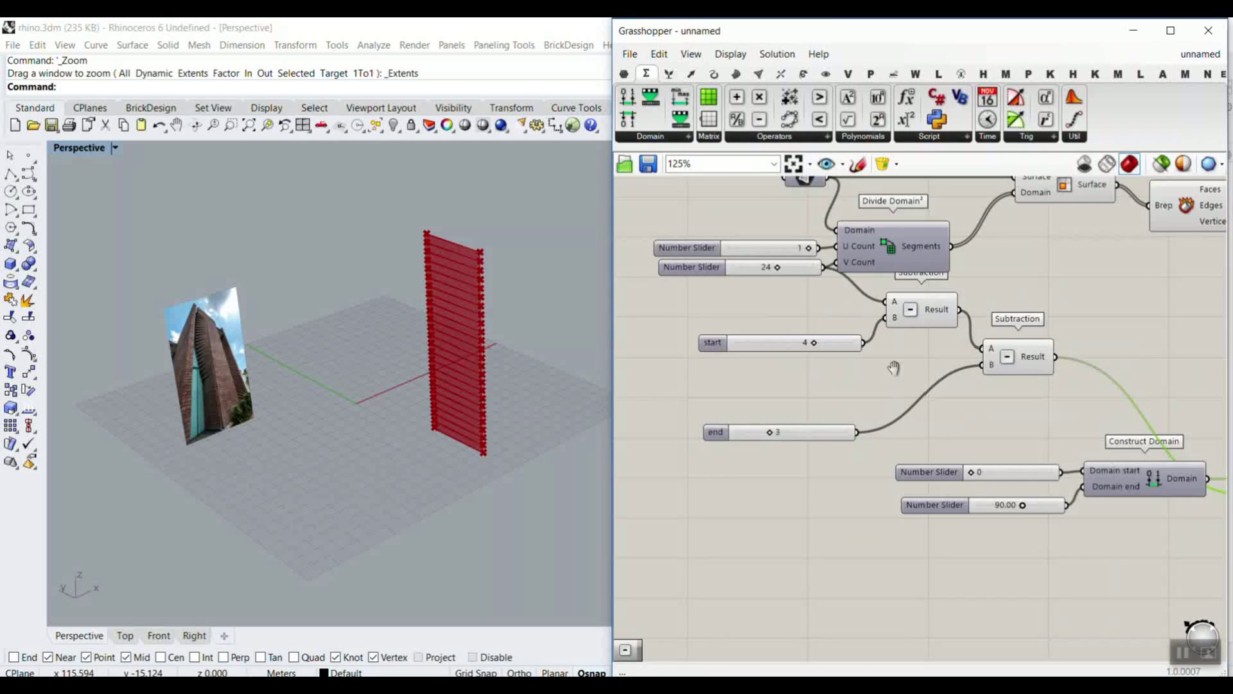
pyautogui.doubleClick(869, 378)
pyautogui.write('rep')
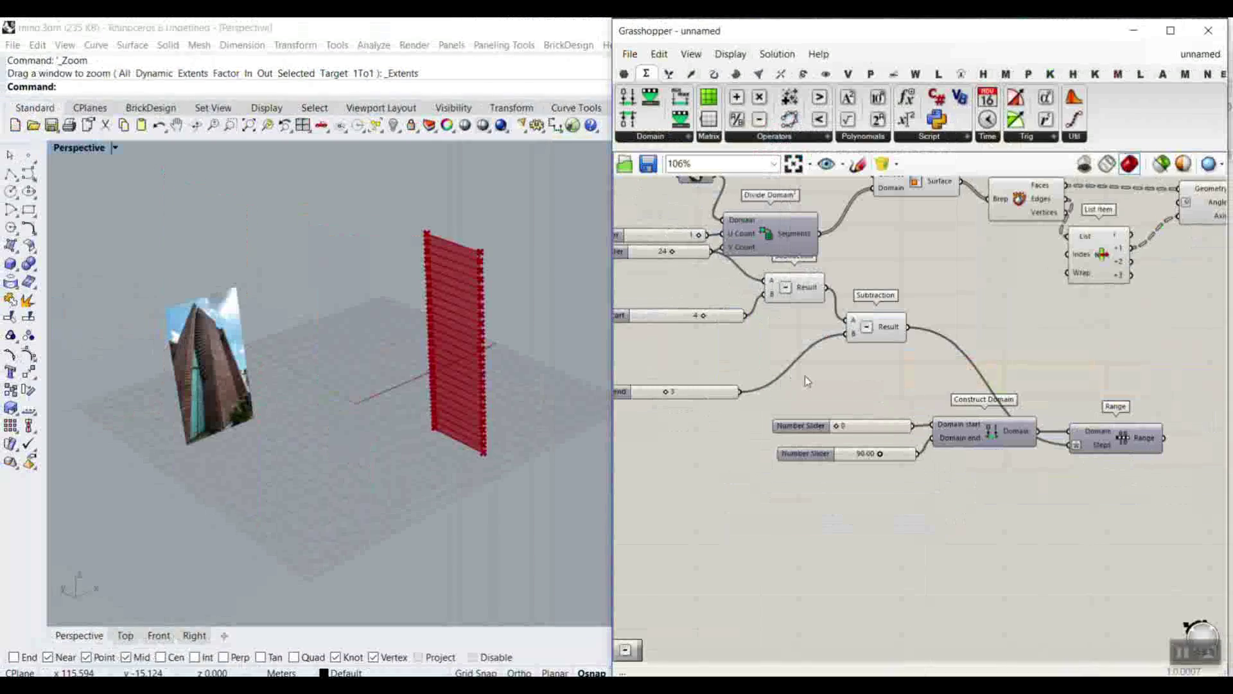
pyautogui.doubleClick(804, 376)
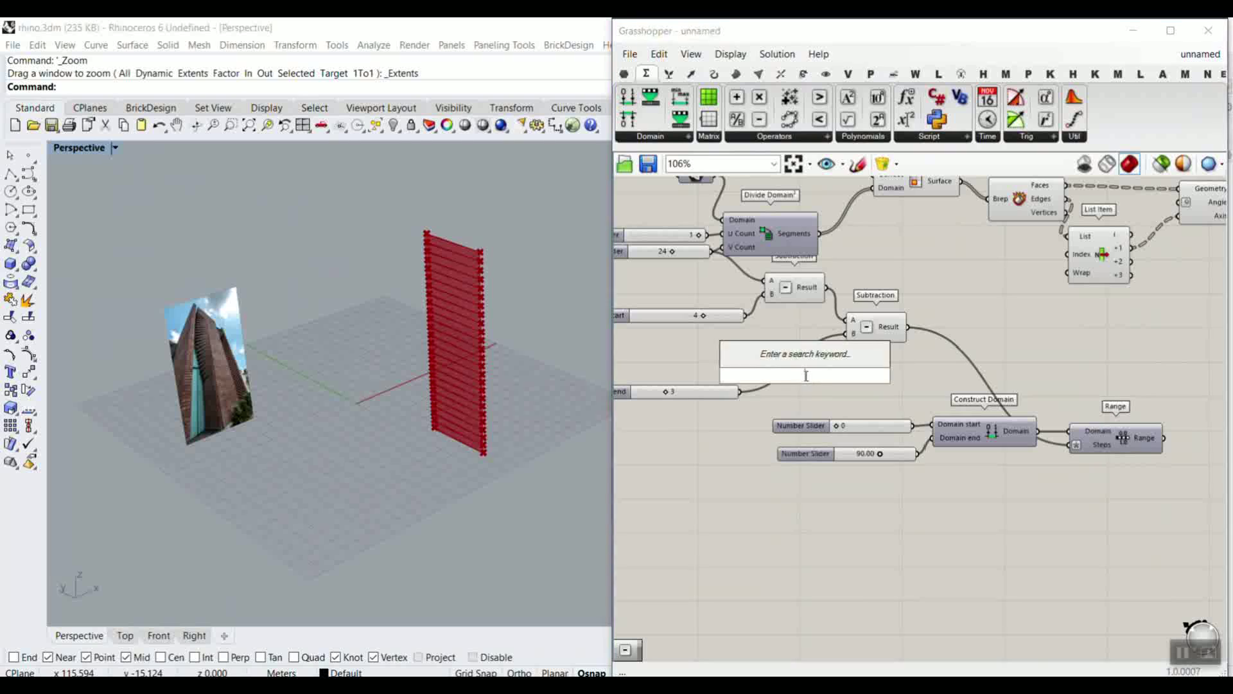
pyautogui.write('rep')
pyautogui.click(812, 339)
pyautogui.moveTo(810, 381); pyautogui.dragTo(848, 531)
pyautogui.scroll(4, 847, 532)
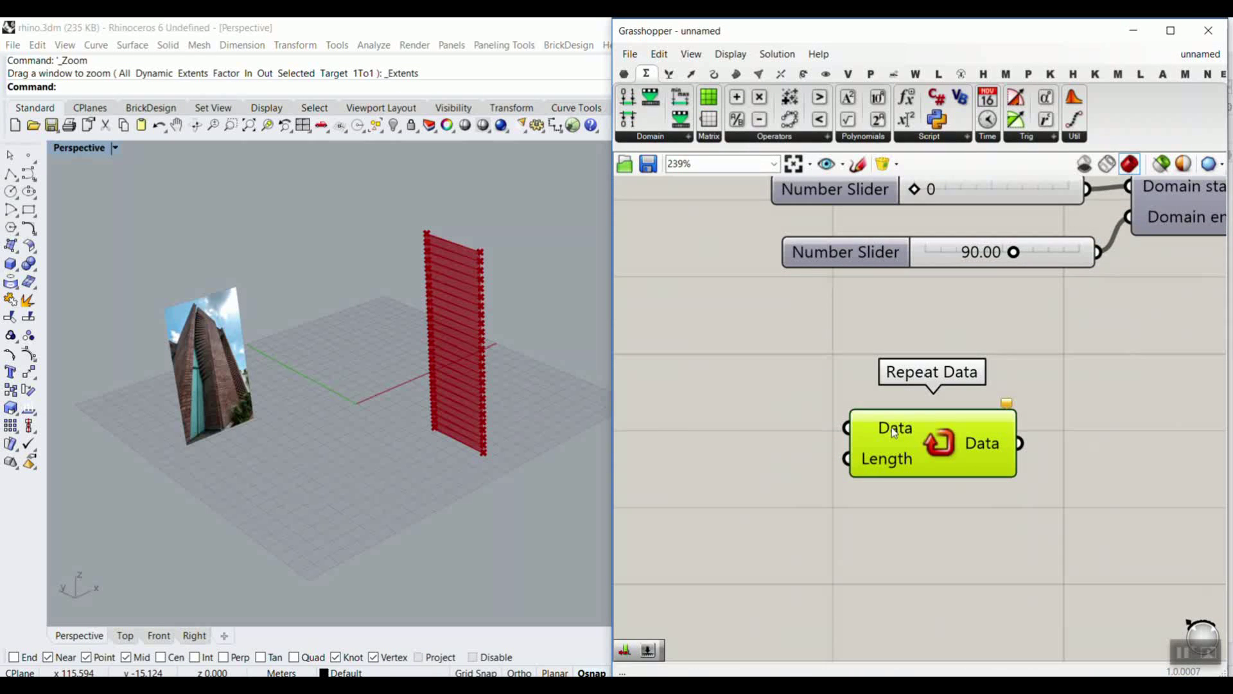
# - Set Repeat Data's Data input to 0 and move the component next to the start and end sliders
pyautogui.rightClick(893, 427)
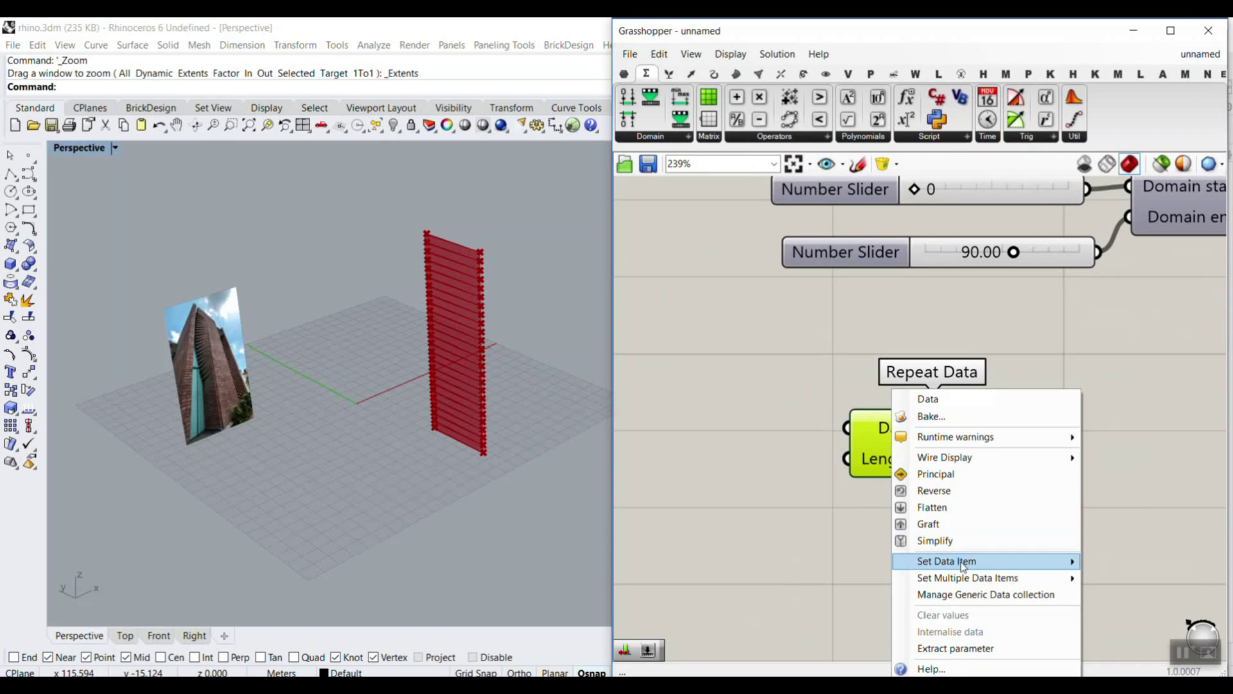
pyautogui.moveTo(945, 561)
pyautogui.write('0')
pyautogui.click(803, 581)
pyautogui.moveTo(832, 389); pyautogui.dragTo(923, 513, button='right')
pyautogui.scroll(-3, 925, 515)
pyautogui.moveTo(963, 544); pyautogui.dragTo(940, 361)
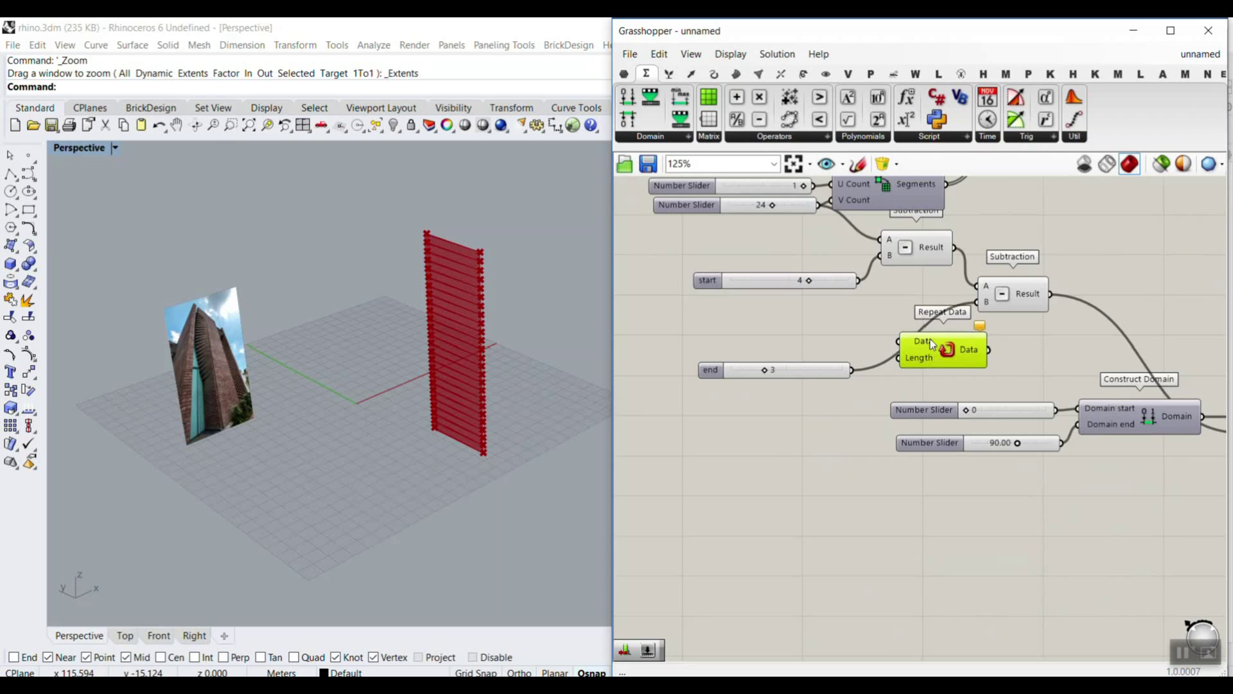
pyautogui.scroll(3, 899, 329)
pyautogui.moveTo(855, 266); pyautogui.dragTo(910, 361)
pyautogui.scroll(-4, 875, 376)
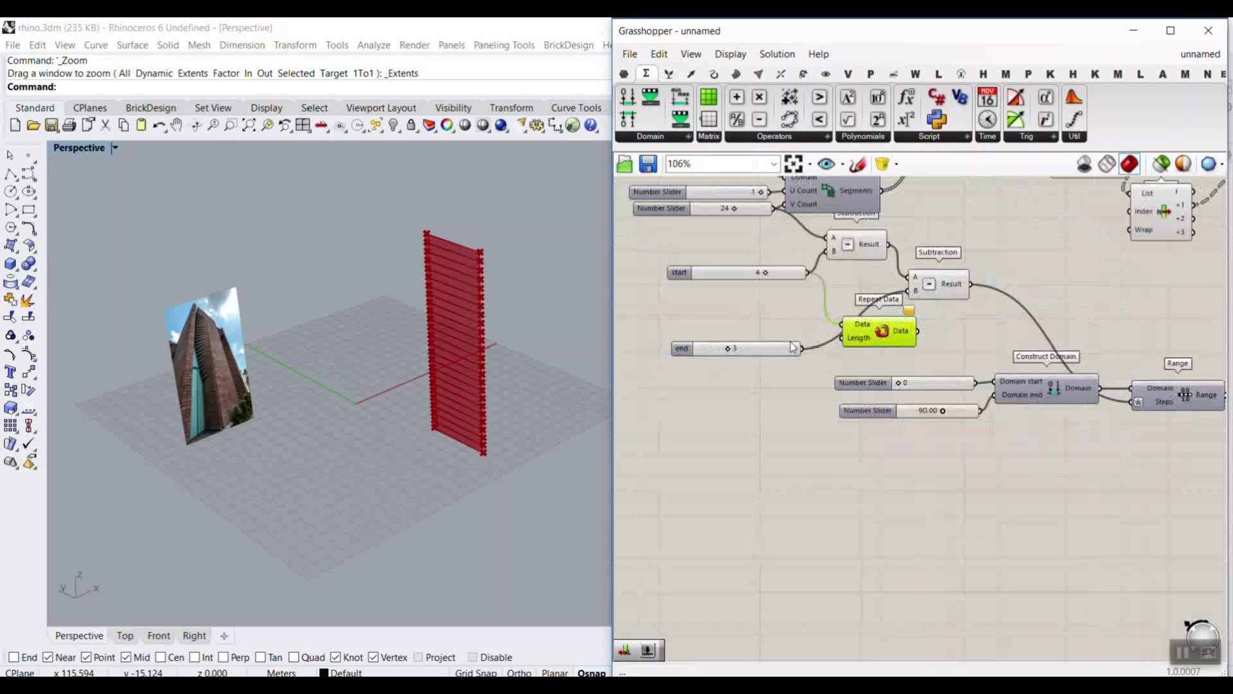
pyautogui.moveTo(803, 408); pyautogui.dragTo(973, 366)
pyautogui.hotkey('ctrl', 'z')
# - Connect the start slider to Repeat Data's Length input, check the repeated list, and move the component above Range
pyautogui.scroll(2, 793, 399)
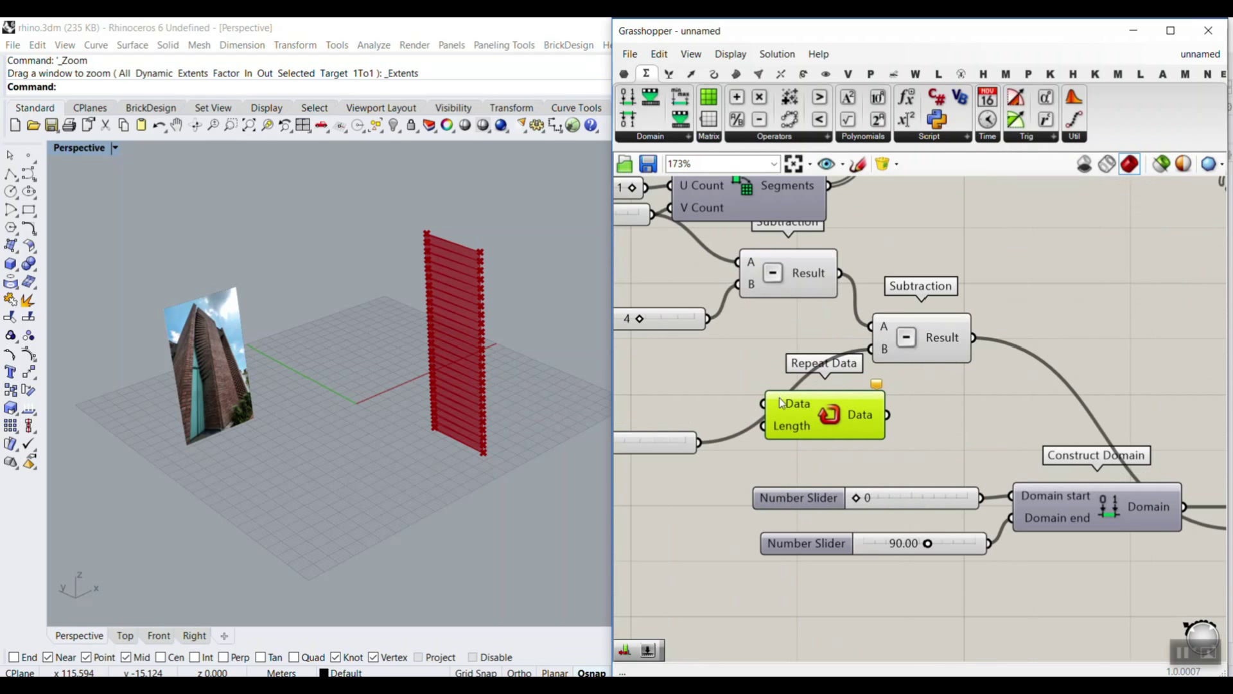
pyautogui.scroll(2, 724, 329)
pyautogui.moveTo(701, 314); pyautogui.dragTo(779, 463)
pyautogui.moveTo(902, 447)
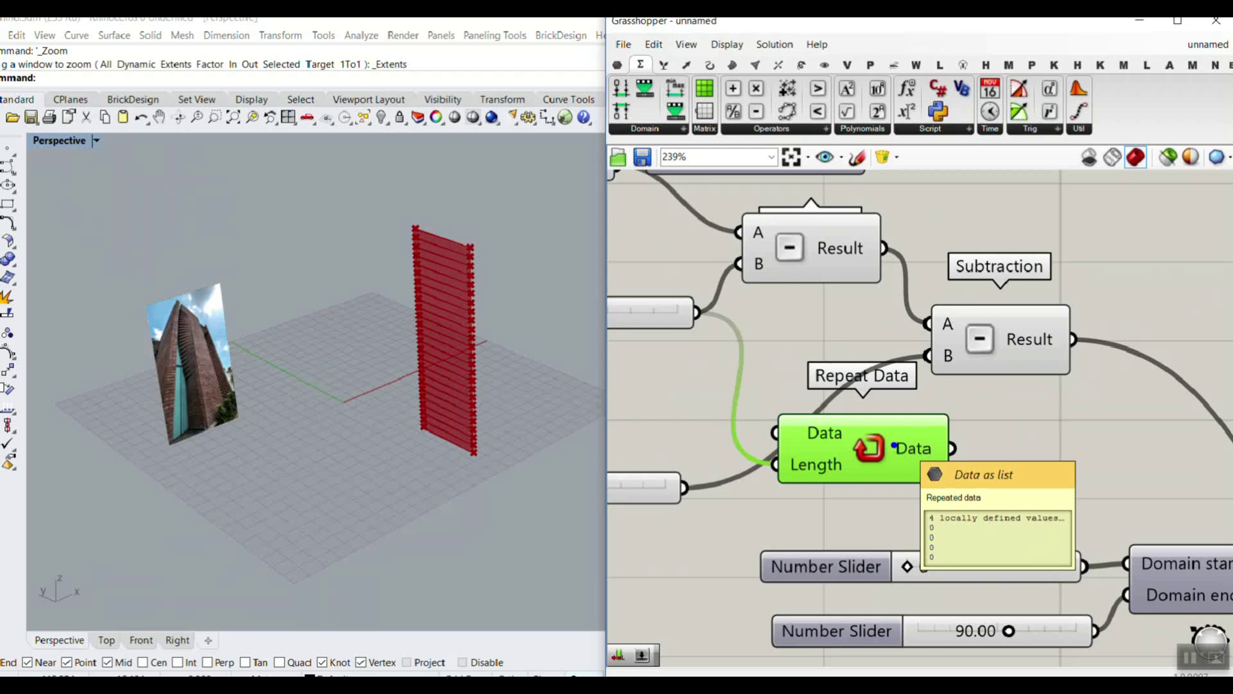
pyautogui.scroll(-2, 916, 448)
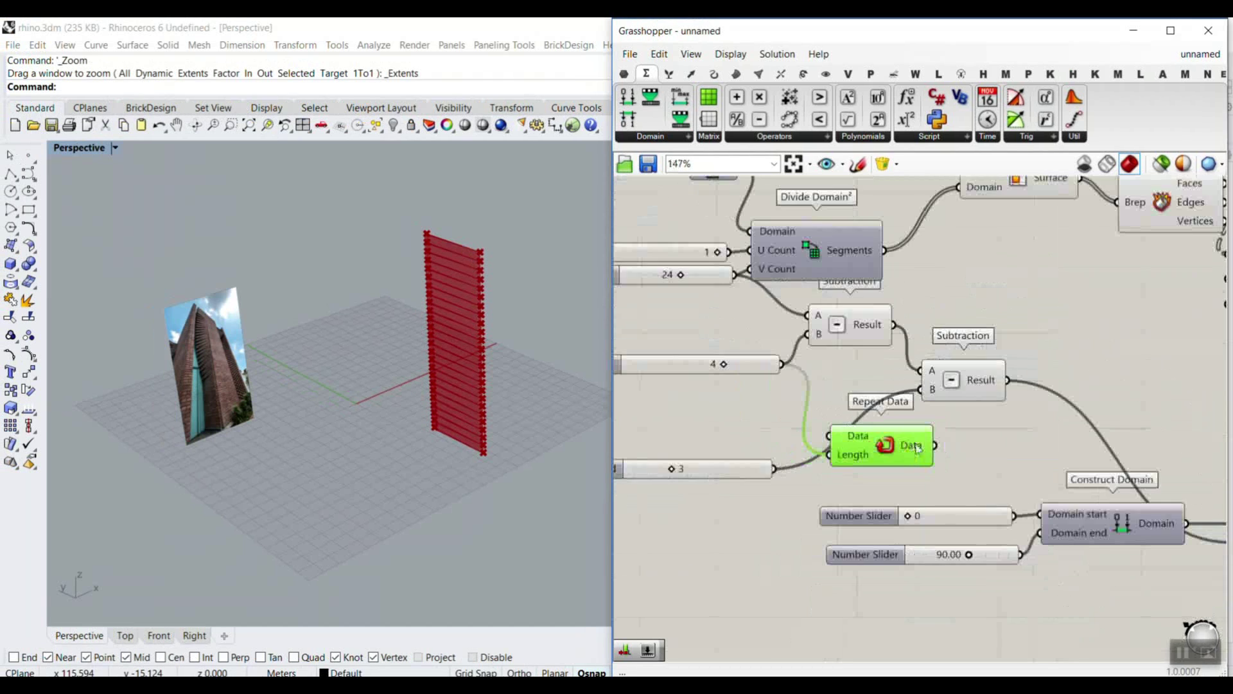
pyautogui.moveTo(917, 447); pyautogui.dragTo(692, 447, button='right')
pyautogui.moveTo(681, 447); pyautogui.dragTo(1131, 460)
pyautogui.moveTo(1131, 460); pyautogui.dragTo(881, 326, button='right')
pyautogui.scroll(2, 881, 325)
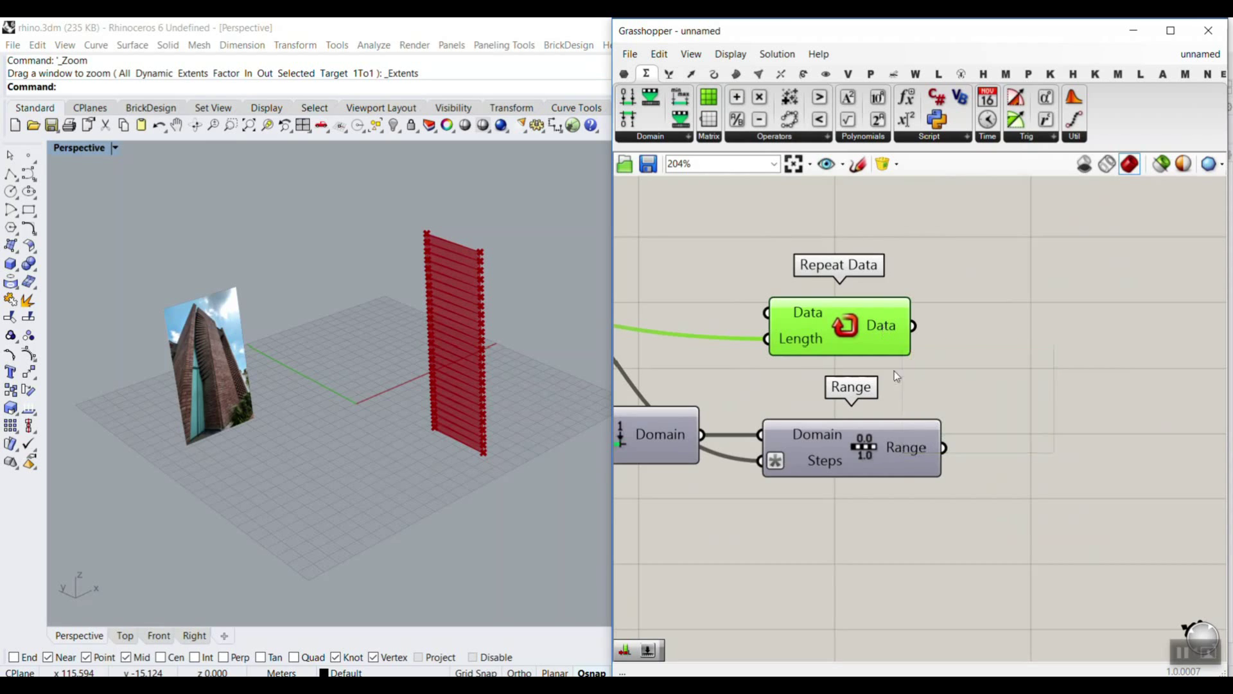
# - Add a Number parameter and merge Repeat Data's output followed by Range's output into it
pyautogui.moveTo(906, 437)
pyautogui.click(625, 74)
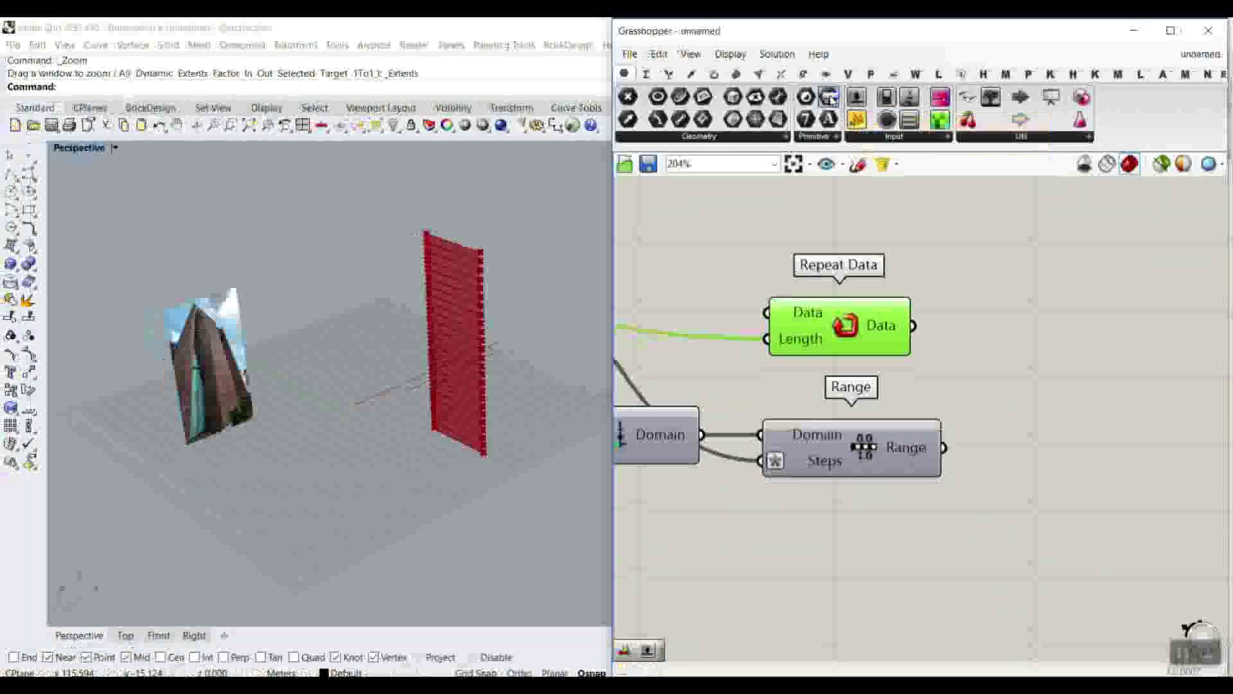
pyautogui.moveTo(829, 98); pyautogui.dragTo(1029, 374)
pyautogui.click(1028, 369)
pyautogui.moveTo(915, 326); pyautogui.dragTo(994, 366)
pyautogui.keyDown('shift'); pyautogui.moveTo(944, 448); pyautogui.dragTo(994, 379); pyautogui.keyUp('shift')
pyautogui.moveTo(1019, 372)
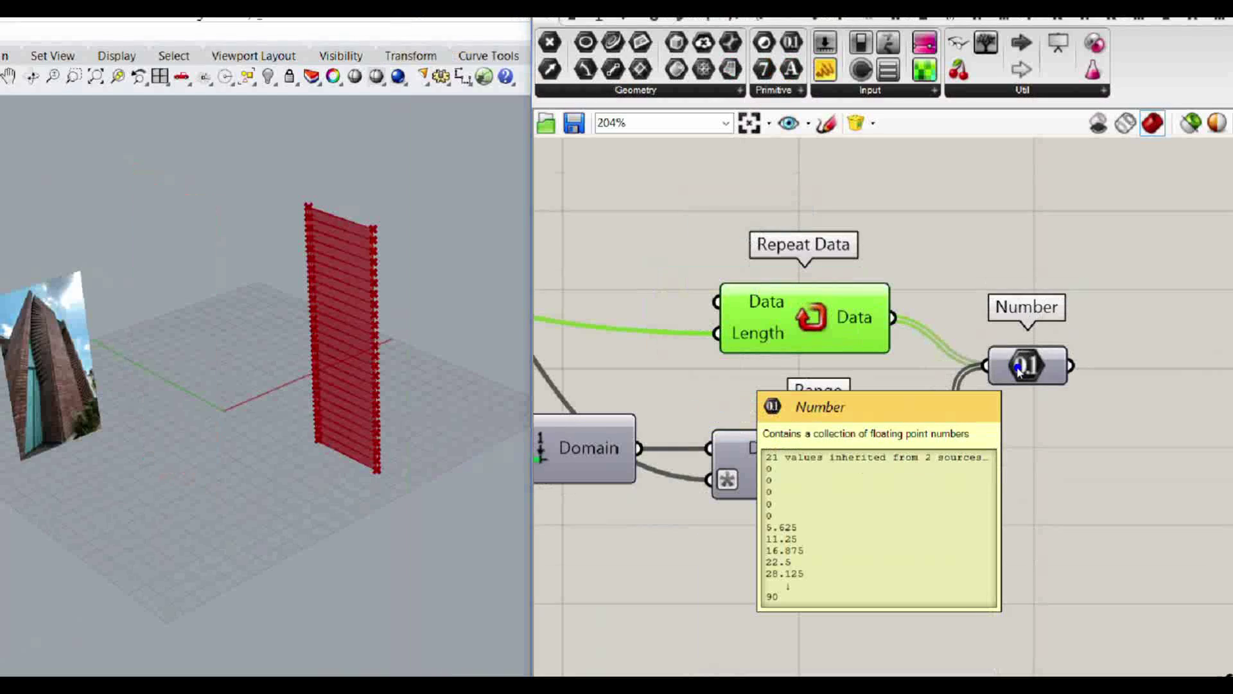
pyautogui.scroll(-2, 1017, 369)
# - Connect the Number parameter's output to the Angle input of Rotate Axis and inspect the rotated panels
pyautogui.moveTo(1025, 327); pyautogui.dragTo(869, 563, button='right')
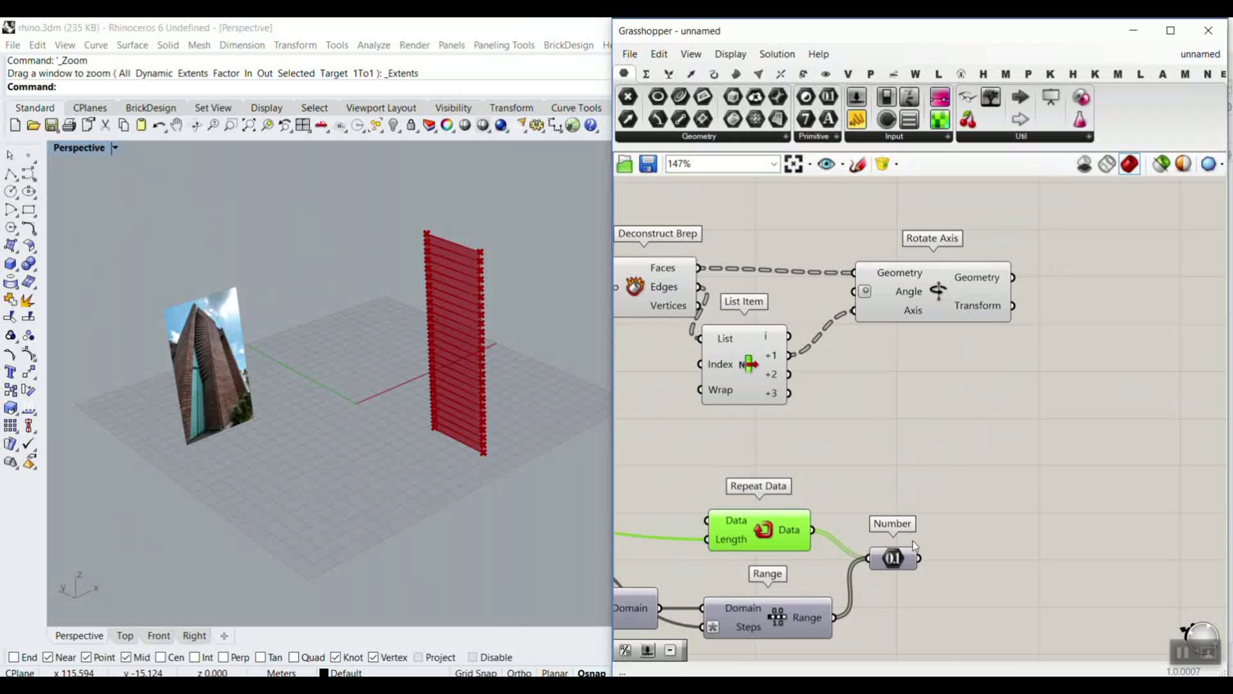
pyautogui.moveTo(919, 558); pyautogui.dragTo(855, 291)
pyautogui.moveTo(360, 372); pyautogui.dragTo(446, 278, button='right')
pyautogui.scroll(3, 445, 278)
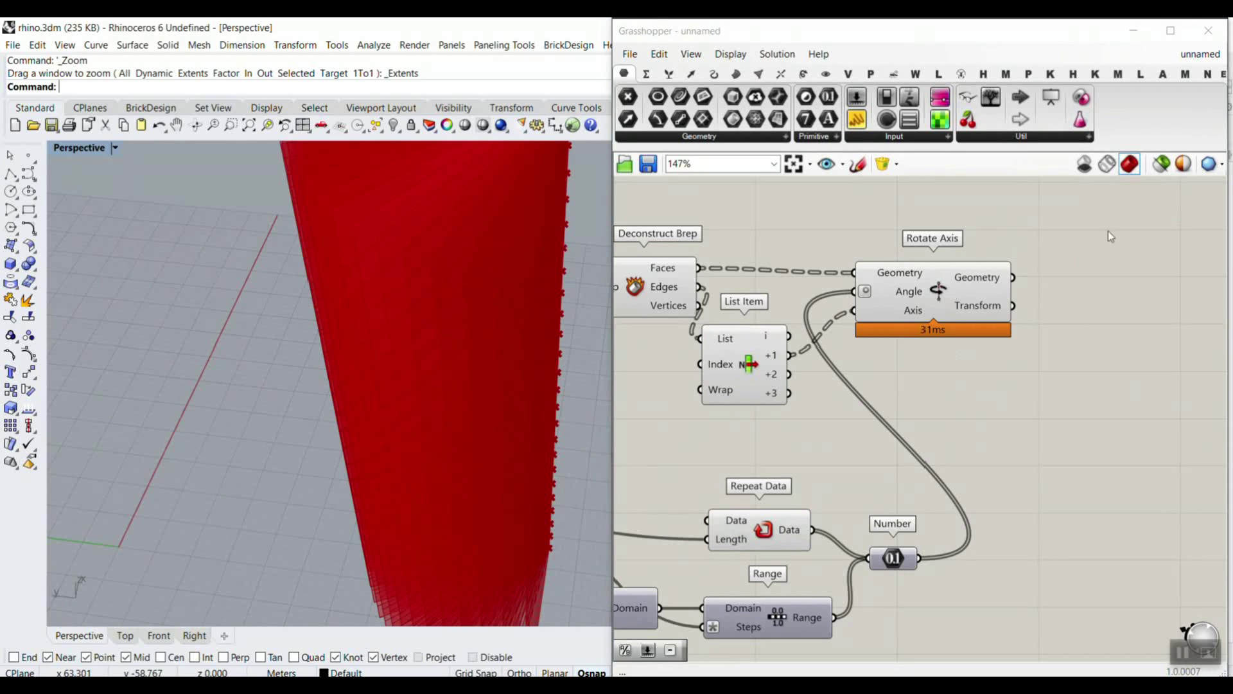
pyautogui.scroll(2, 873, 308)
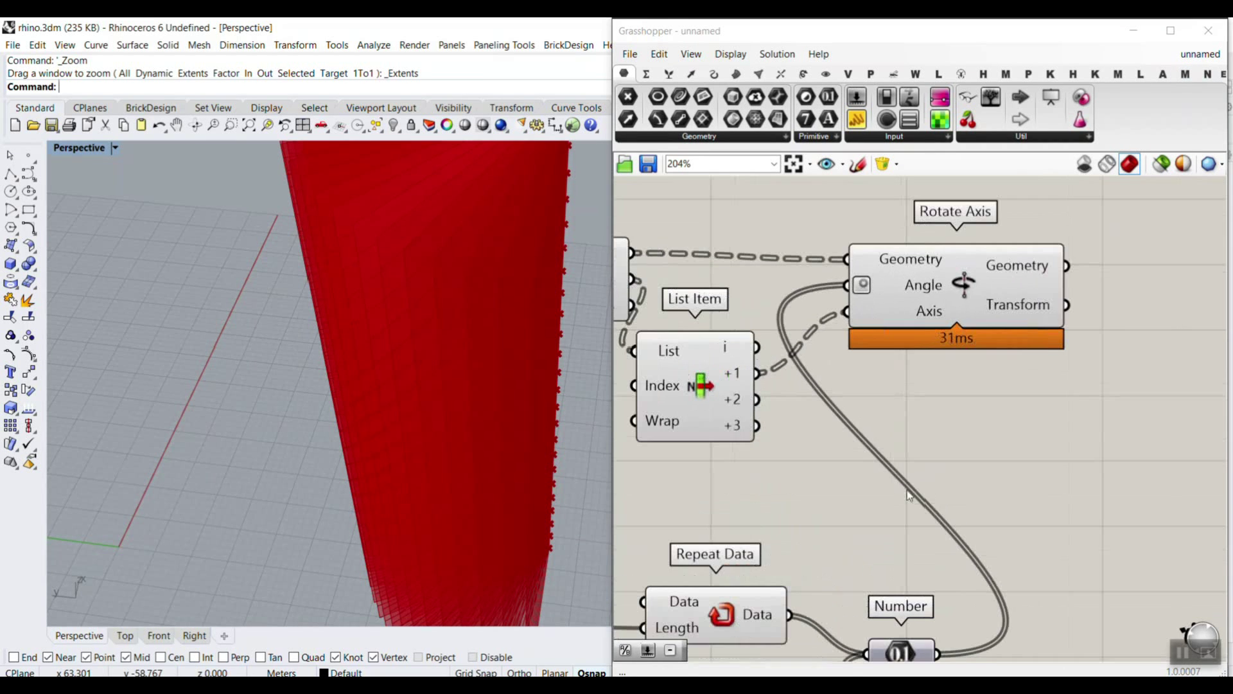
# - Graft the Number parameter and inspect the panel rotation in the Perspective view
pyautogui.moveTo(898, 604); pyautogui.dragTo(898, 519, button='right')
pyautogui.rightClick(910, 564)
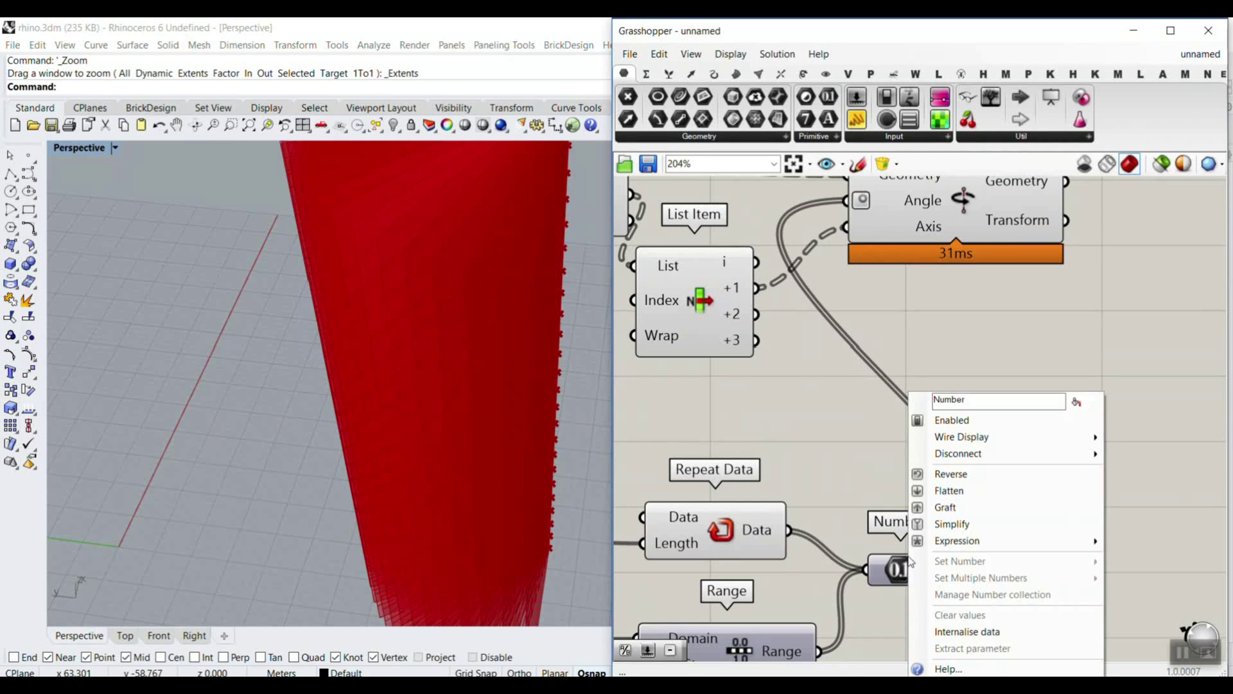
pyautogui.click(941, 505)
pyautogui.moveTo(546, 437); pyautogui.dragTo(467, 375, button='right')
pyautogui.scroll(-4, 349, 316)
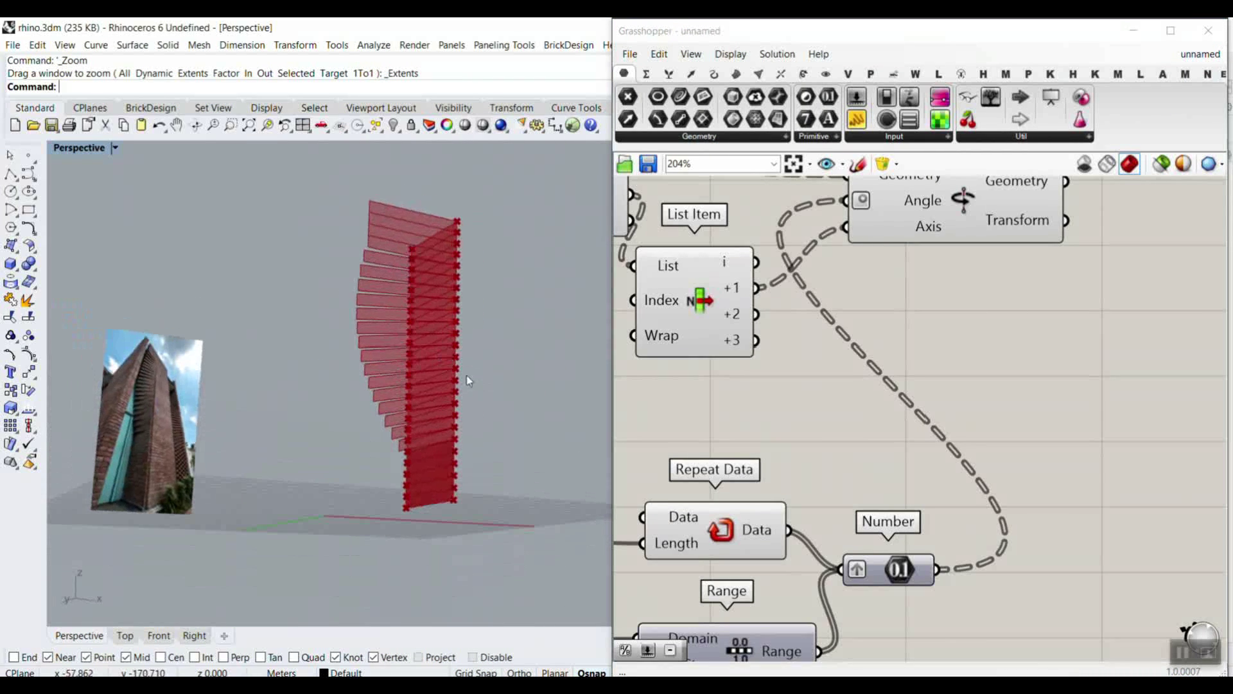
pyautogui.scroll(-3, 941, 476)
pyautogui.click(940, 473)
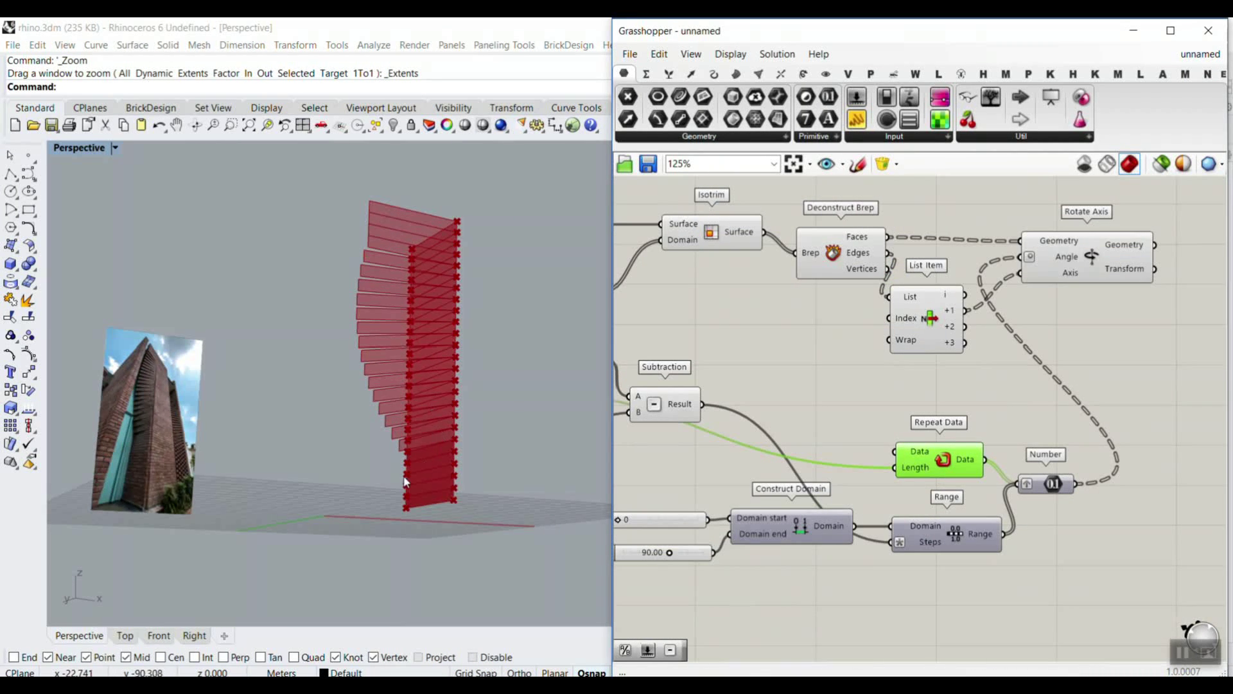
pyautogui.scroll(3, 405, 485)
pyautogui.scroll(-5, 455, 504)
# - Turn off the preview of all components and turn it back on only for Rotate Axis
pyautogui.scroll(-5, 749, 334)
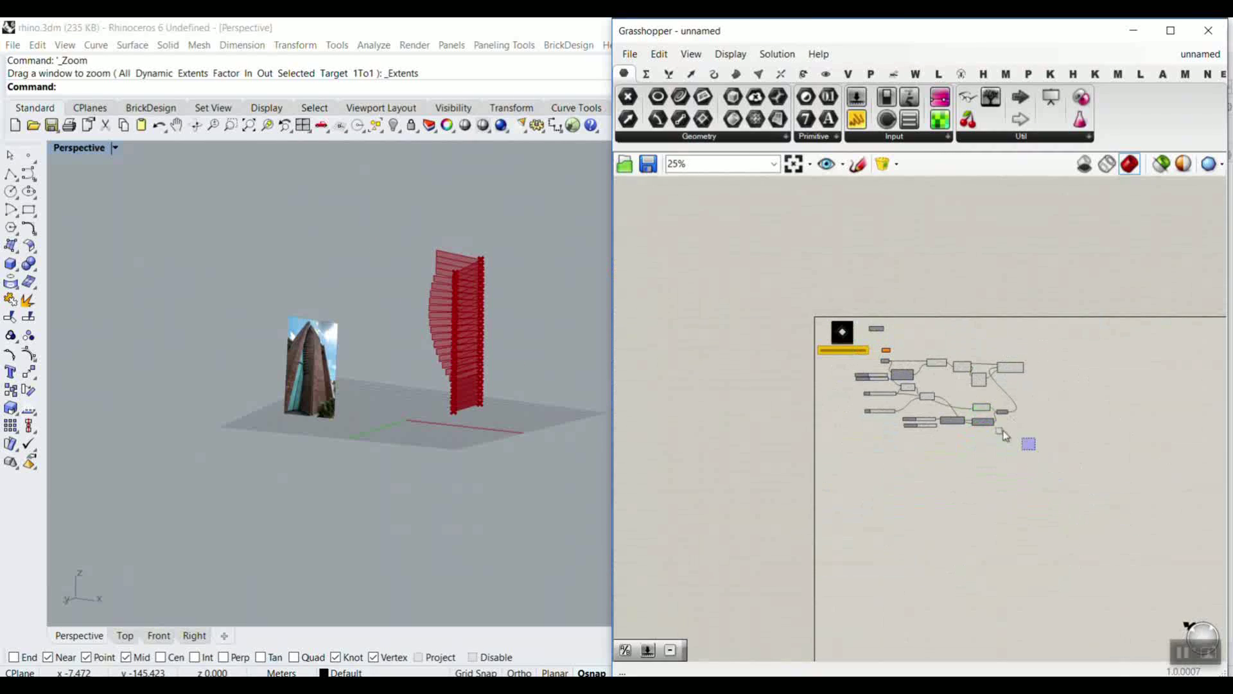
pyautogui.moveTo(1037, 451); pyautogui.dragTo(848, 358)
pyautogui.rightClick(1003, 311)
pyautogui.click(1045, 335)
pyautogui.scroll(5, 739, 301)
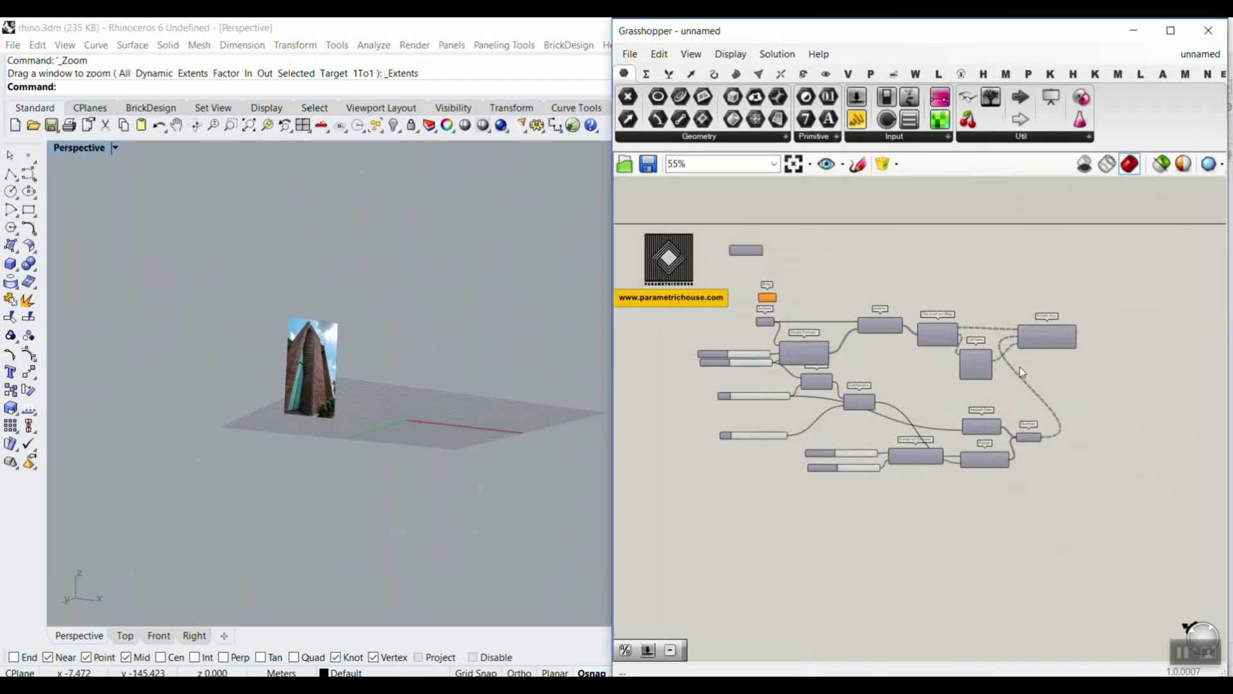
pyautogui.rightClick(1066, 317)
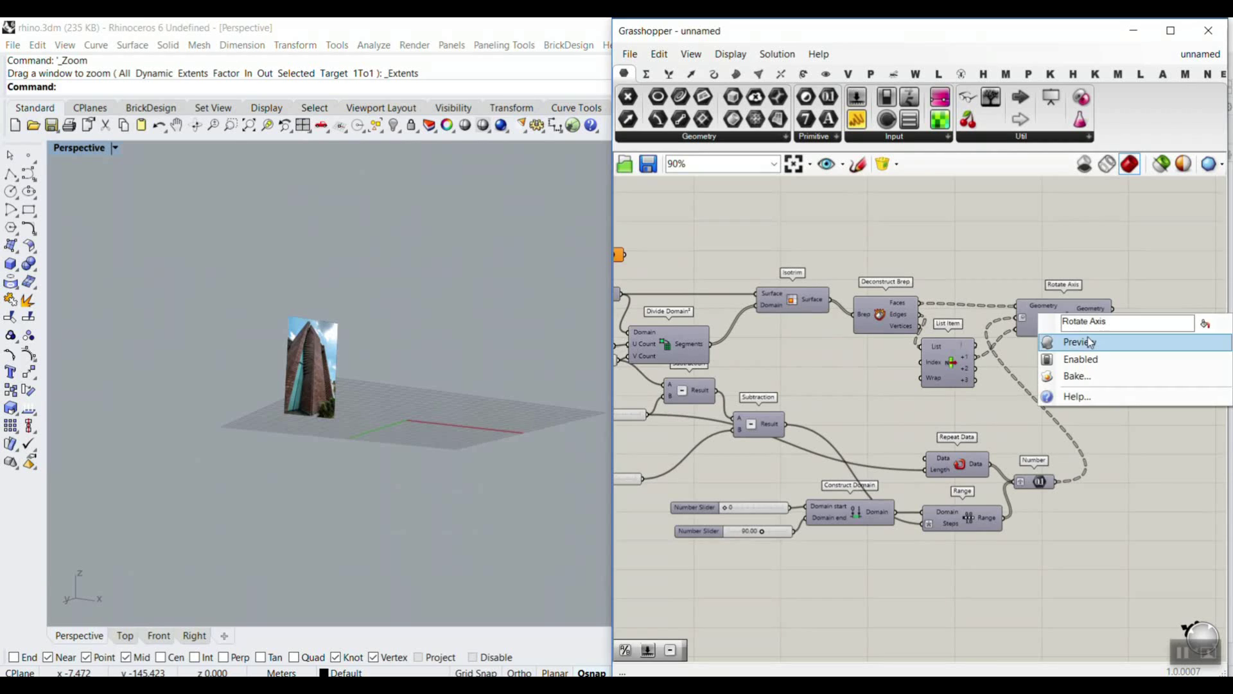
pyautogui.click(1077, 341)
pyautogui.moveTo(450, 385); pyautogui.dragTo(516, 422, button='right')
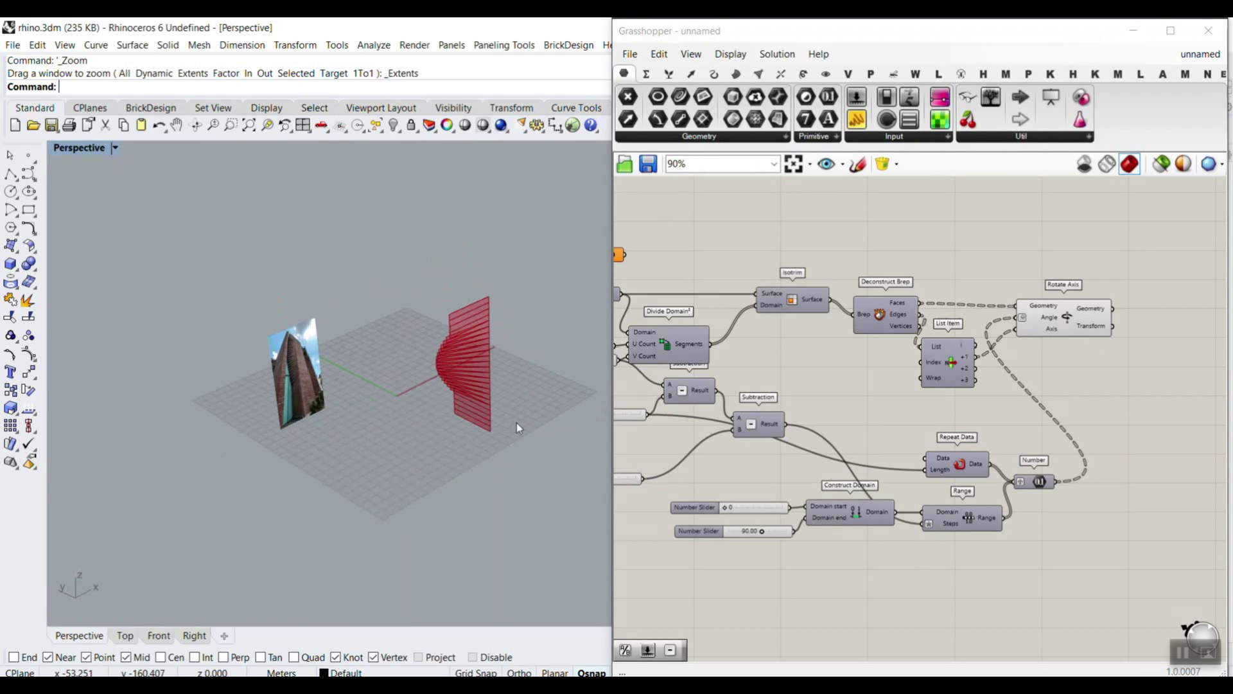
# - Set the V Count slider of Divide Domain² to 32 and compare the twisting wall with the reference picture
pyautogui.moveTo(728, 351); pyautogui.dragTo(883, 333, button='right')
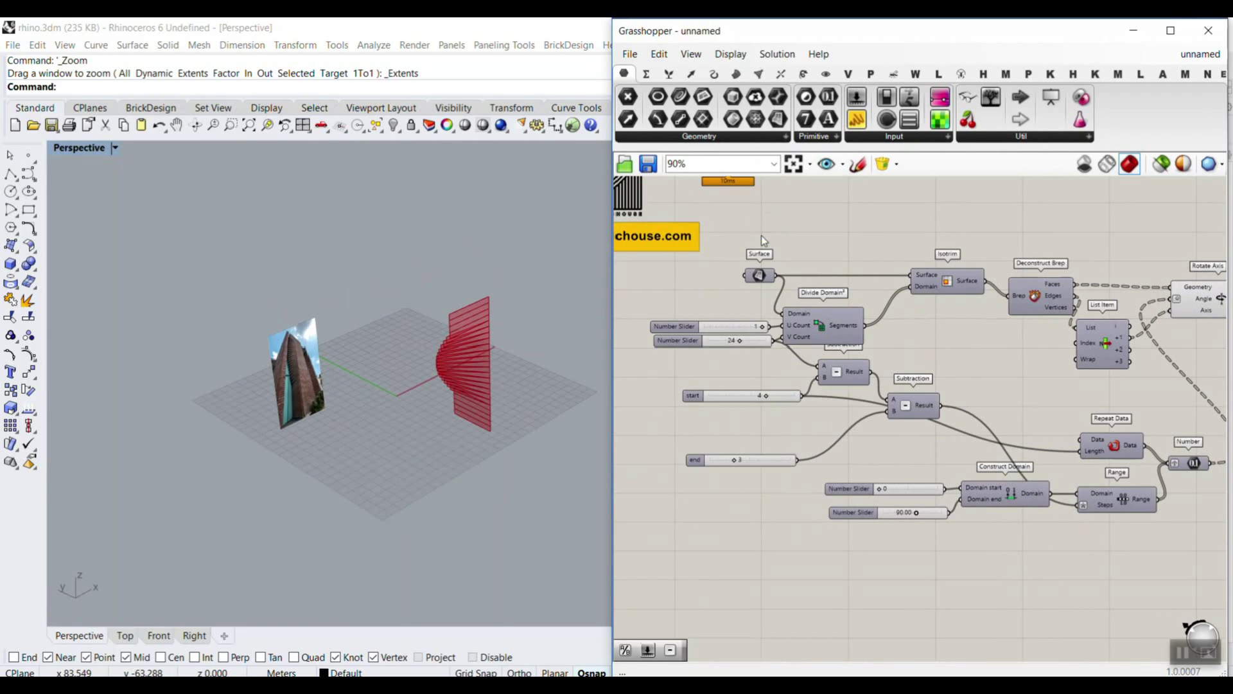
pyautogui.scroll(4, 733, 339)
pyautogui.moveTo(753, 328); pyautogui.dragTo(776, 329)
pyautogui.moveTo(514, 397); pyautogui.dragTo(454, 345, button='right')
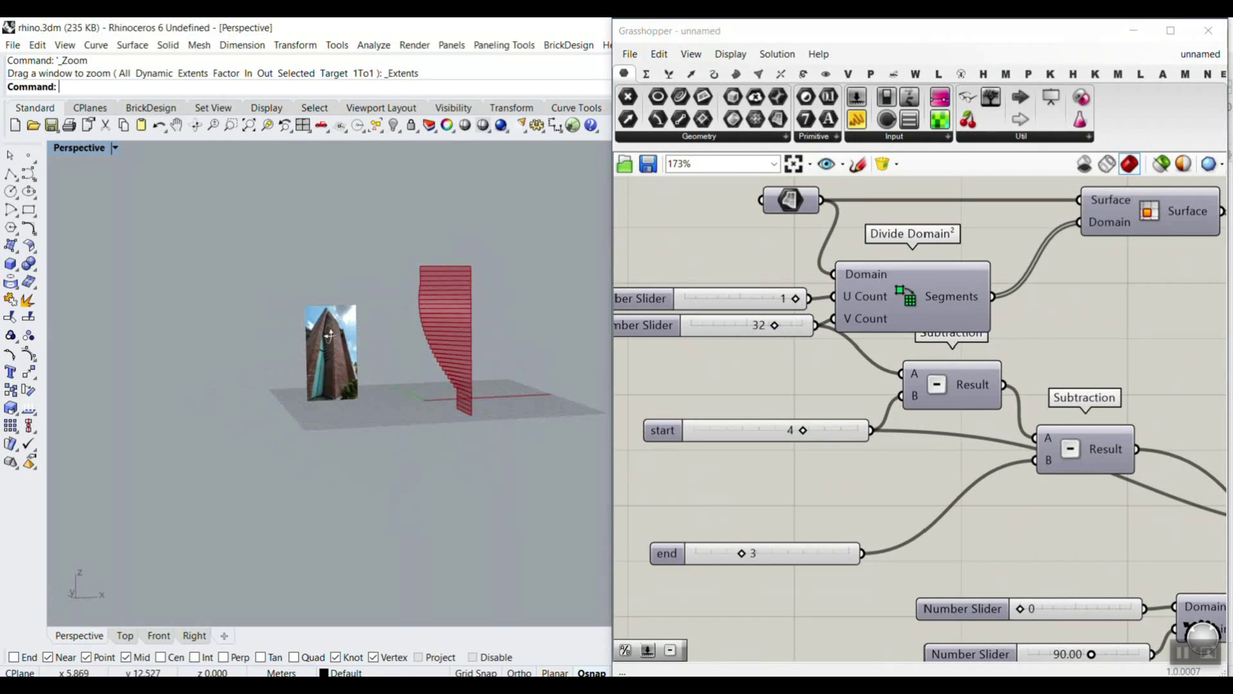
pyautogui.scroll(6, 453, 345)
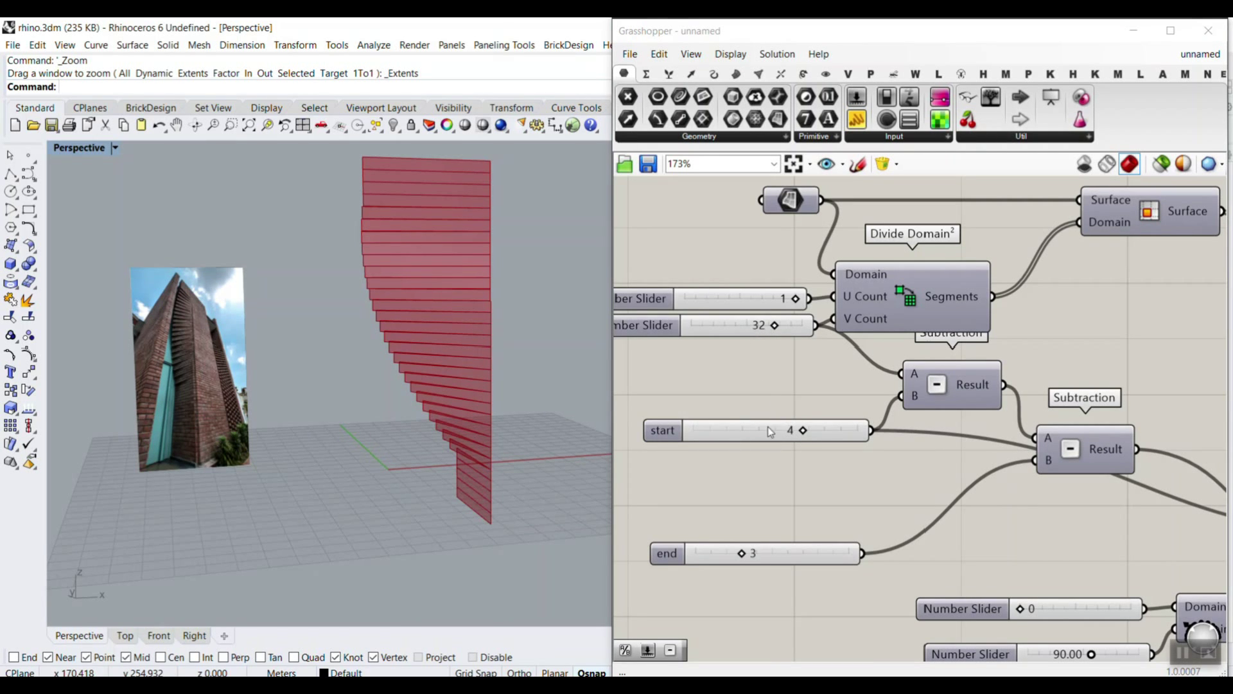
# - Set the start slider to 6 and the end slider to 5, and check the unrotated courses in the Perspective view
pyautogui.moveTo(801, 429); pyautogui.dragTo(874, 436)
pyautogui.moveTo(741, 557); pyautogui.dragTo(764, 549)
pyautogui.moveTo(321, 331); pyautogui.dragTo(418, 330, button='right')
pyautogui.scroll(-4, 989, 472)
pyautogui.moveTo(989, 472); pyautogui.dragTo(780, 360, button='right')
pyautogui.scroll(5, 808, 453)
# - Set the Domain end slider of Construct Domain to 62.83 and select the Surface parameter
pyautogui.moveTo(837, 482); pyautogui.dragTo(787, 474)
pyautogui.moveTo(407, 225); pyautogui.dragTo(387, 274, button='right')
pyautogui.scroll(-4, 379, 385)
pyautogui.scroll(-6, 724, 366)
pyautogui.moveTo(724, 366); pyautogui.dragTo(935, 420, button='right')
pyautogui.scroll(4, 857, 276)
pyautogui.moveTo(832, 244)
pyautogui.mouseDown()
pyautogui.moveTo(807, 264)
pyautogui.moveTo(818, 238)
pyautogui.mouseUp()
pyautogui.moveTo(427, 411); pyautogui.dragTo(411, 350, button='right')
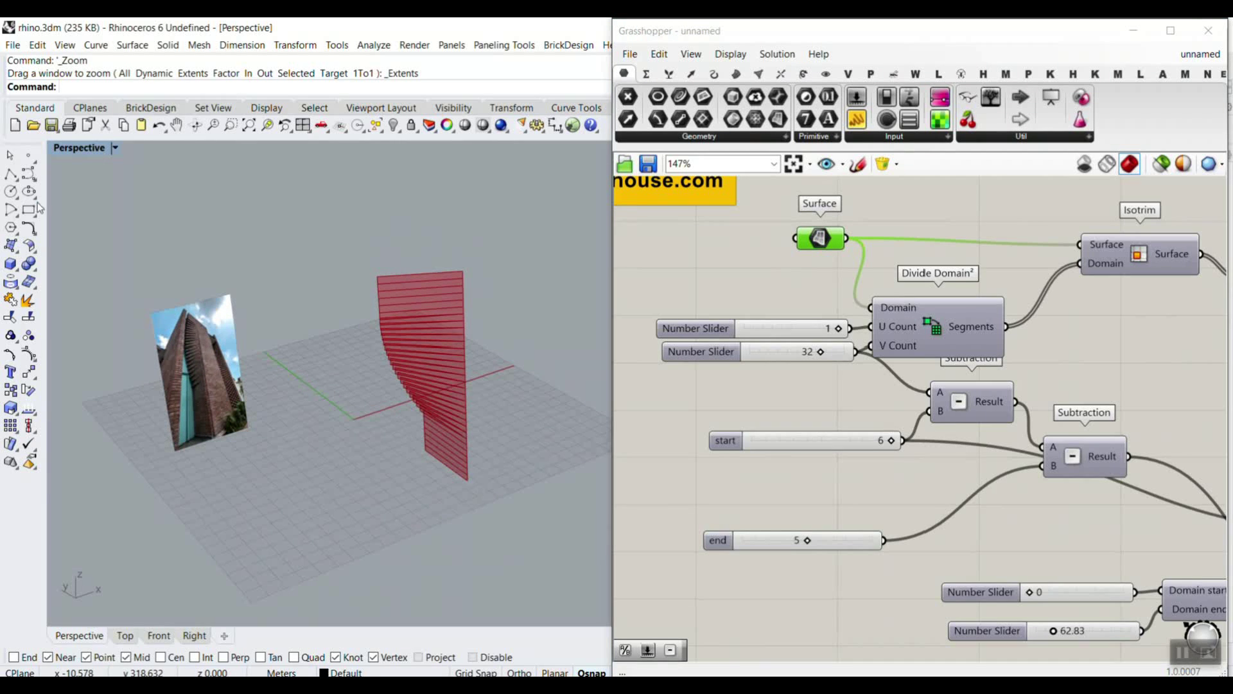
# - Draw a straight line along the base of the twisting wall and extrude it upward into a vertical face
pyautogui.click(11, 173)
pyautogui.click(465, 470)
pyautogui.click(447, 416)
pyautogui.press('Return')
pyautogui.moveTo(447, 437); pyautogui.dragTo(442, 243)
pyautogui.click(474, 244)
# - Move the new vertical extrusion away from the twisting wall and explode it into a plain surface
pyautogui.scroll(5, 422, 397)
pyautogui.moveTo(422, 397); pyautogui.dragTo(476, 350, button='right')
pyautogui.moveTo(476, 350); pyautogui.dragTo(340, 298)
pyautogui.click(265, 391)
pyautogui.moveTo(264, 390); pyautogui.dragTo(317, 316, button='right')
pyautogui.click(318, 316)
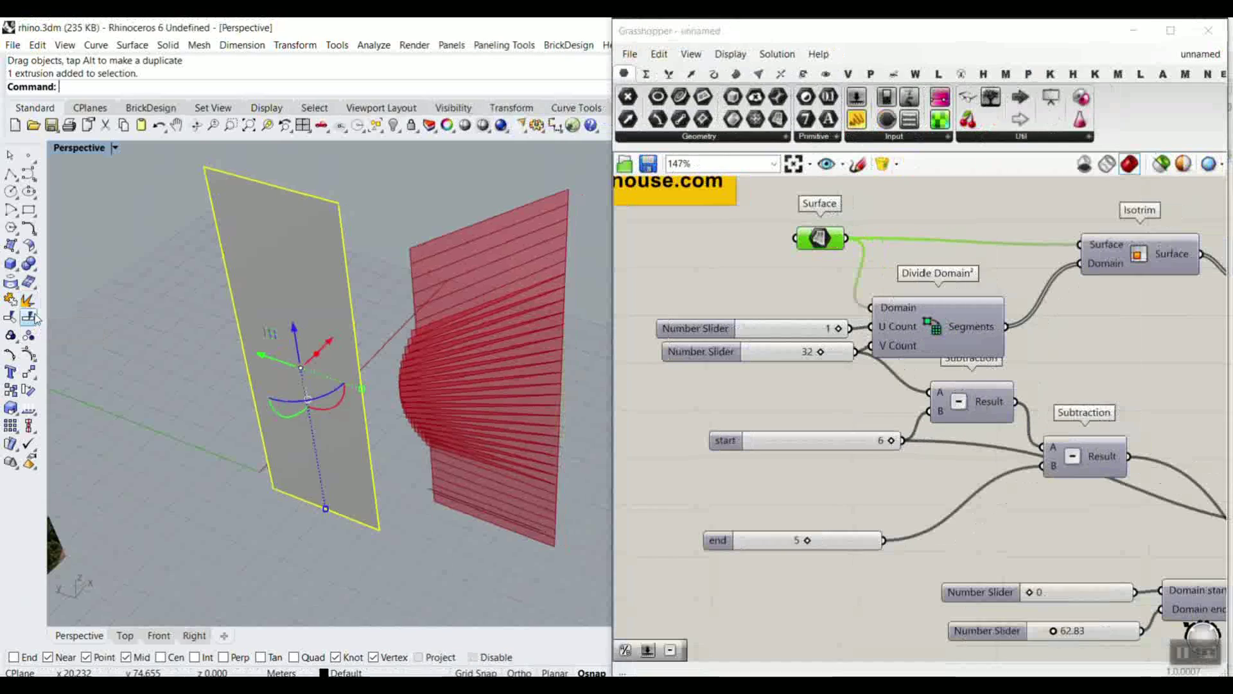
pyautogui.click(55, 304)
# - Assign the exploded vertical surface to the Surface parameter and inspect the regenerated panels
pyautogui.click(780, 281)
pyautogui.rightClick(818, 245)
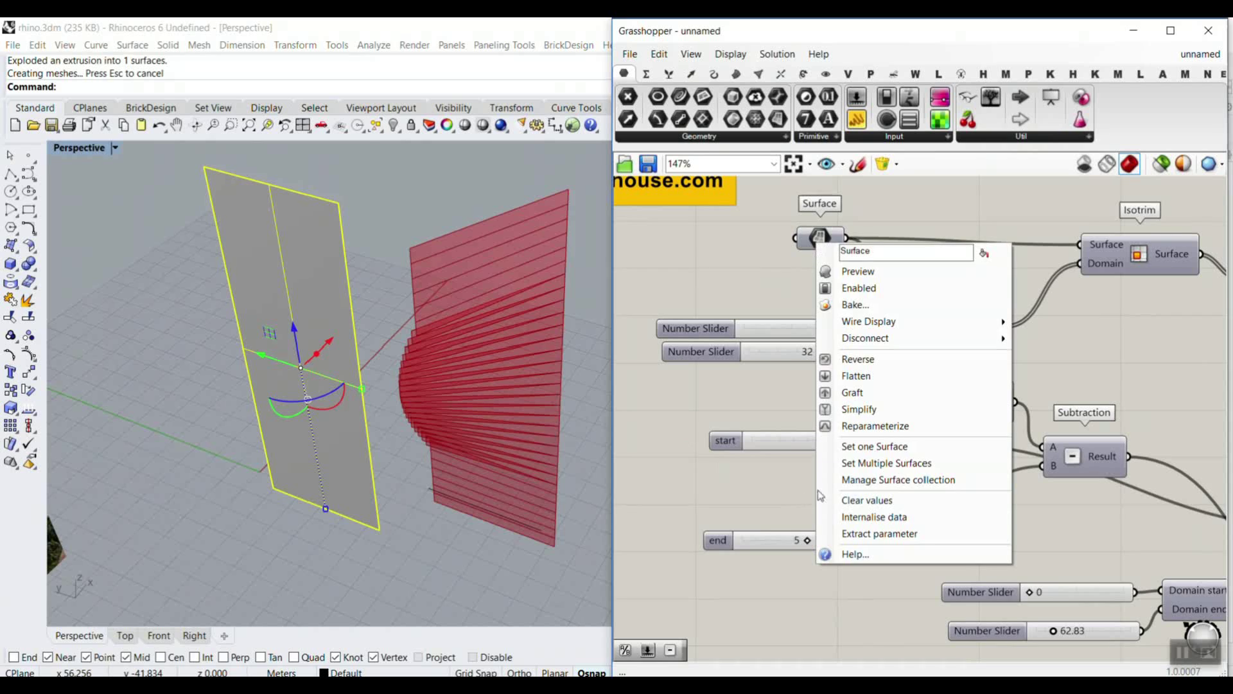
pyautogui.click(875, 446)
pyautogui.click(318, 460)
pyautogui.moveTo(318, 459); pyautogui.dragTo(263, 375, button='right')
pyautogui.moveTo(340, 376); pyautogui.dragTo(409, 341, button='right')
pyautogui.scroll(-3, 868, 332)
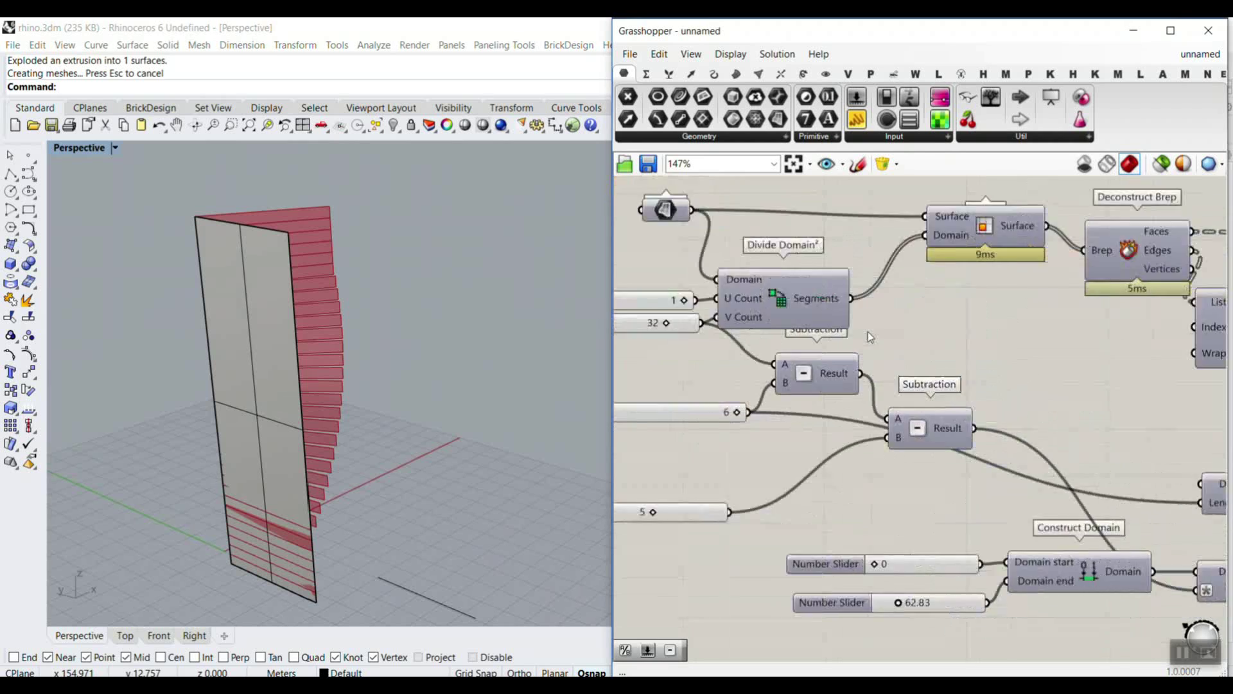
# - Test List Item's +3 output as the Axis of Rotate Axis, and reconnect the +1 output
pyautogui.scroll(5, 848, 347)
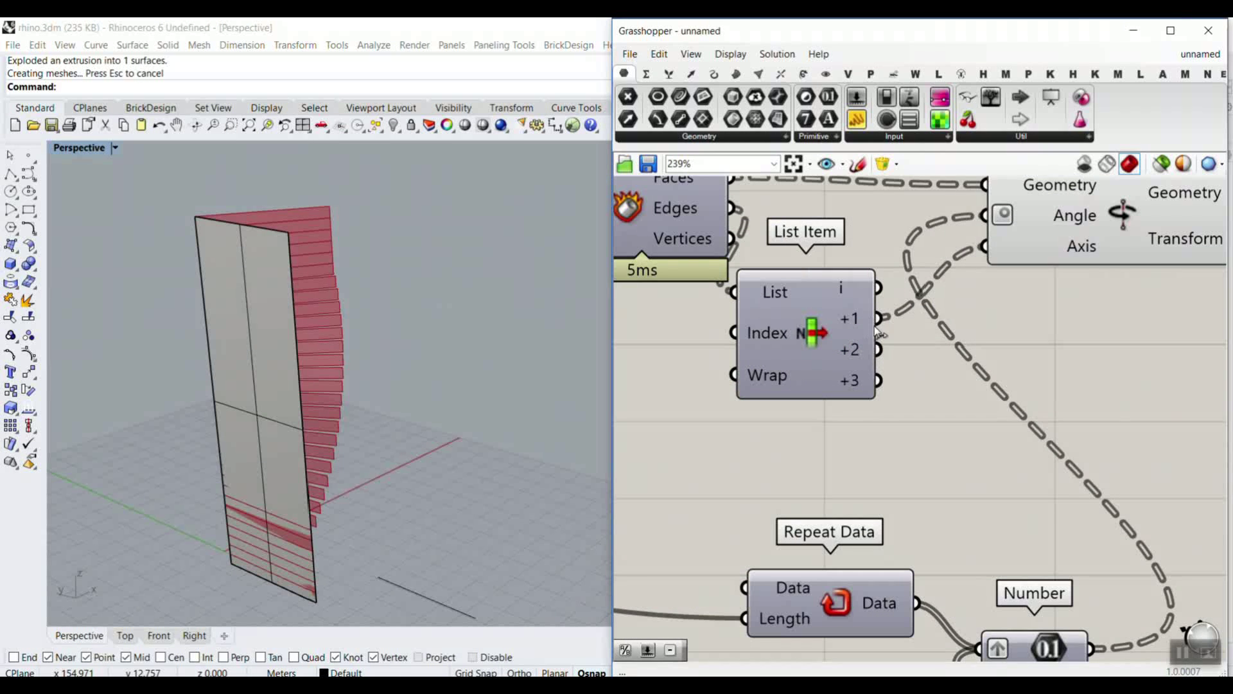
pyautogui.moveTo(881, 385); pyautogui.dragTo(980, 253)
pyautogui.moveTo(429, 368); pyautogui.dragTo(440, 396, button='right')
pyautogui.moveTo(881, 322); pyautogui.dragTo(977, 251)
pyautogui.moveTo(307, 352); pyautogui.dragTo(314, 305, button='right')
# - Flip the normal direction of the vertical source surface with the Dir command
pyautogui.click(268, 389)
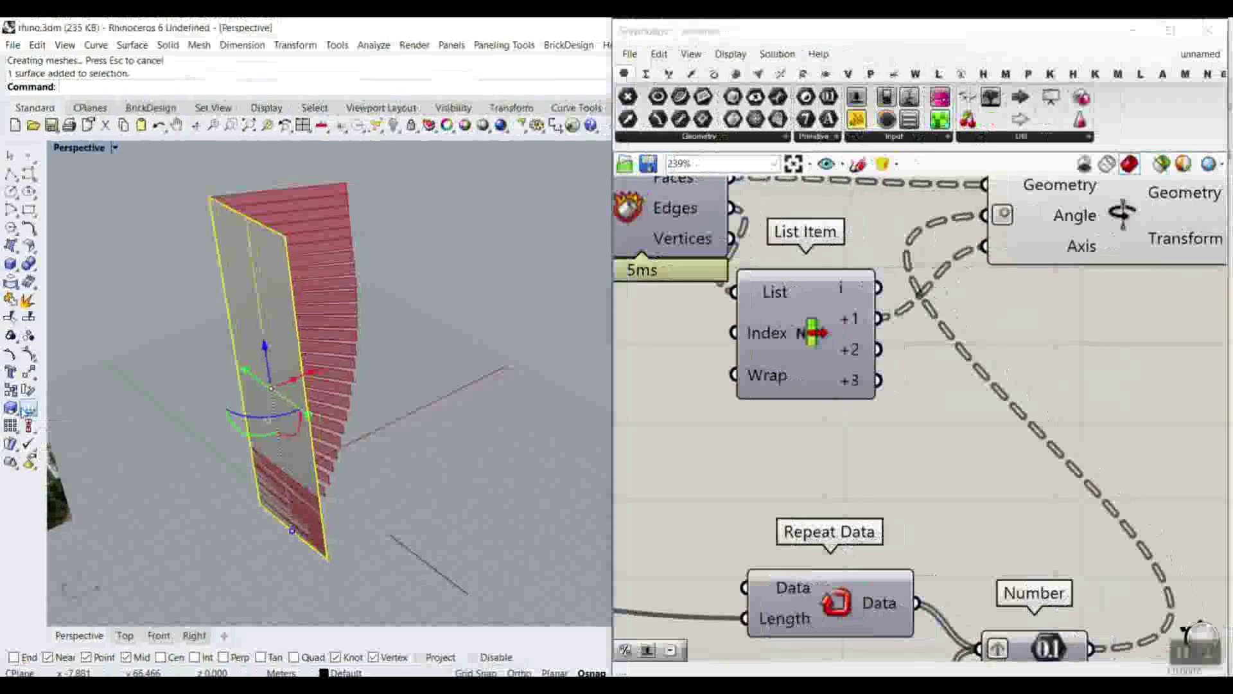
pyautogui.click(26, 409)
pyautogui.click(251, 86)
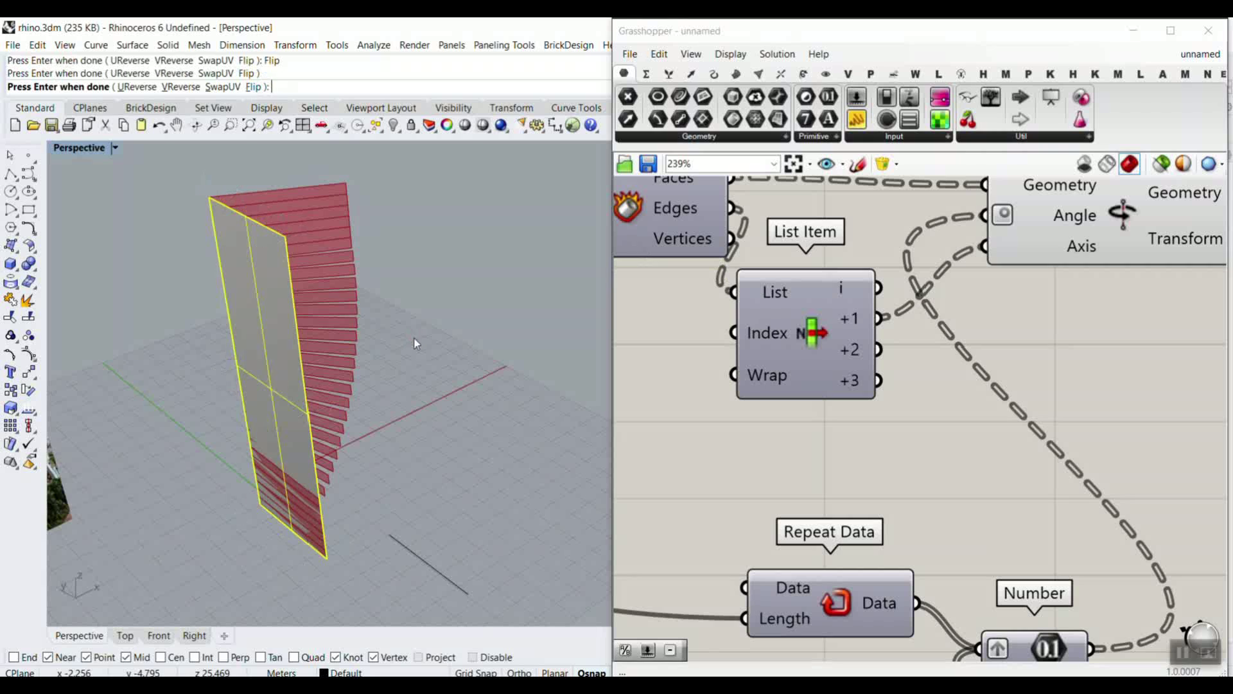
pyautogui.press('Return')
pyautogui.moveTo(420, 371); pyautogui.dragTo(223, 421, button='right')
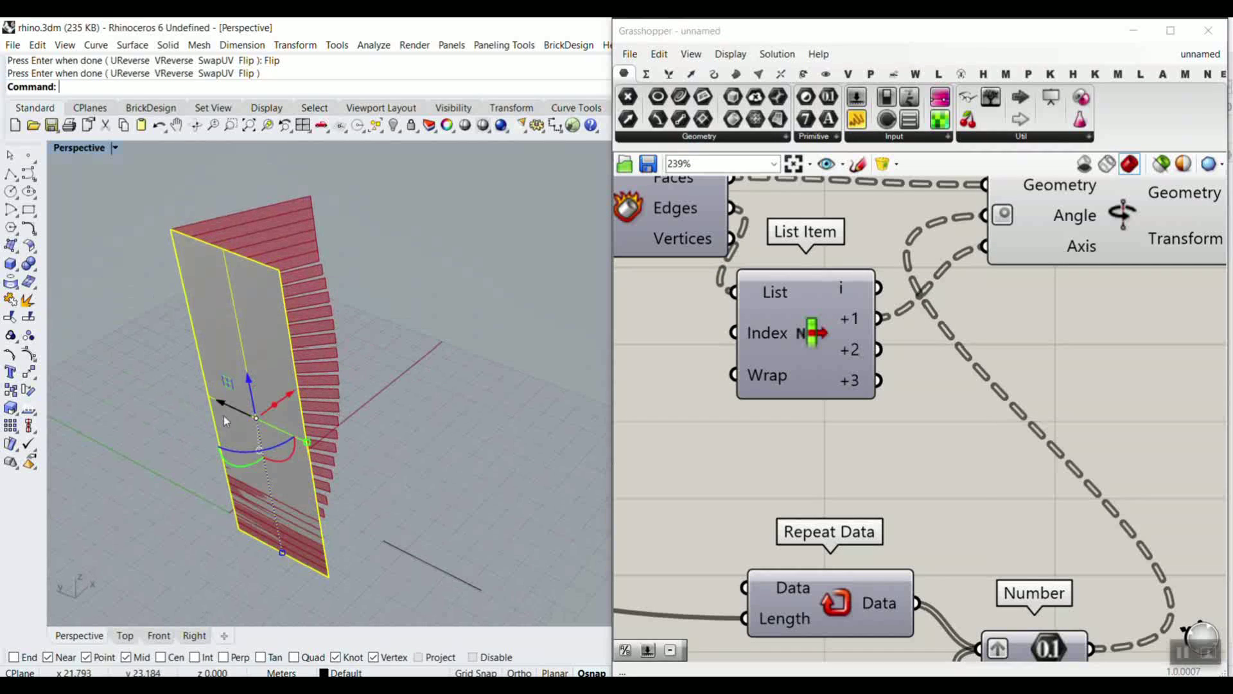
# - Compare List Item's +3 and +1 outputs as the Axis of Rotate Axis, moving the source surface between tests, and keep +1
pyautogui.moveTo(879, 379); pyautogui.dragTo(985, 246)
pyautogui.moveTo(357, 365); pyautogui.dragTo(329, 397, button='right')
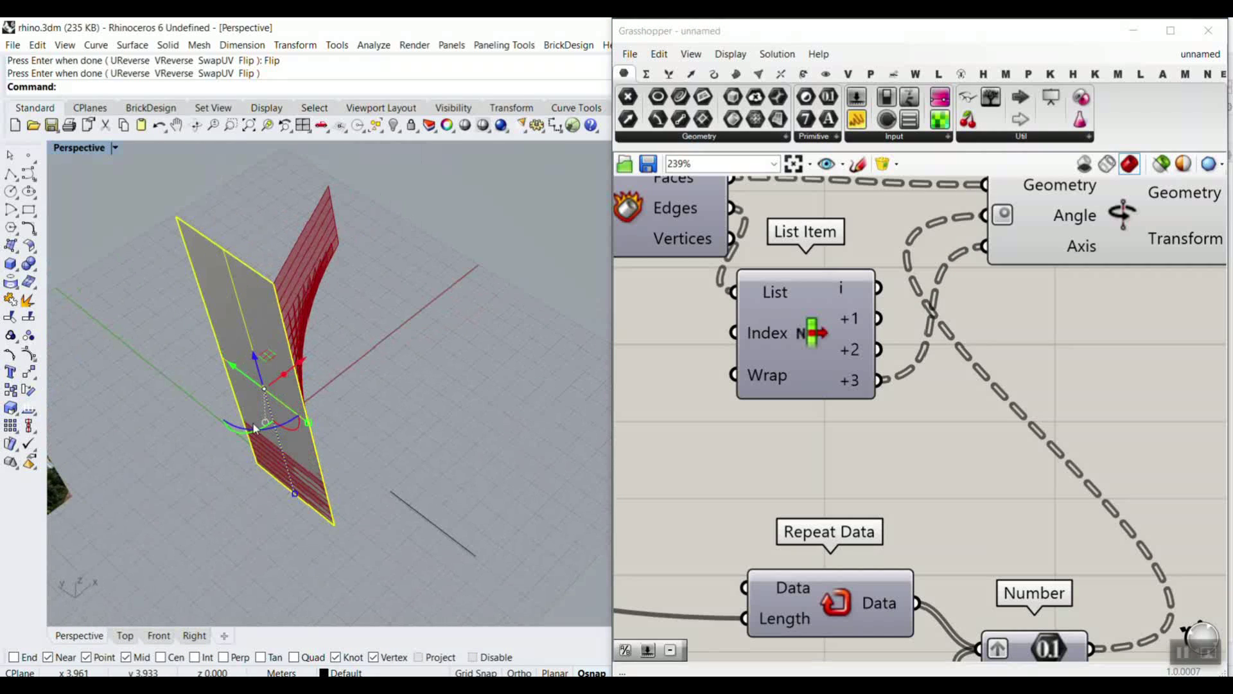
pyautogui.moveTo(273, 434); pyautogui.dragTo(349, 308)
pyautogui.moveTo(353, 376); pyautogui.dragTo(360, 460, button='right')
pyautogui.moveTo(886, 319); pyautogui.dragTo(984, 248)
pyautogui.moveTo(453, 377); pyautogui.dragTo(384, 328, button='right')
pyautogui.keyDown('ctrl'); pyautogui.keyDown('shift'); pyautogui.click(382, 321); pyautogui.keyUp('shift'); pyautogui.keyUp('ctrl')
pyautogui.moveTo(362, 289); pyautogui.dragTo(375, 231)
pyautogui.hotkey('ctrl', 'z')
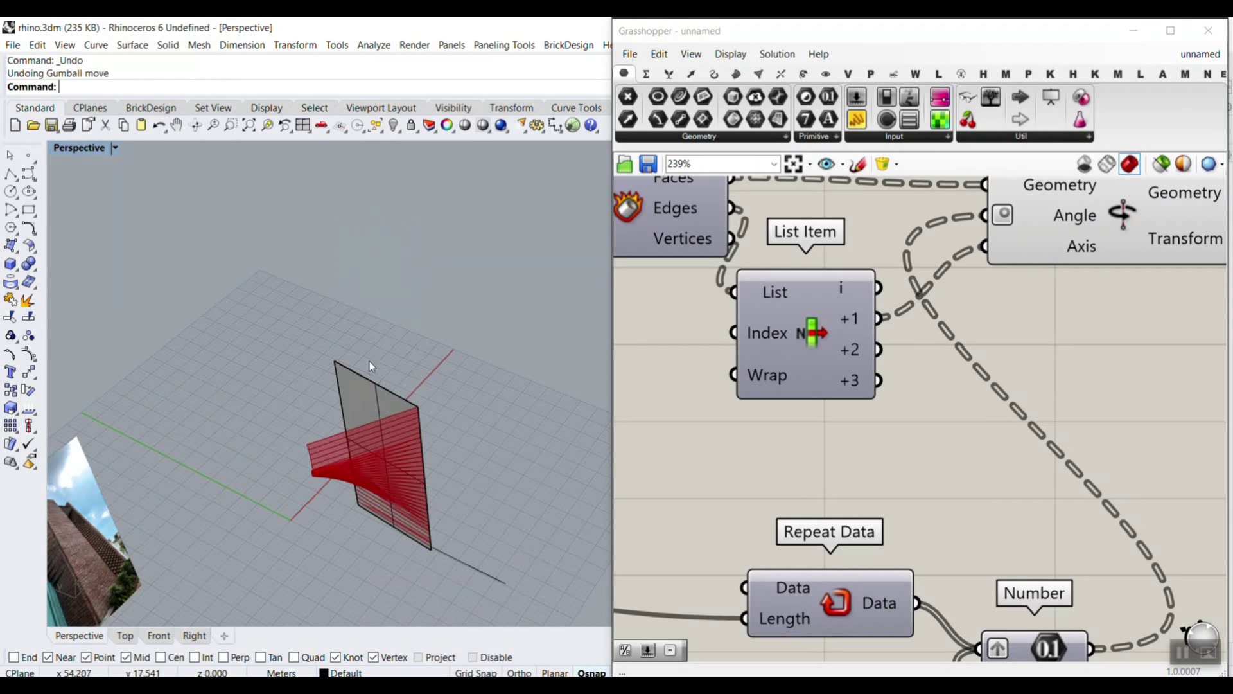
# - Raise the upper edge of the source surface to make the wall taller, and hide the surface
pyautogui.keyDown('ctrl'); pyautogui.keyDown('shift'); pyautogui.click(378, 384); pyautogui.keyUp('shift'); pyautogui.keyUp('ctrl')
pyautogui.moveTo(370, 350); pyautogui.dragTo(374, 187)
pyautogui.click(392, 336)
pyautogui.click(393, 124)
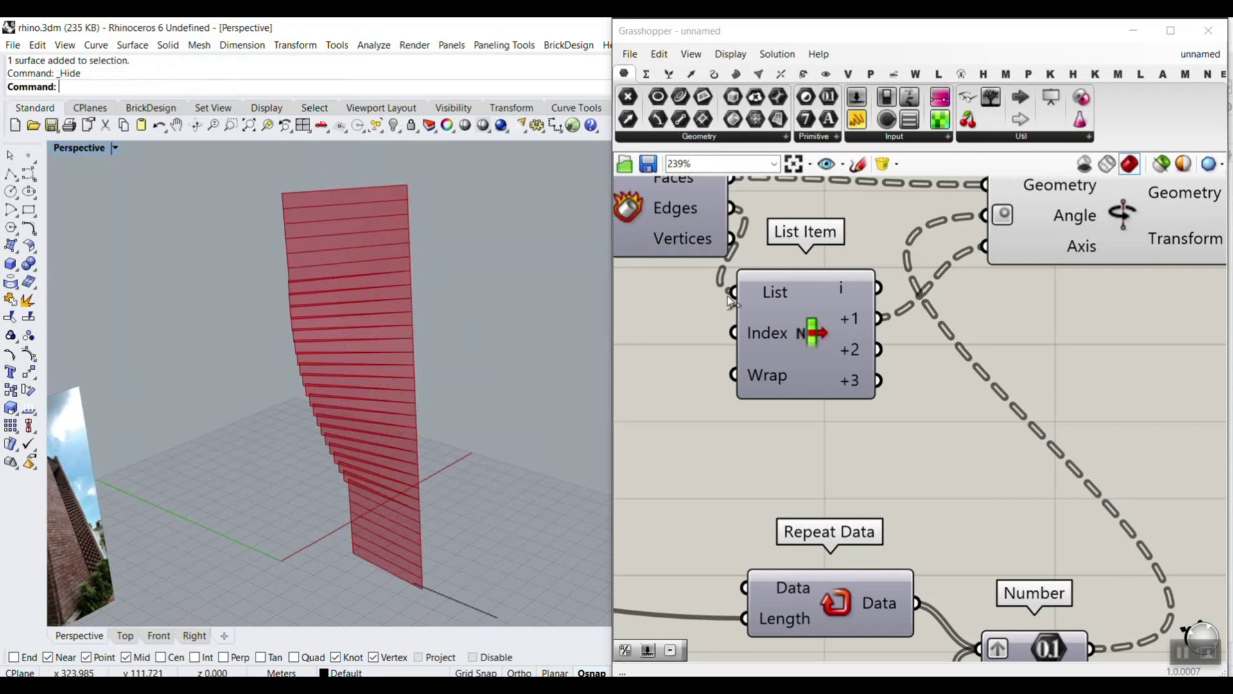
# - Set the V Count slider of Divide Domain² to 34
pyautogui.scroll(-5, 992, 342)
pyautogui.moveTo(650, 393); pyautogui.dragTo(859, 391, button='right')
pyautogui.scroll(5, 812, 337)
pyautogui.scroll(2, 827, 334)
pyautogui.moveTo(853, 325); pyautogui.dragTo(892, 353)
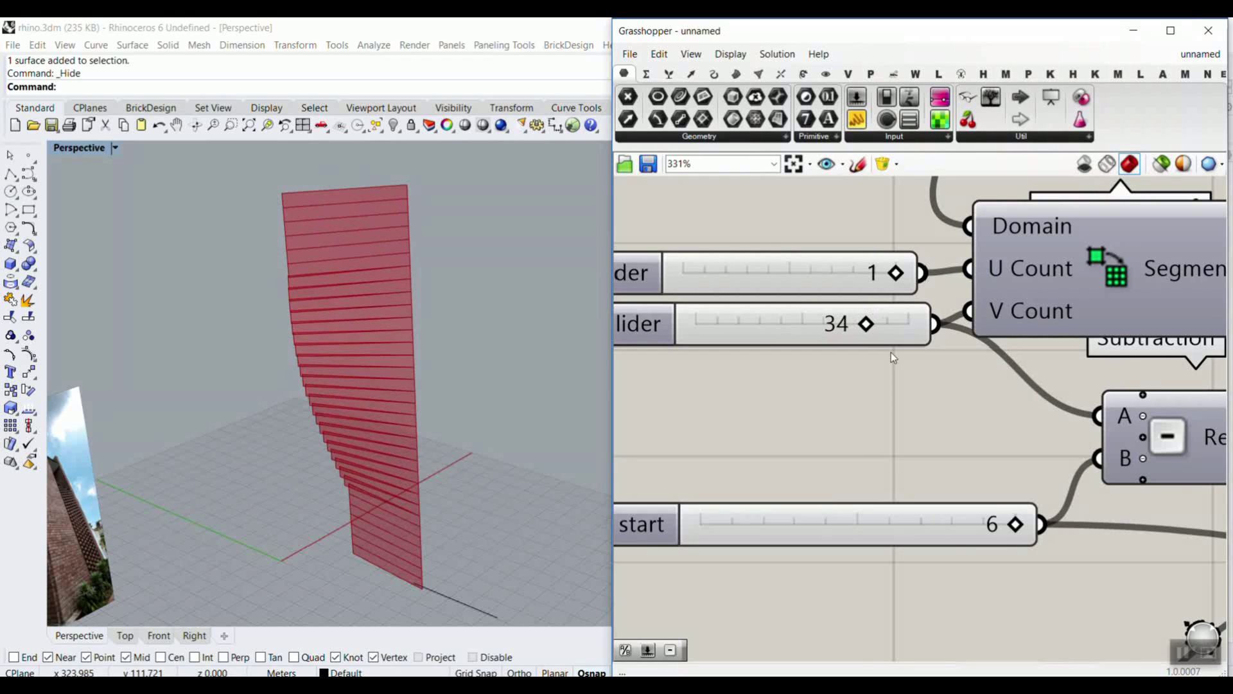
# - Set the Domain end slider of Construct Domain to 90.00 and inspect the twist
pyautogui.scroll(-4, 892, 353)
pyautogui.scroll(2, 844, 396)
pyautogui.scroll(2, 810, 476)
pyautogui.moveTo(805, 484); pyautogui.dragTo(847, 485)
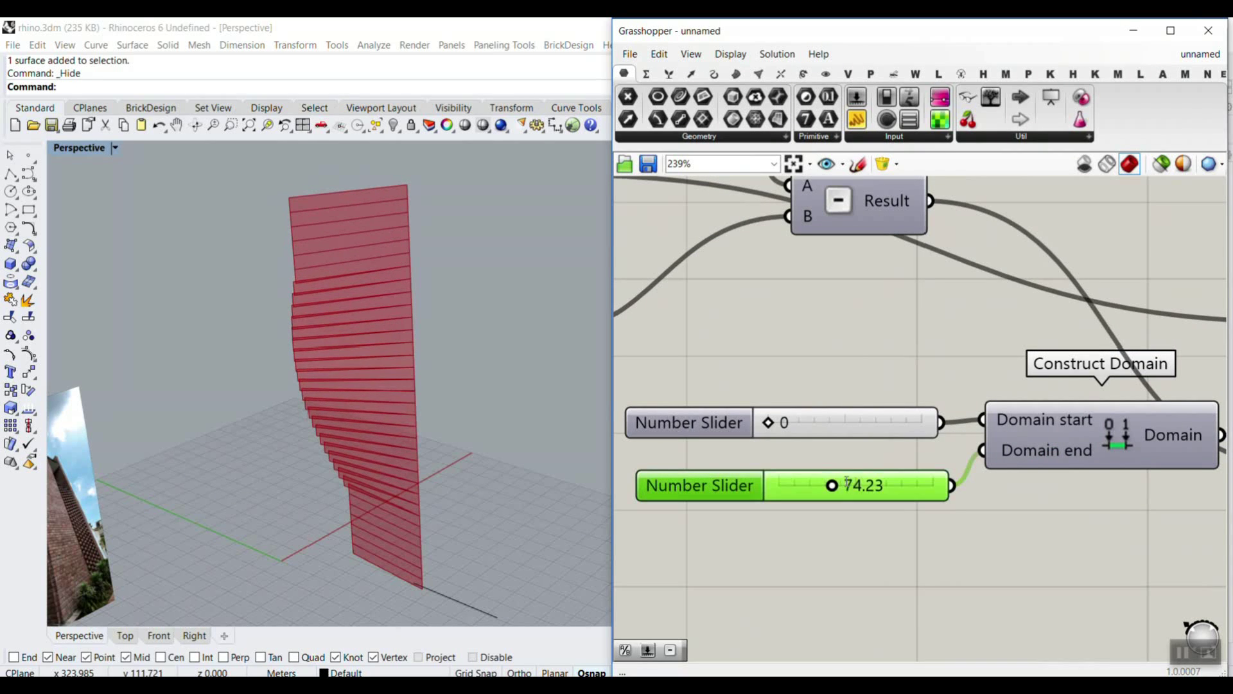
pyautogui.doubleClick(846, 485)
pyautogui.press('Return')
pyautogui.moveTo(212, 359); pyautogui.dragTo(384, 385, button='right')
# - Set the start slider to 6 and lower the end slider to reduce the wall's unrotated end courses
pyautogui.scroll(-4, 867, 340)
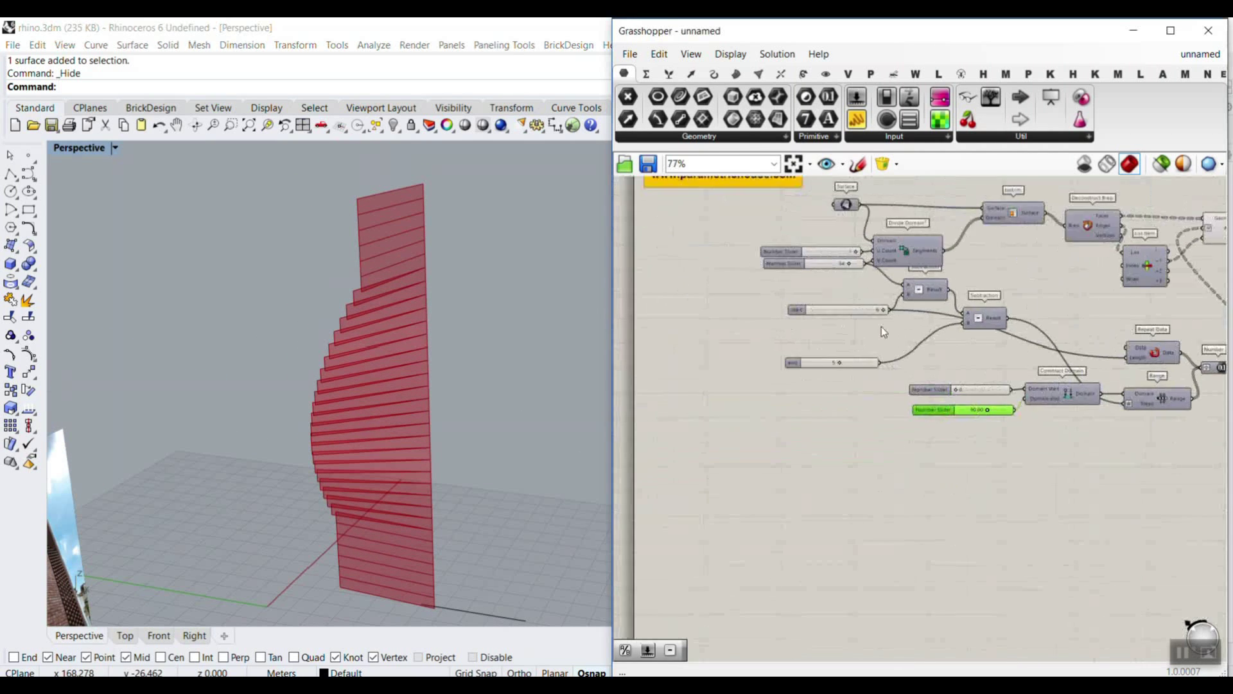
pyautogui.scroll(3, 899, 328)
pyautogui.moveTo(905, 327); pyautogui.dragTo(976, 329)
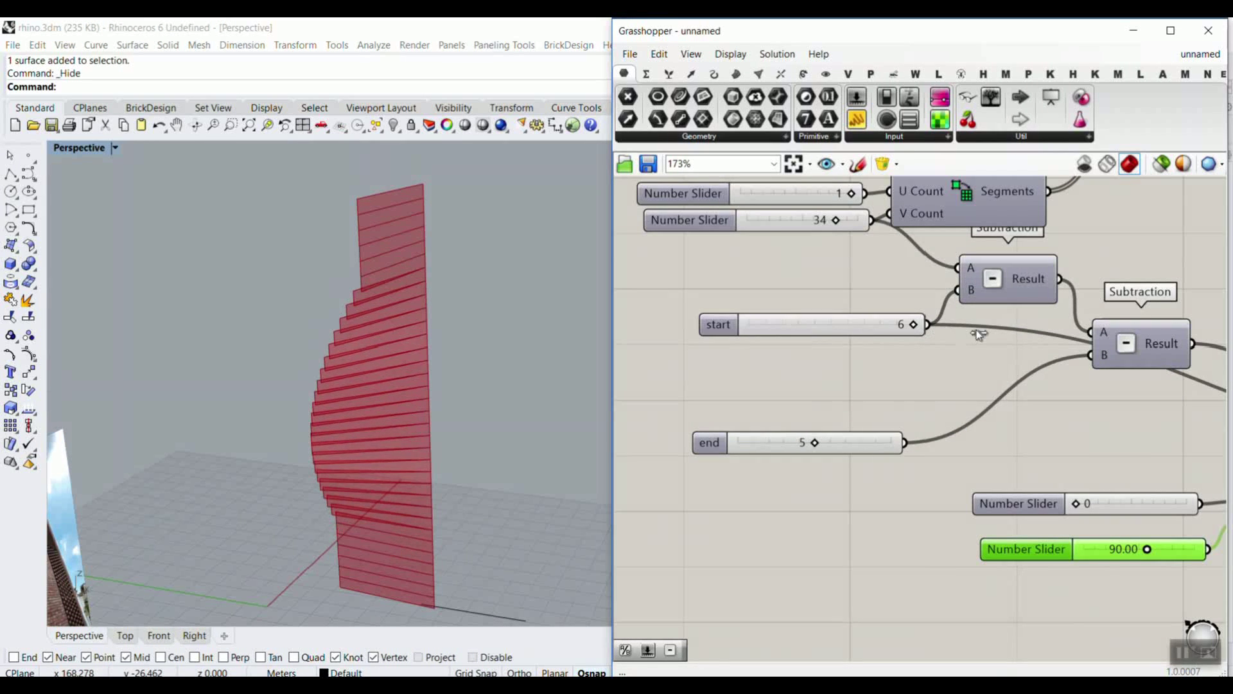
pyautogui.moveTo(934, 387); pyautogui.dragTo(872, 364, button='right')
pyautogui.moveTo(755, 422)
pyautogui.mouseDown()
pyautogui.moveTo(804, 421)
pyautogui.moveTo(731, 424)
pyautogui.mouseUp()
# - Add an Extrude component beside Rotate Axis and connect the rotated Geometry to its Base input
pyautogui.scroll(-3, 876, 377)
pyautogui.scroll(4, 973, 245)
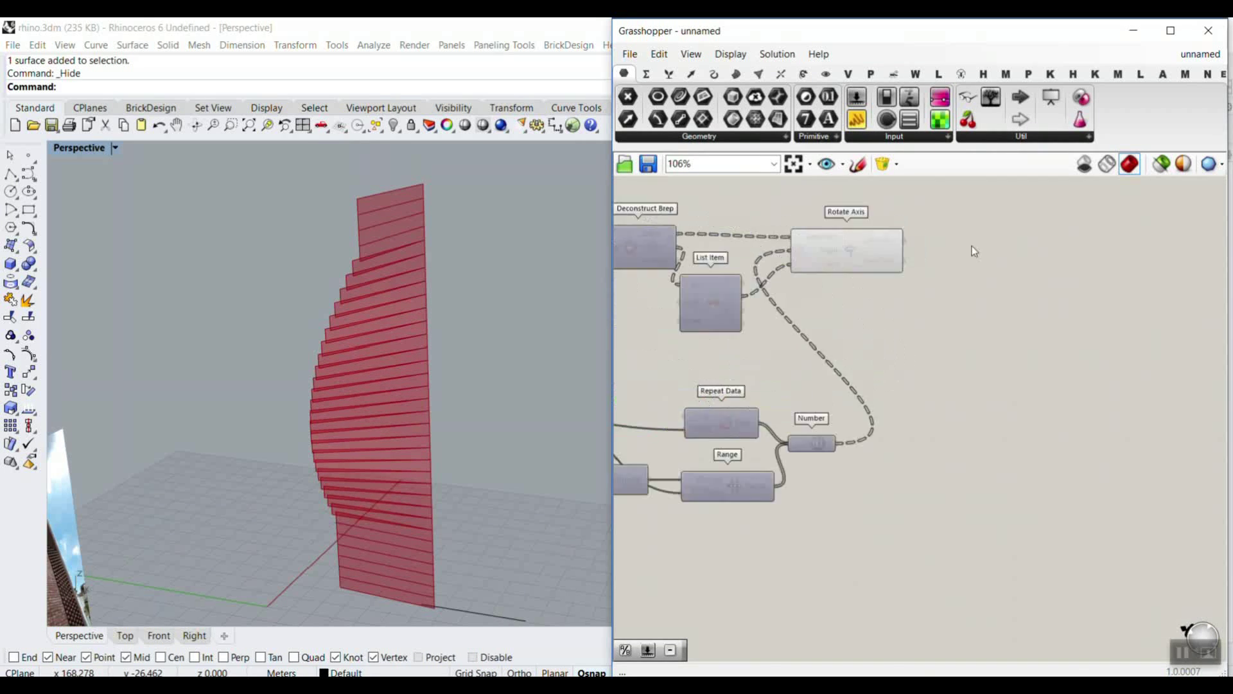
pyautogui.doubleClick(965, 372)
pyautogui.write('ext')
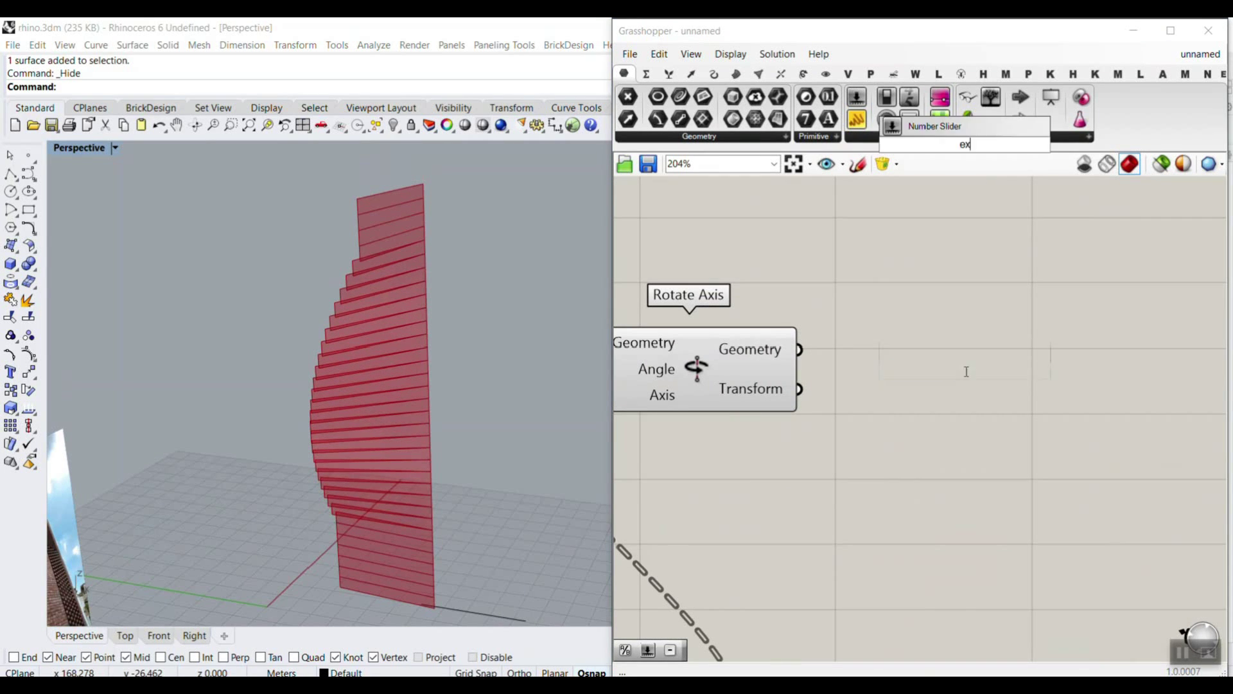
pyautogui.click(923, 333)
pyautogui.moveTo(799, 349); pyautogui.dragTo(871, 358)
pyautogui.moveTo(934, 380); pyautogui.dragTo(1116, 360)
pyautogui.moveTo(465, 248); pyautogui.dragTo(383, 300, button='right')
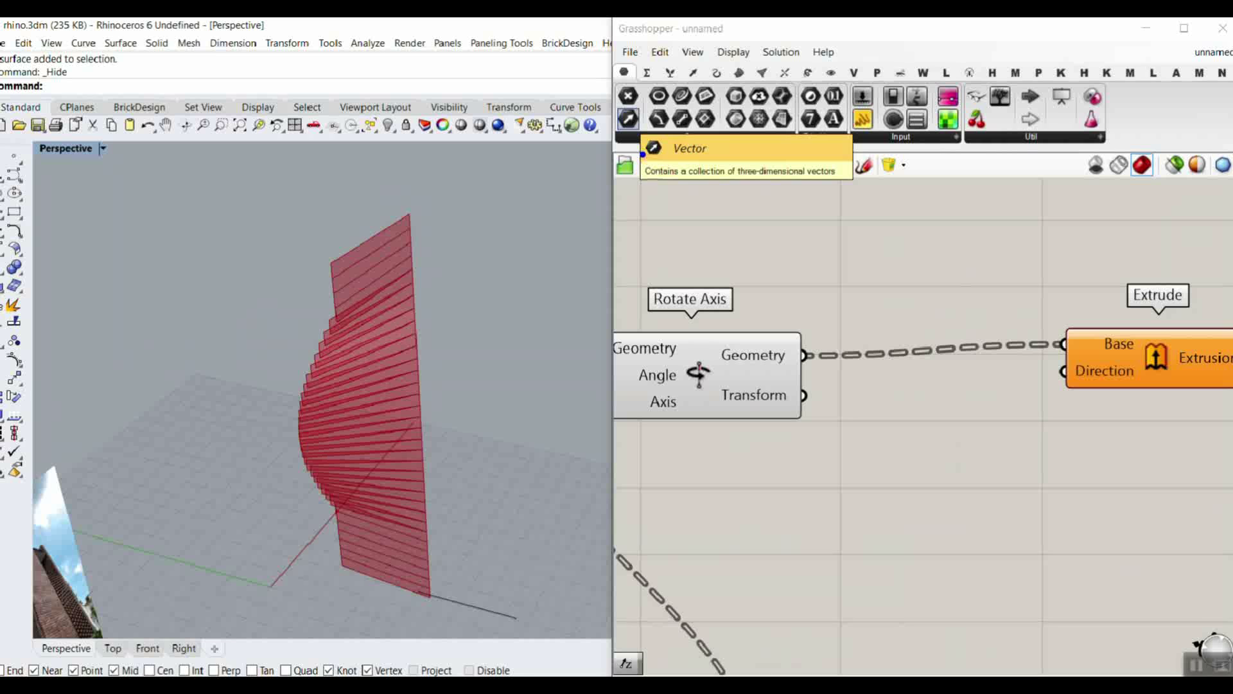
# - Place a Vector parameter below Rotate Axis and feed it the rotated Geometry
pyautogui.click(636, 124)
pyautogui.click(878, 424)
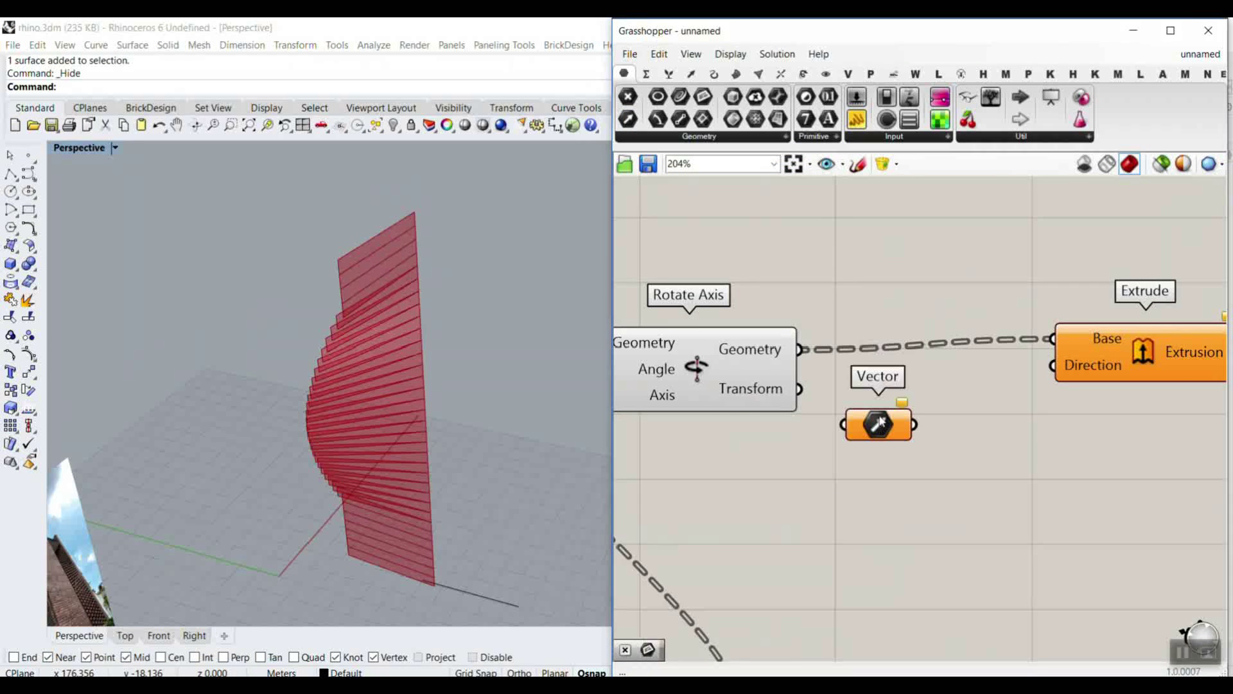
pyautogui.scroll(2, 822, 360)
pyautogui.moveTo(794, 350); pyautogui.dragTo(852, 451)
pyautogui.moveTo(852, 451); pyautogui.dragTo(793, 369, button='right')
pyautogui.moveTo(847, 368)
# - Add a Multiplication component and connect the Vector parameter to its A input
pyautogui.click(651, 79)
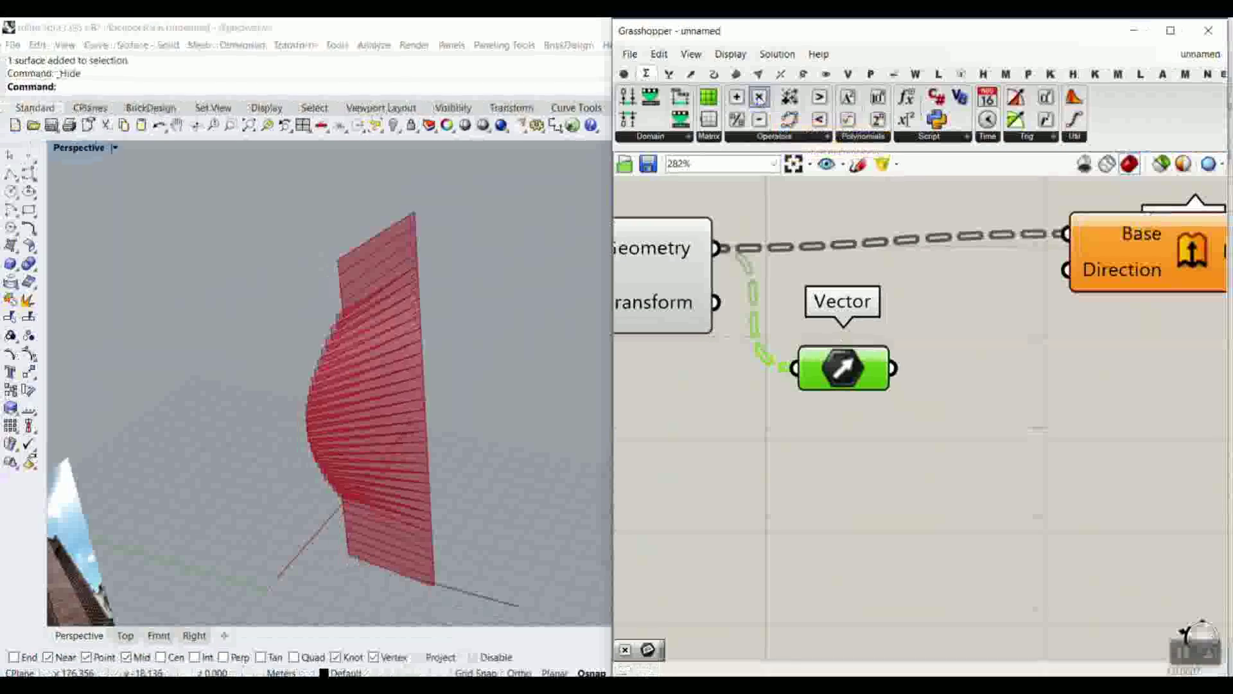
pyautogui.click(759, 97)
pyautogui.click(993, 443)
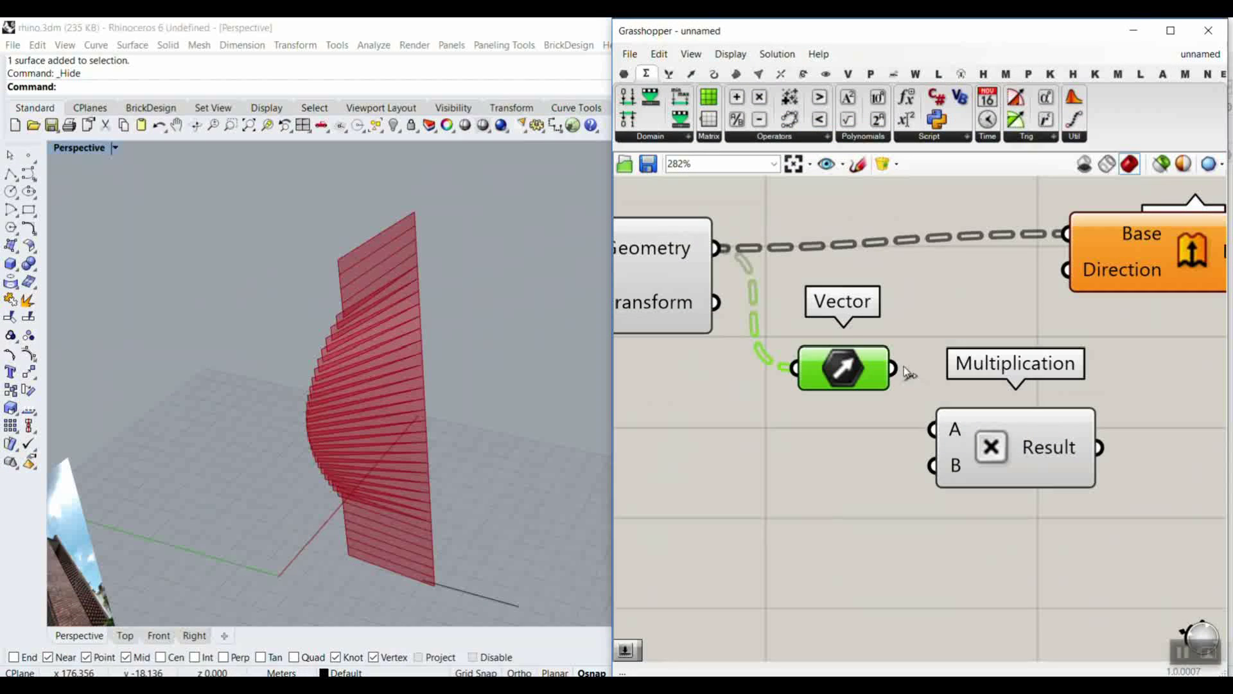
pyautogui.moveTo(893, 368); pyautogui.dragTo(933, 429)
# - Create a number slider with value 2.56 and connect it to the B input of Multiplication
pyautogui.doubleClick(778, 457)
pyautogui.write('2.56')
pyautogui.press('Return')
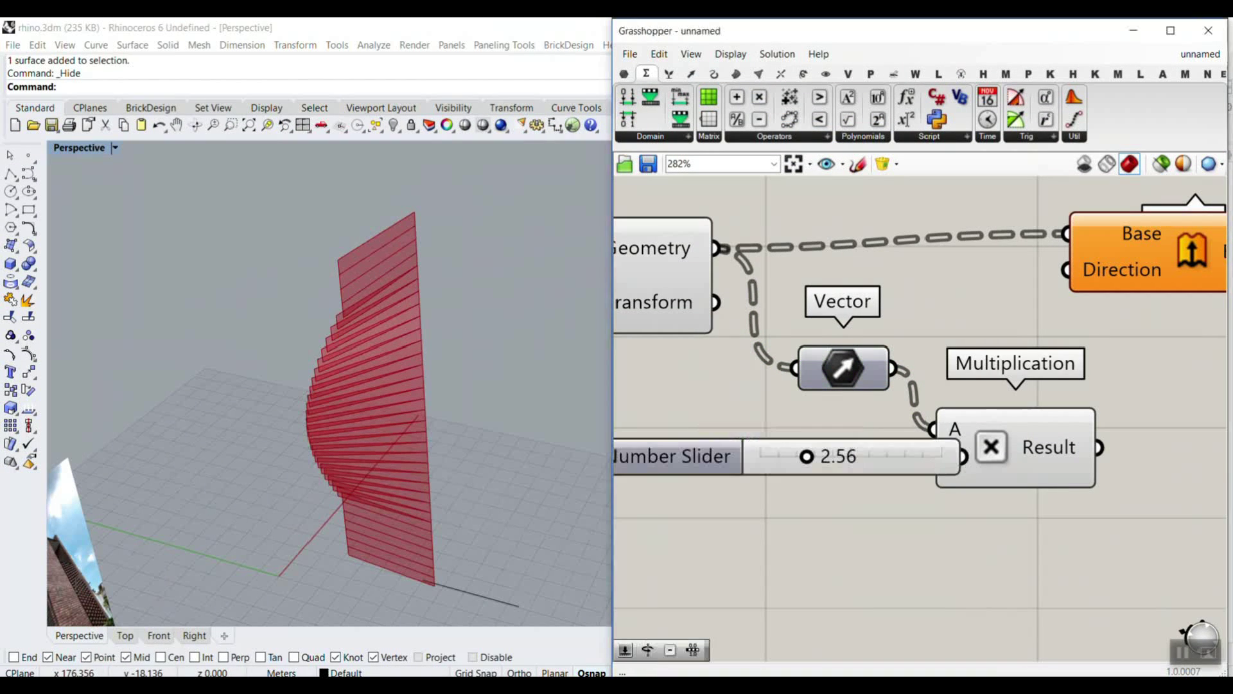
pyautogui.moveTo(957, 458); pyautogui.dragTo(905, 473)
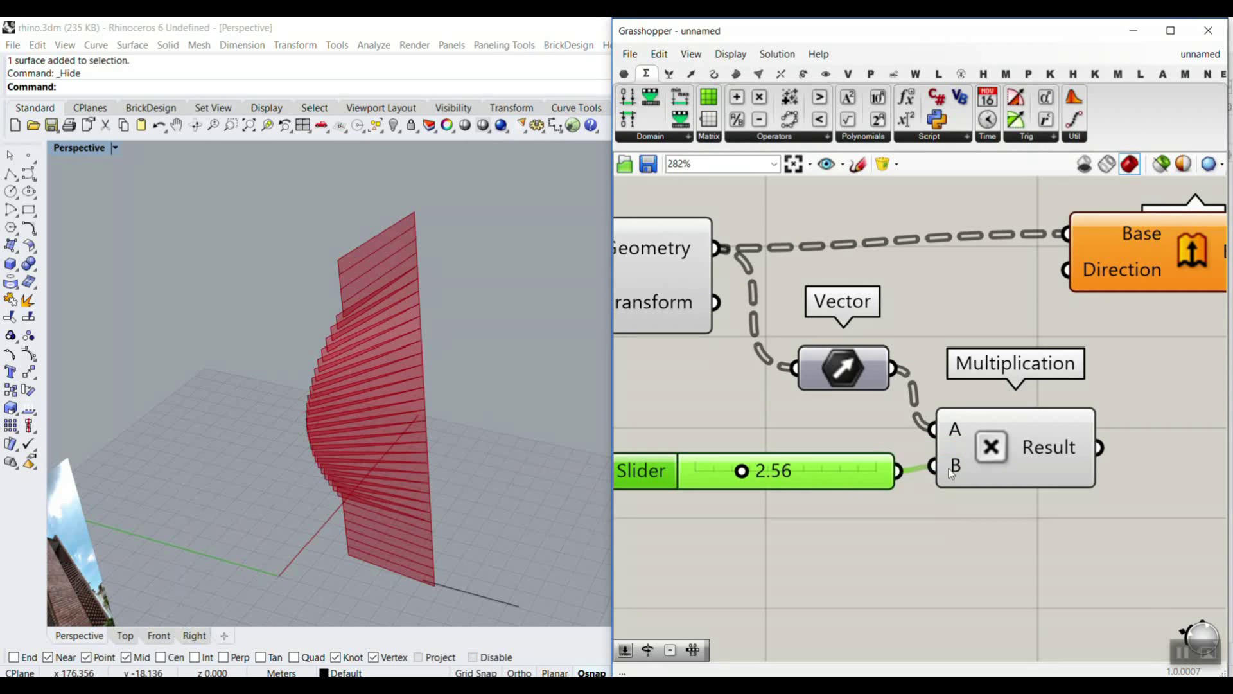
# - Connect the Multiplication Result to the Direction input of Extrude and set the thickness slider to 3.02
pyautogui.moveTo(949, 469); pyautogui.dragTo(789, 497, button='right')
pyautogui.moveTo(939, 476); pyautogui.dragTo(906, 298)
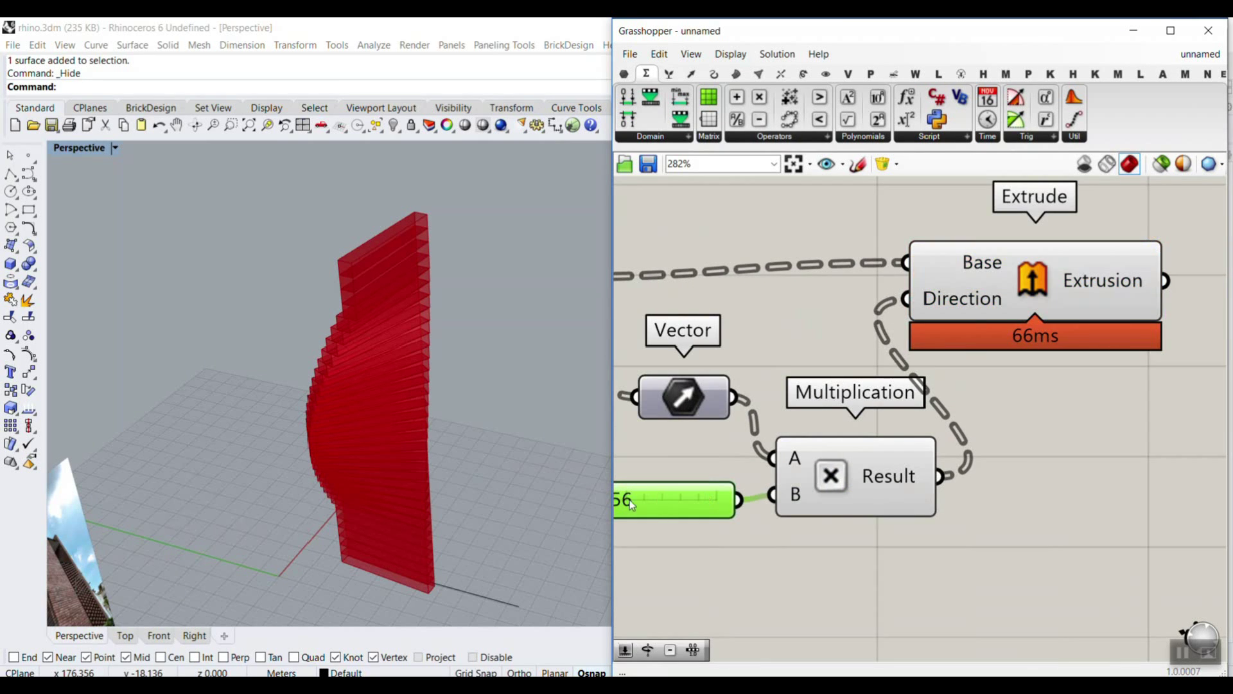
pyautogui.moveTo(629, 503); pyautogui.dragTo(779, 485, button='right')
pyautogui.moveTo(768, 482)
pyautogui.mouseDown()
pyautogui.moveTo(743, 481)
pyautogui.moveTo(775, 482)
pyautogui.mouseUp()
pyautogui.scroll(-3, 963, 449)
# - Bake the Extrude component's geometry with the default attributes, check the result, and close the Grasshopper window
pyautogui.moveTo(963, 449); pyautogui.dragTo(732, 413, button='right')
pyautogui.rightClick(905, 291)
pyautogui.click(939, 319)
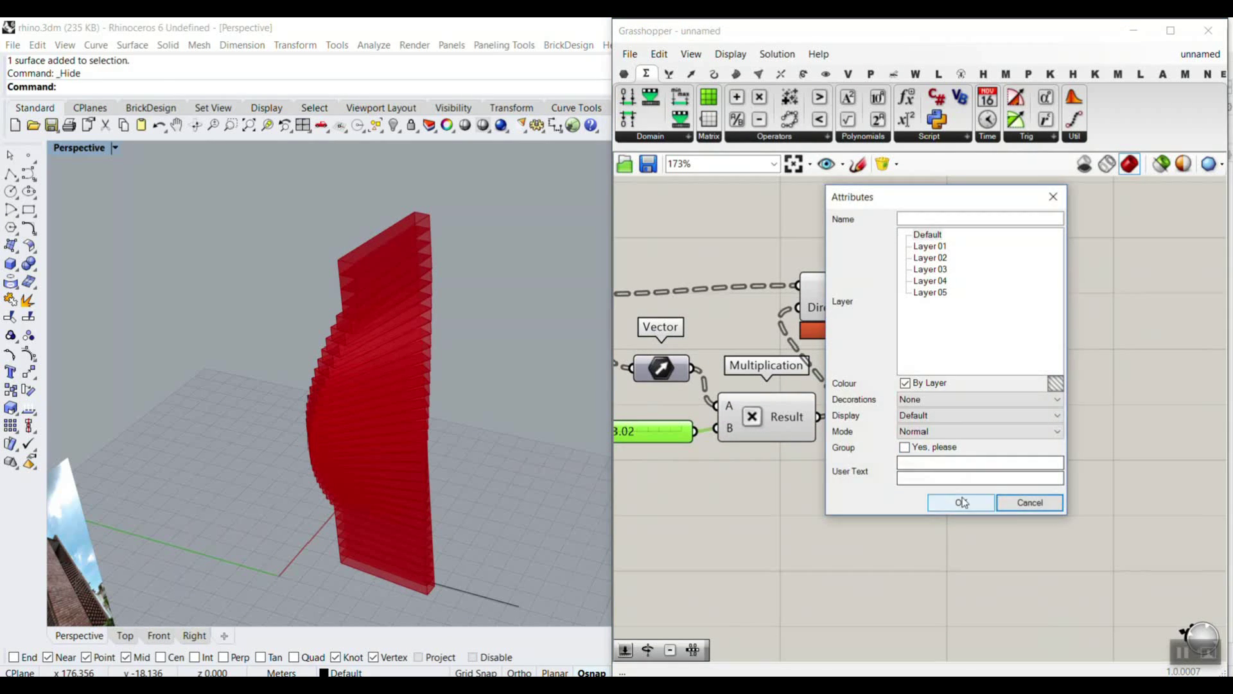
pyautogui.click(961, 502)
pyautogui.moveTo(347, 360); pyautogui.dragTo(503, 406, button='right')
pyautogui.scroll(2, 503, 406)
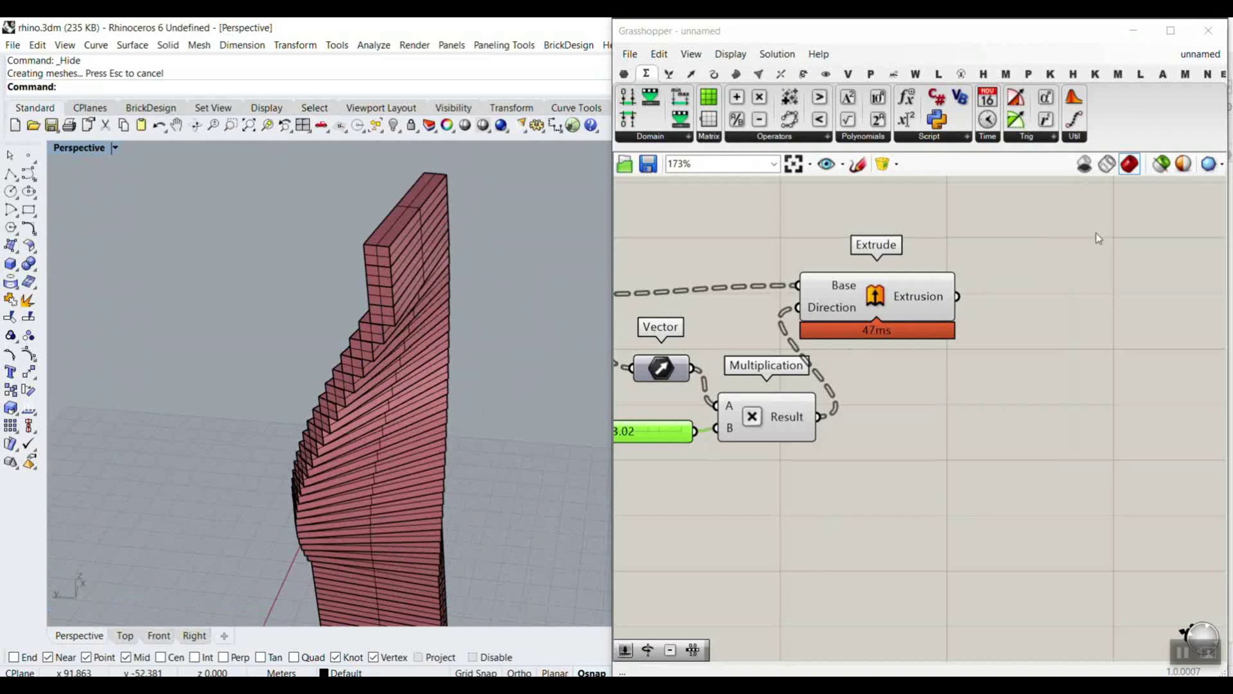
pyautogui.click(1207, 33)
# - Examine the baked twisting wall from several sides, up close and from a distance
pyautogui.moveTo(488, 334); pyautogui.dragTo(467, 403, button='right')
pyautogui.scroll(-3, 336, 407)
pyautogui.scroll(5, 336, 407)
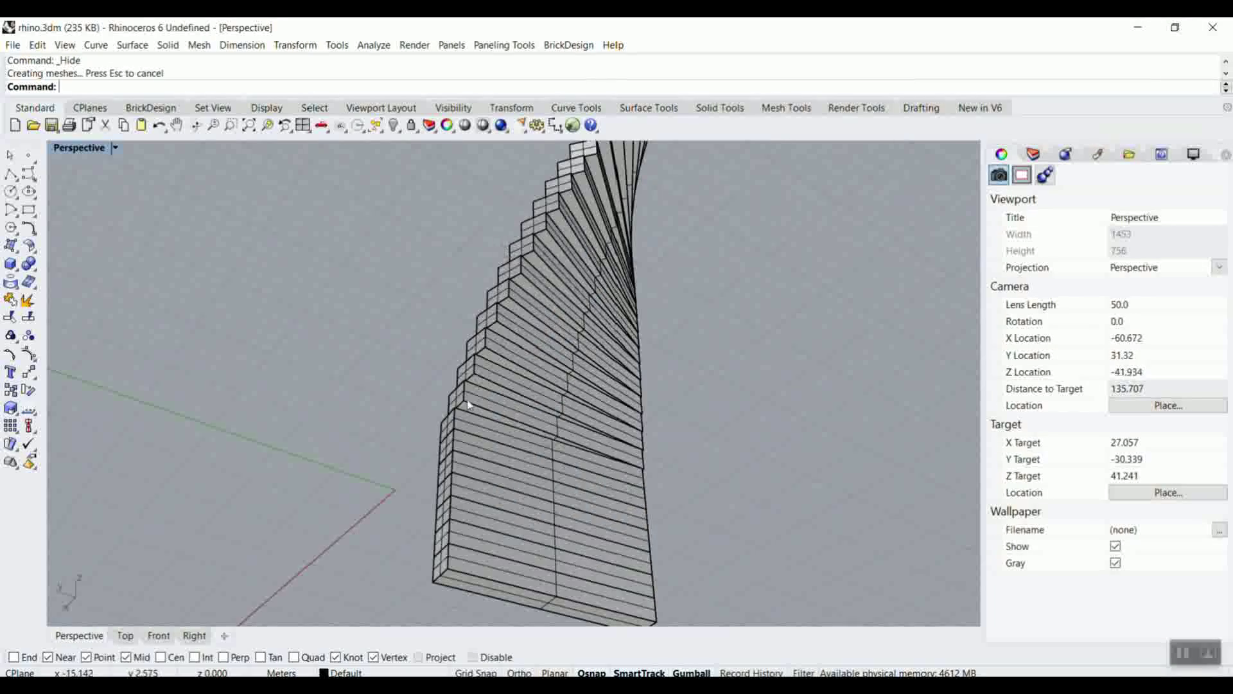
pyautogui.scroll(4, 468, 404)
pyautogui.scroll(-10, 470, 354)
pyautogui.moveTo(537, 289); pyautogui.dragTo(421, 417, button='right')
pyautogui.scroll(4, 469, 231)
pyautogui.scroll(-2, 448, 341)
pyautogui.scroll(2, 443, 334)
pyautogui.scroll(-2, 443, 295)
pyautogui.moveTo(454, 384); pyautogui.dragTo(324, 383, button='right')
pyautogui.scroll(8, 379, 323)
pyautogui.scroll(4, 194, 391)
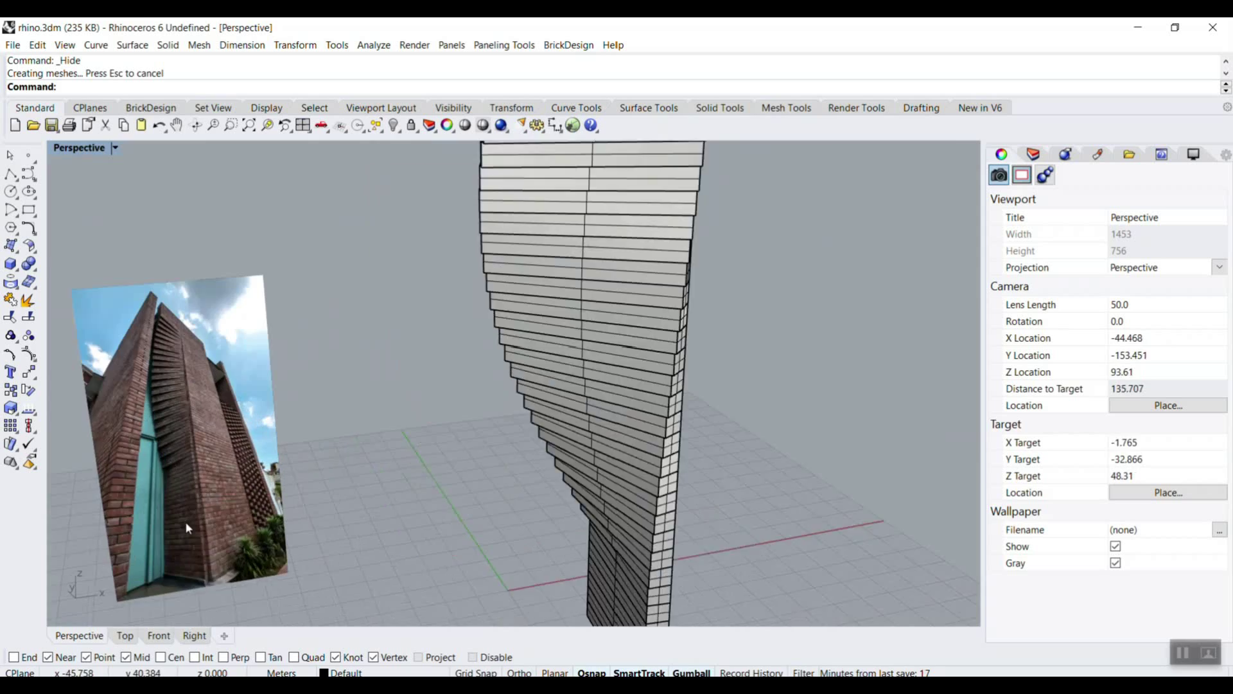
# - Examine the twisting brick courses in the reference picture up close
pyautogui.scroll(3, 181, 440)
pyautogui.scroll(-6, 185, 385)
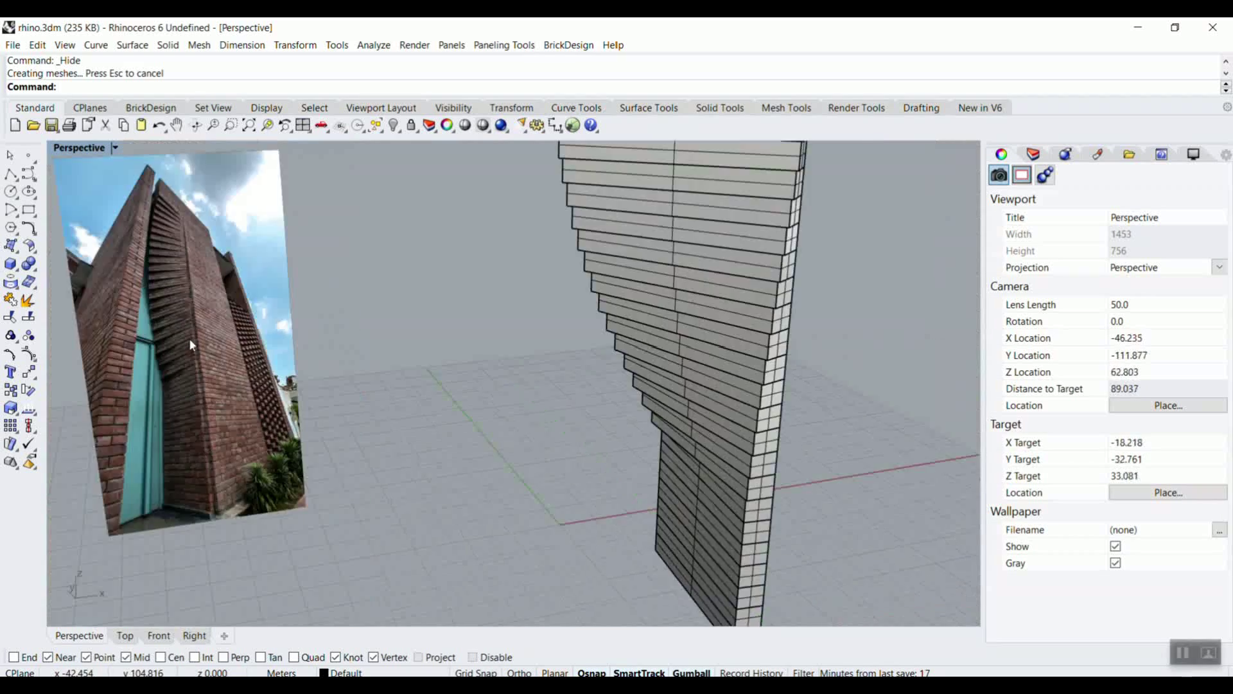
pyautogui.scroll(1, 475, 230)
pyautogui.scroll(-3, 600, 303)
pyautogui.scroll(6, 317, 307)
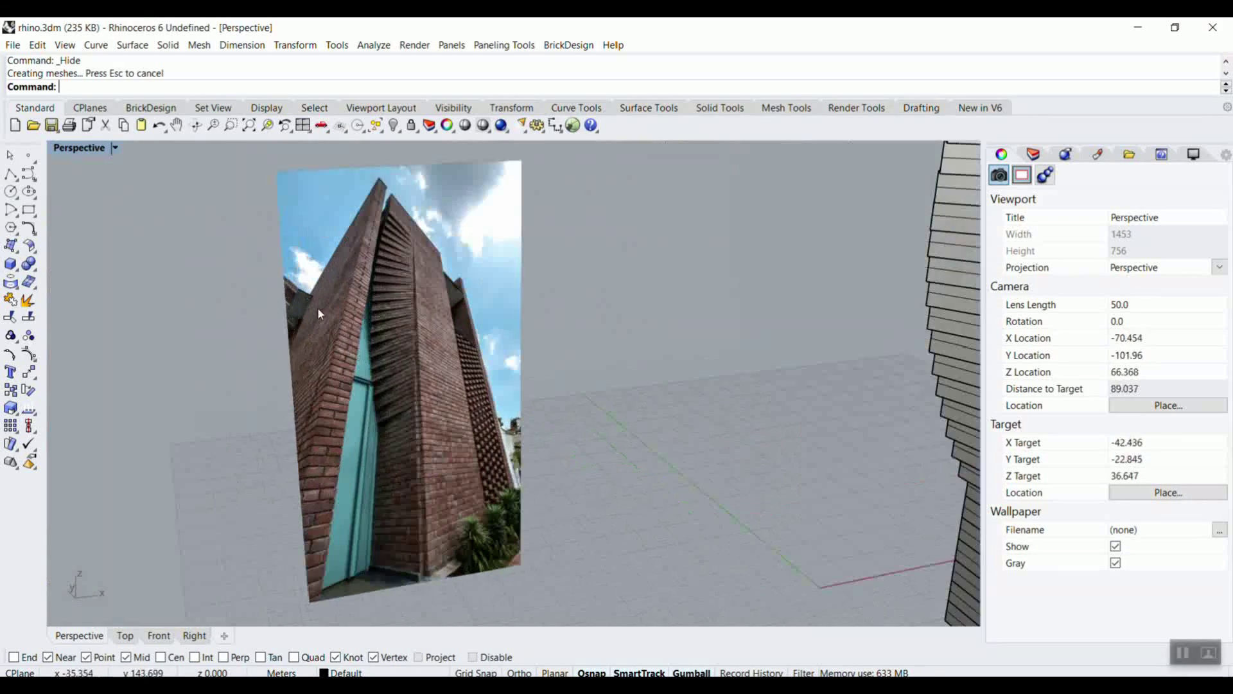
pyautogui.scroll(10, 393, 318)
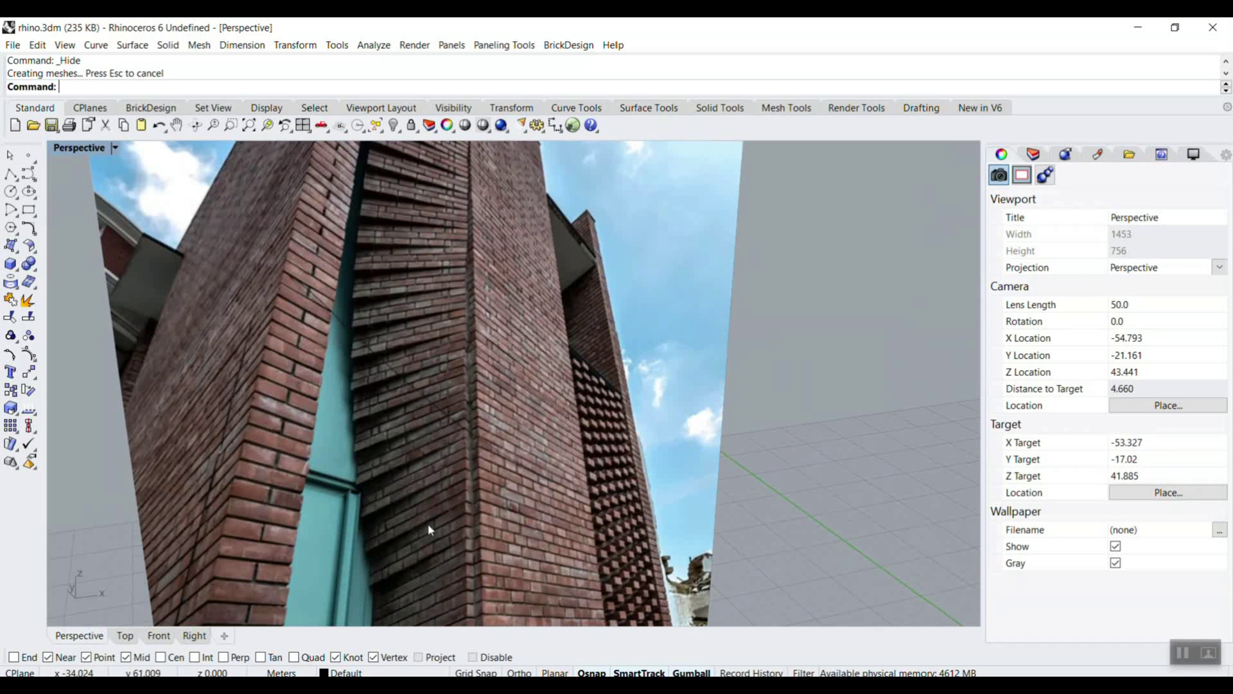
pyautogui.scroll(-19, 372, 337)
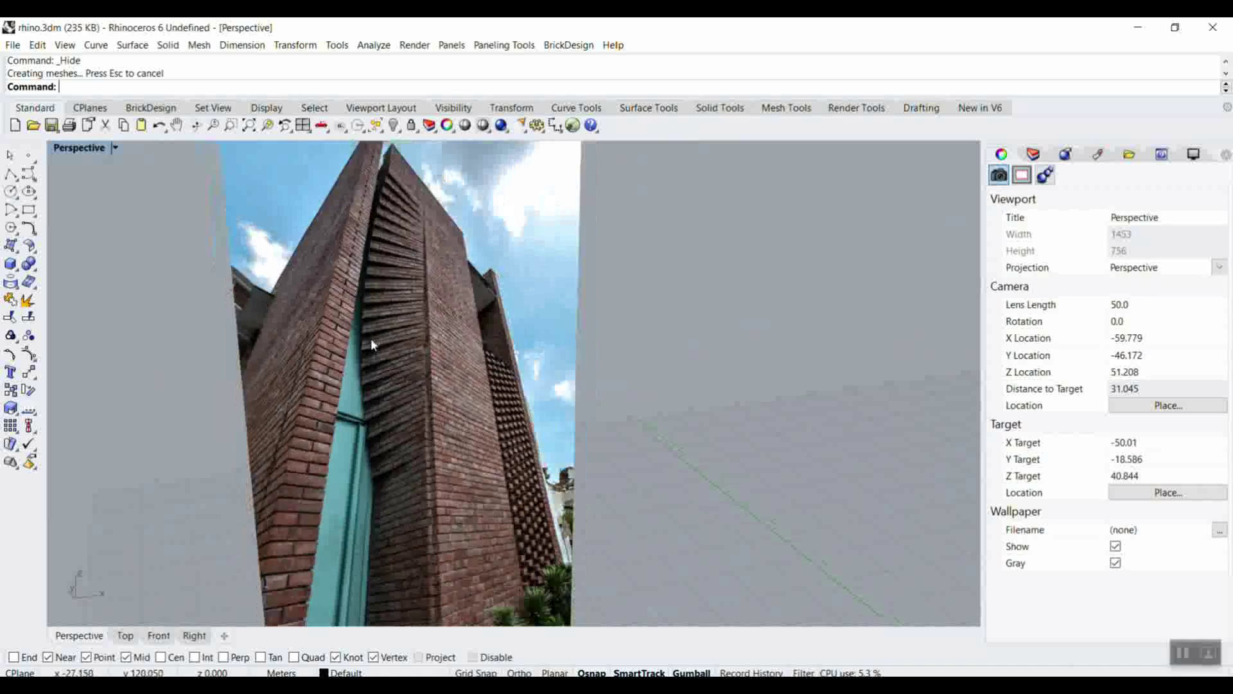
# - Compare the baked wall's courses with the reference picture and frame both together in the Perspective view
pyautogui.moveTo(495, 328); pyautogui.dragTo(595, 295, button='right')
pyautogui.scroll(5, 595, 295)
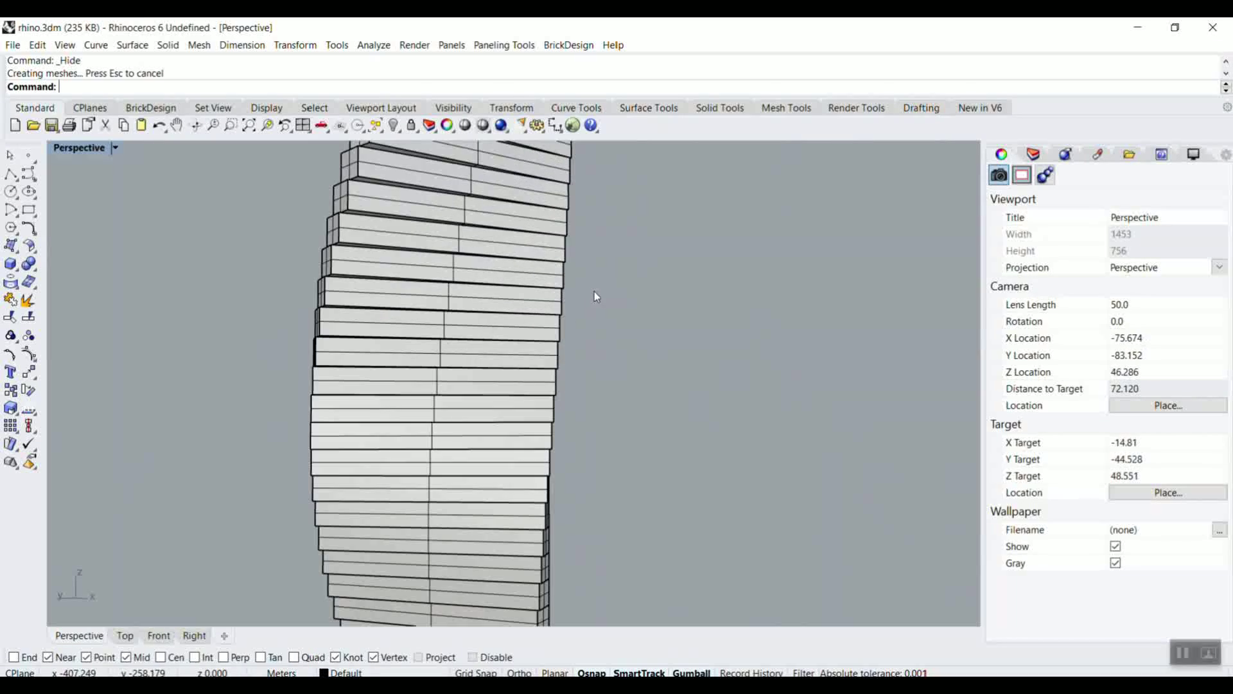
pyautogui.scroll(-4, 595, 294)
pyautogui.scroll(6, 309, 383)
pyautogui.scroll(8, 310, 379)
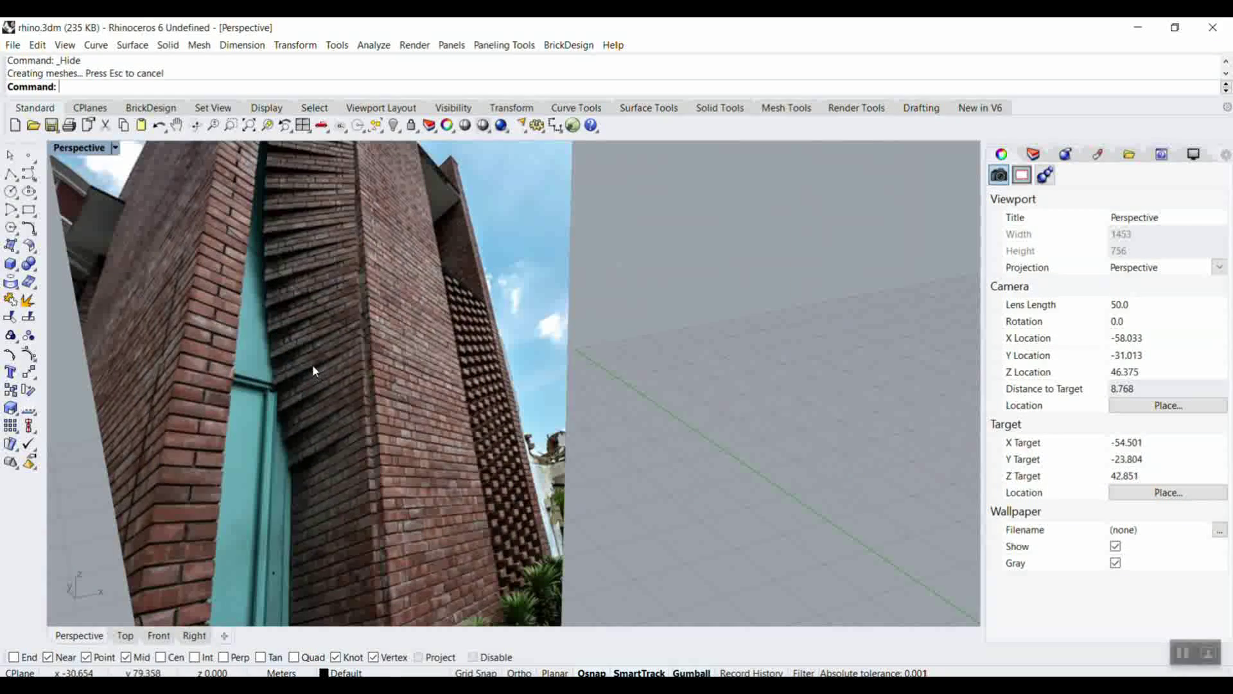
pyautogui.scroll(-12, 334, 352)
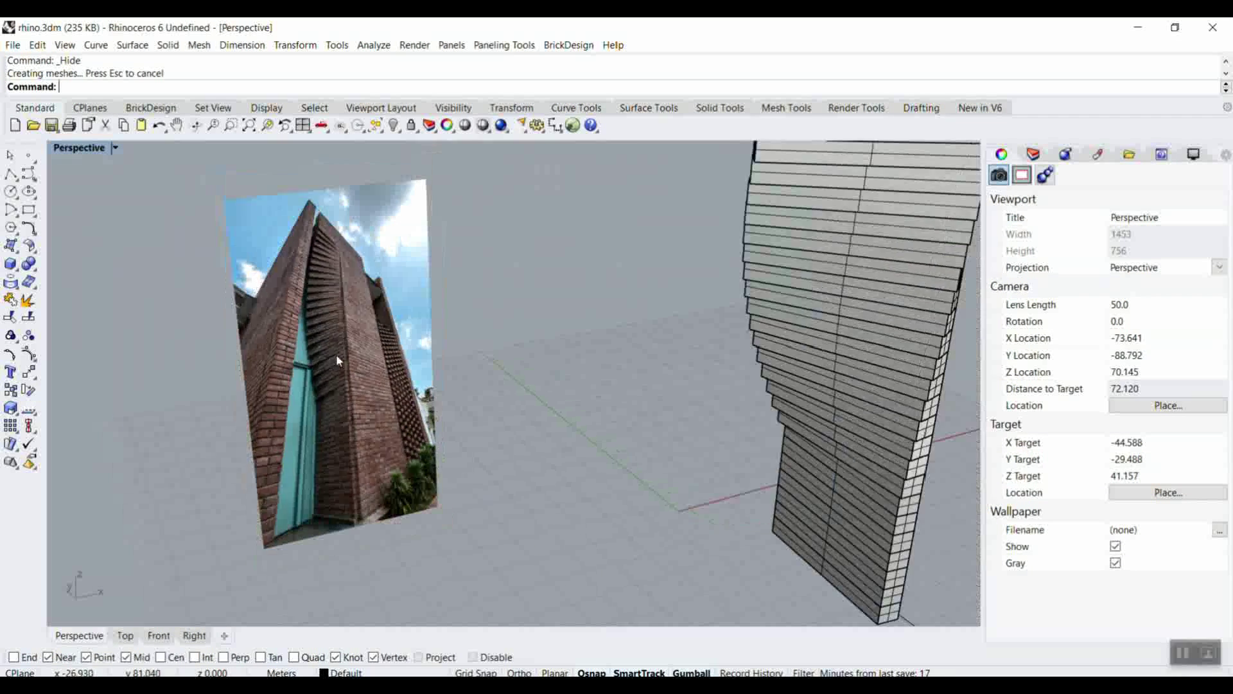
pyautogui.scroll(-4, 565, 405)
pyautogui.moveTo(565, 404); pyautogui.dragTo(380, 193, button='right')
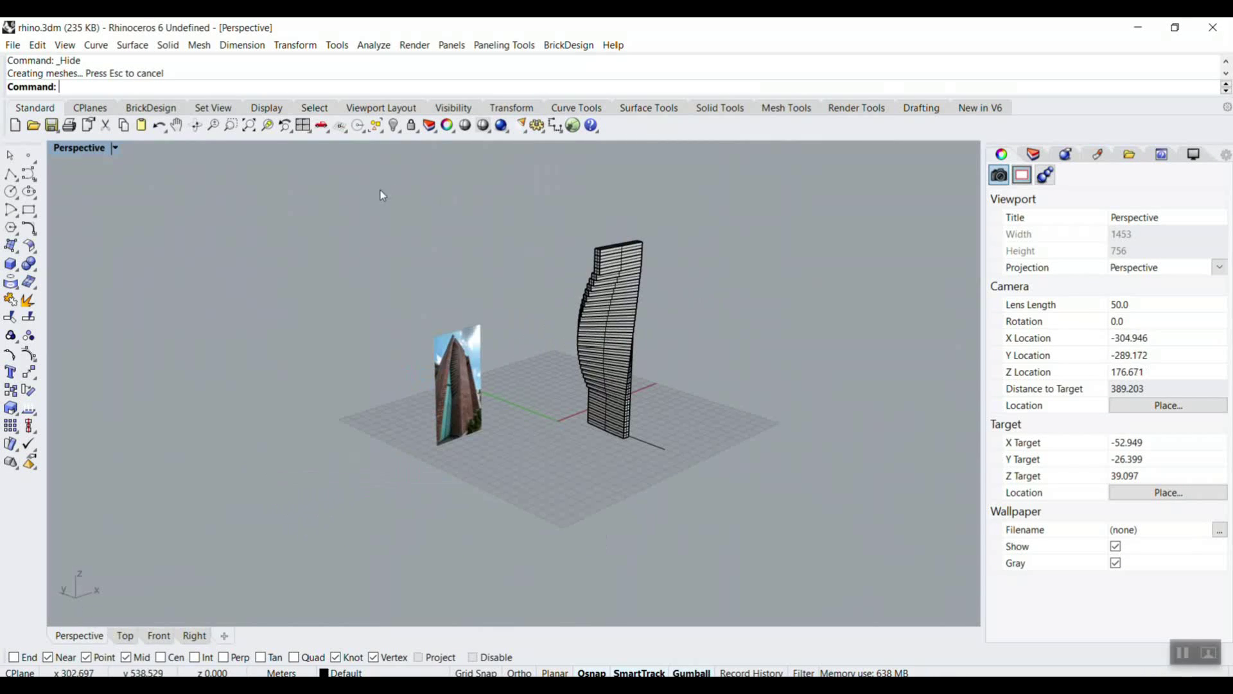
pyautogui.click(249, 125)
pyautogui.moveTo(411, 321); pyautogui.dragTo(740, 361, button='right')
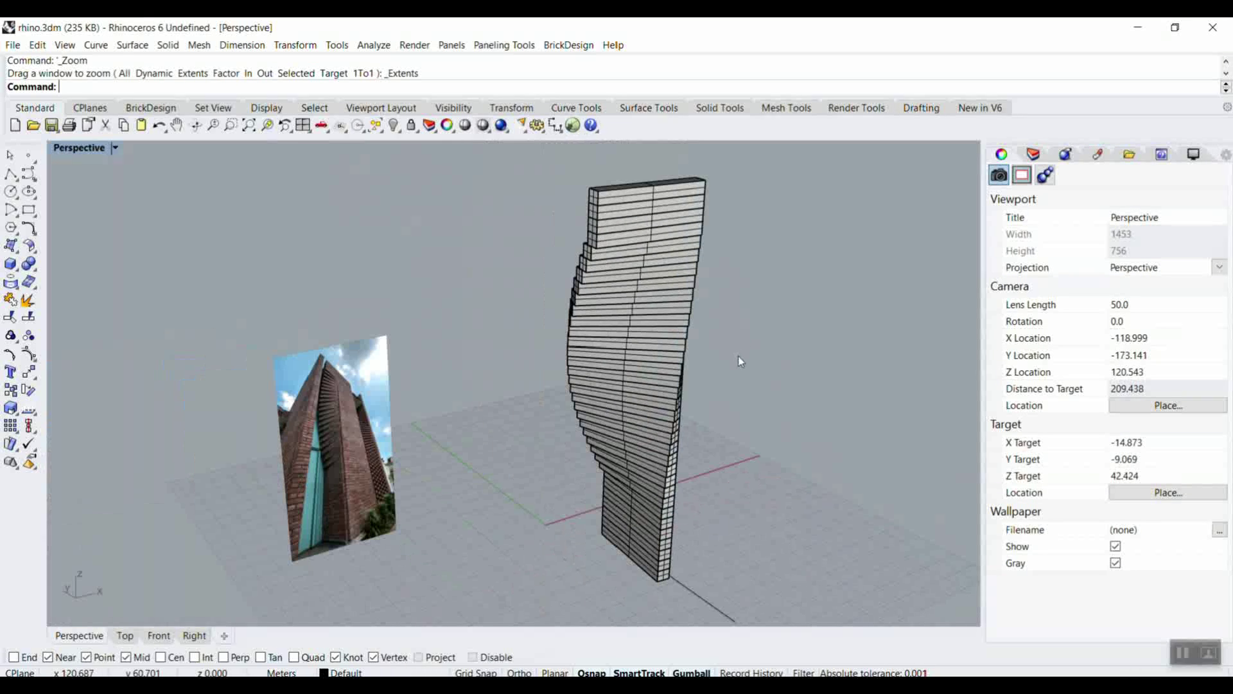